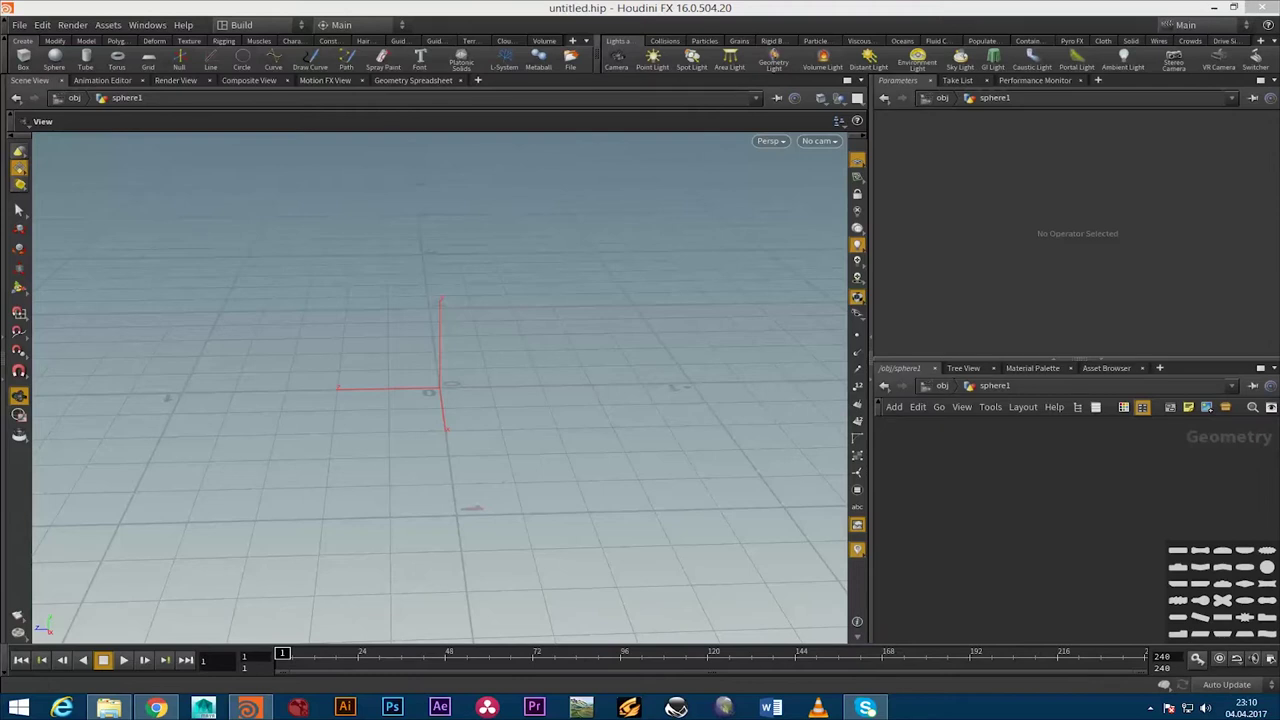
# Orbit and zoom the viewport around the scene origin
pyautogui.moveTo(440, 450)
pyautogui.keyDown('alt'); pyautogui.mouseDown()
pyautogui.moveTo(520, 450)
pyautogui.moveTo(520, 410)
pyautogui.moveTo(580, 410)
pyautogui.mouseUp(); pyautogui.keyUp('alt')
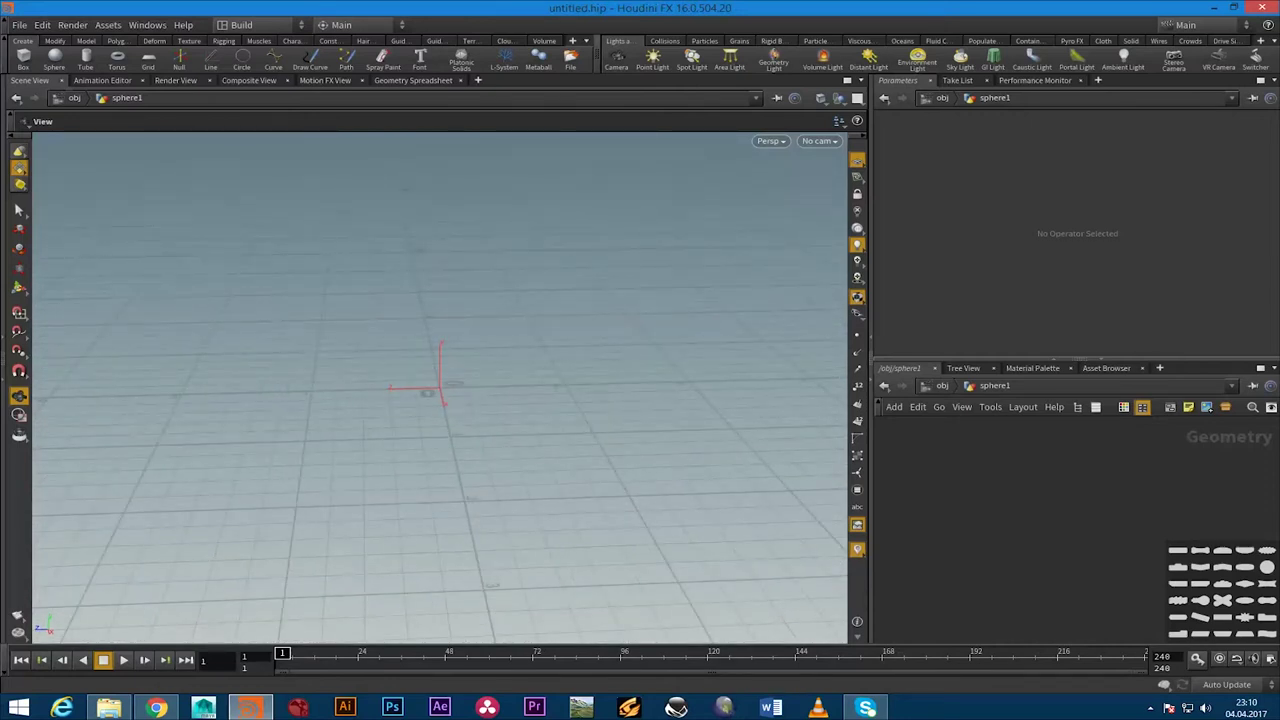
pyautogui.moveTo(580, 410)
pyautogui.keyDown('alt'); pyautogui.mouseDown()
pyautogui.moveTo(680, 410)
pyautogui.moveTo(660, 410)
pyautogui.moveTo(680, 410)
pyautogui.moveTo(660, 410)
pyautogui.moveTo(660, 384)
pyautogui.mouseUp(); pyautogui.keyUp('alt')
pyautogui.scroll(2, 440, 390)
pyautogui.scroll(2, 440, 390)
pyautogui.scroll(2, 440, 390)
pyautogui.scroll(2, 440, 390)
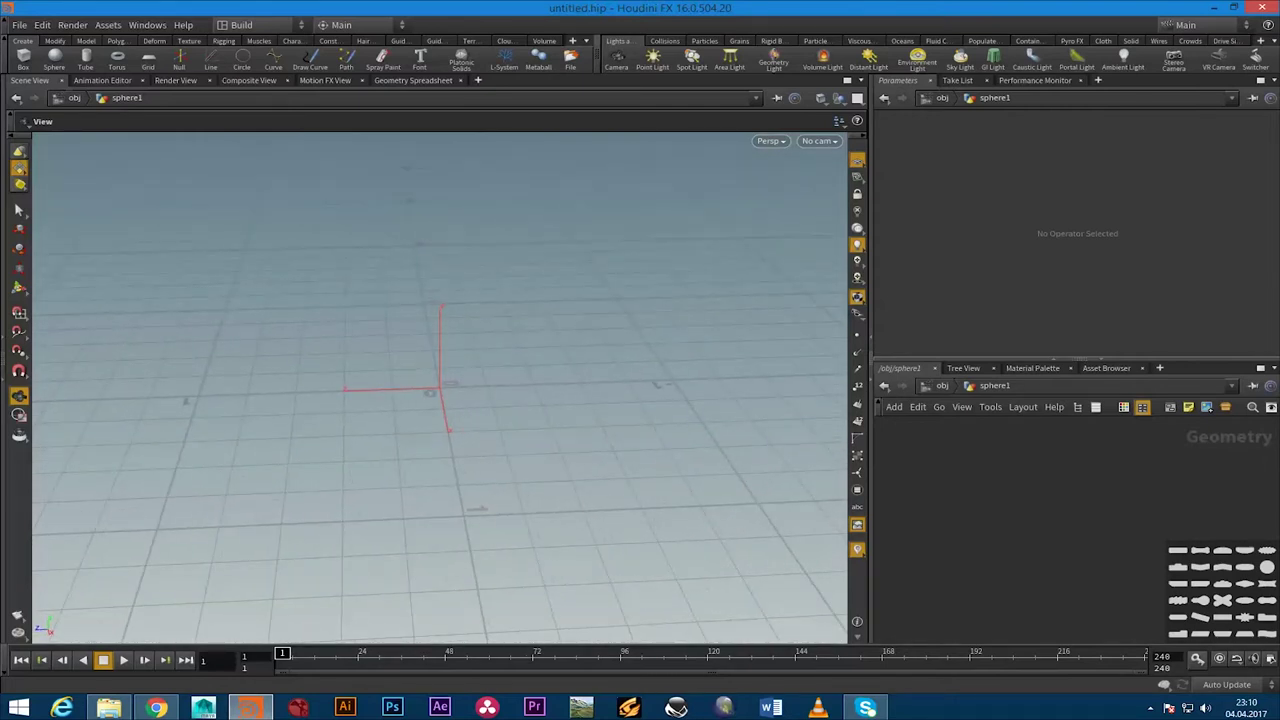
pyautogui.press('Down')
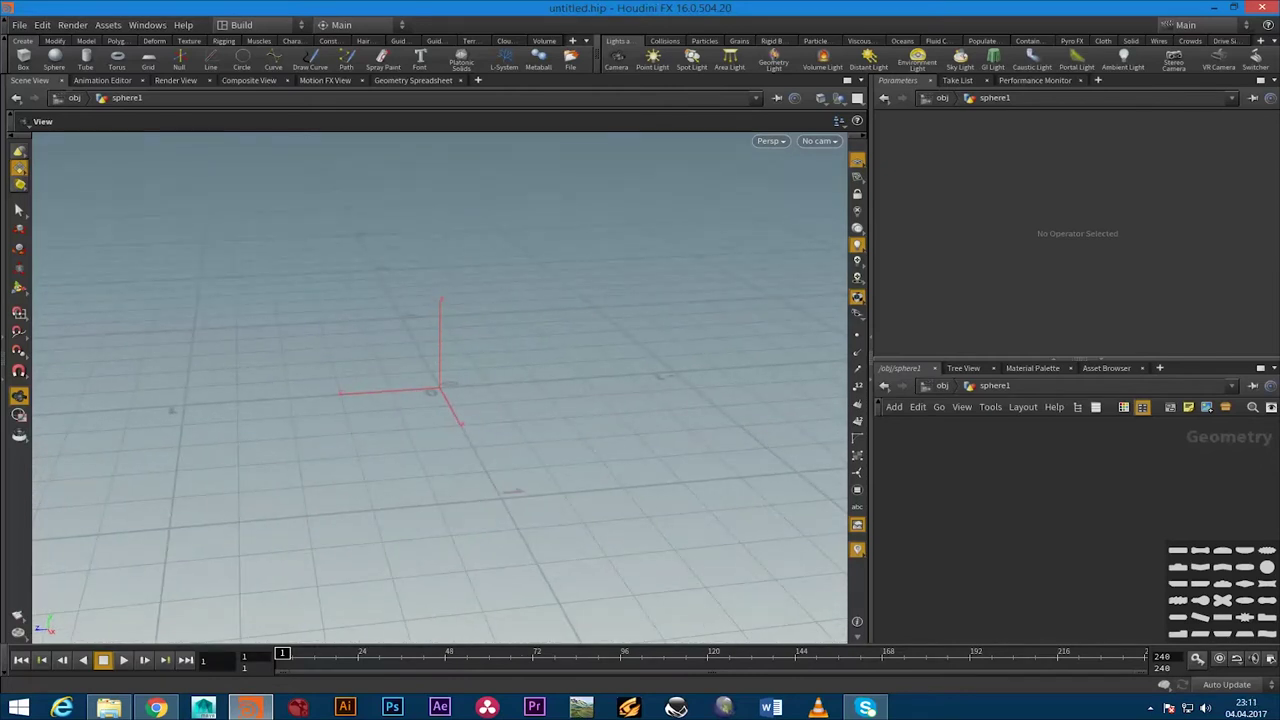
# Create a Sphere node inside the sphere1 object and place it in the network
pyautogui.press('Tab')
pyautogui.write('sphere')
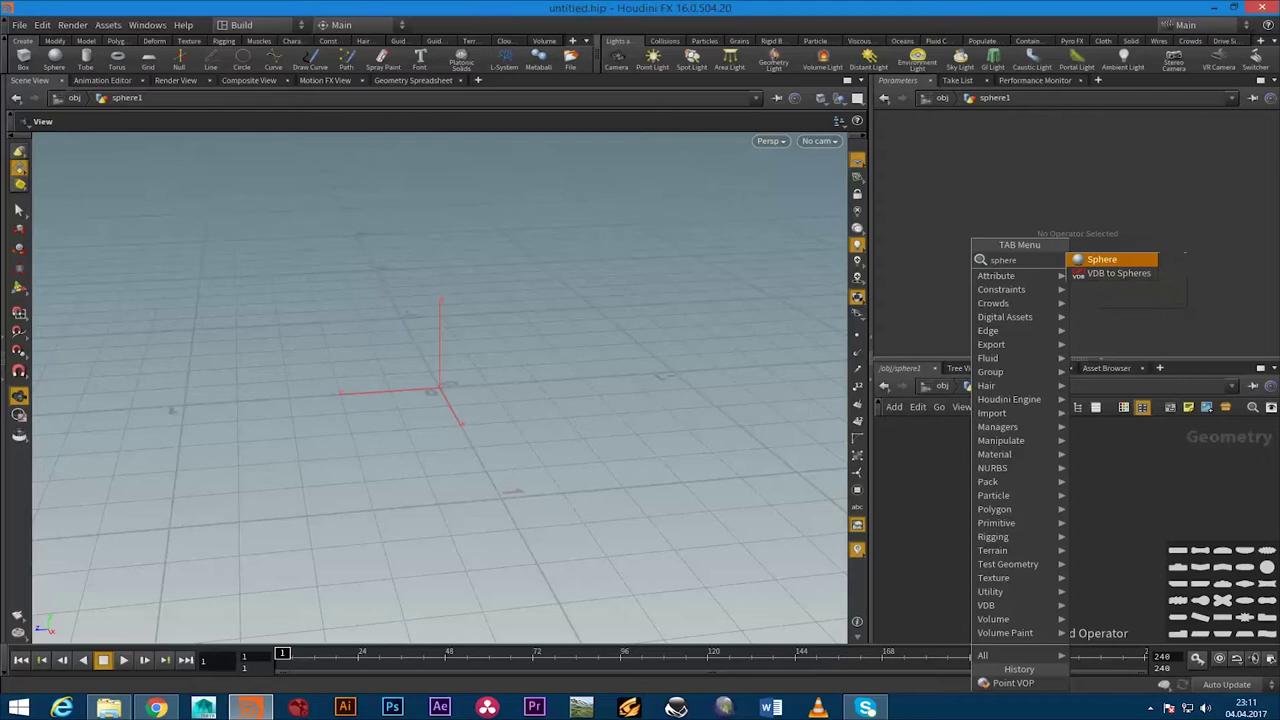
pyautogui.press('Return')
pyautogui.click(988, 477)
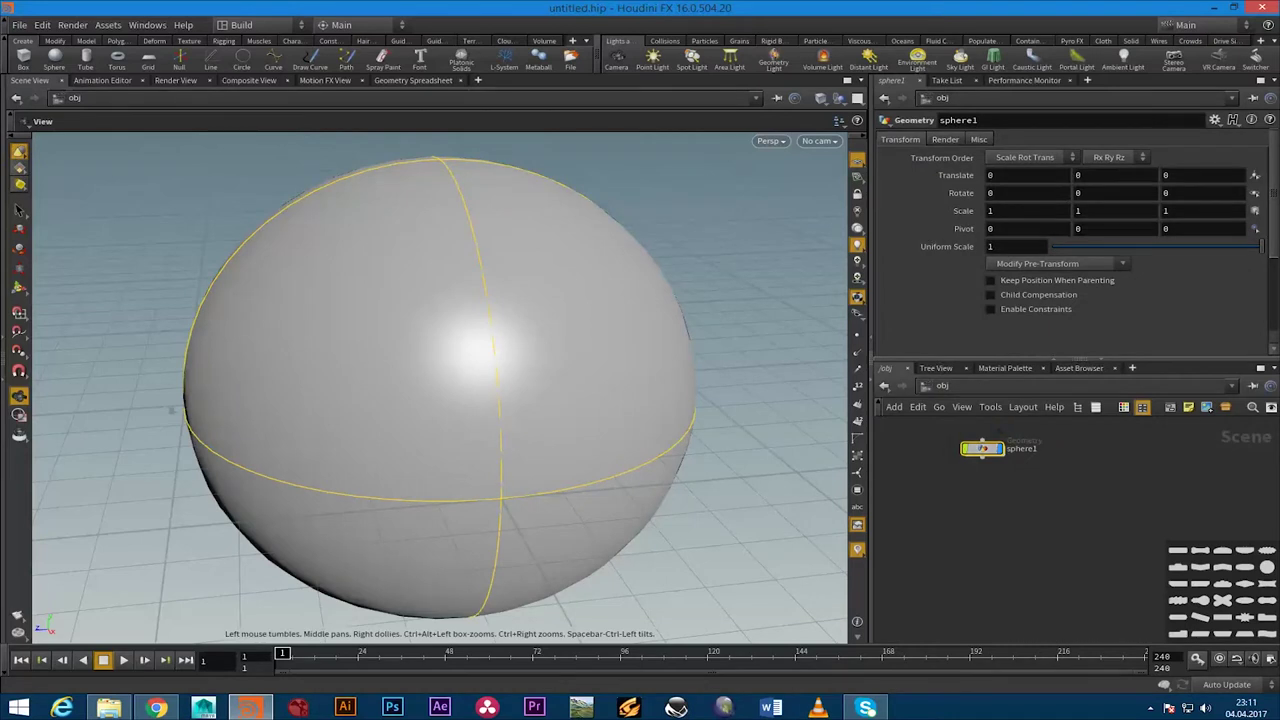
pyautogui.moveTo(991, 473); pyautogui.dragTo(977, 470)
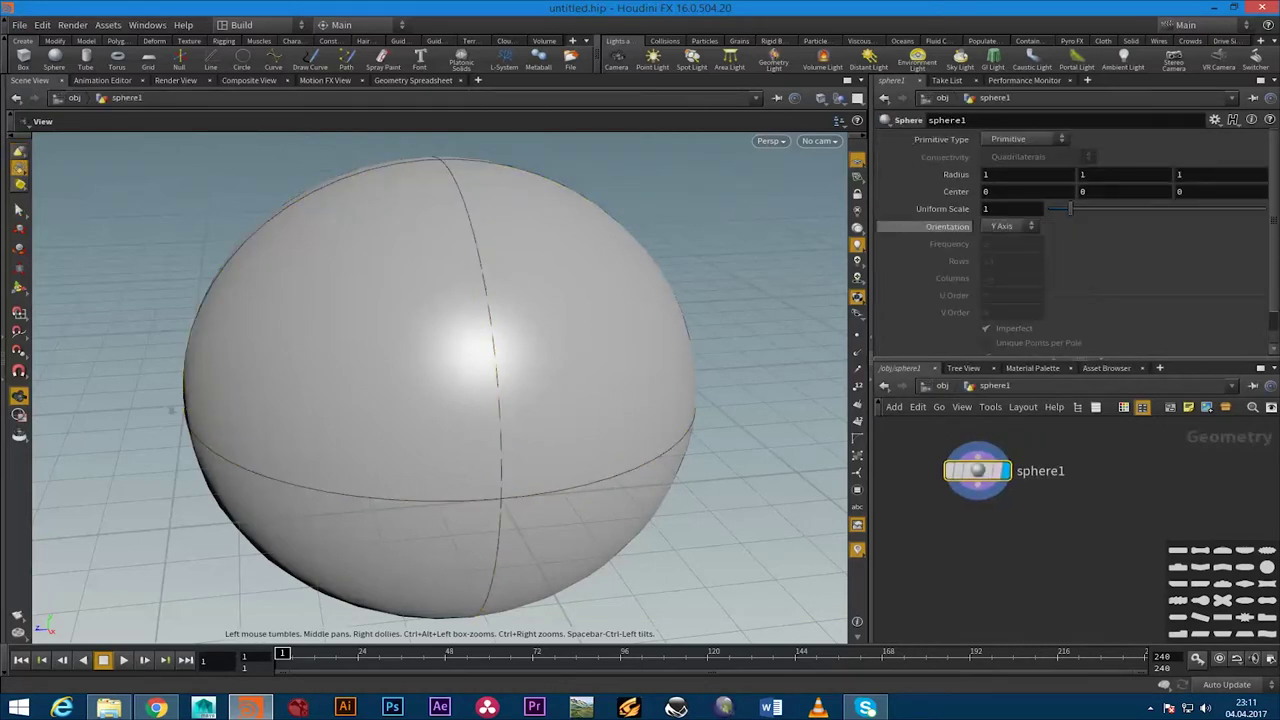
# Set the sphere's Primitive Type to Polygon Mesh
pyautogui.click(1020, 139)
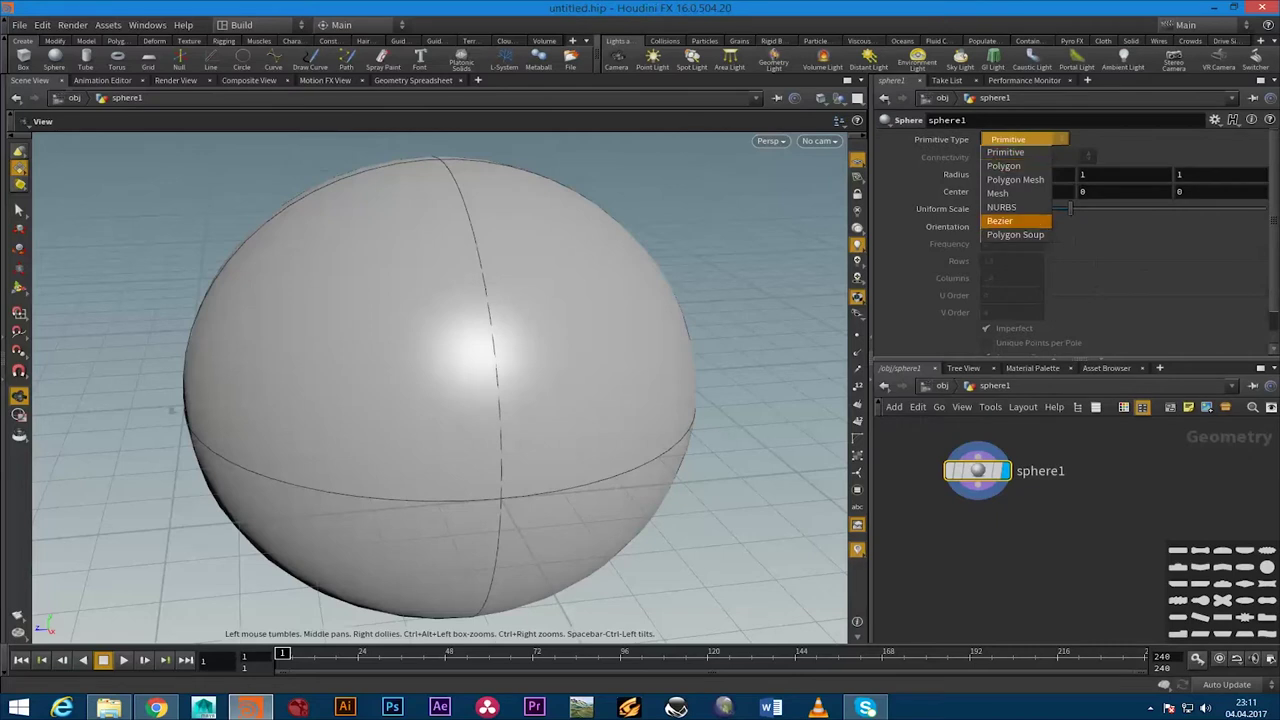
pyautogui.click(1015, 179)
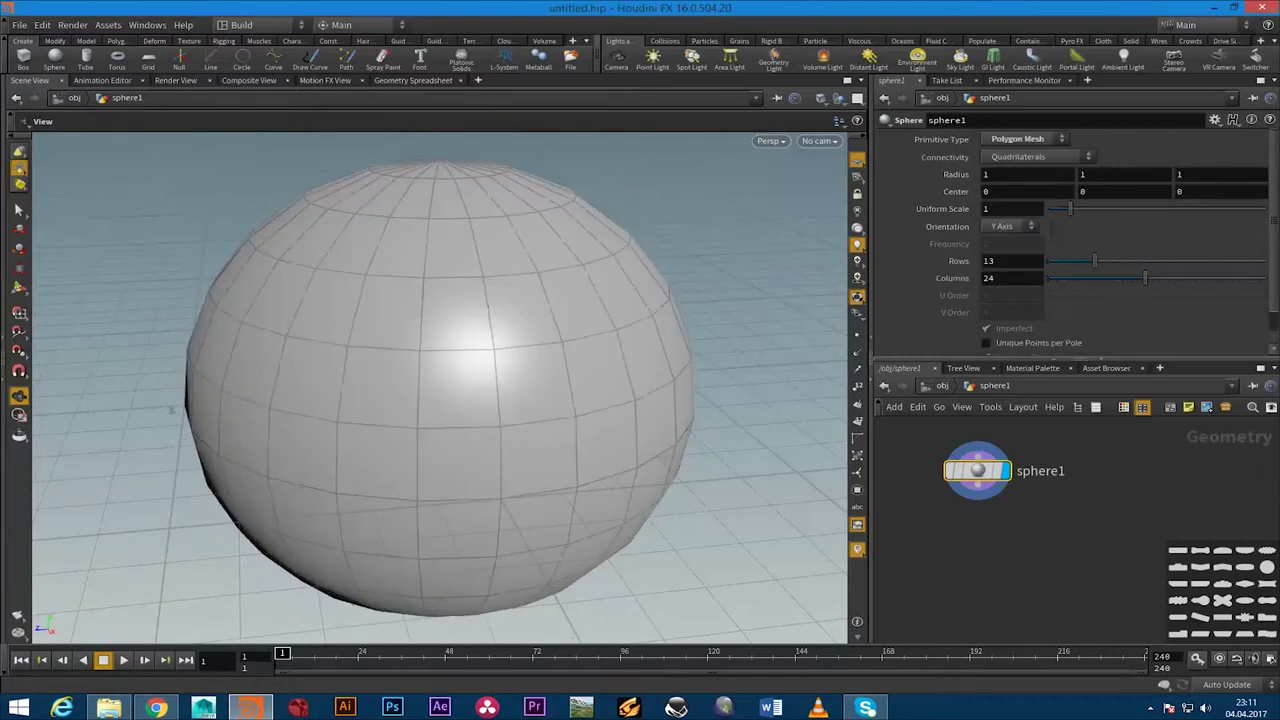
pyautogui.scroll(-3, 492, 602)
pyautogui.scroll(-2, 492, 602)
pyautogui.scroll(-2, 492, 602)
pyautogui.scroll(2, 492, 602)
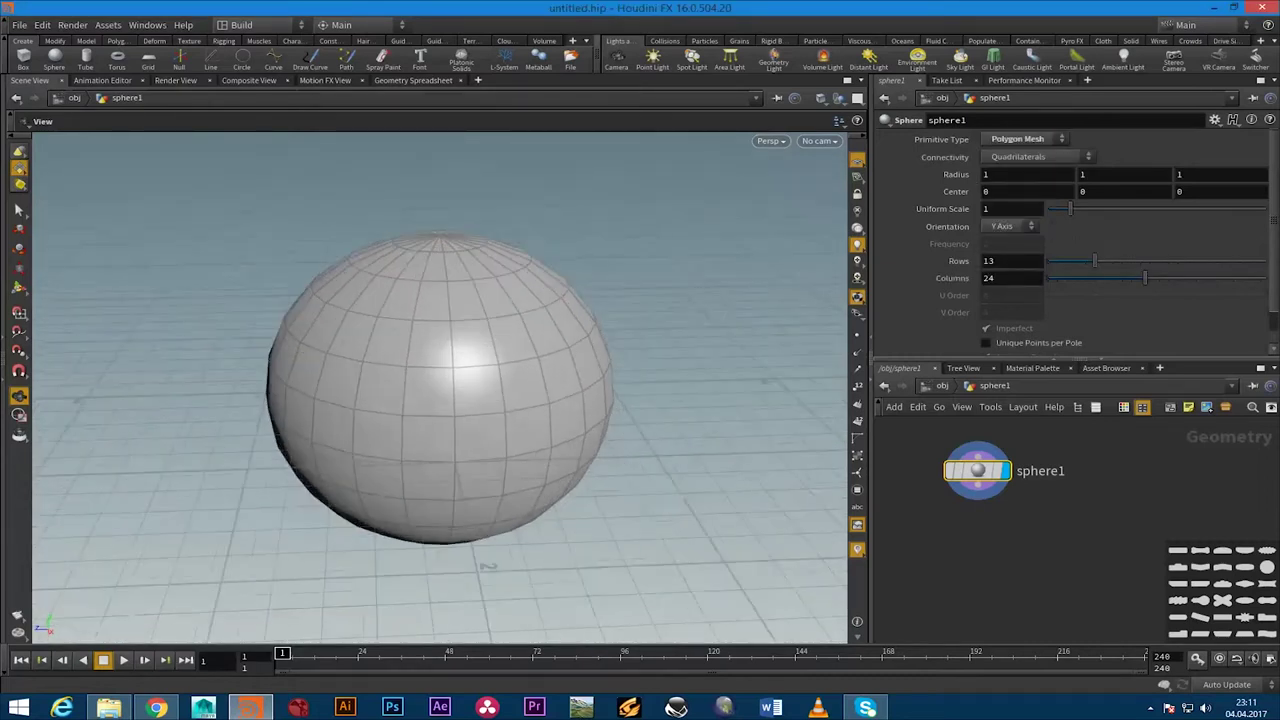
pyautogui.scroll(3, 492, 602)
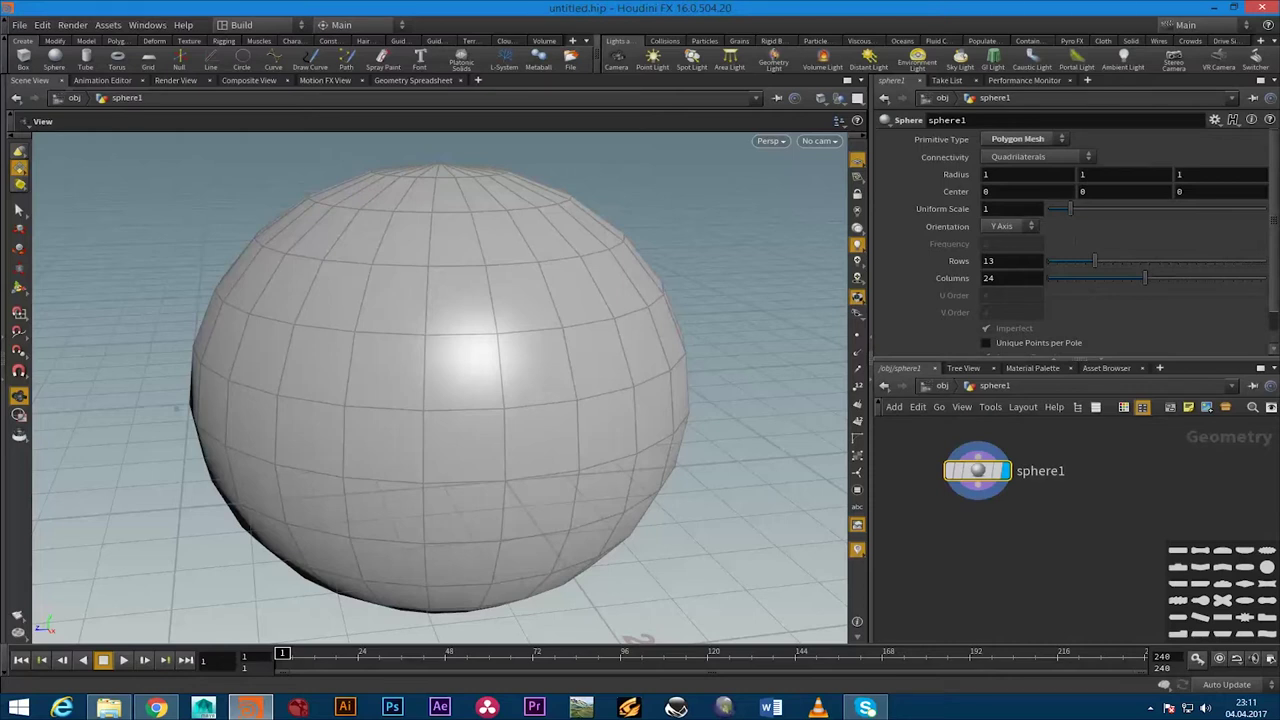
pyautogui.moveTo(636, 638)
pyautogui.mouseDown()
pyautogui.moveTo(640, 600)
pyautogui.moveTo(640, 625)
pyautogui.mouseUp()
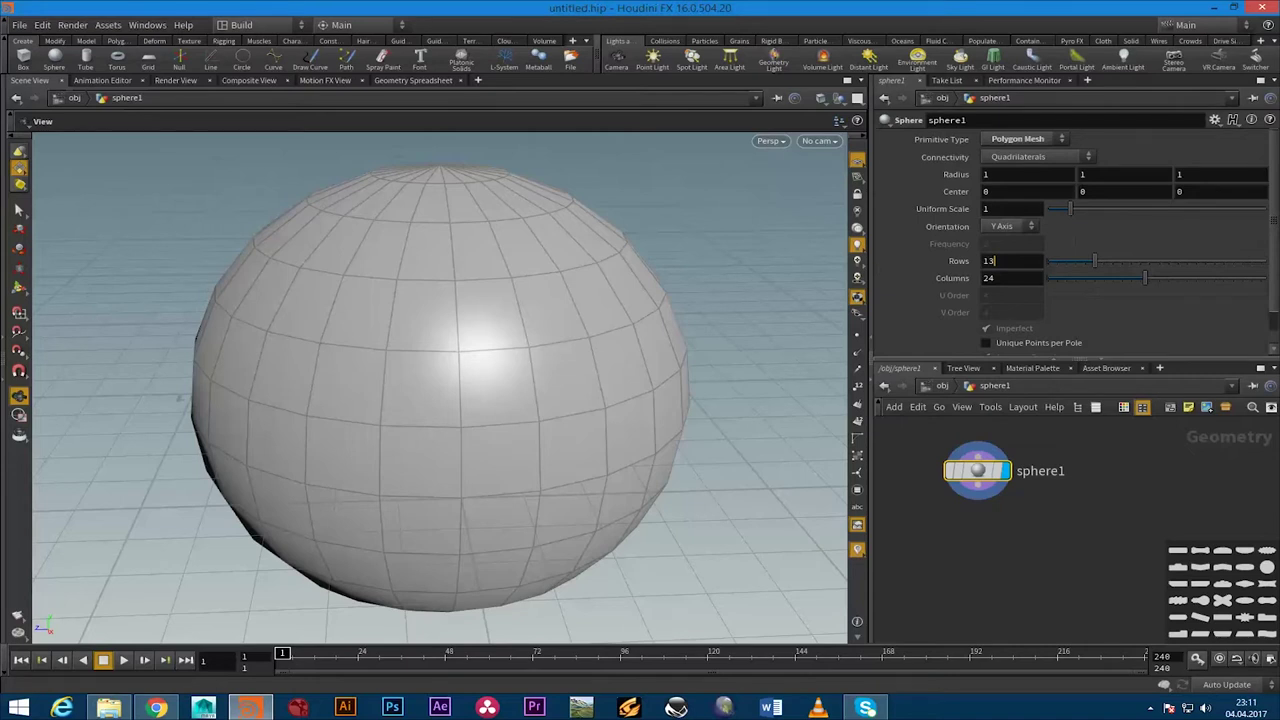
# Set the sphere's Rows and Columns both to 300
pyautogui.doubleClick(989, 261)
pyautogui.doubleClick(989, 261)
pyautogui.write('0')
pyautogui.press('Tab')
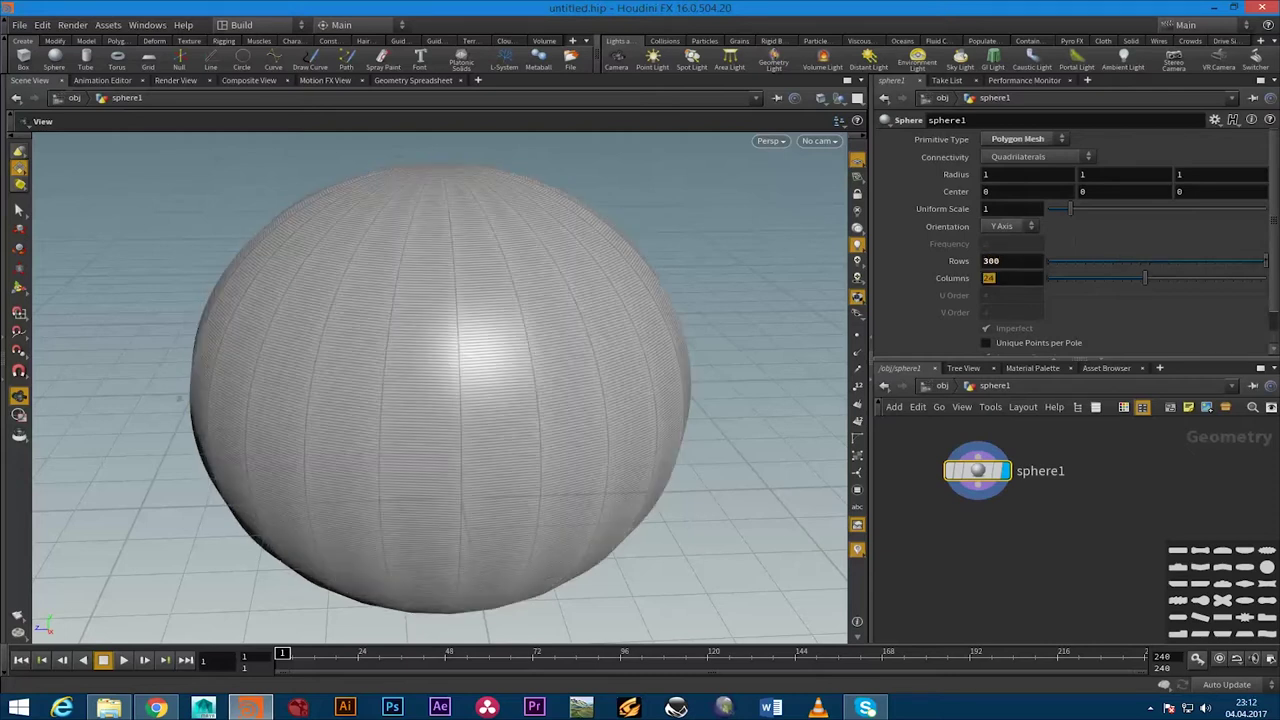
pyautogui.write('300')
pyautogui.press('Return')
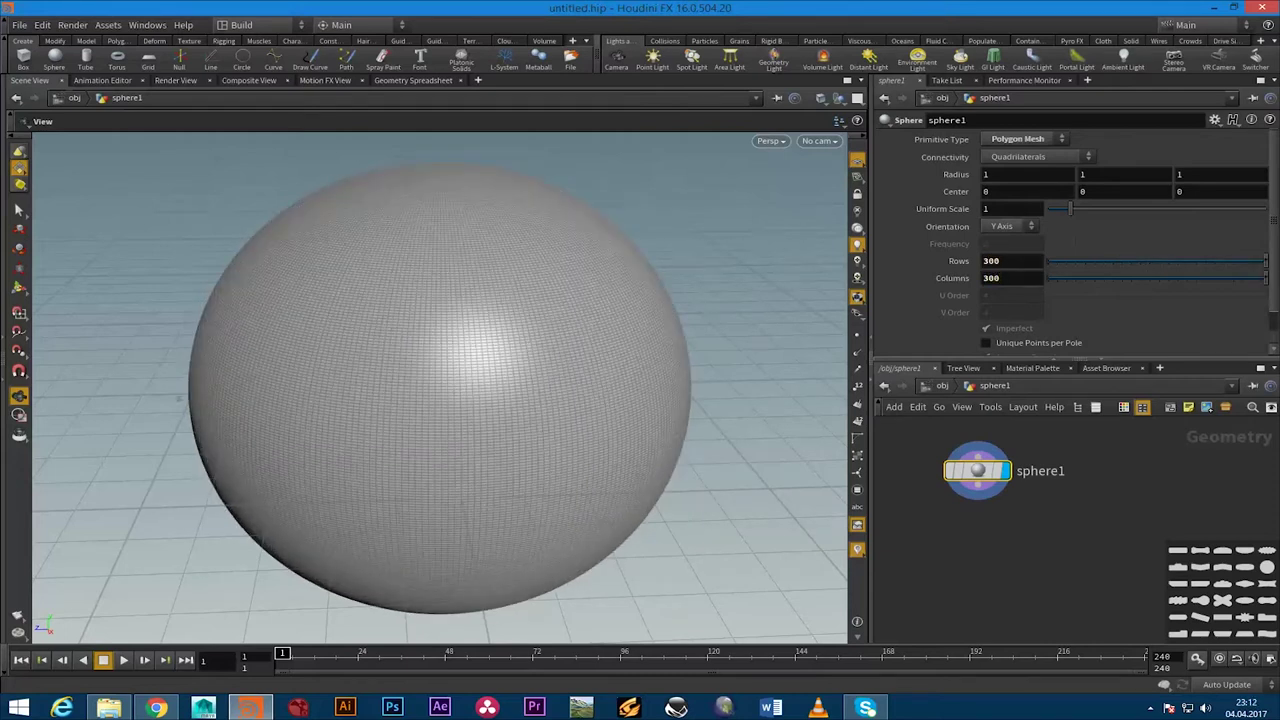
# Zoom and tilt the viewport to inspect the densely subdivided sphere
pyautogui.scroll(3, 440, 388)
pyautogui.scroll(3, 440, 388)
pyautogui.scroll(2, 440, 388)
pyautogui.scroll(2, 440, 388)
pyautogui.scroll(-2, 440, 388)
pyautogui.scroll(-3, 440, 388)
pyautogui.scroll(-3, 440, 388)
pyautogui.scroll(-1, 440, 388)
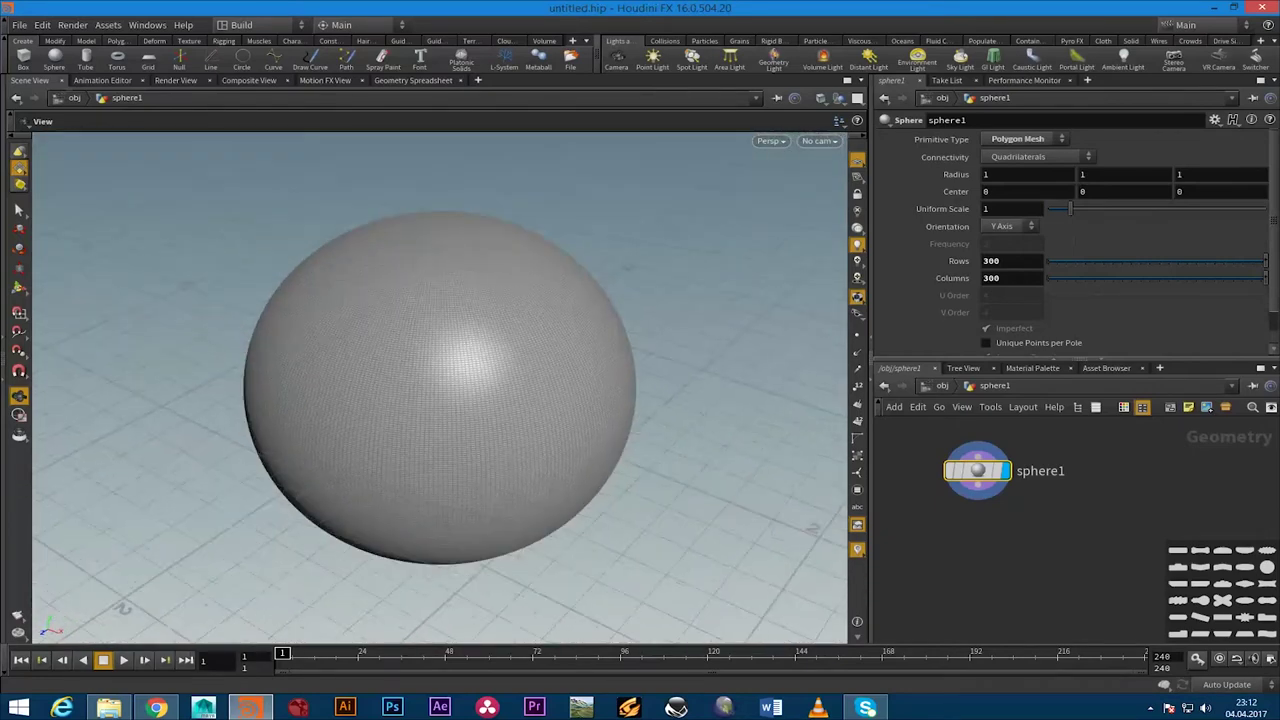
pyautogui.scroll(2, 440, 388)
pyautogui.scroll(3, 440, 388)
pyautogui.keyDown('alt'); pyautogui.moveTo(440, 388); pyautogui.dragTo(440, 360); pyautogui.keyUp('alt')
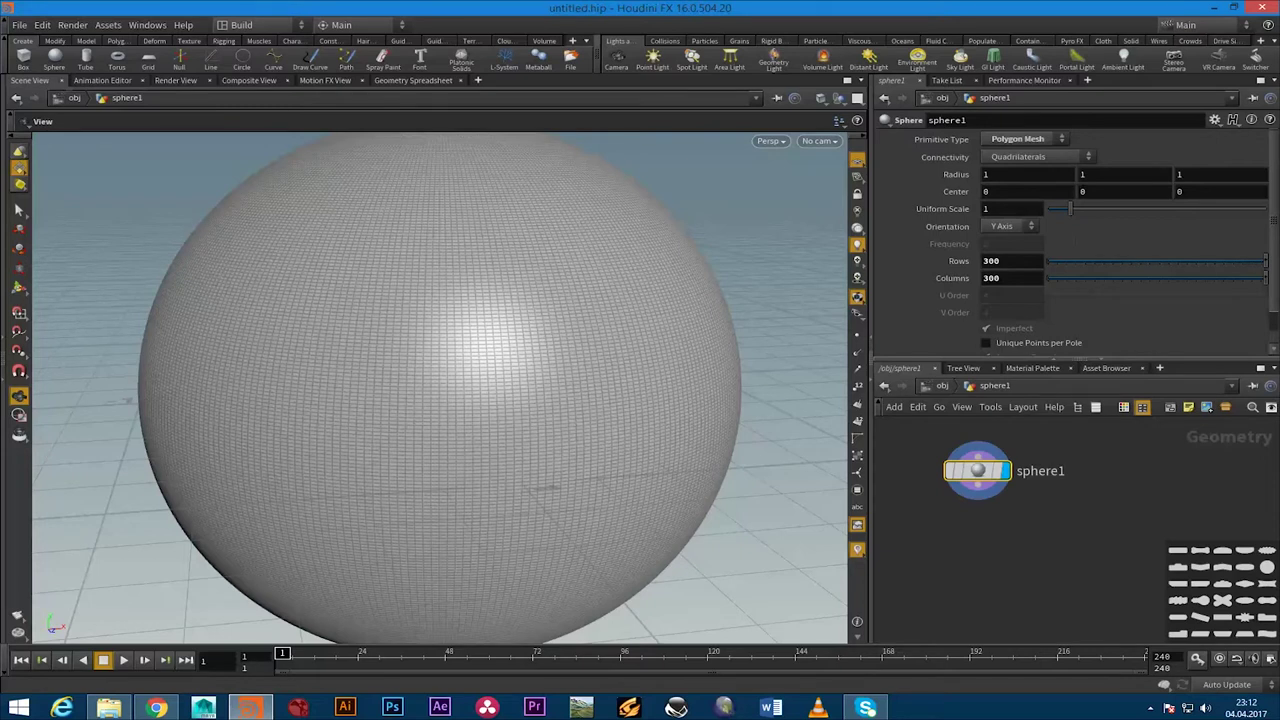
# Hop up to object level, return inside sphere1, and reposition the sphere1 node
pyautogui.press('p')
pyautogui.press('p')
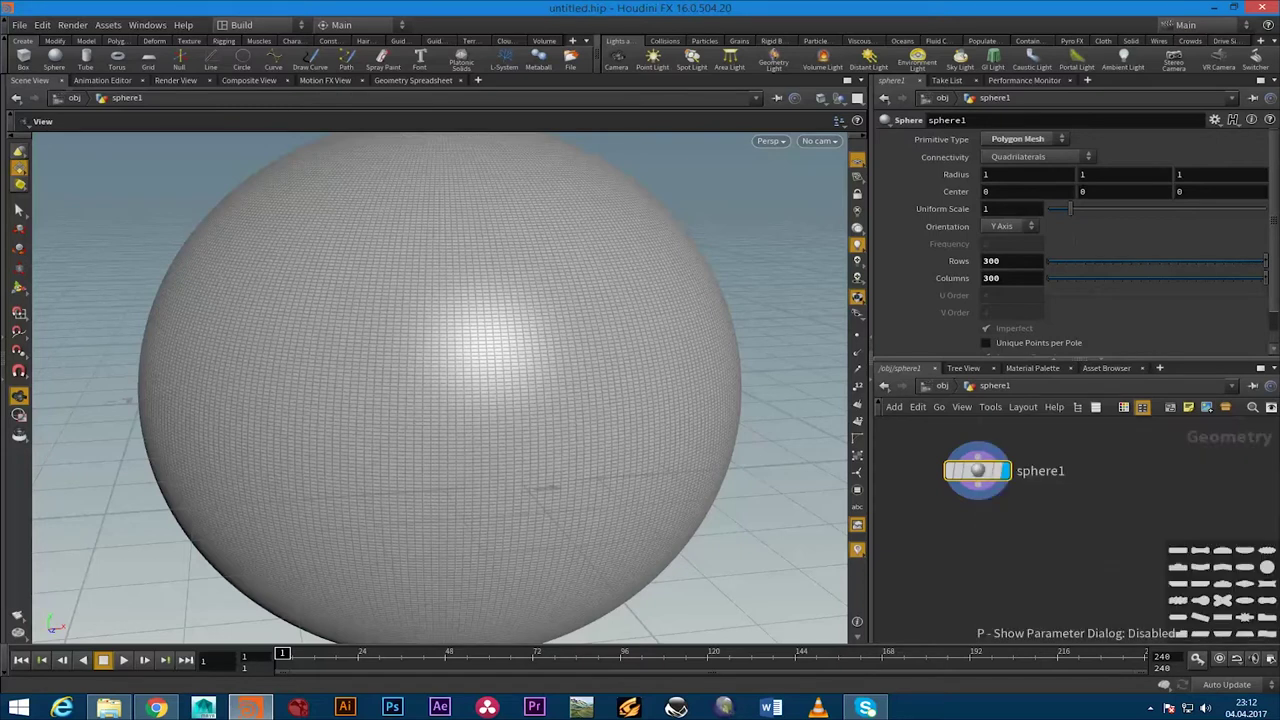
pyautogui.press('u')
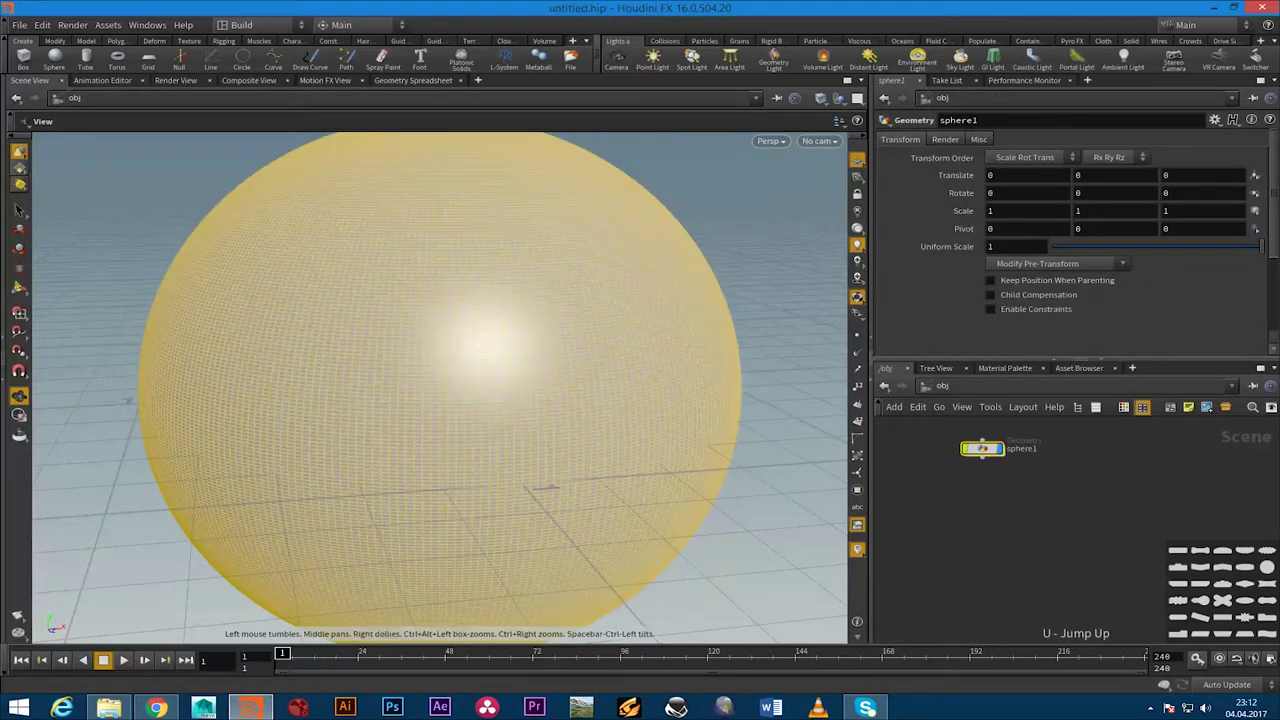
pyautogui.press('i')
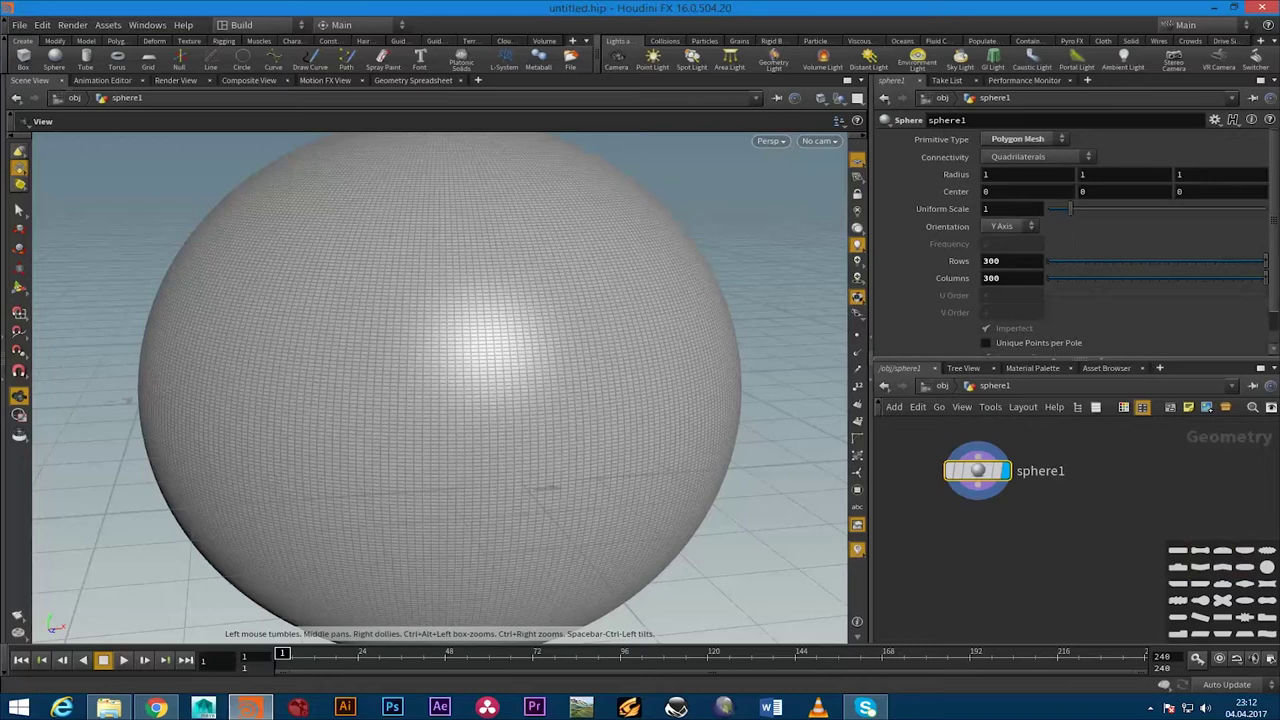
pyautogui.moveTo(978, 471); pyautogui.dragTo(982, 466)
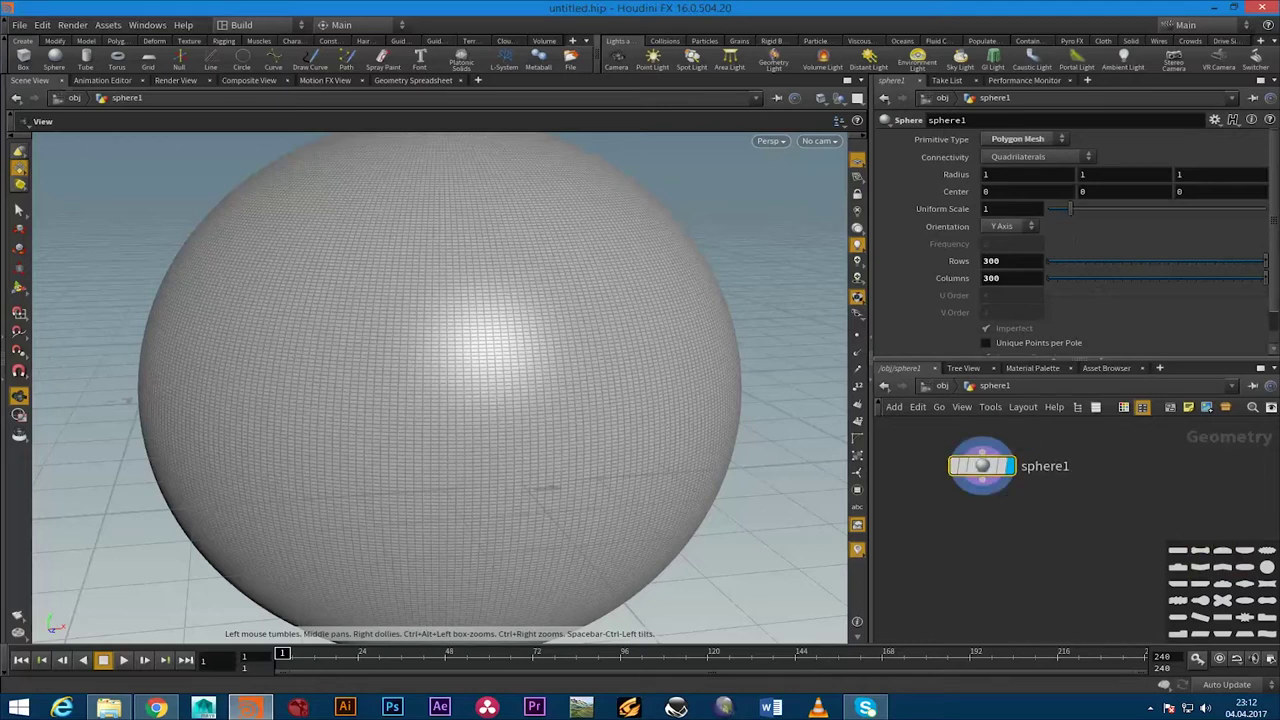
pyautogui.scroll(-5, 440, 390)
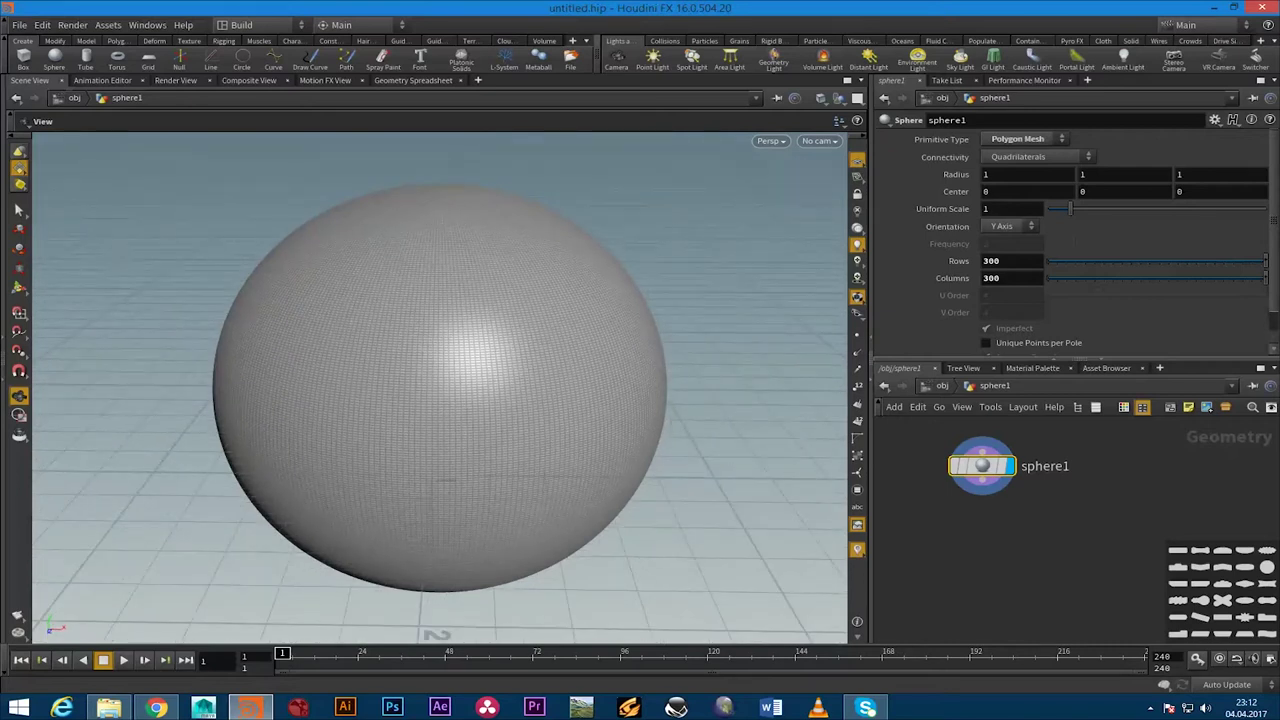
pyautogui.moveTo(982, 466); pyautogui.dragTo(1003, 454)
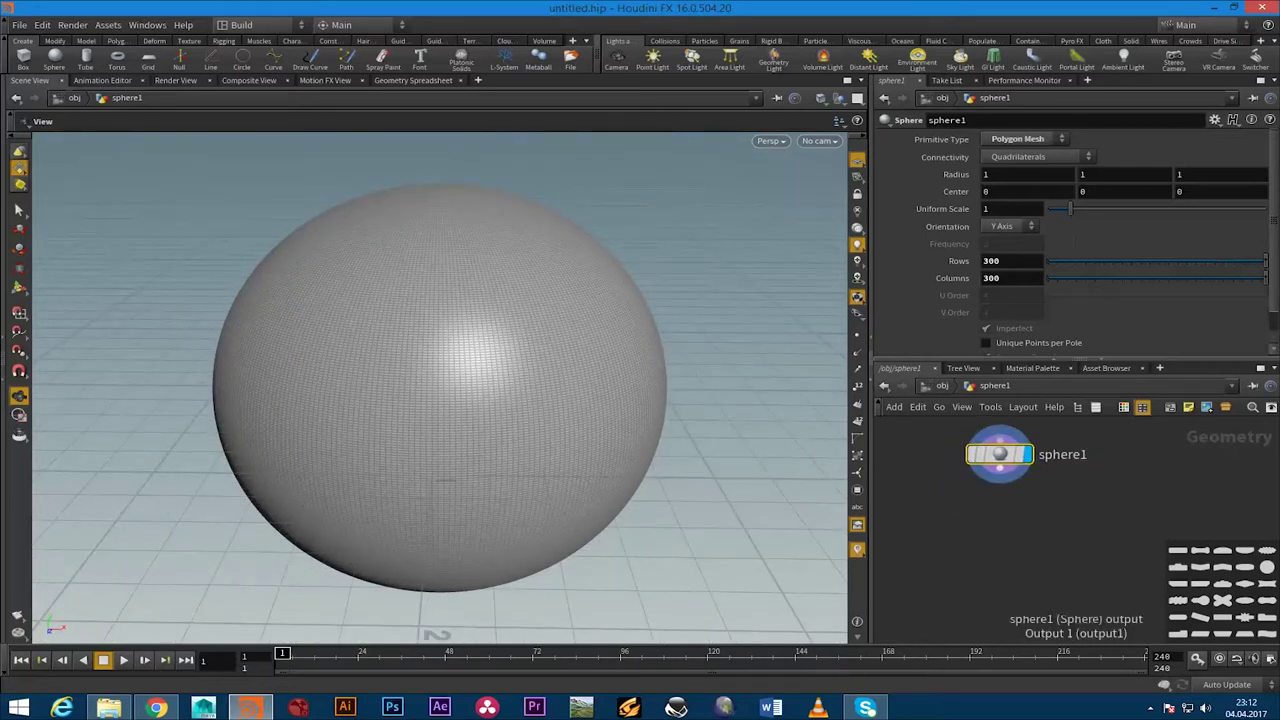
# Add a Point VOP wired below sphere1 and make pointvop1 the displayed node
pyautogui.click(1000, 482)
pyautogui.press('Tab')
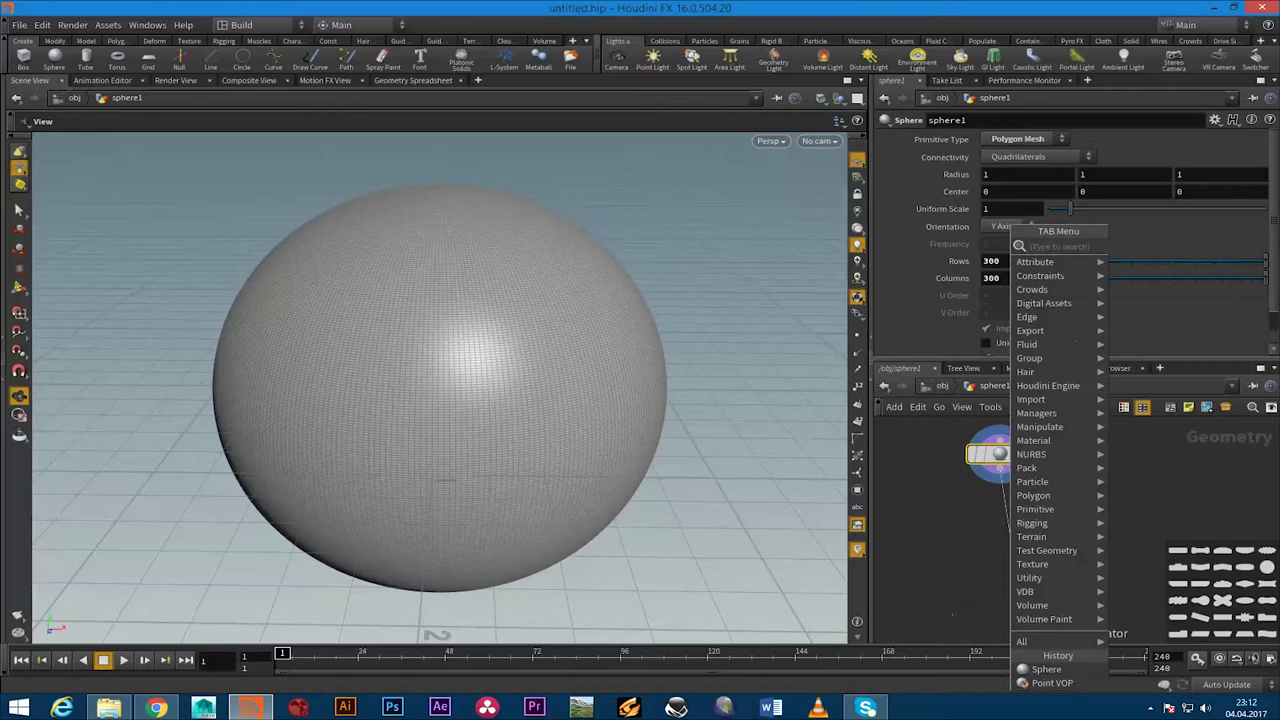
pyautogui.write('point v')
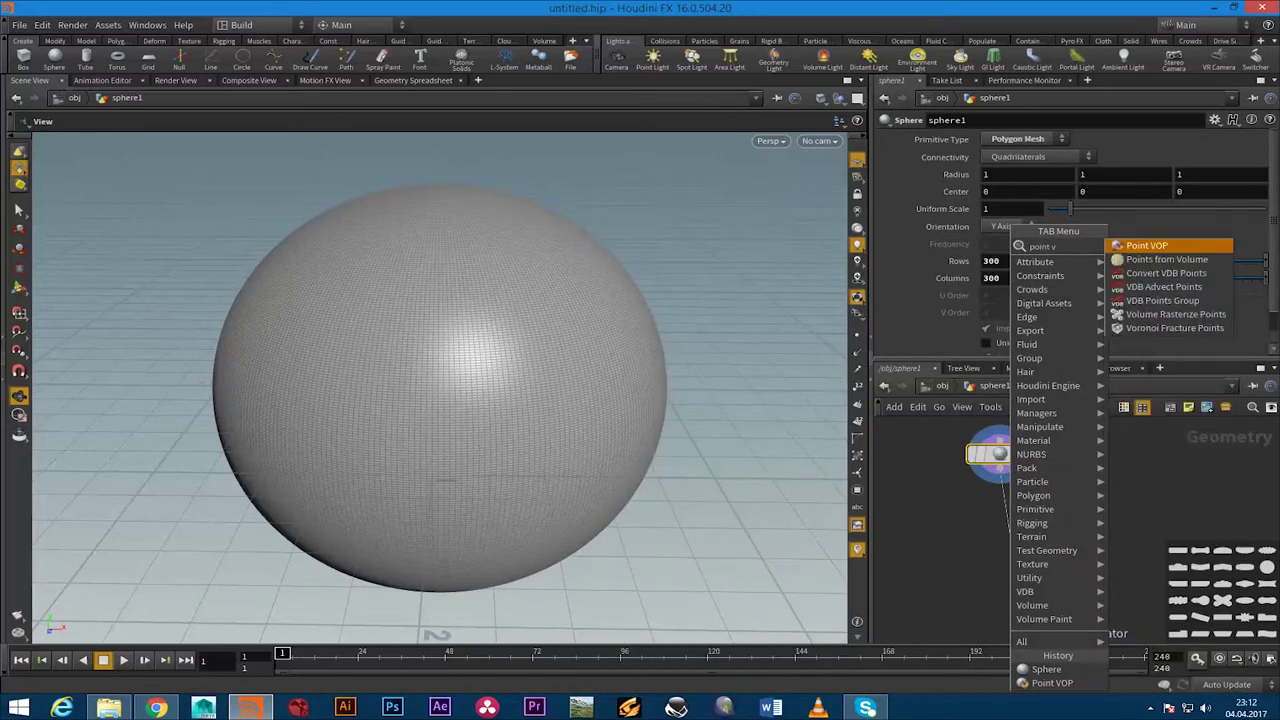
pyautogui.write('op')
pyautogui.press('Return')
pyautogui.press('Return')
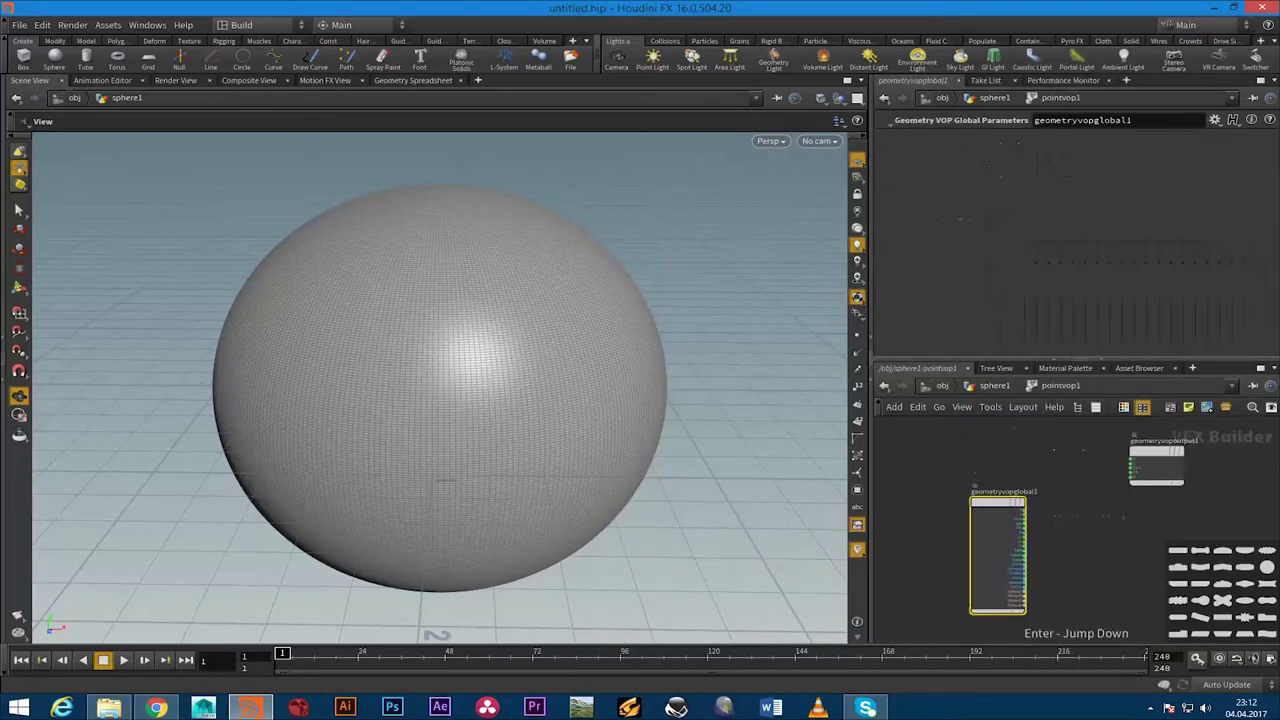
pyautogui.press('u')
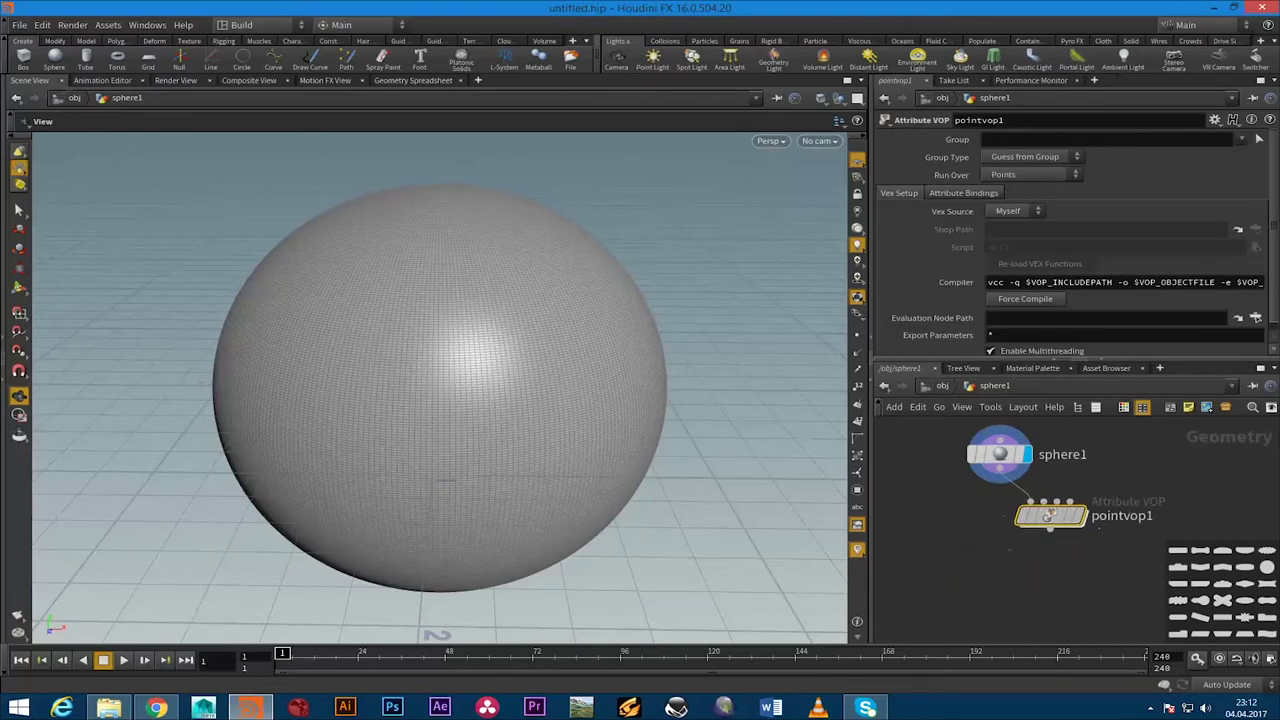
pyautogui.click(1025, 511)
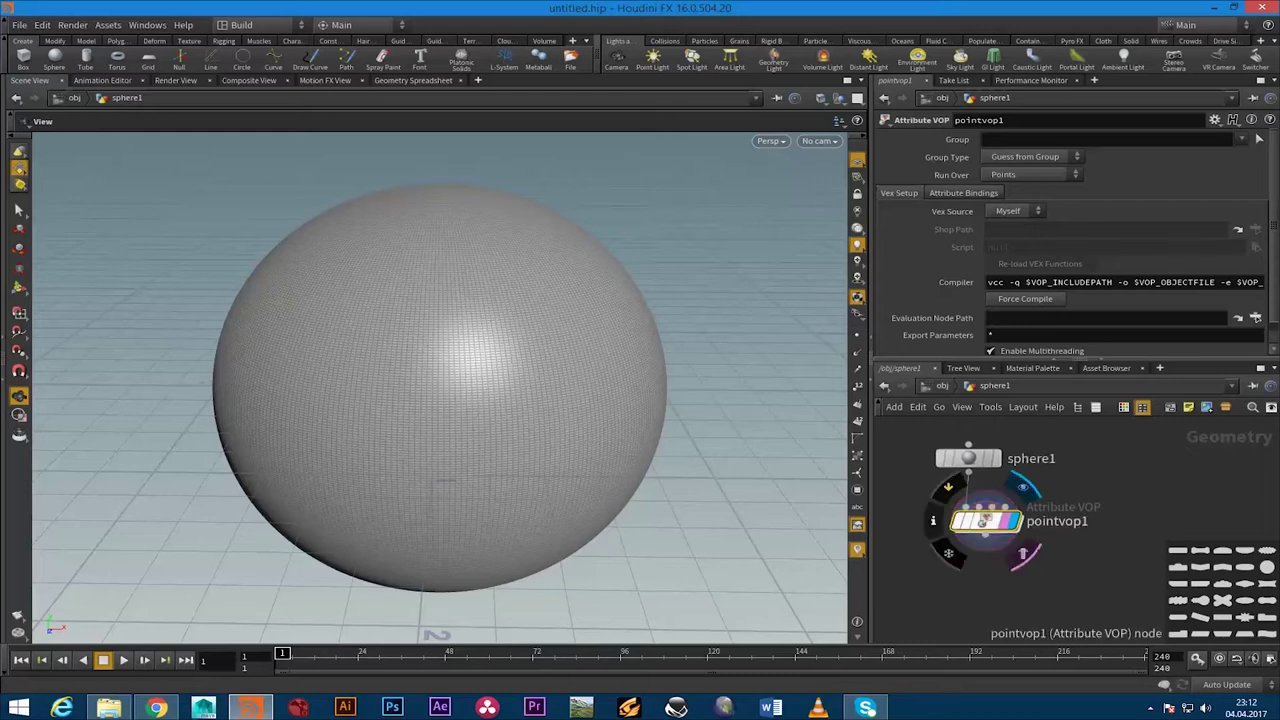
# Inside pointvop1, move geometryvopglobal1 aside and cancel a stray wire
pyautogui.doubleClick(996, 531)
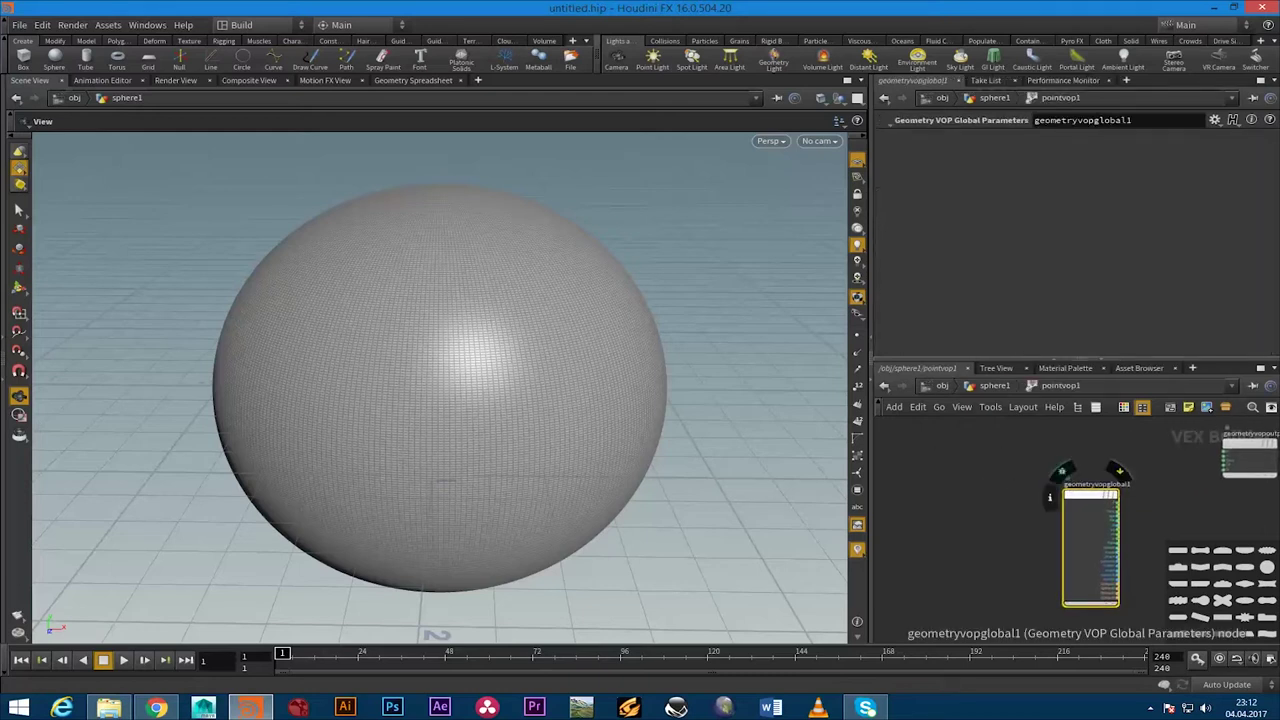
pyautogui.moveTo(1065, 470); pyautogui.dragTo(947, 447)
pyautogui.scroll(3, 1217, 480)
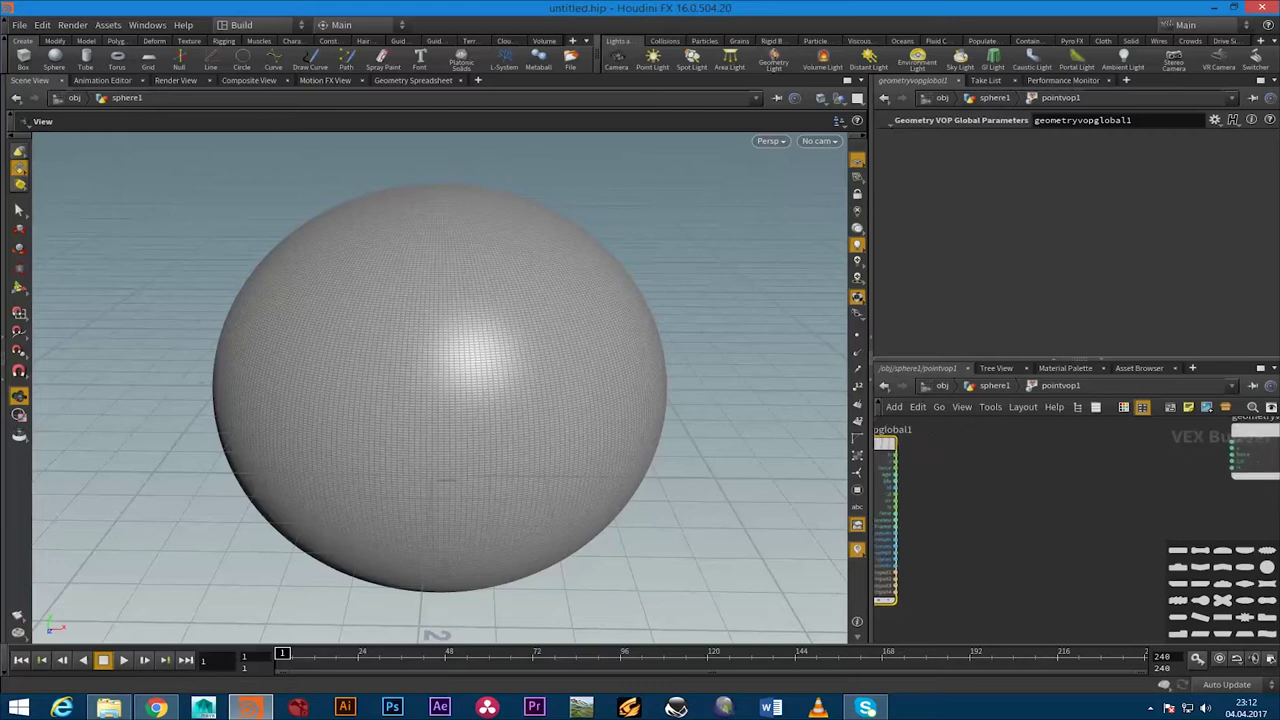
pyautogui.click(897, 455)
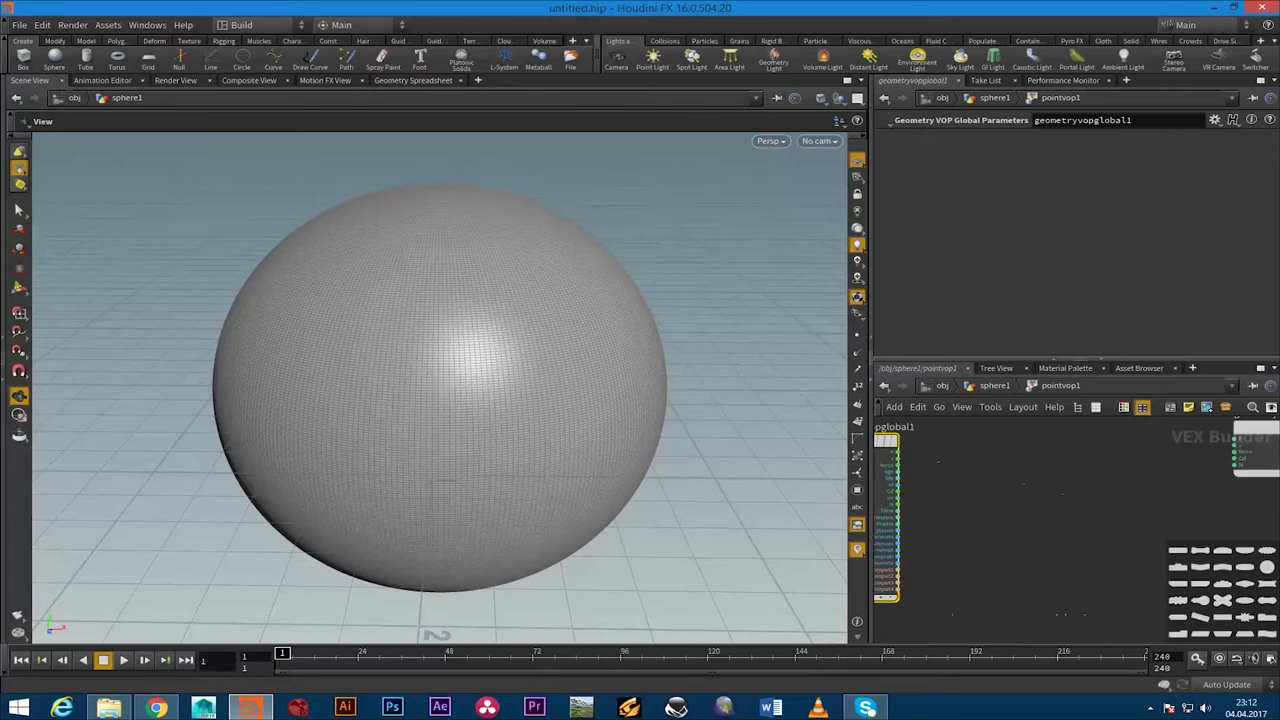
pyautogui.press('Escape')
pyautogui.moveTo(1000, 500); pyautogui.dragTo(1026, 517, button='middle')
pyautogui.scroll(-3, 1000, 500)
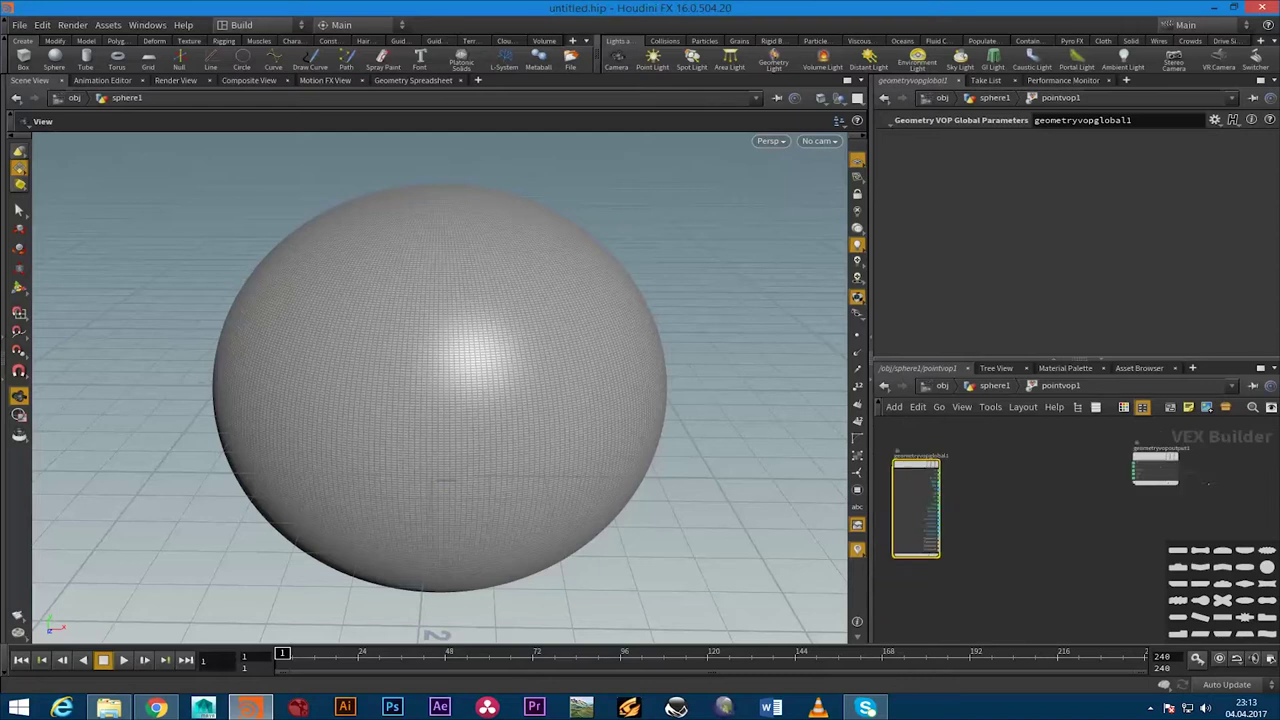
pyautogui.scroll(2, 938, 505)
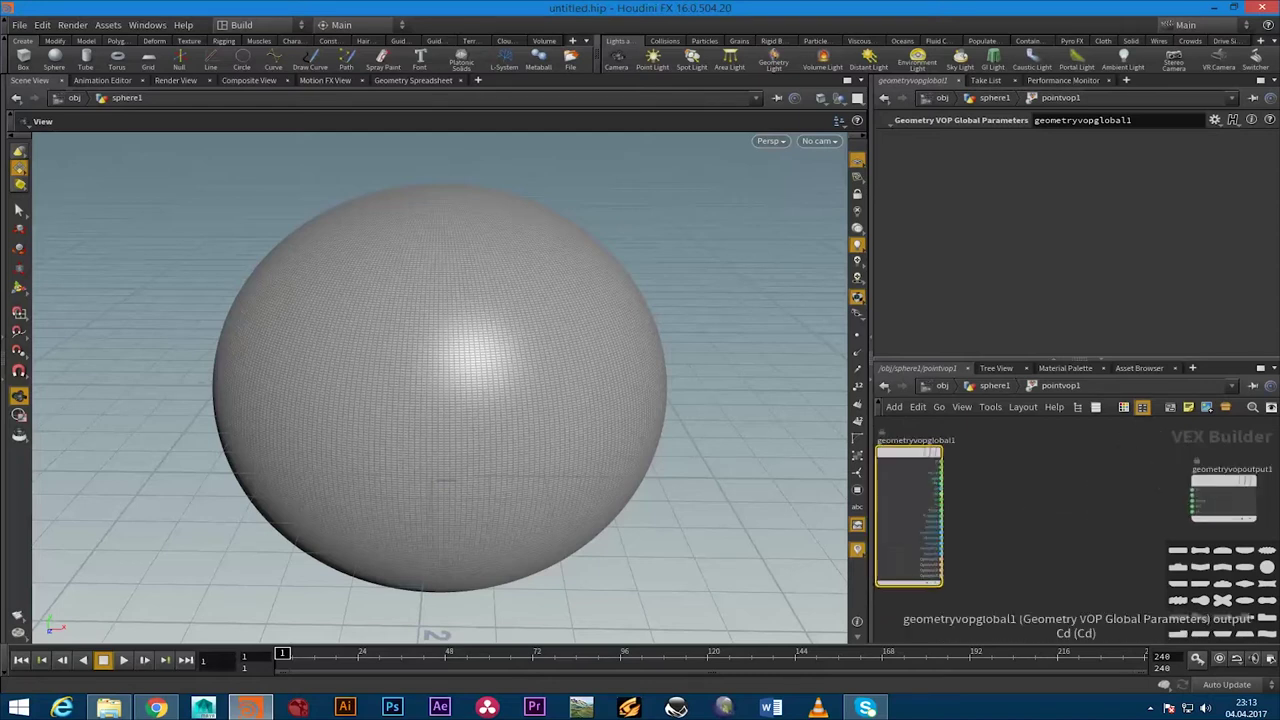
# Place geometryvopoutput1 well to the right of geometryvopglobal1
pyautogui.moveTo(1158, 460); pyautogui.dragTo(910, 470)
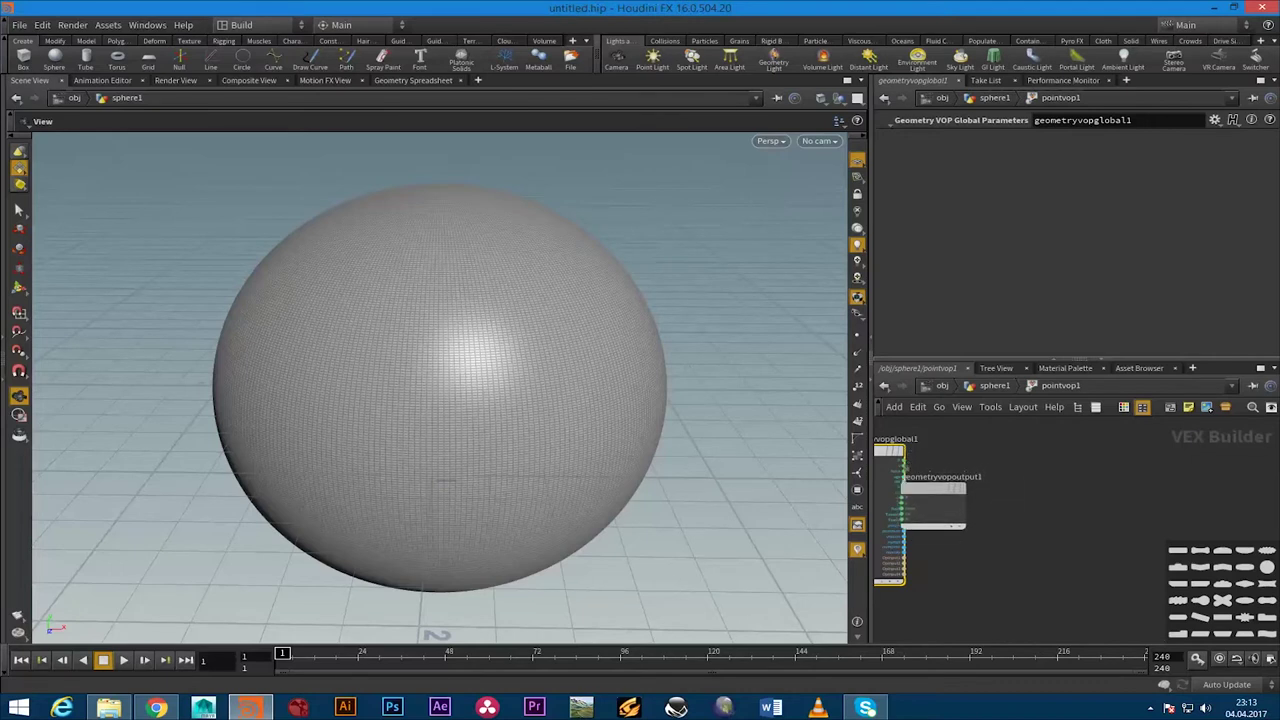
pyautogui.moveTo(910, 470); pyautogui.dragTo(1142, 478)
pyautogui.moveTo(1145, 492); pyautogui.dragTo(1215, 492, button='middle')
pyautogui.scroll(1, 1232, 470)
pyautogui.scroll(1, 1232, 470)
pyautogui.scroll(1, 1232, 470)
pyautogui.scroll(1, 1232, 470)
# Add a Turbulent Noise node, turbnoise1, and position it in the VOP network
pyautogui.press('Tab')
pyautogui.write('tu')
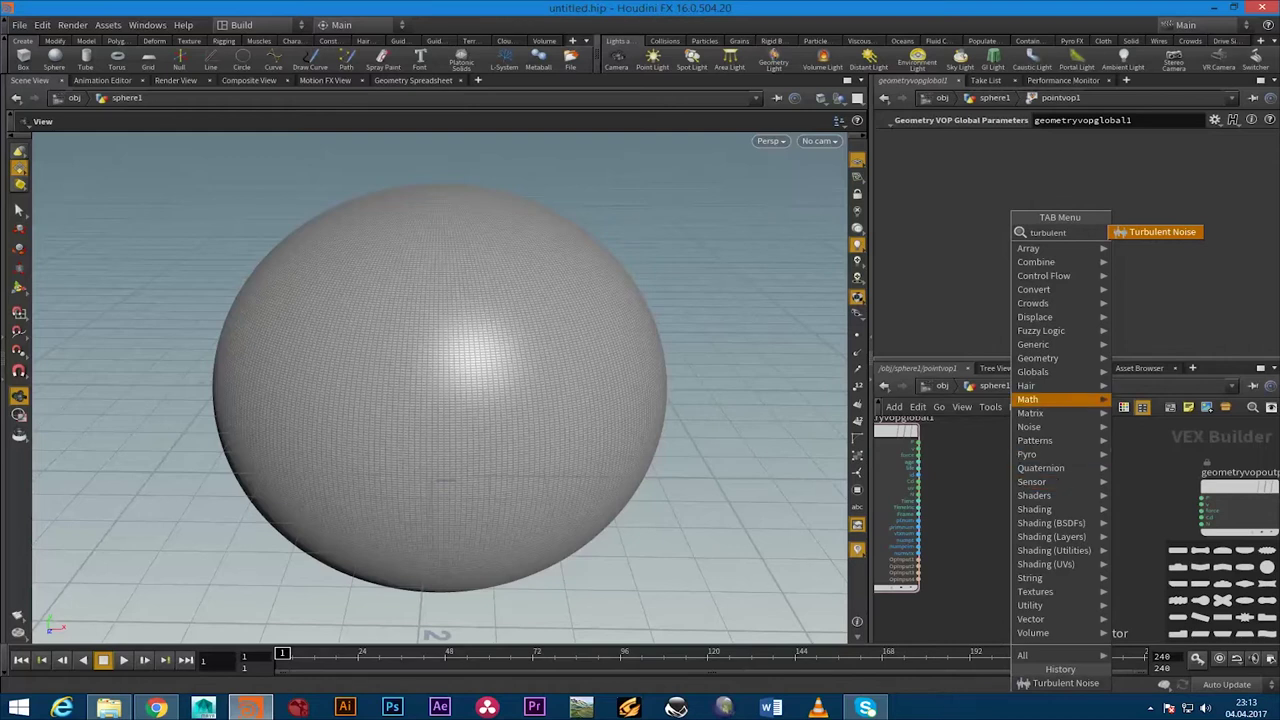
pyautogui.press('Return')
pyautogui.click(1009, 508)
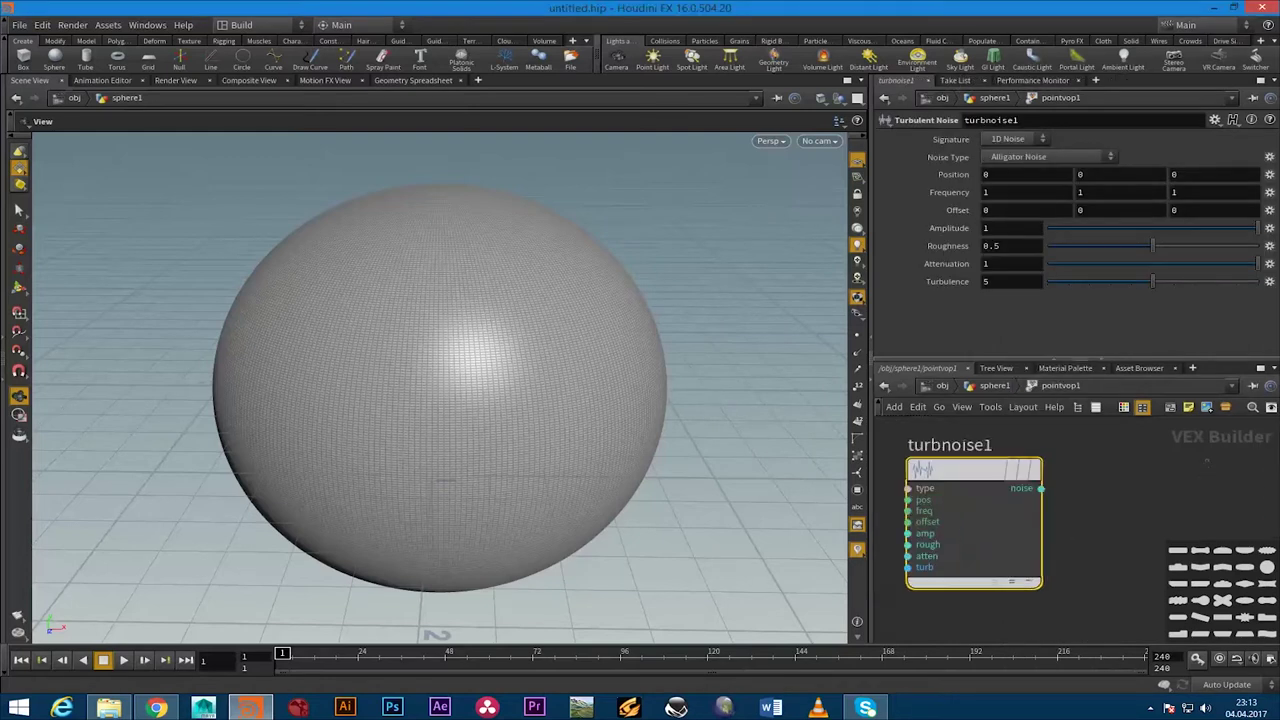
pyautogui.moveTo(1100, 520); pyautogui.dragTo(1072, 504, button='middle')
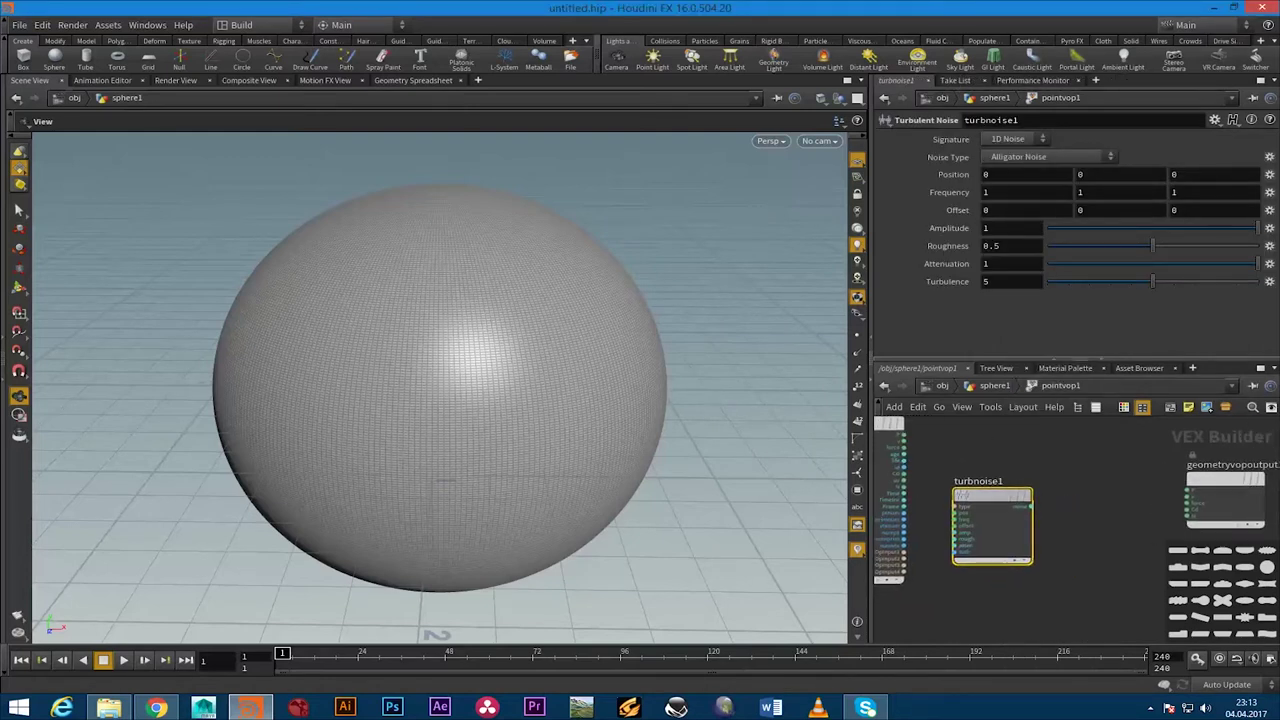
pyautogui.moveTo(1000, 495); pyautogui.dragTo(1019, 469)
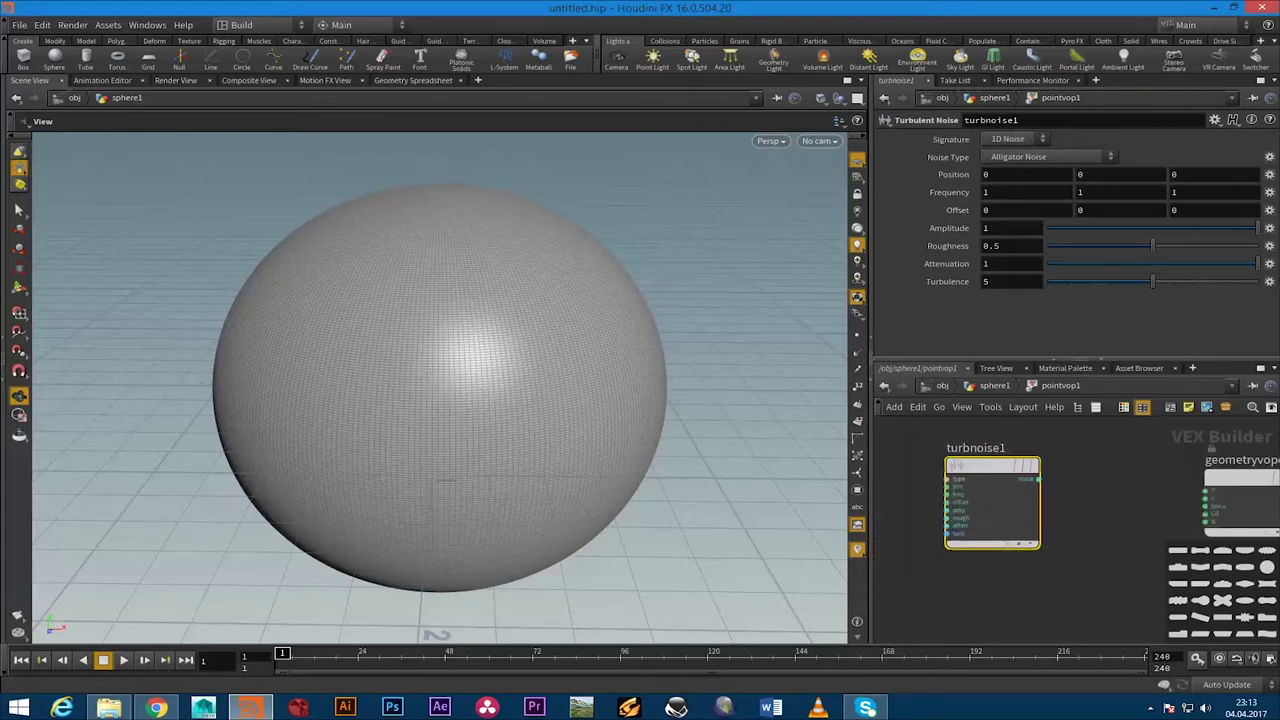
pyautogui.scroll(-1, 1070, 500)
pyautogui.moveTo(1040, 492); pyautogui.dragTo(1026, 490, button='middle')
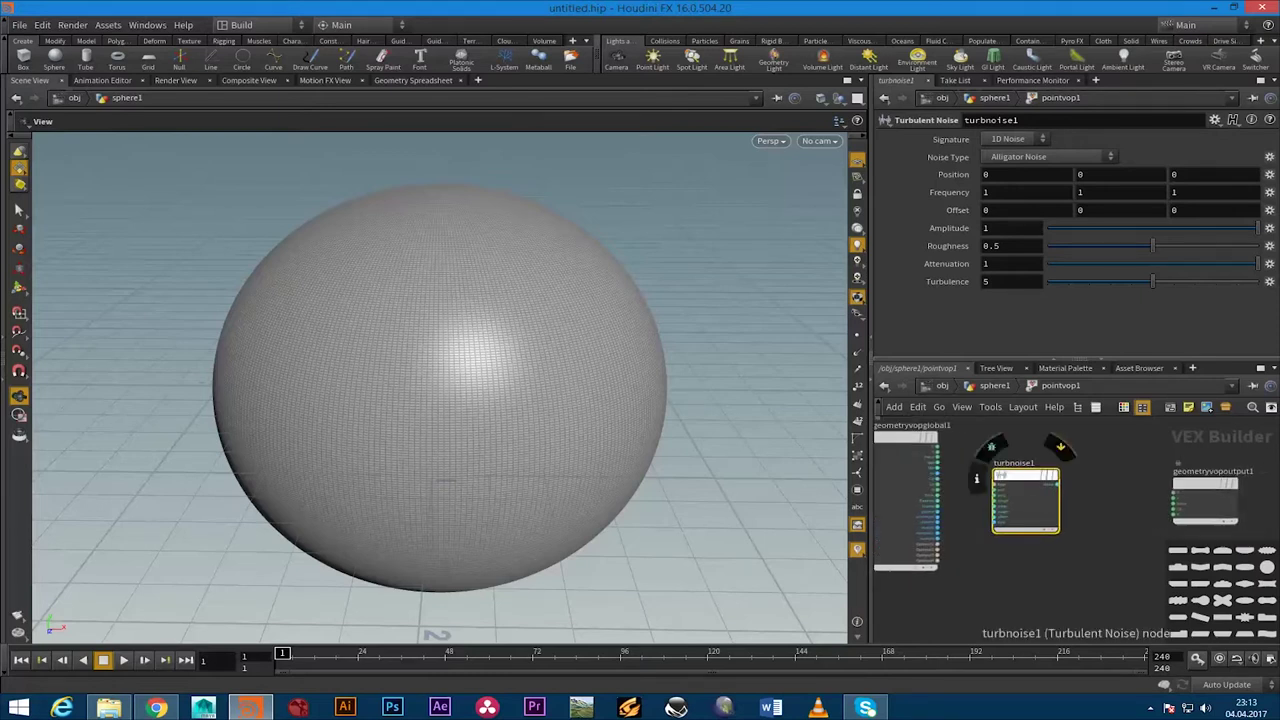
pyautogui.scroll(1, 965, 488)
pyautogui.scroll(1, 965, 488)
pyautogui.scroll(1, 965, 488)
pyautogui.scroll(1, 965, 488)
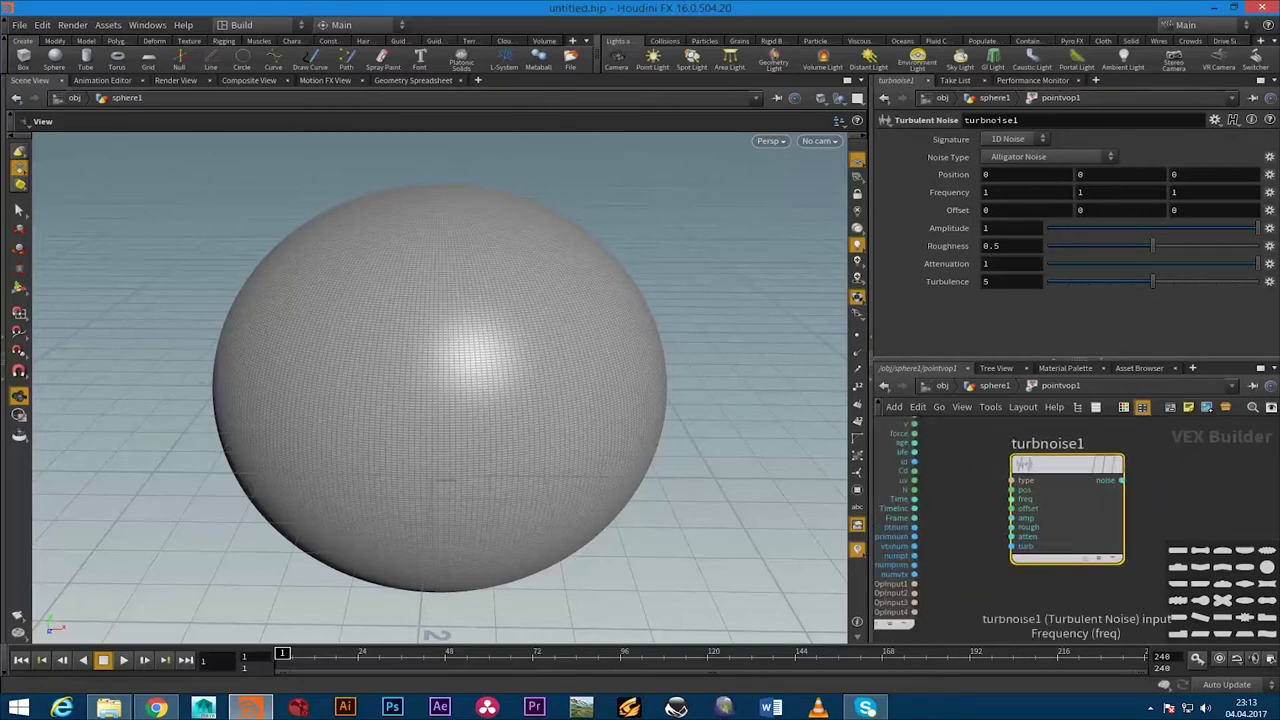
pyautogui.moveTo(1012, 489); pyautogui.dragTo(1023, 511, button='middle')
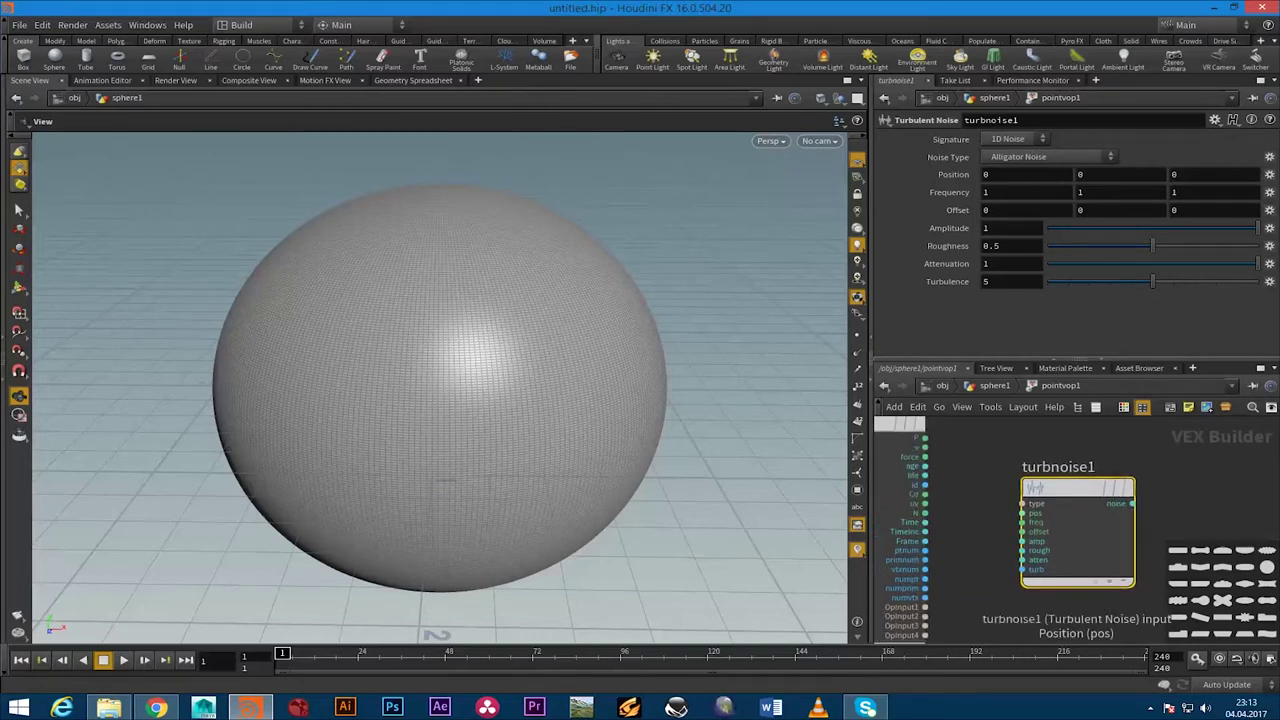
# Wire geometryvopglobal1's point position into turbnoise1's pos input
pyautogui.click(924, 446)
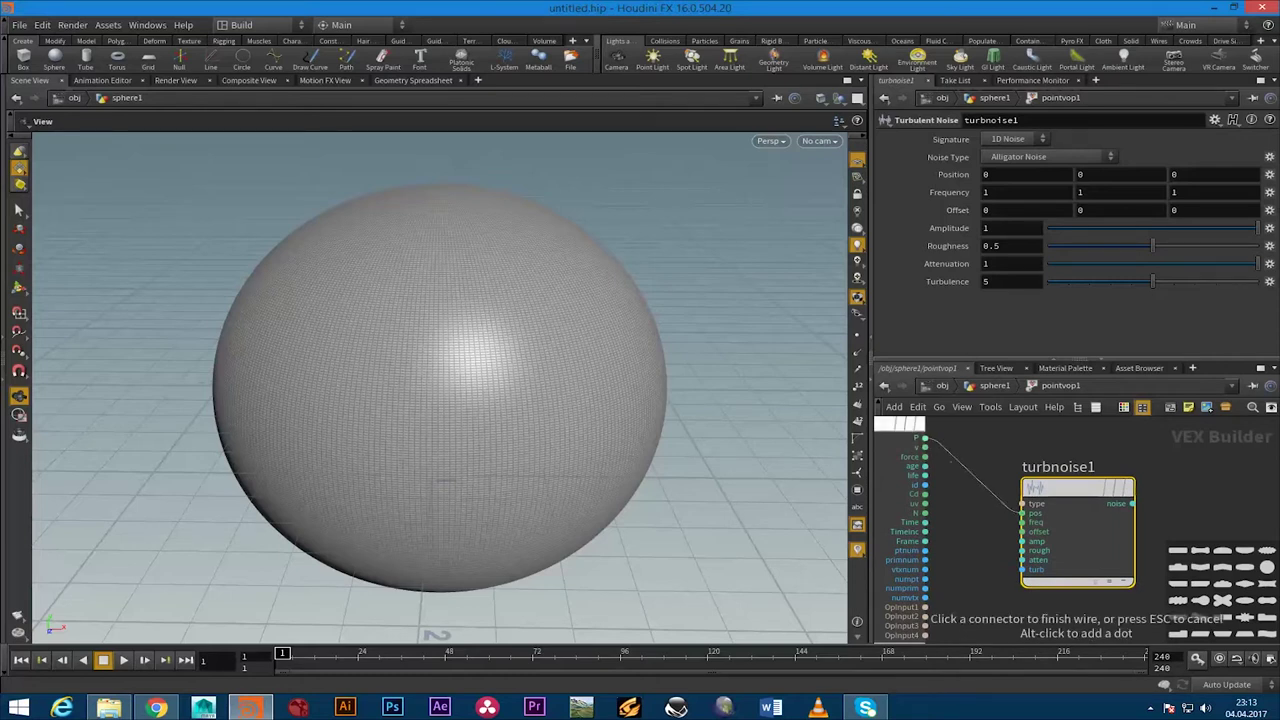
pyautogui.click(1022, 512)
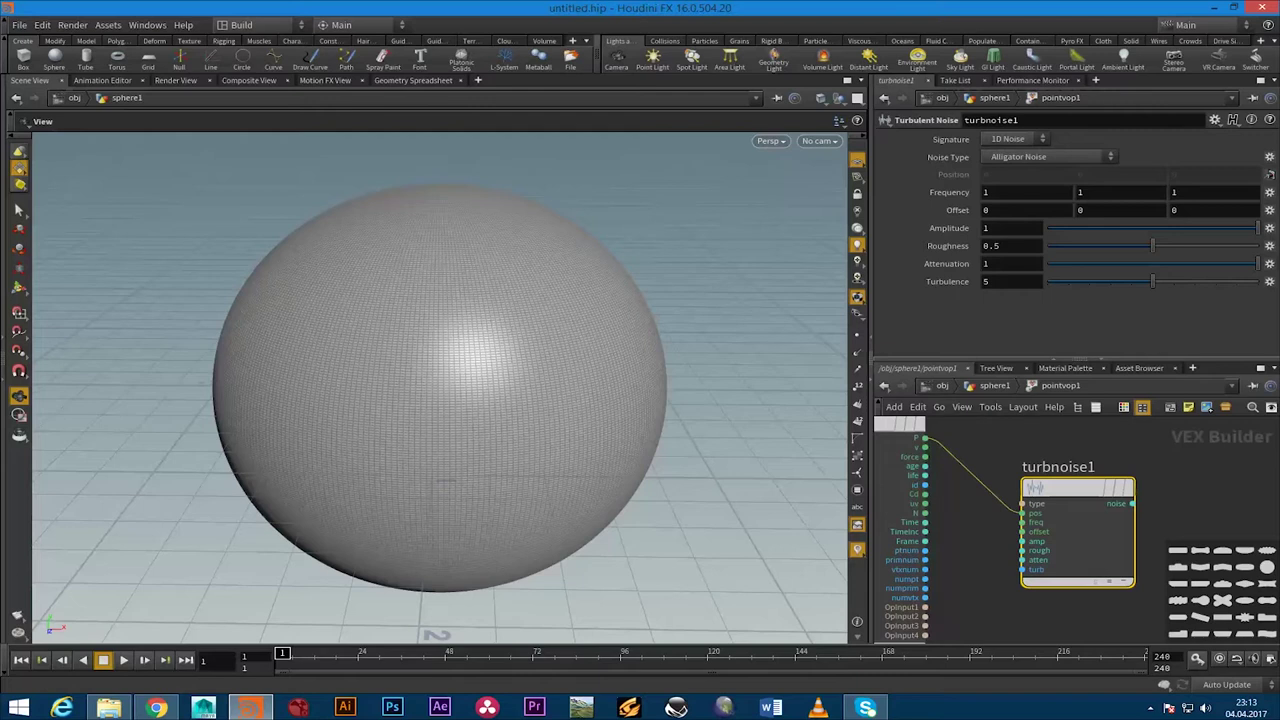
pyautogui.moveTo(897, 597); pyautogui.dragTo(905, 615, button='middle')
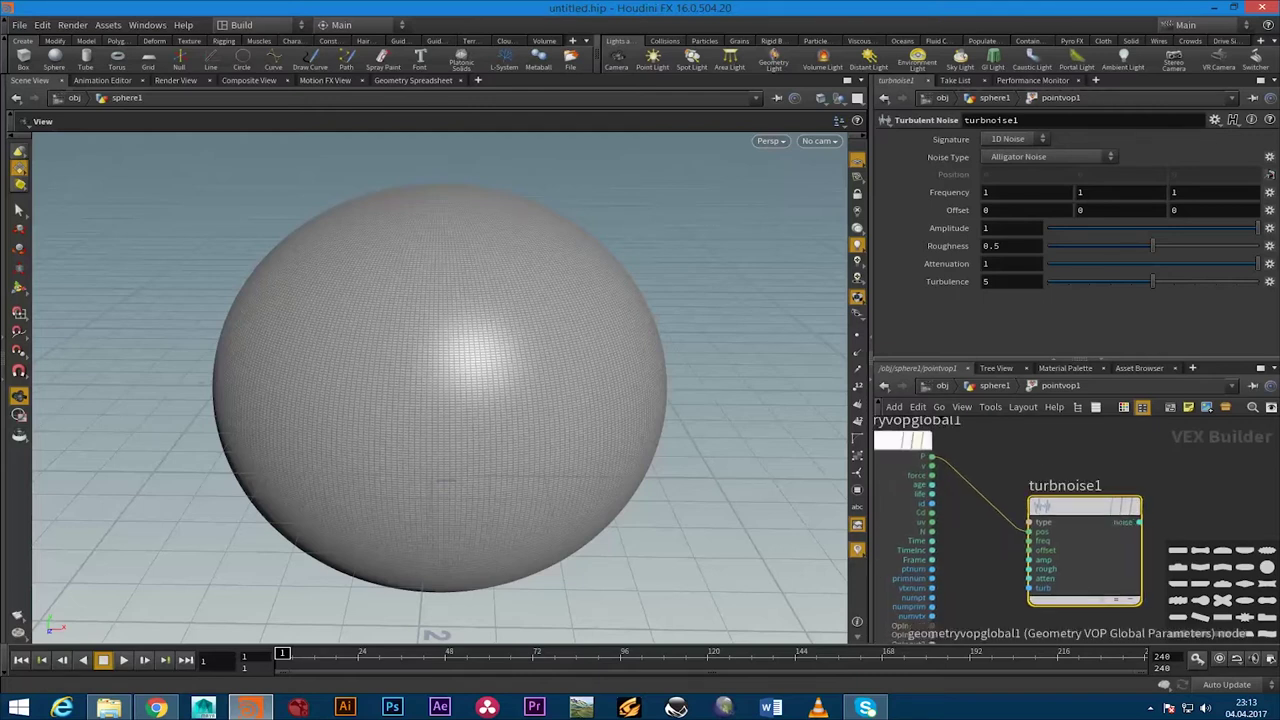
pyautogui.click(905, 615)
pyautogui.click(1085, 540)
pyautogui.moveTo(1085, 540)
pyautogui.mouseDown(button='middle')
pyautogui.moveTo(973, 526)
pyautogui.moveTo(1013, 535)
pyautogui.mouseUp(button='middle')
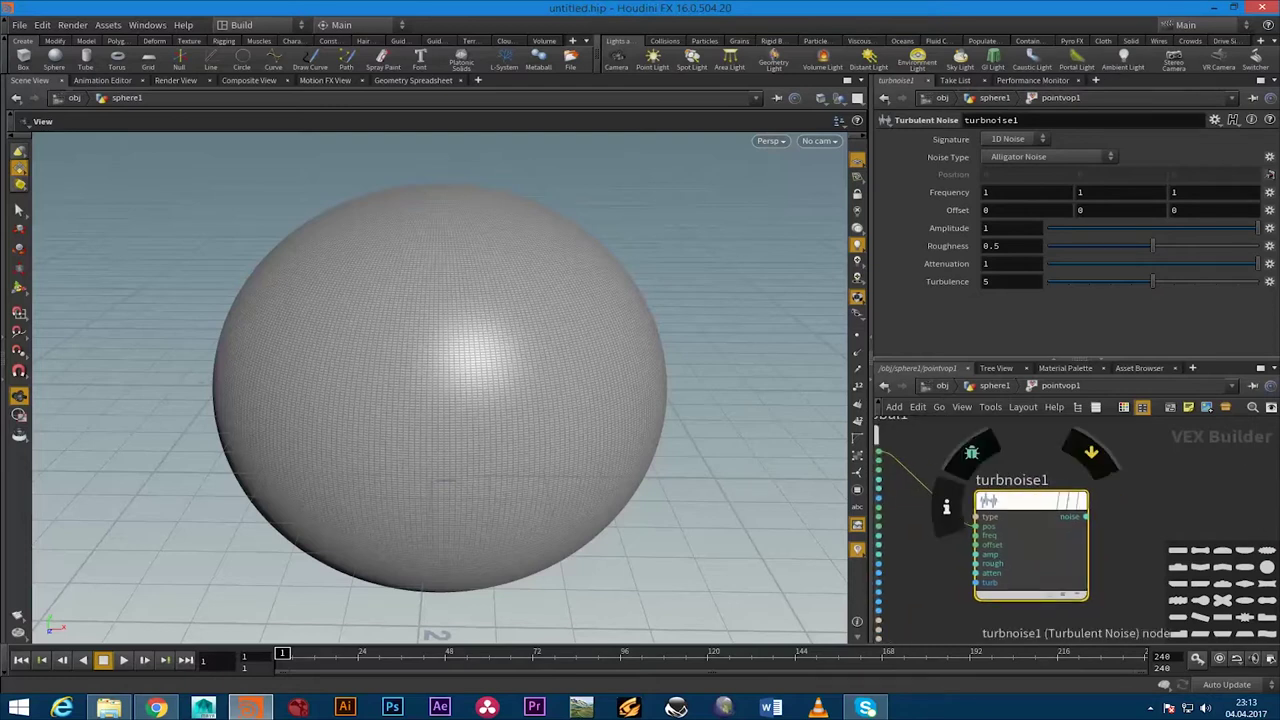
pyautogui.moveTo(1013, 535); pyautogui.dragTo(1078, 547, button='middle')
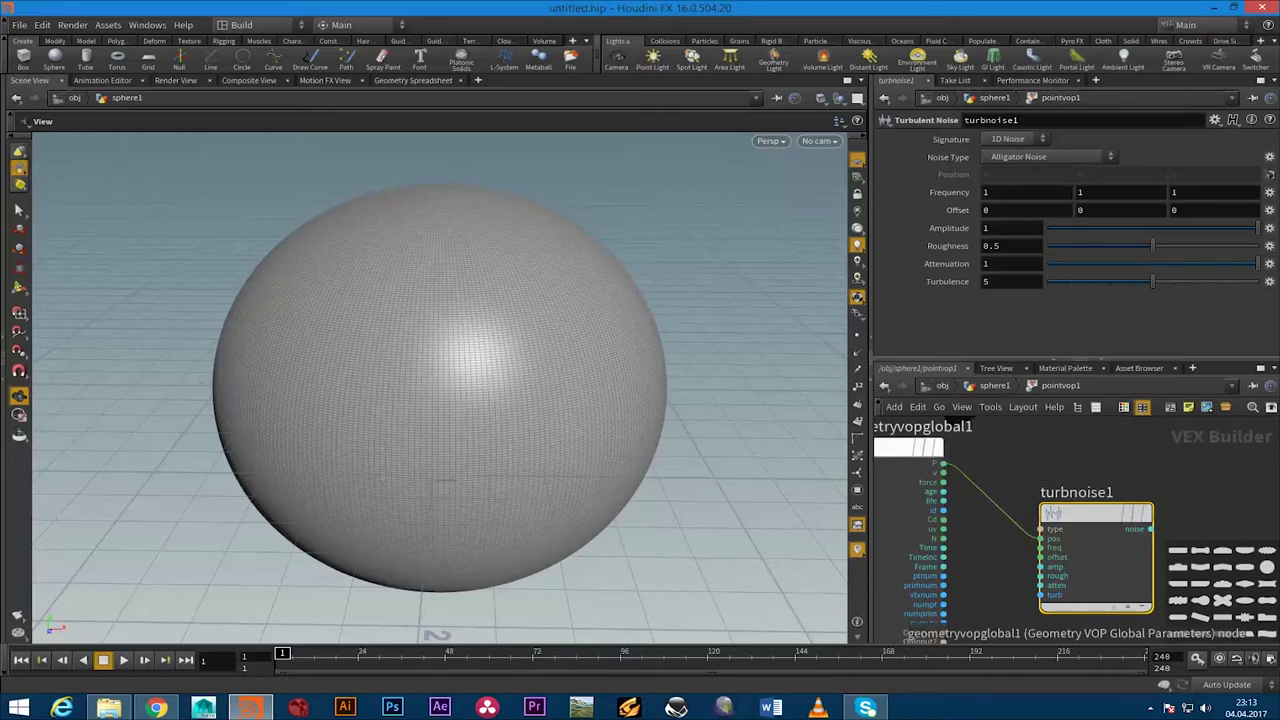
pyautogui.moveTo(1012, 490)
pyautogui.mouseDown(button='middle')
pyautogui.moveTo(997, 471)
pyautogui.moveTo(923, 473)
pyautogui.mouseUp(button='middle')
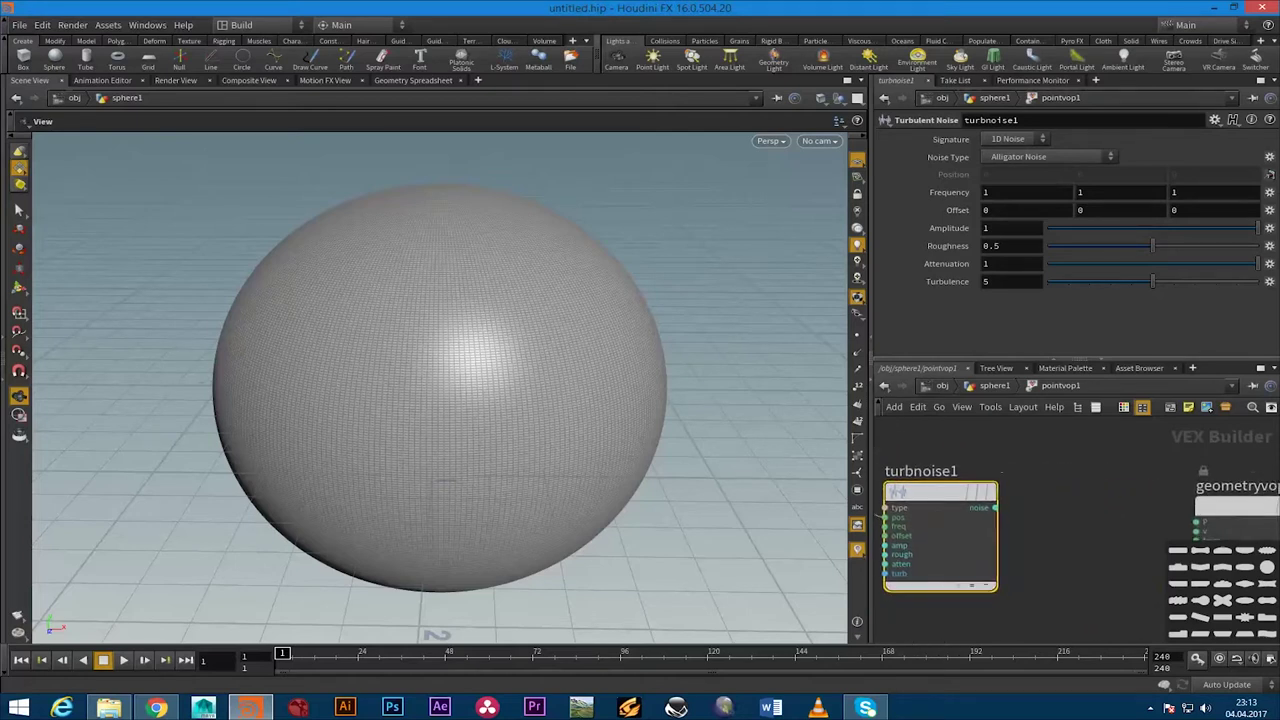
# Connect turbnoise1's noise output to geometryvopoutput1's P input
pyautogui.click(993, 508)
pyautogui.moveTo(1078, 455); pyautogui.dragTo(1032, 508, button='middle')
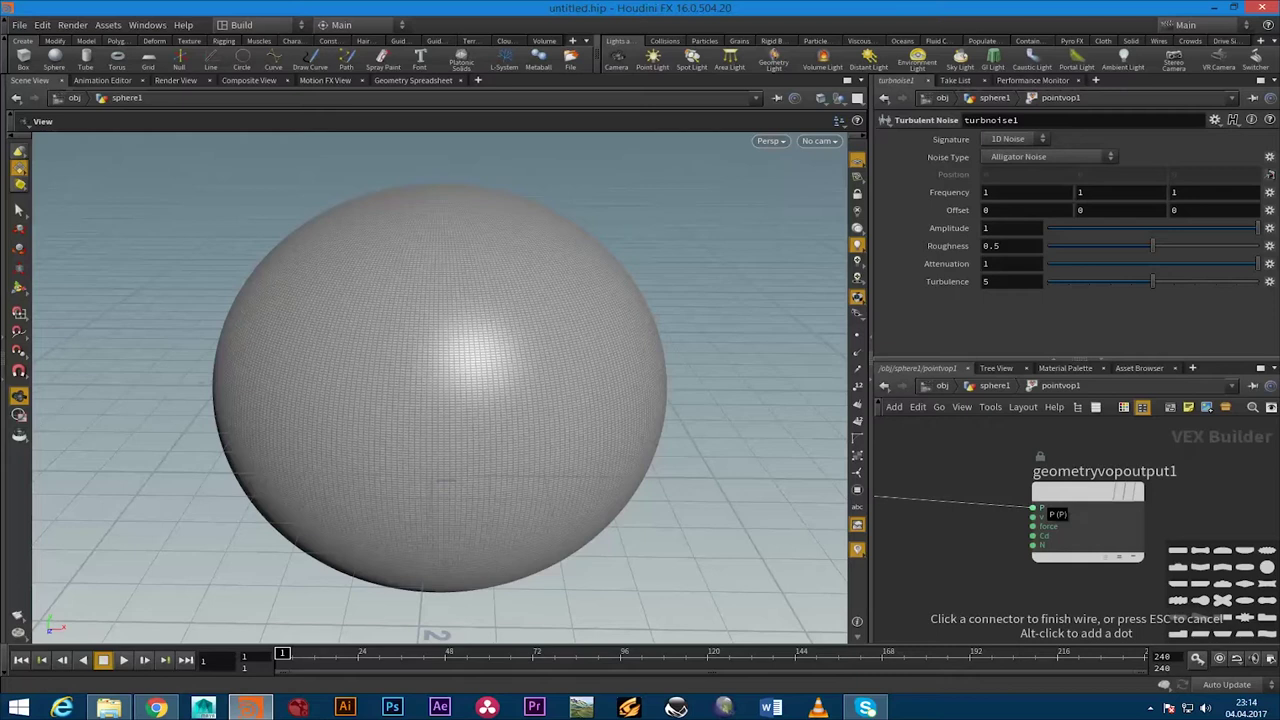
pyautogui.click(1032, 510)
pyautogui.scroll(3, 440, 390)
pyautogui.scroll(-4, 440, 390)
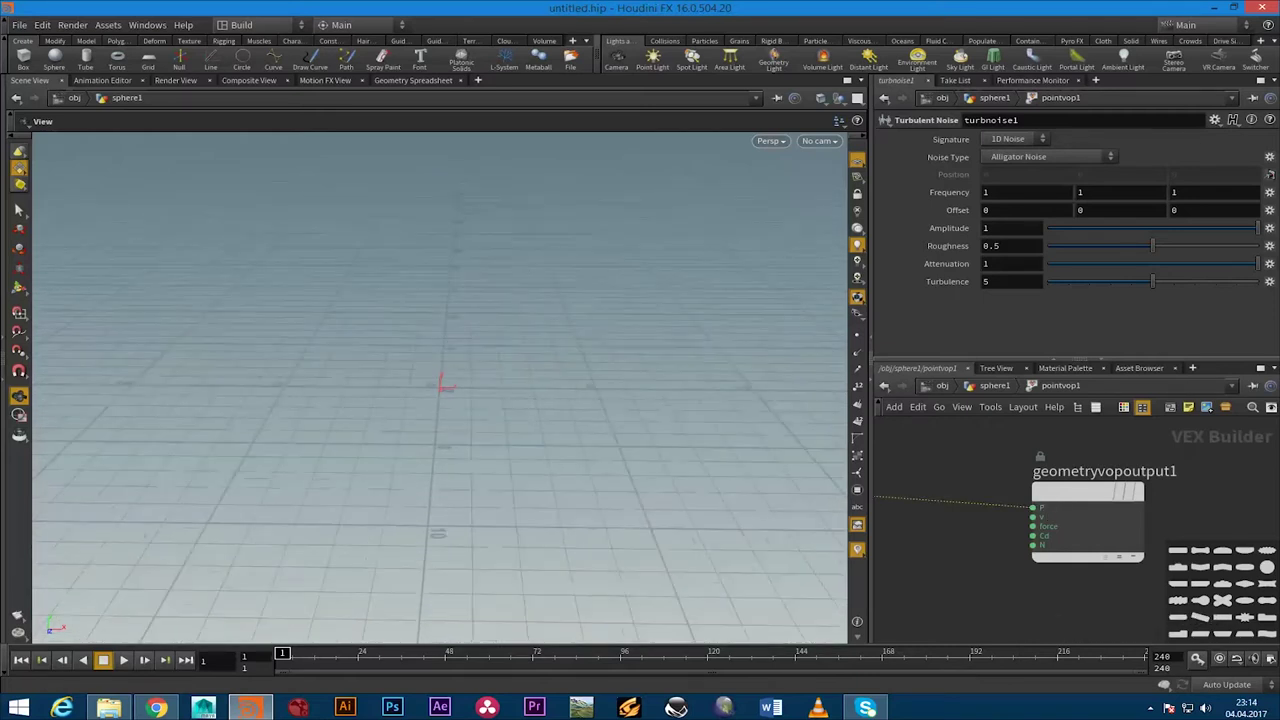
pyautogui.scroll(3, 440, 390)
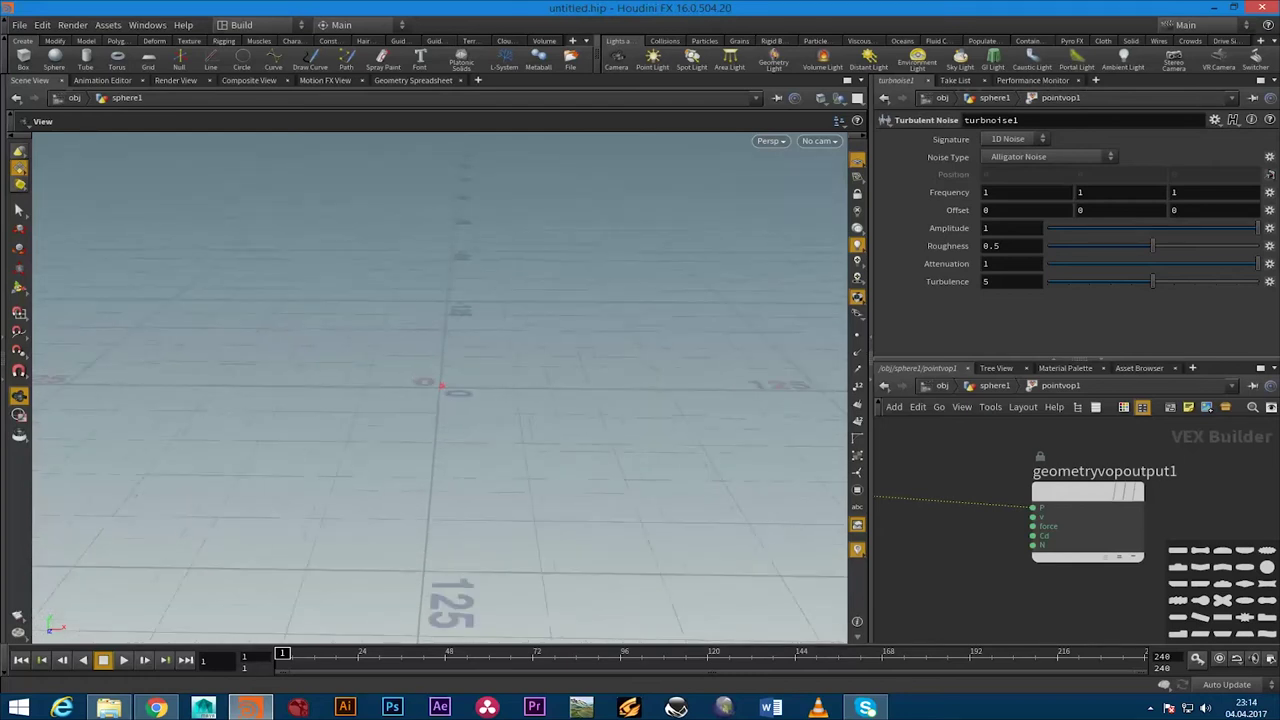
pyautogui.scroll(-5, 441, 387)
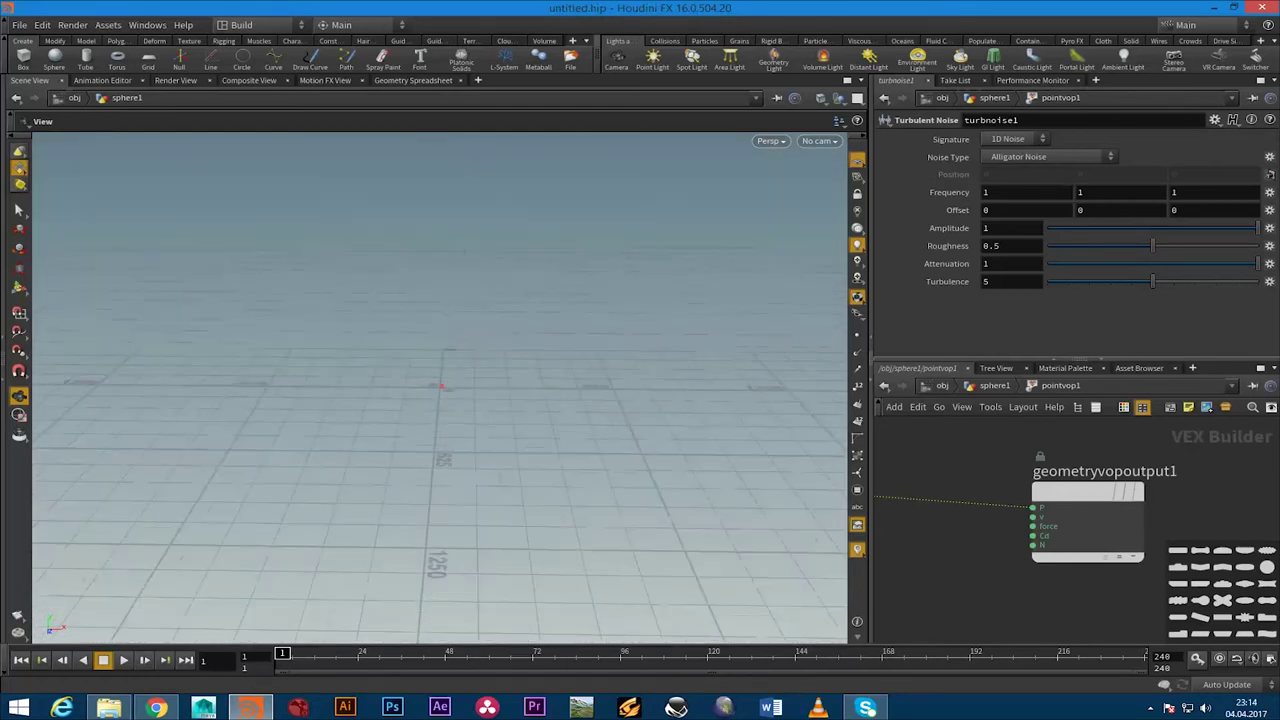
pyautogui.scroll(2, 441, 387)
pyautogui.scroll(2, 441, 387)
pyautogui.scroll(2, 441, 387)
pyautogui.scroll(2, 441, 387)
pyautogui.scroll(-2, 441, 387)
pyautogui.scroll(2, 441, 387)
pyautogui.scroll(2, 441, 387)
pyautogui.scroll(-2, 441, 387)
pyautogui.scroll(1, 441, 387)
pyautogui.scroll(1, 441, 387)
pyautogui.scroll(1, 441, 387)
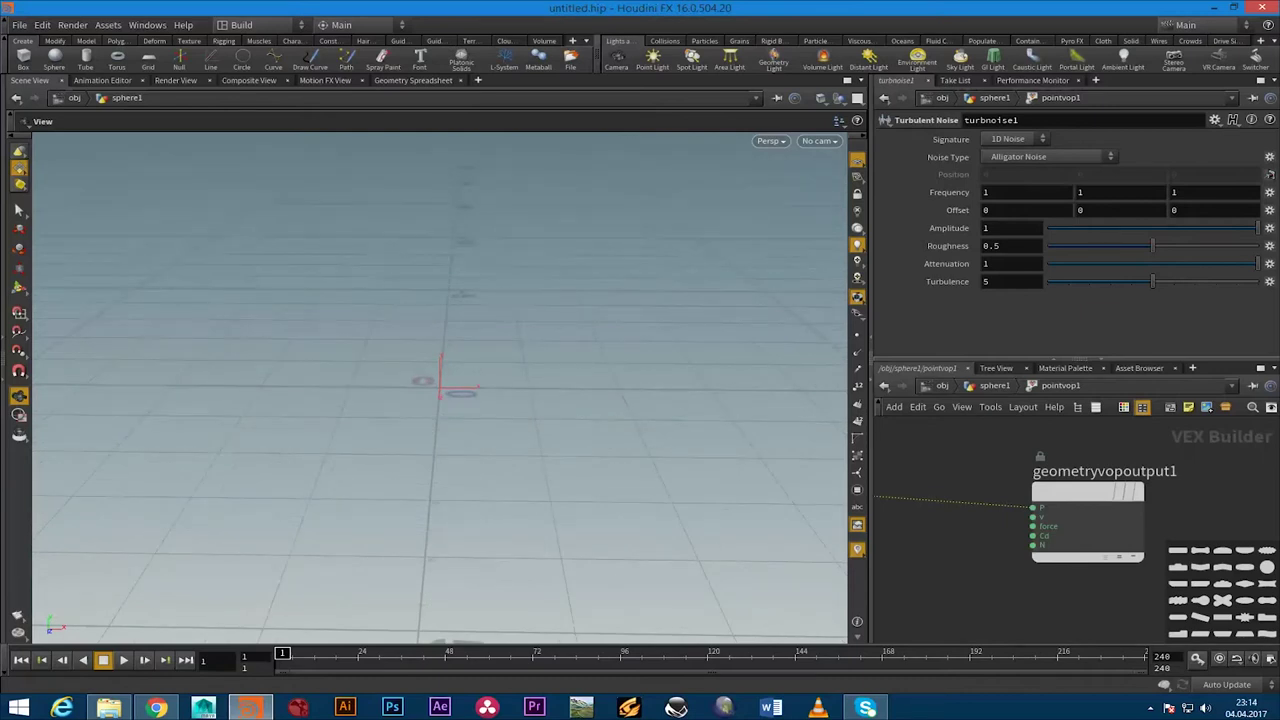
# Reposition turbnoise1 and rewire its noise output into geometryvopoutput1
pyautogui.moveTo(950, 500); pyautogui.dragTo(1103, 479, button='middle')
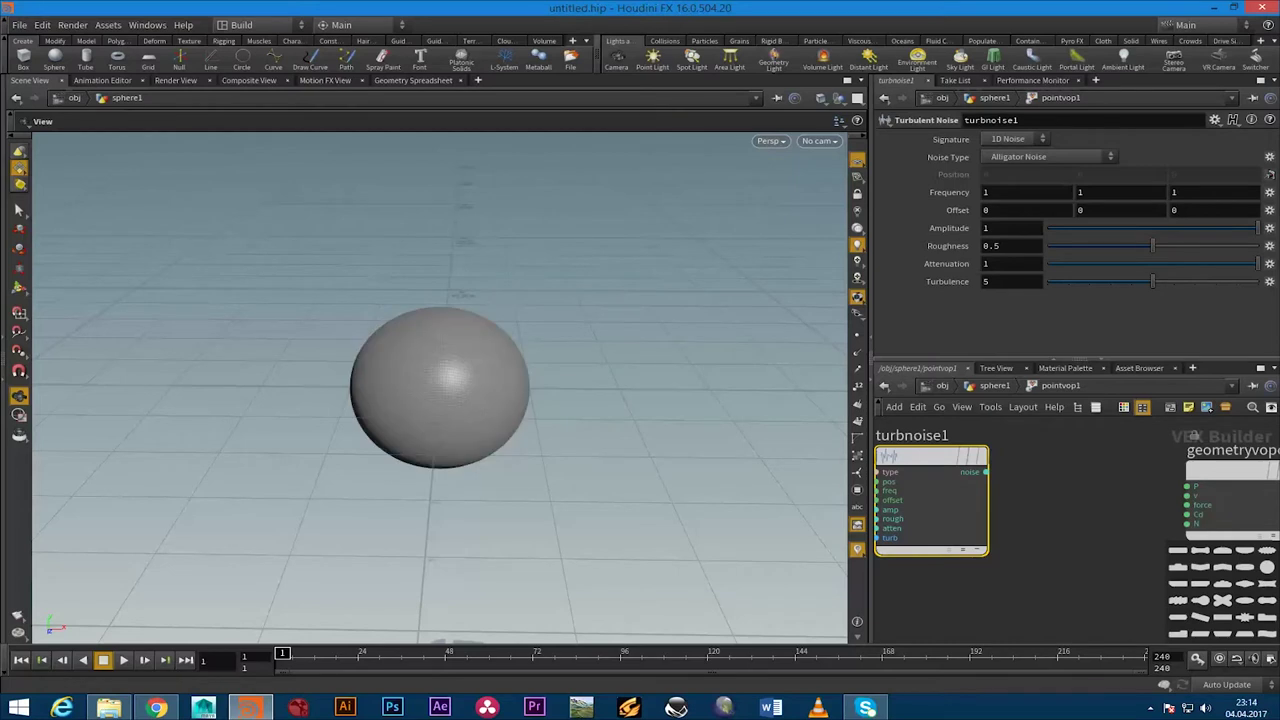
pyautogui.scroll(-2, 1000, 520)
pyautogui.scroll(-1, 1000, 520)
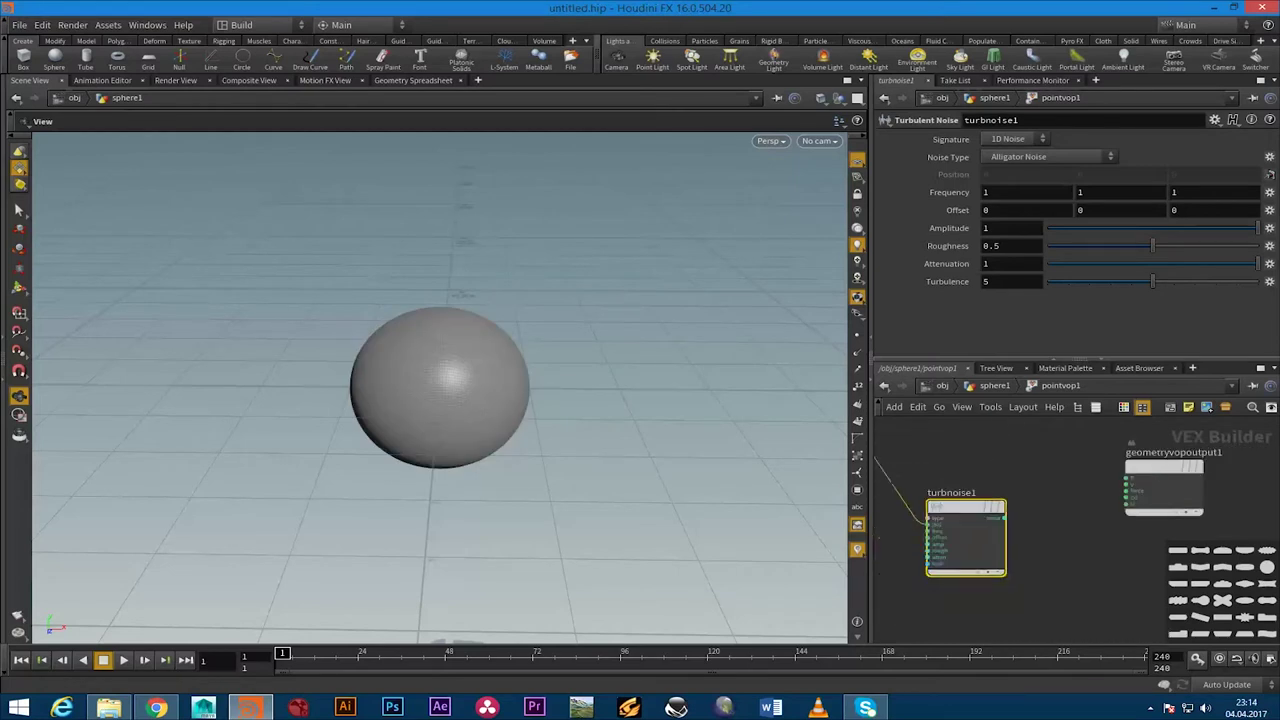
pyautogui.moveTo(1000, 520); pyautogui.dragTo(1062, 535, button='middle')
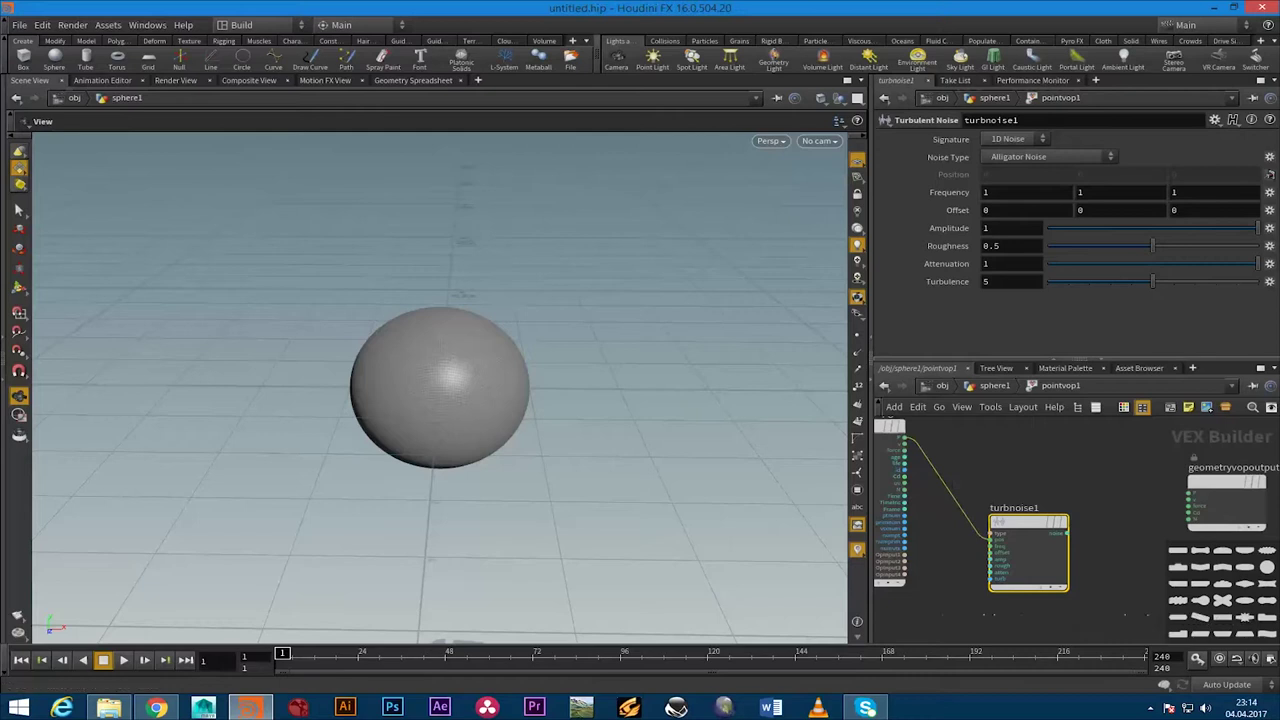
pyautogui.moveTo(1028, 521); pyautogui.dragTo(990, 517)
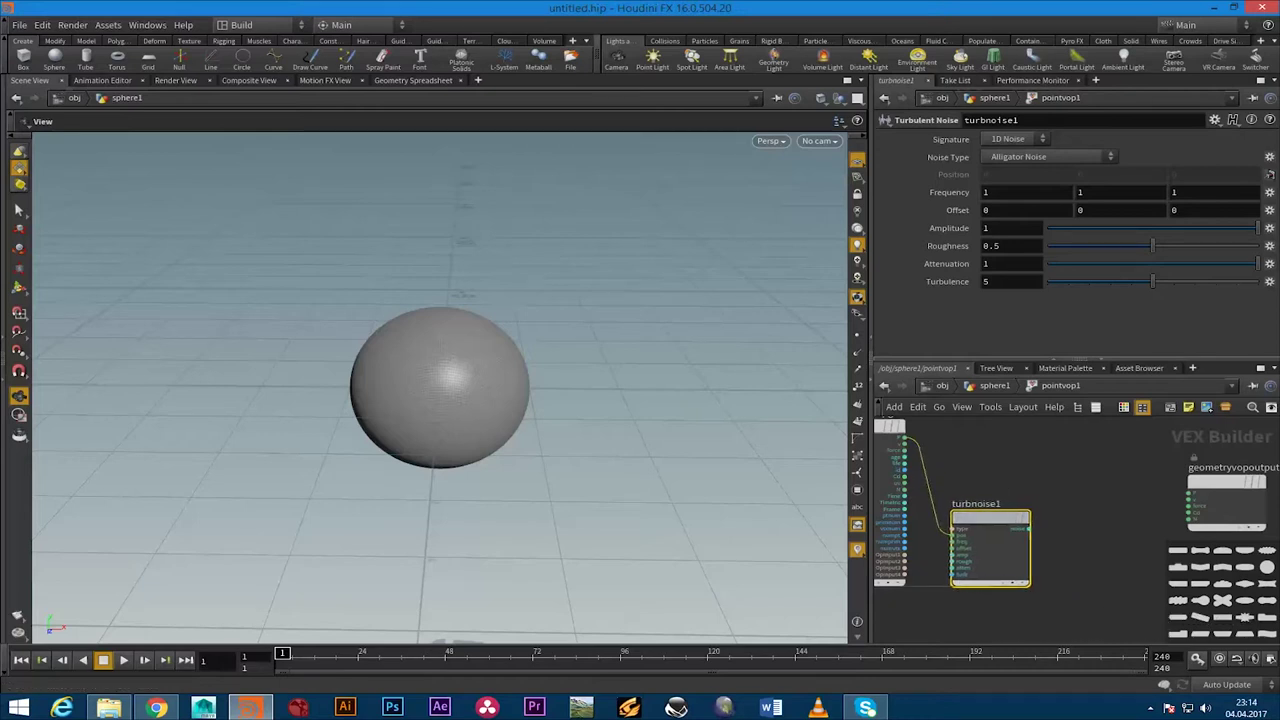
pyautogui.moveTo(990, 540); pyautogui.dragTo(924, 525, button='middle')
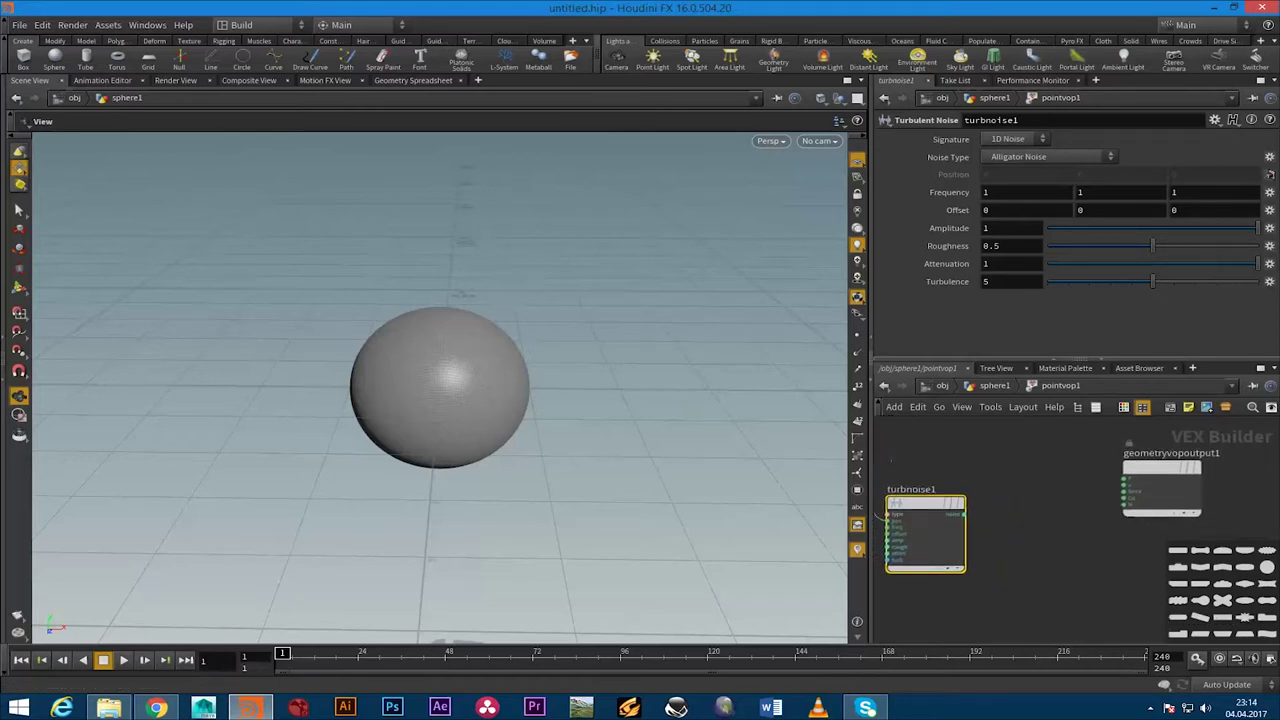
pyautogui.click(963, 514)
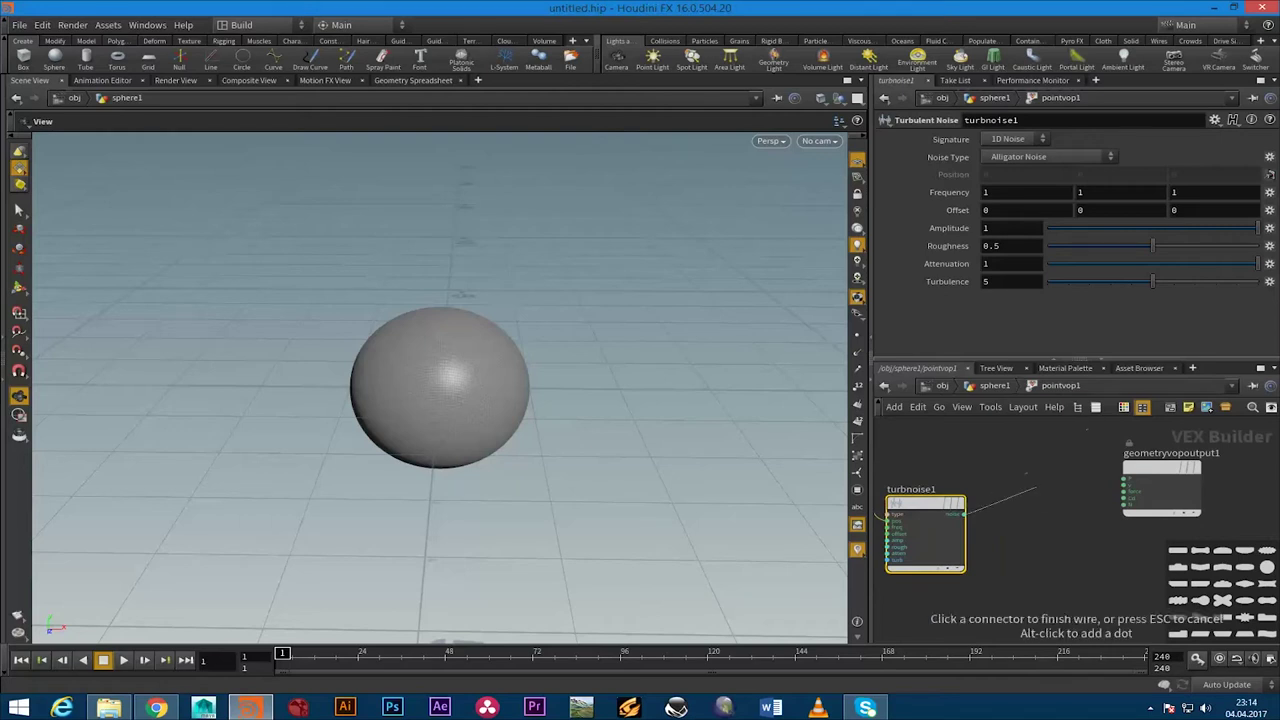
pyautogui.click(1125, 491)
pyautogui.moveTo(1073, 476); pyautogui.dragTo(1135, 480, button='middle')
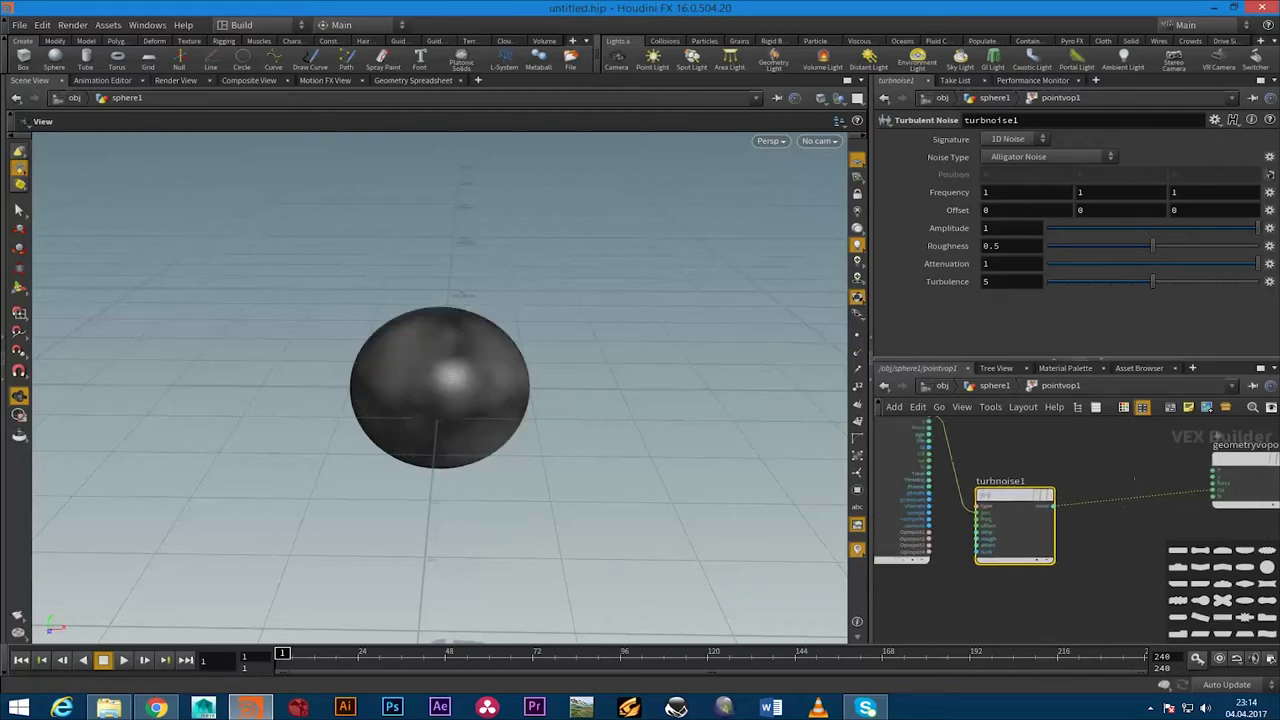
pyautogui.moveTo(430, 540); pyautogui.dragTo(450, 535)
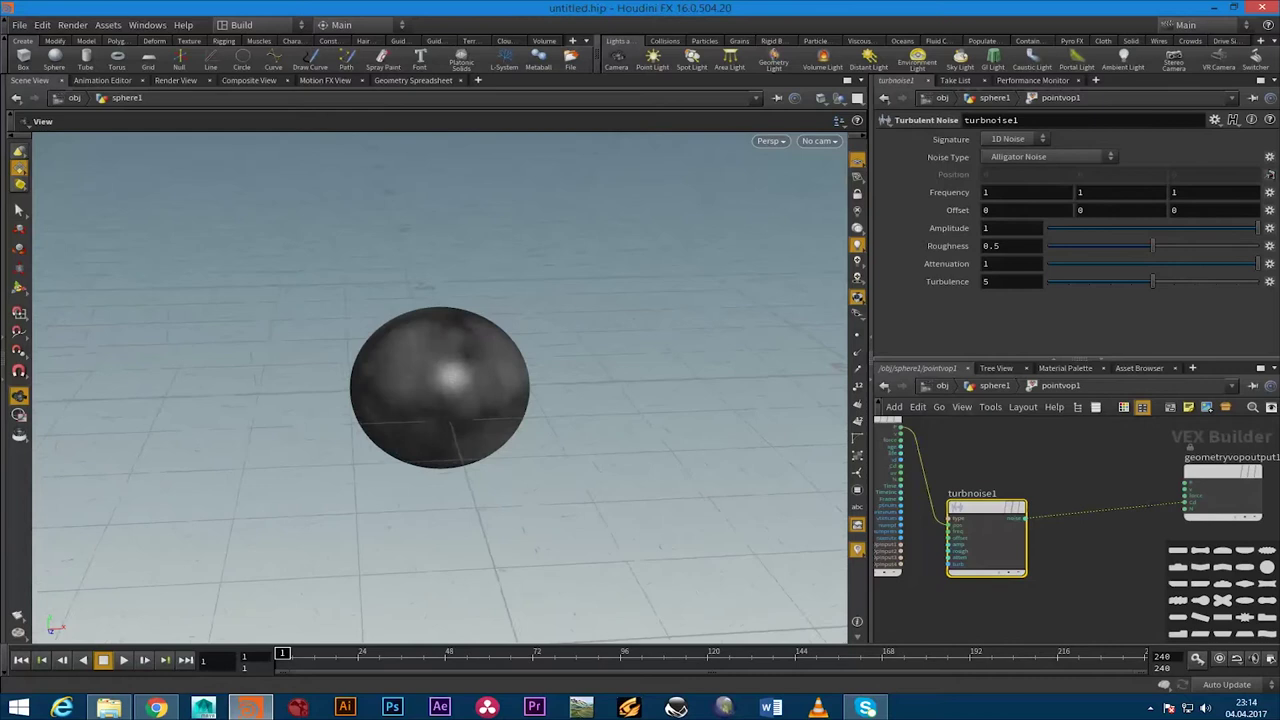
pyautogui.scroll(5, 519, 584)
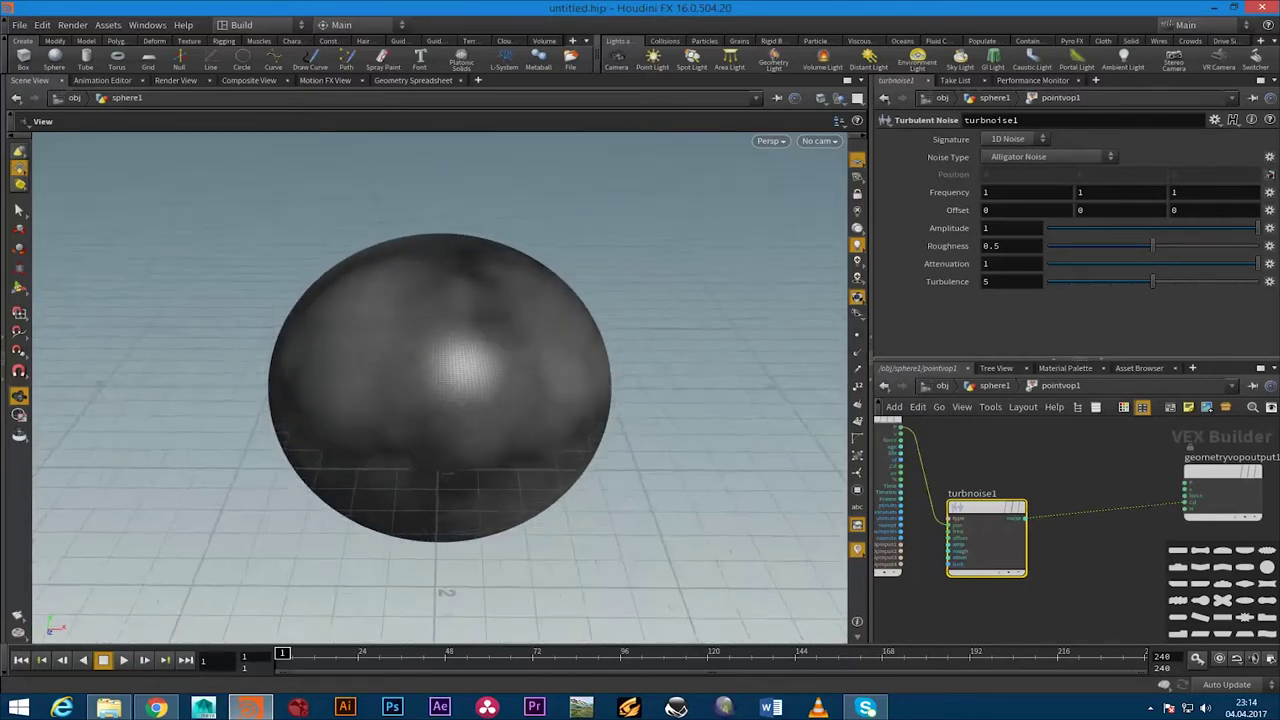
pyautogui.click(857, 335)
pyautogui.scroll(3, 440, 388)
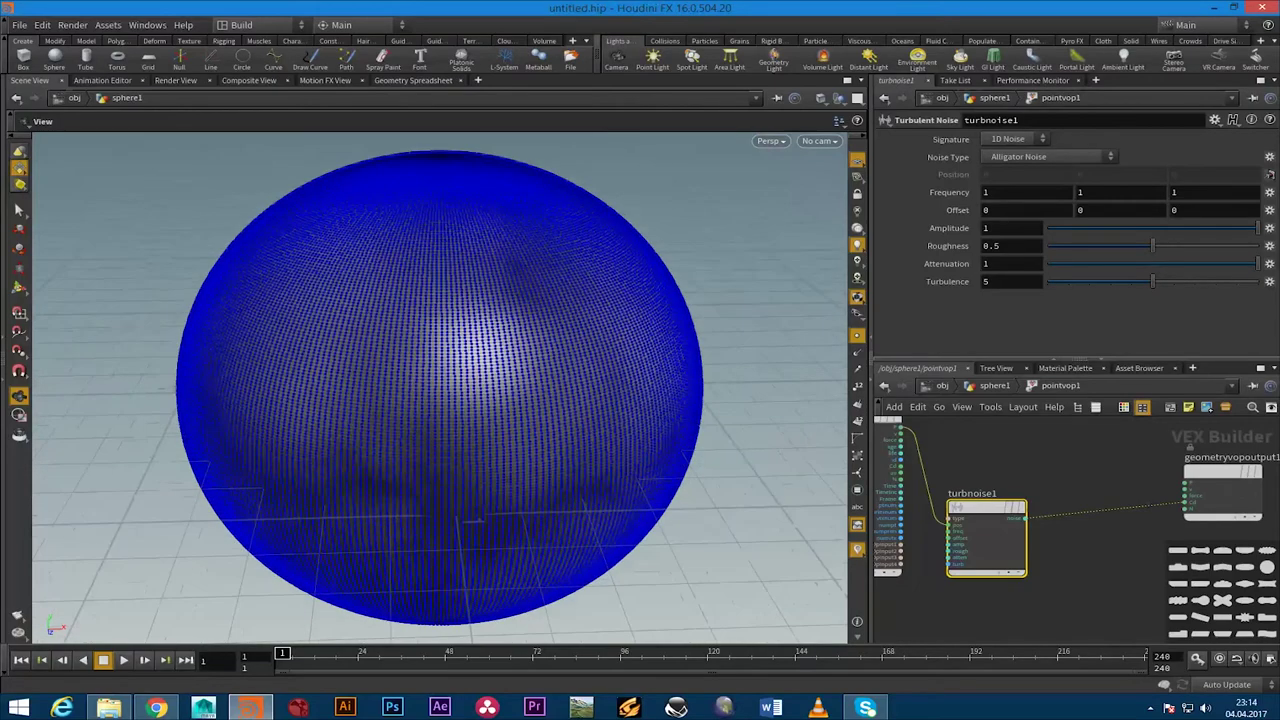
pyautogui.scroll(3, 440, 388)
pyautogui.scroll(2, 440, 388)
pyautogui.scroll(2, 440, 388)
pyautogui.scroll(-3, 440, 388)
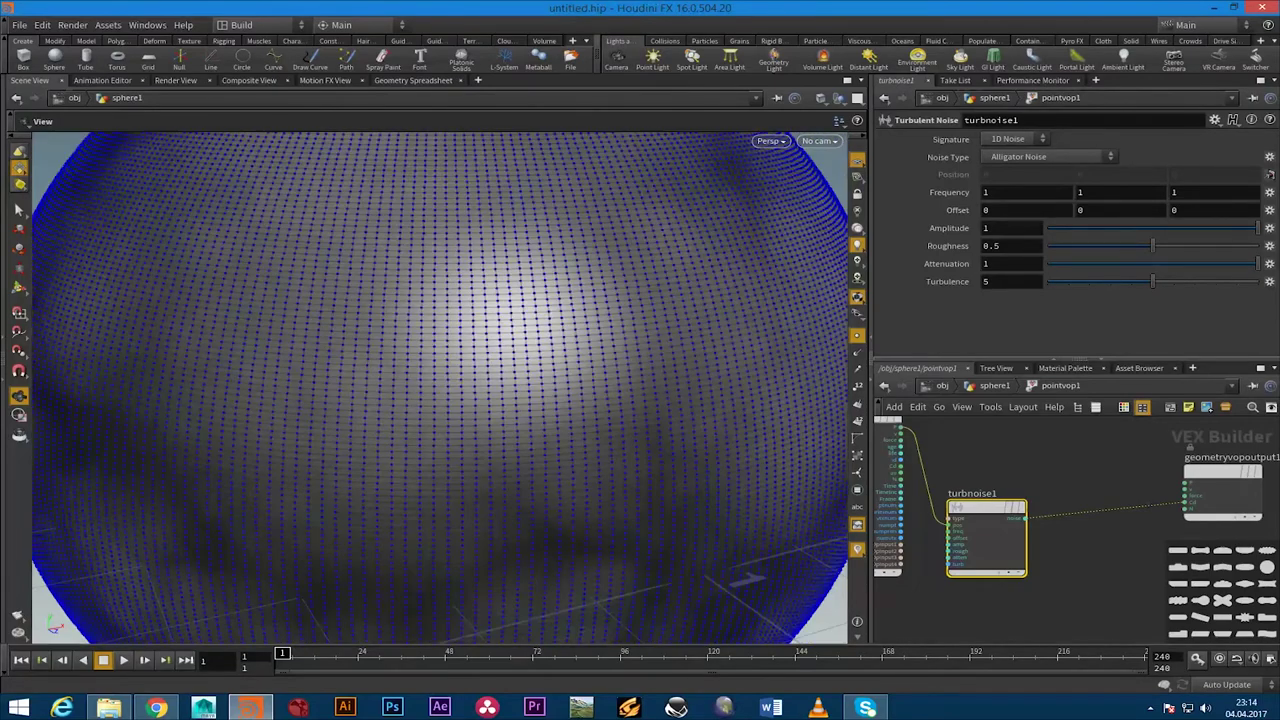
pyautogui.scroll(-3, 440, 388)
pyautogui.scroll(5, 440, 388)
pyautogui.scroll(5, 440, 388)
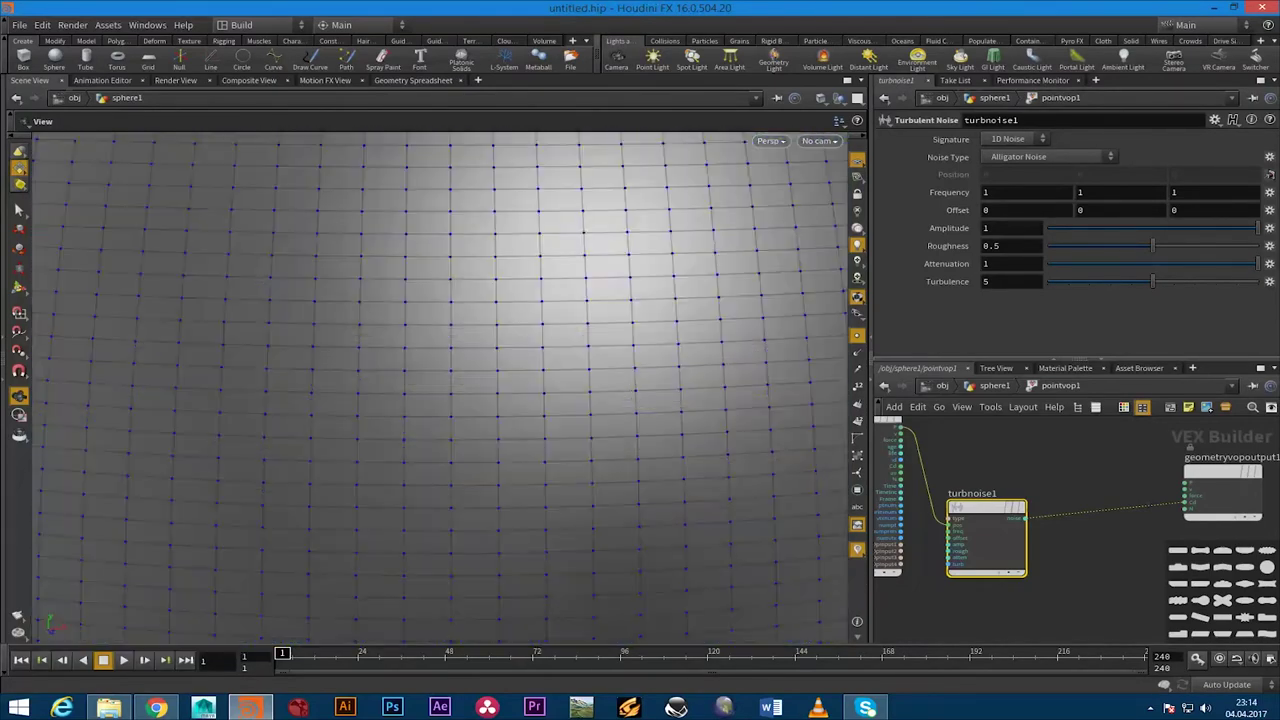
pyautogui.scroll(-5, 440, 388)
pyautogui.scroll(-2, 440, 388)
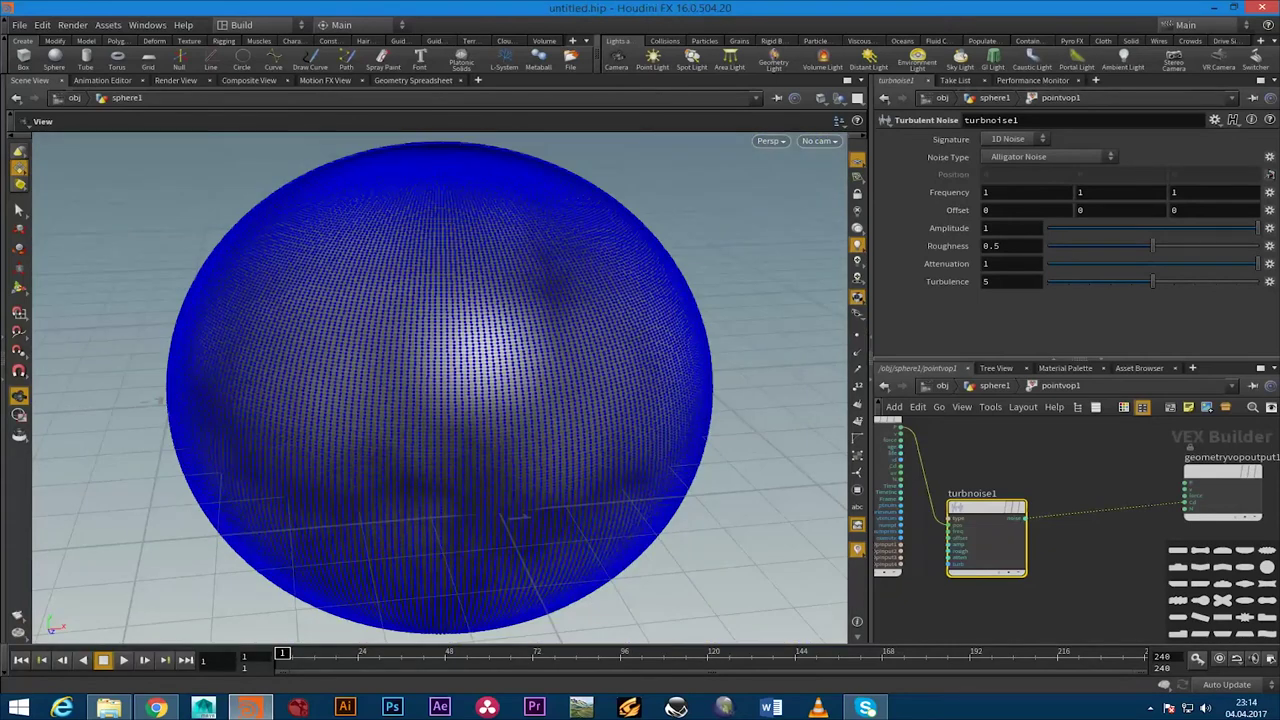
pyautogui.moveTo(1050, 520); pyautogui.dragTo(948, 528, button='middle')
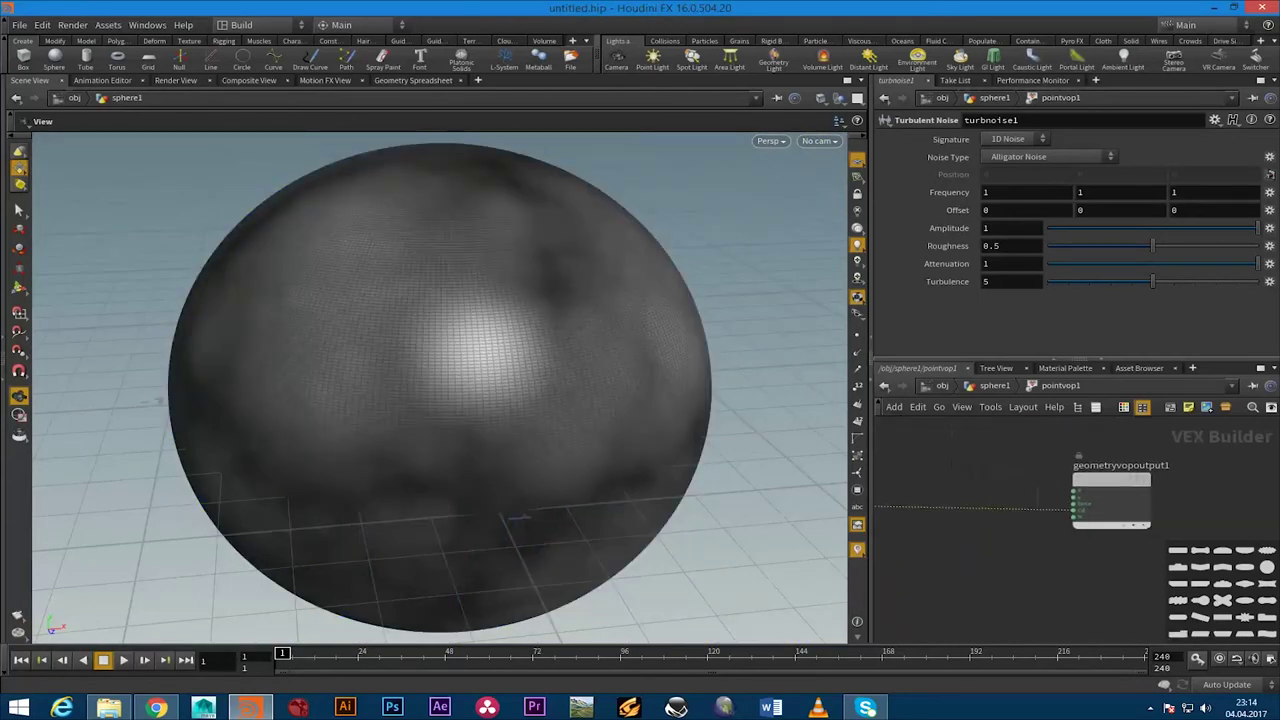
pyautogui.moveTo(1078, 455); pyautogui.dragTo(1001, 461, button='middle')
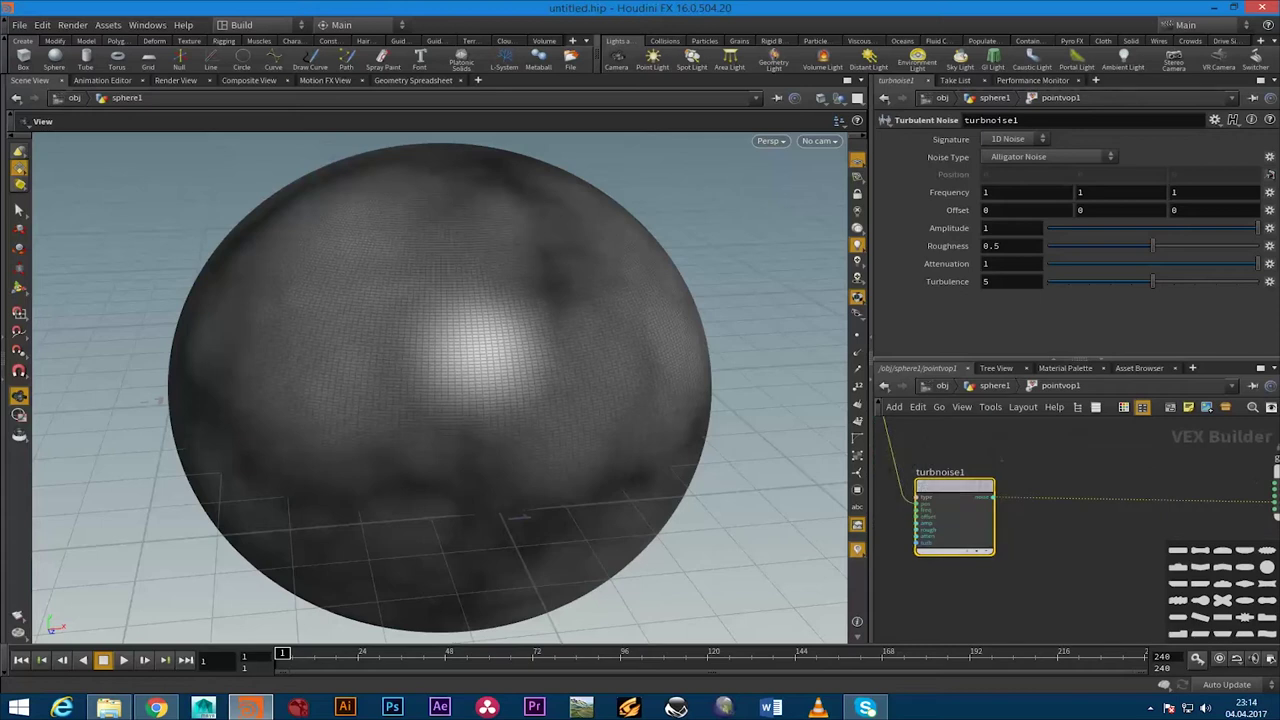
# Switch turbnoise1's Signature to 3D Noise and frame both nodes in the network
pyautogui.click(1018, 139)
pyautogui.click(1012, 166)
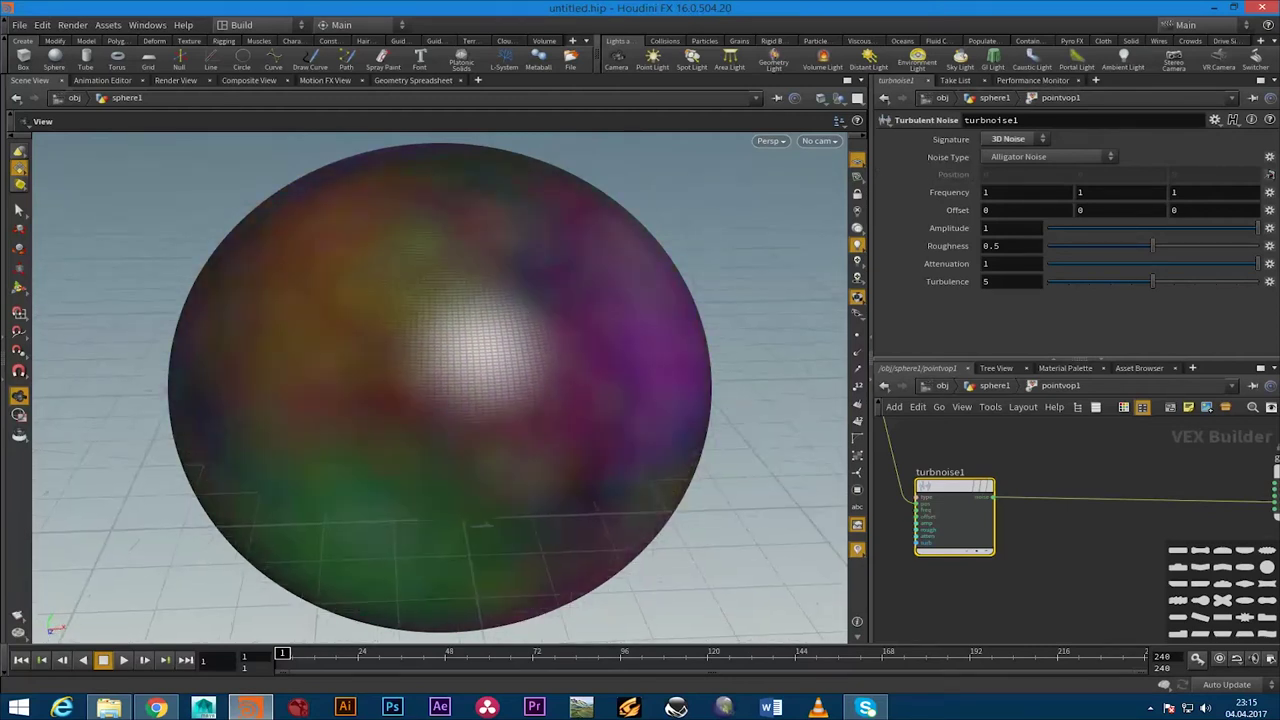
pyautogui.scroll(-2, 440, 387)
pyautogui.scroll(-2, 440, 387)
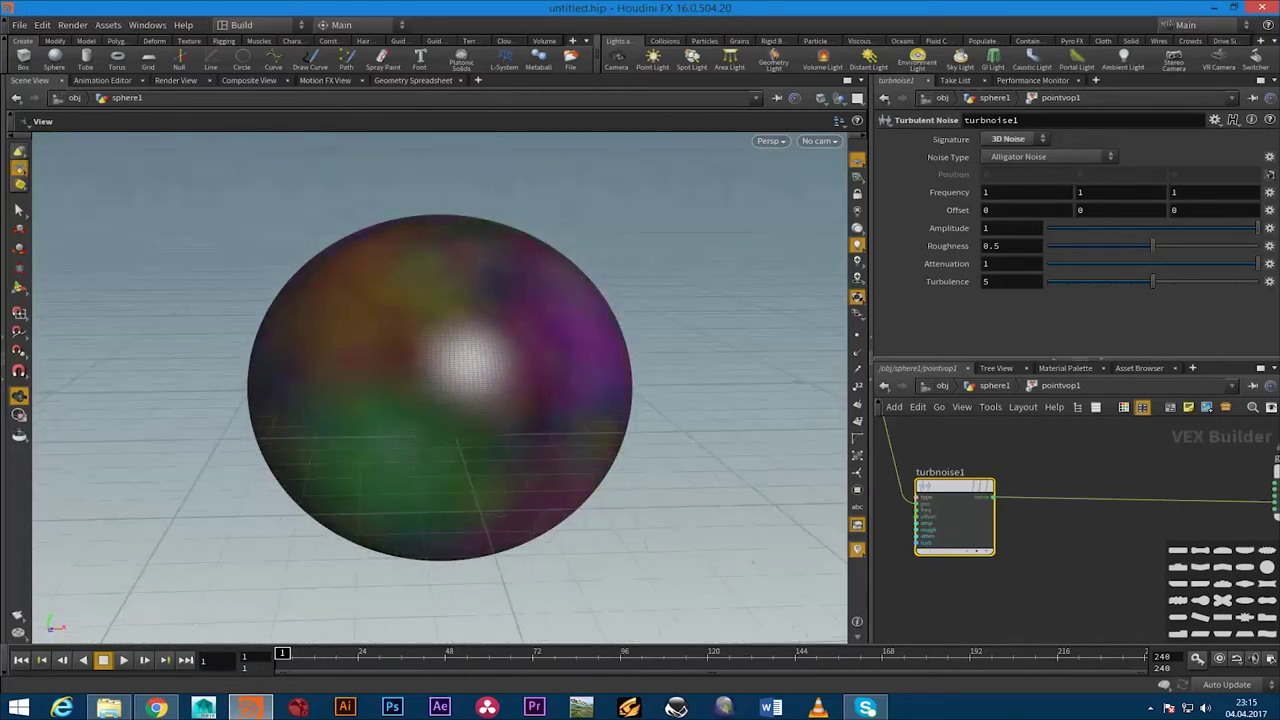
pyautogui.scroll(3, 440, 387)
pyautogui.scroll(1, 440, 387)
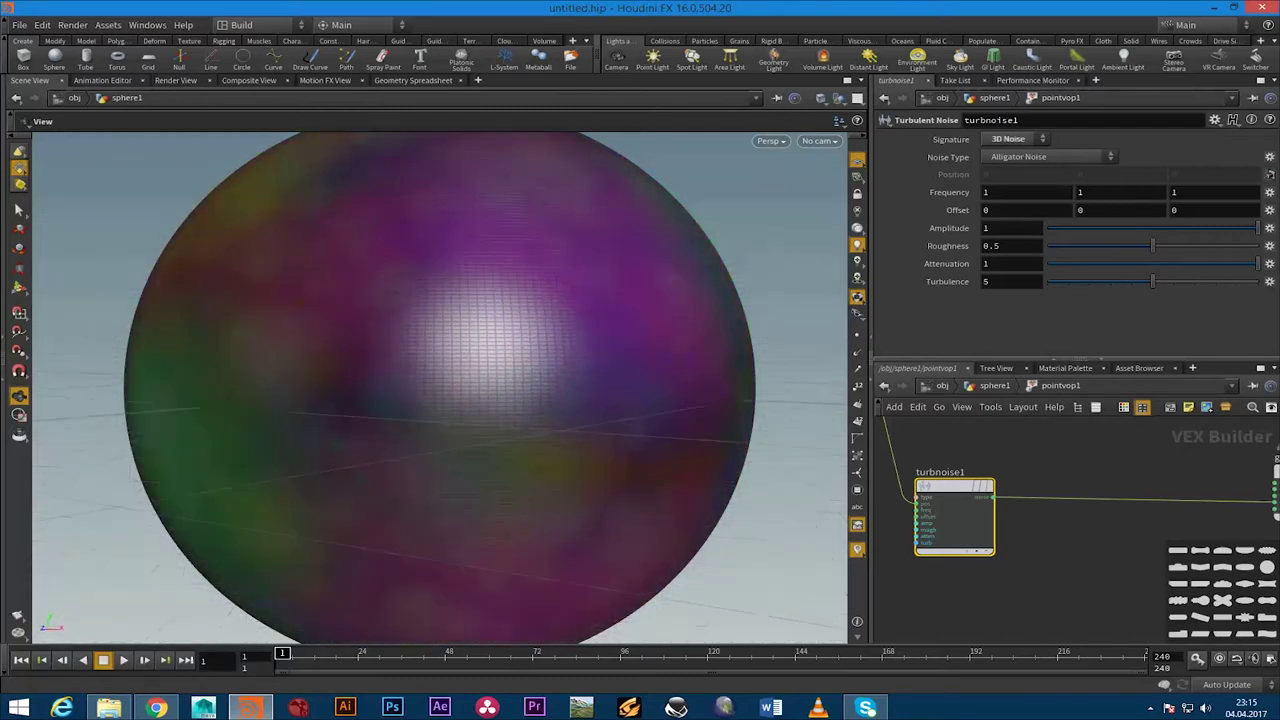
pyautogui.scroll(-4, 440, 387)
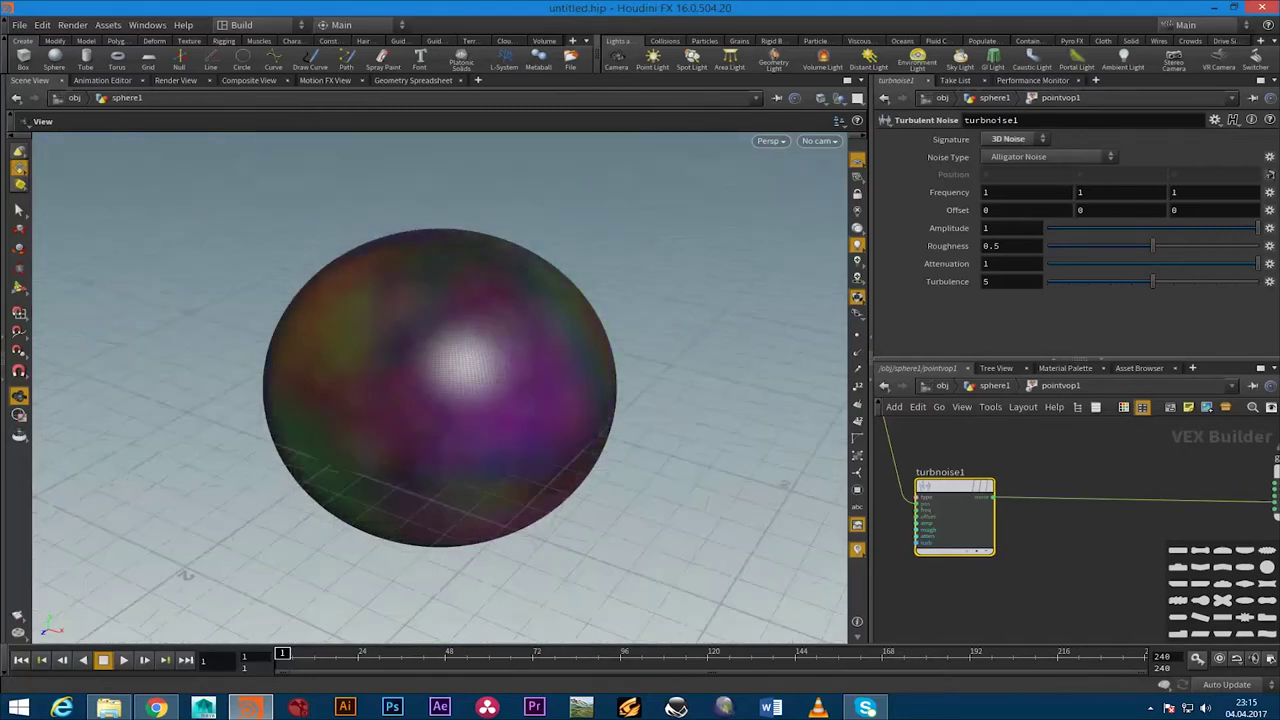
pyautogui.scroll(3, 440, 387)
pyautogui.scroll(2, 440, 387)
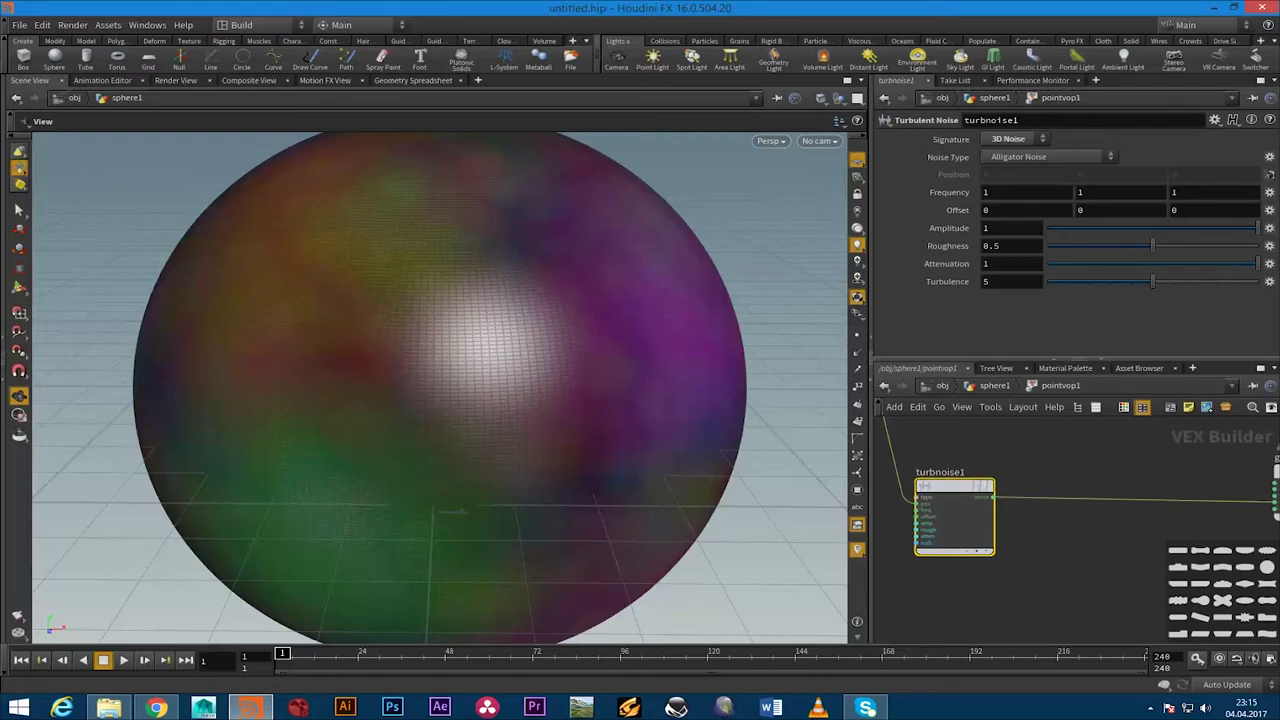
pyautogui.moveTo(1260, 470); pyautogui.dragTo(1192, 470, button='middle')
pyautogui.moveTo(1193, 426)
pyautogui.mouseDown(button='middle')
pyautogui.moveTo(1203, 410)
pyautogui.moveTo(1221, 435)
pyautogui.mouseUp(button='middle')
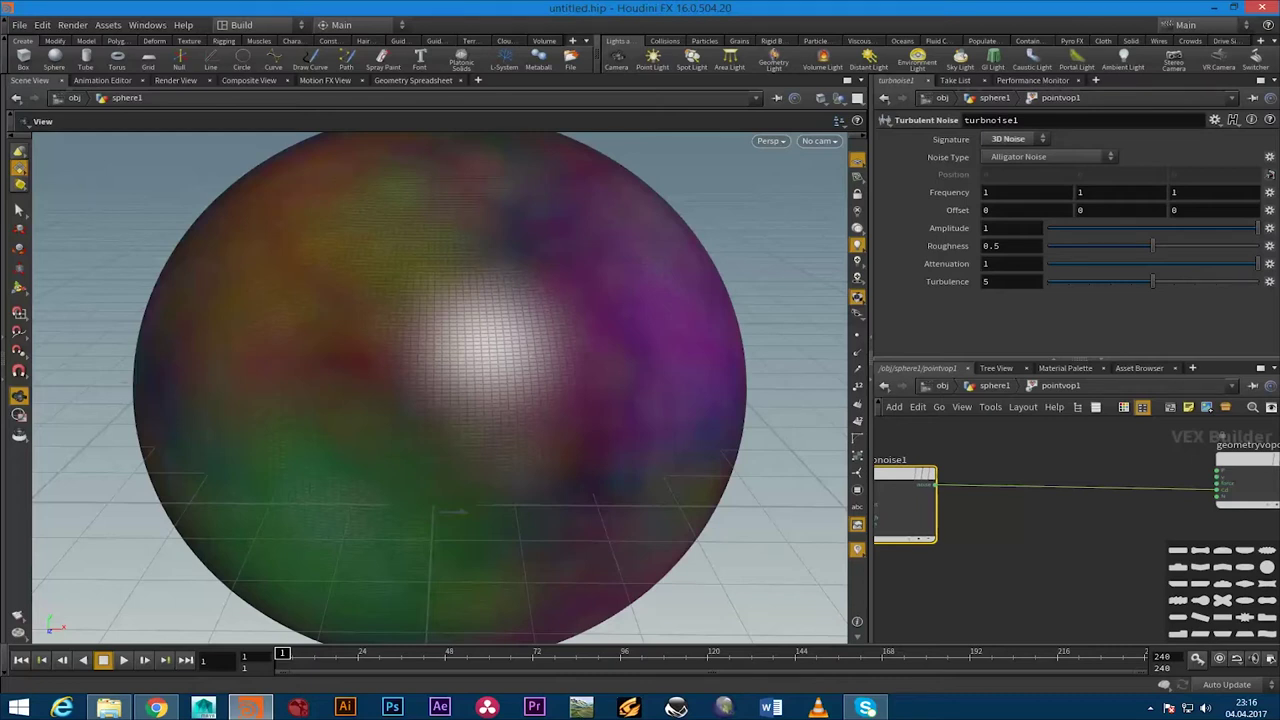
# Insert a Vector to Float node on the wire between turbnoise1 and geometryvopoutput1
pyautogui.moveTo(1220, 436); pyautogui.dragTo(1216, 445, button='middle')
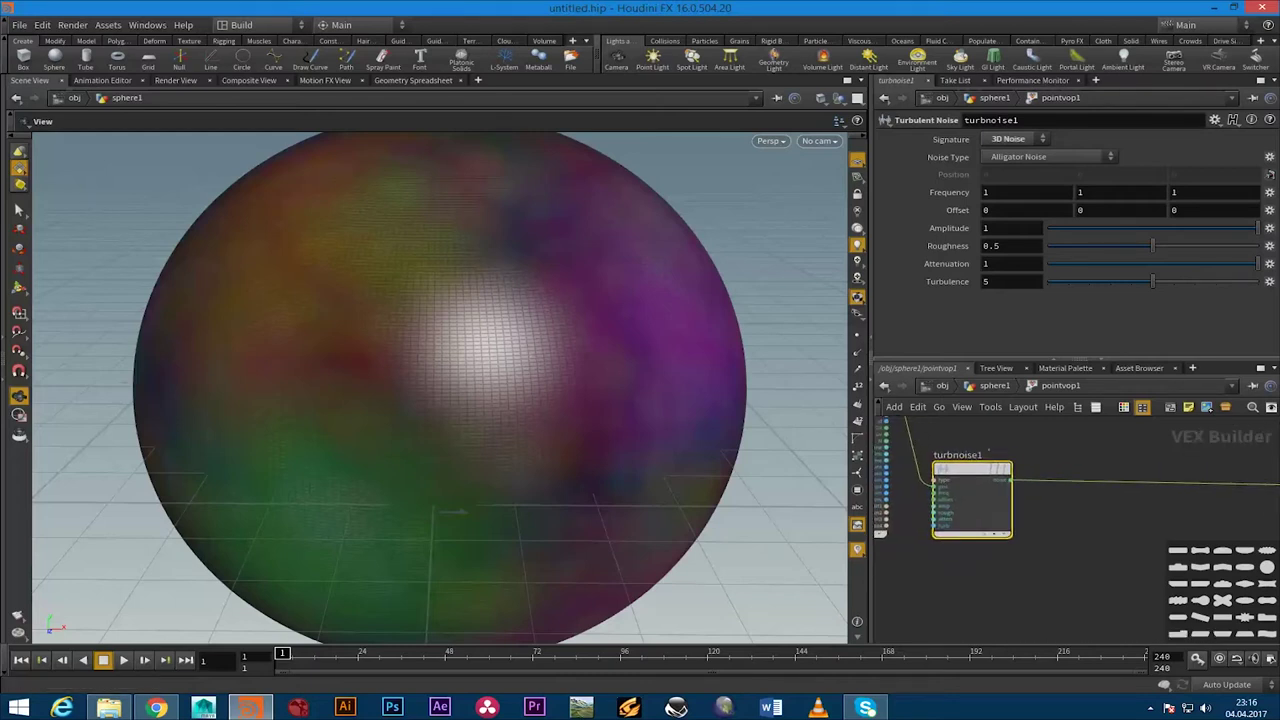
pyautogui.moveTo(1216, 445); pyautogui.dragTo(1190, 440)
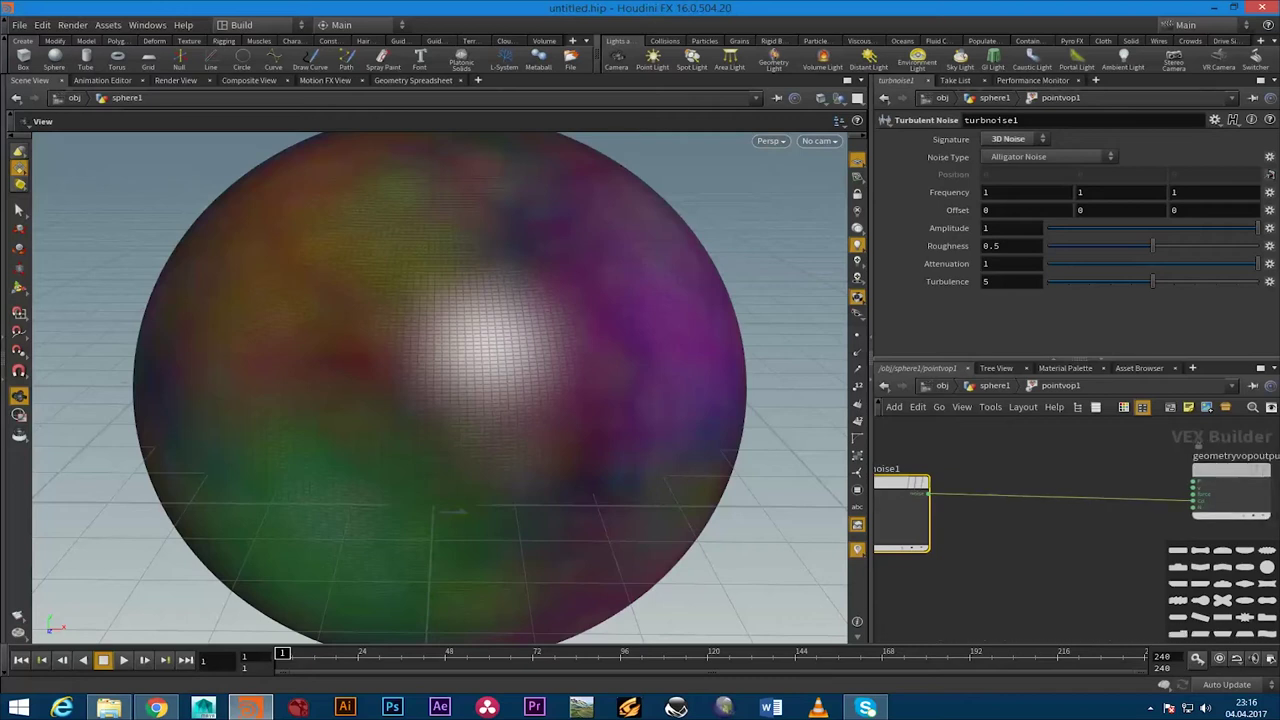
pyautogui.moveTo(1190, 440); pyautogui.dragTo(1168, 446, button='middle')
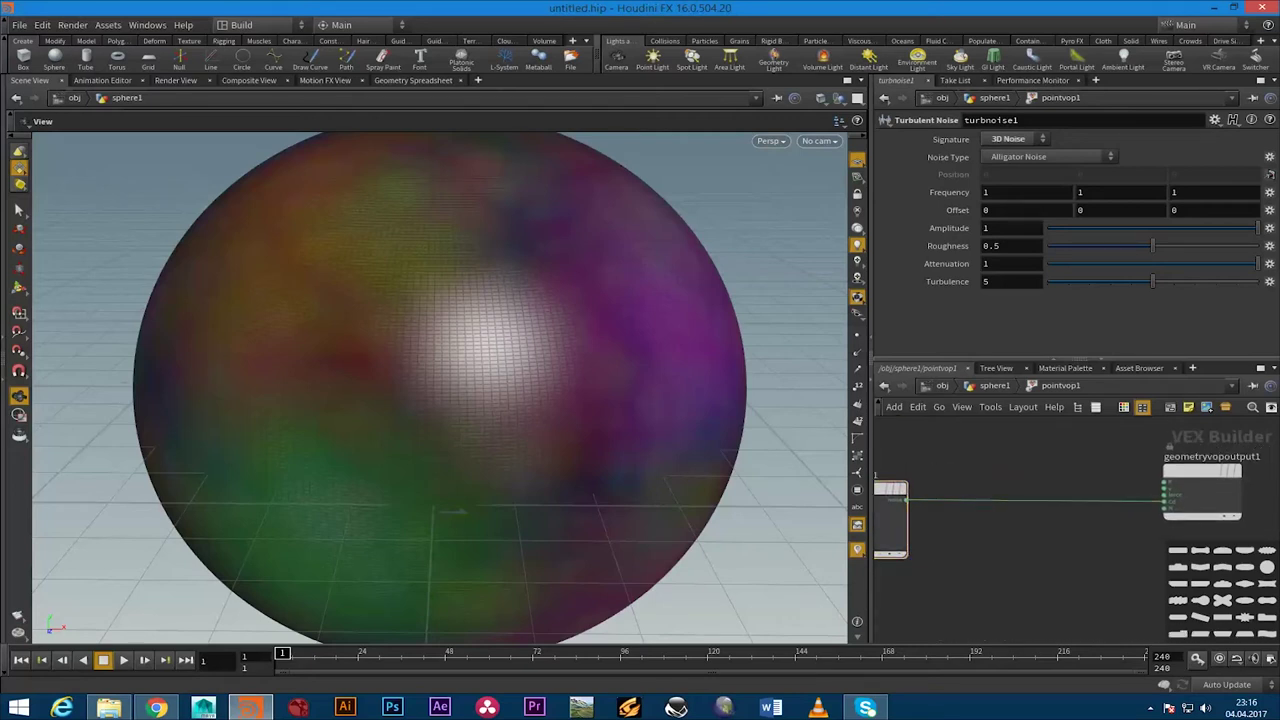
pyautogui.press('Tab')
pyautogui.write('vect')
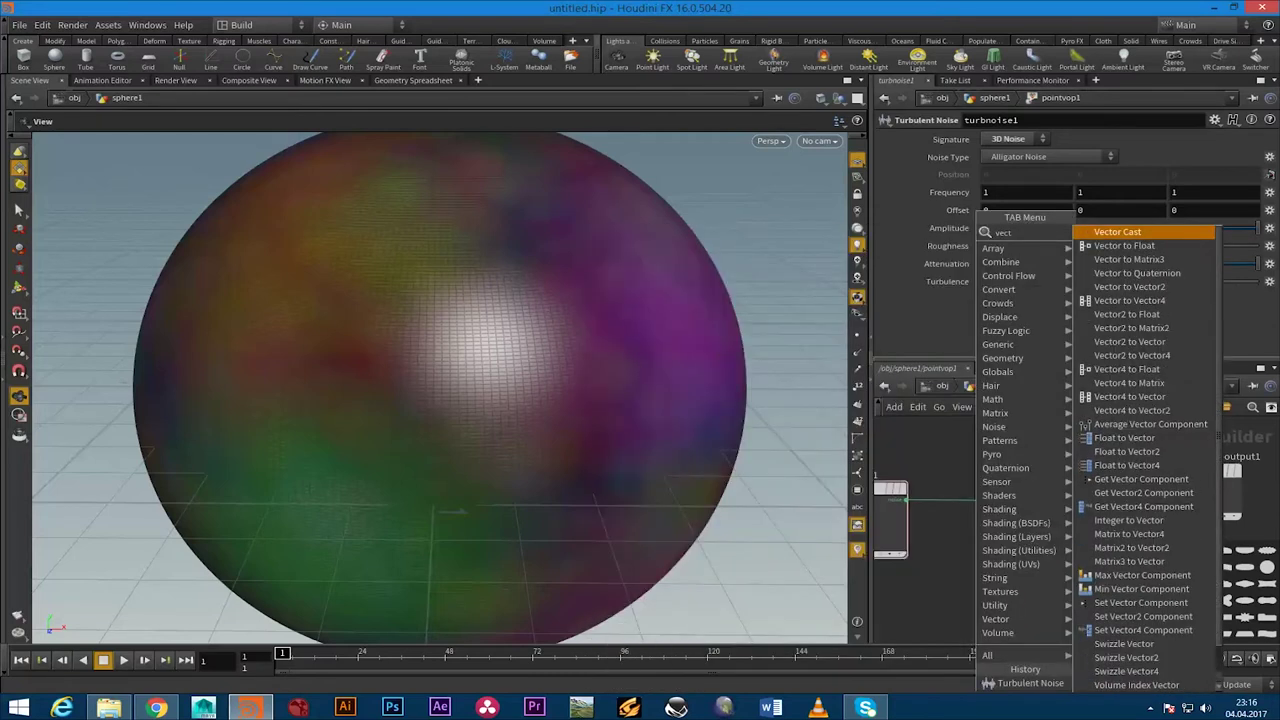
pyautogui.click(1124, 245)
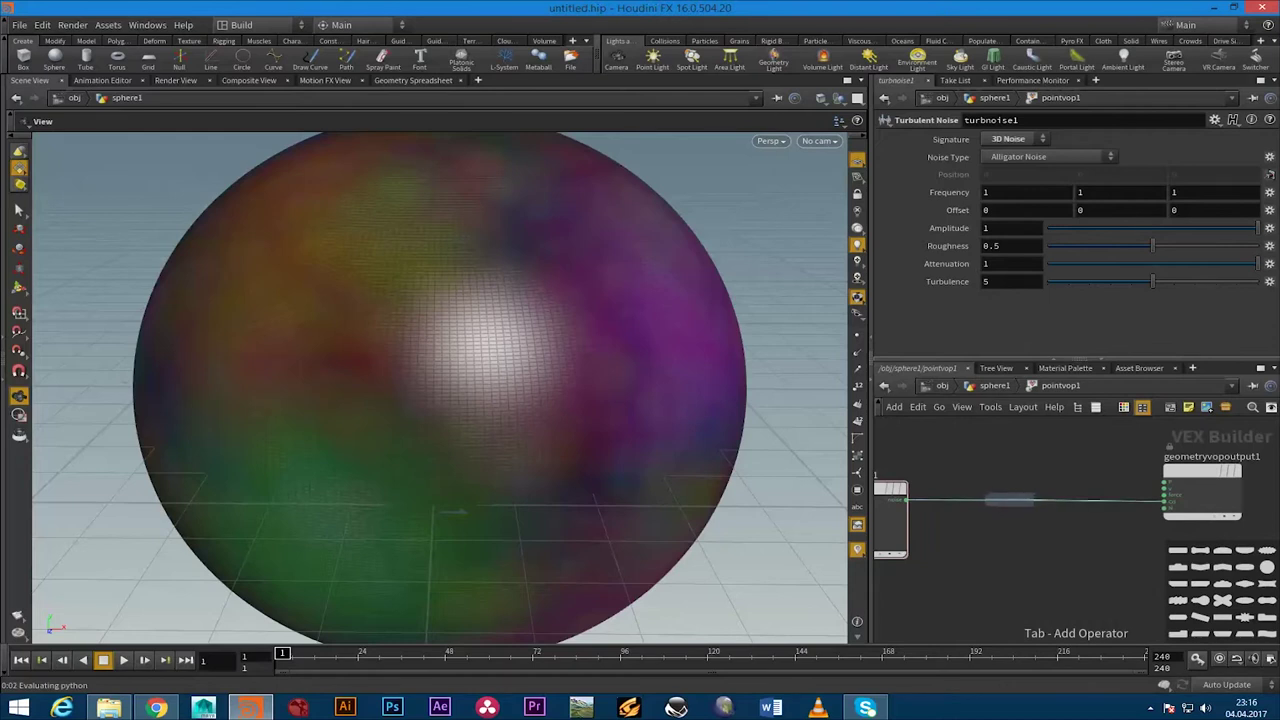
pyautogui.click(1009, 499)
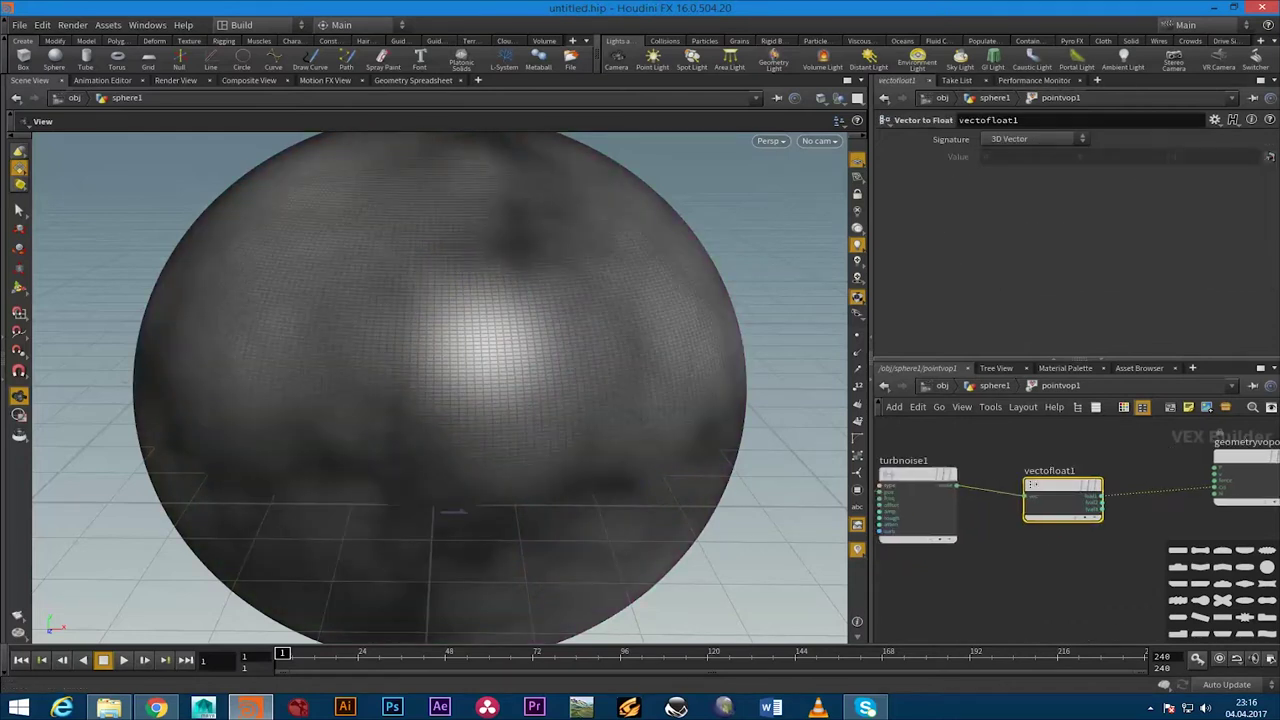
# Orbit the viewport to check the grey noise shading and select turbnoise1
pyautogui.scroll(3, 440, 390)
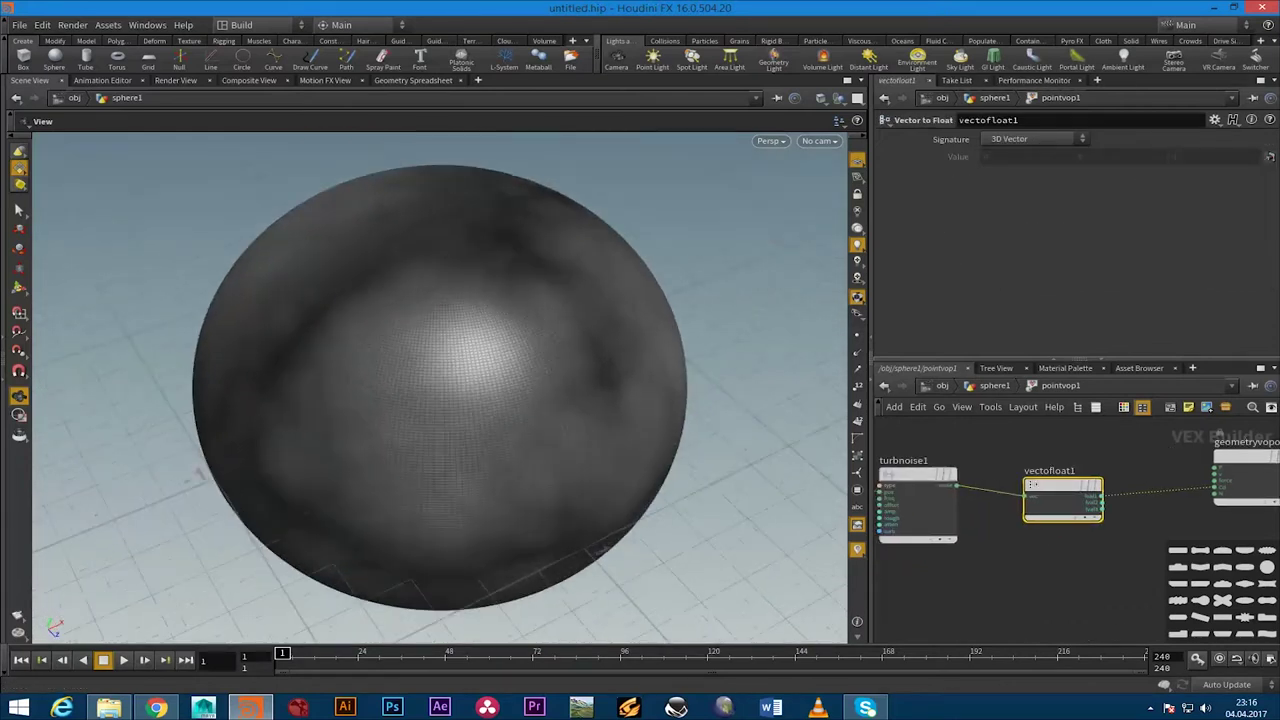
pyautogui.moveTo(440, 400); pyautogui.dragTo(520, 400)
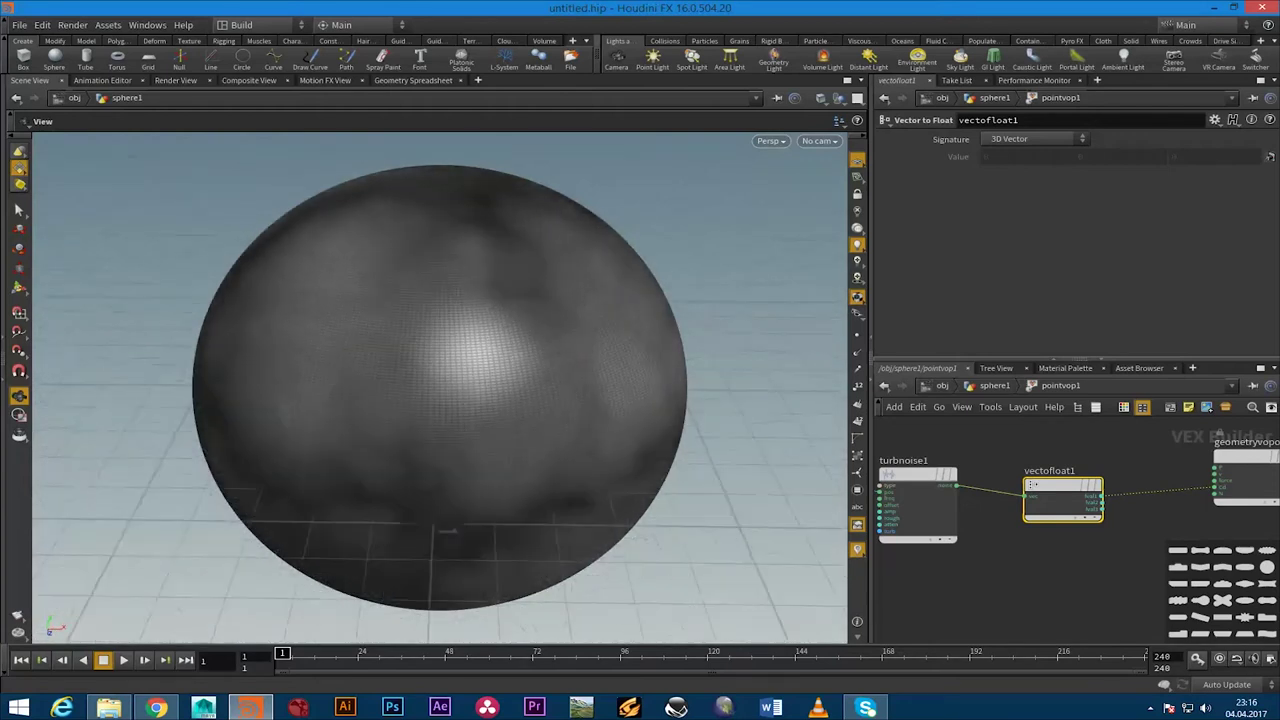
pyautogui.moveTo(920, 505); pyautogui.dragTo(994, 500, button='middle')
pyautogui.click(992, 500)
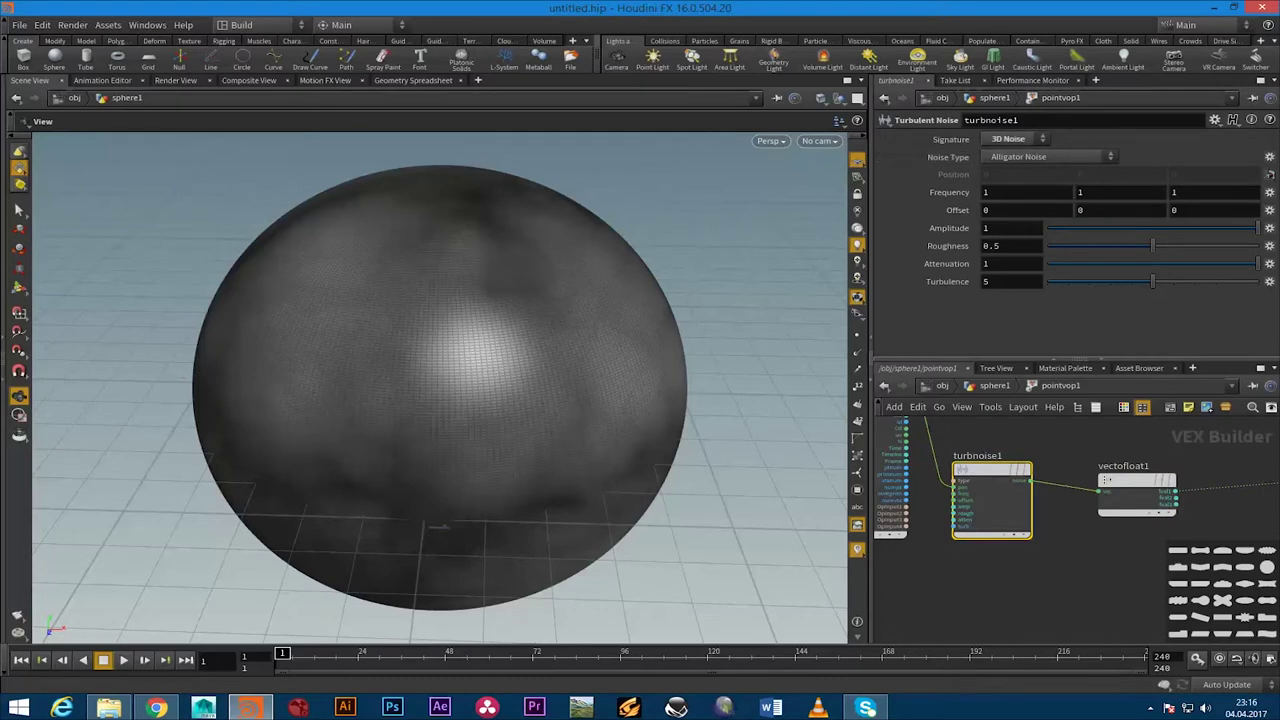
# Switch turbnoise1's noise type to Original Perlin Noise and tumble the view to inspect the sphere
pyautogui.click(1047, 157)
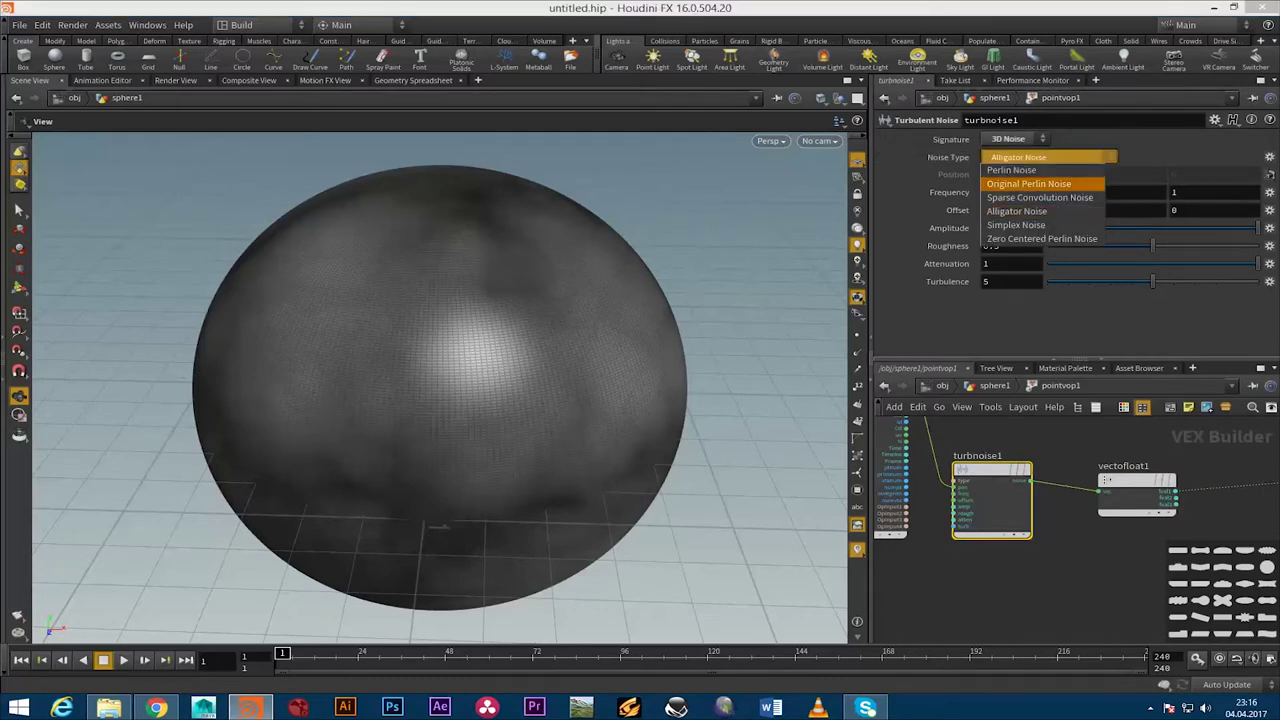
pyautogui.click(1029, 184)
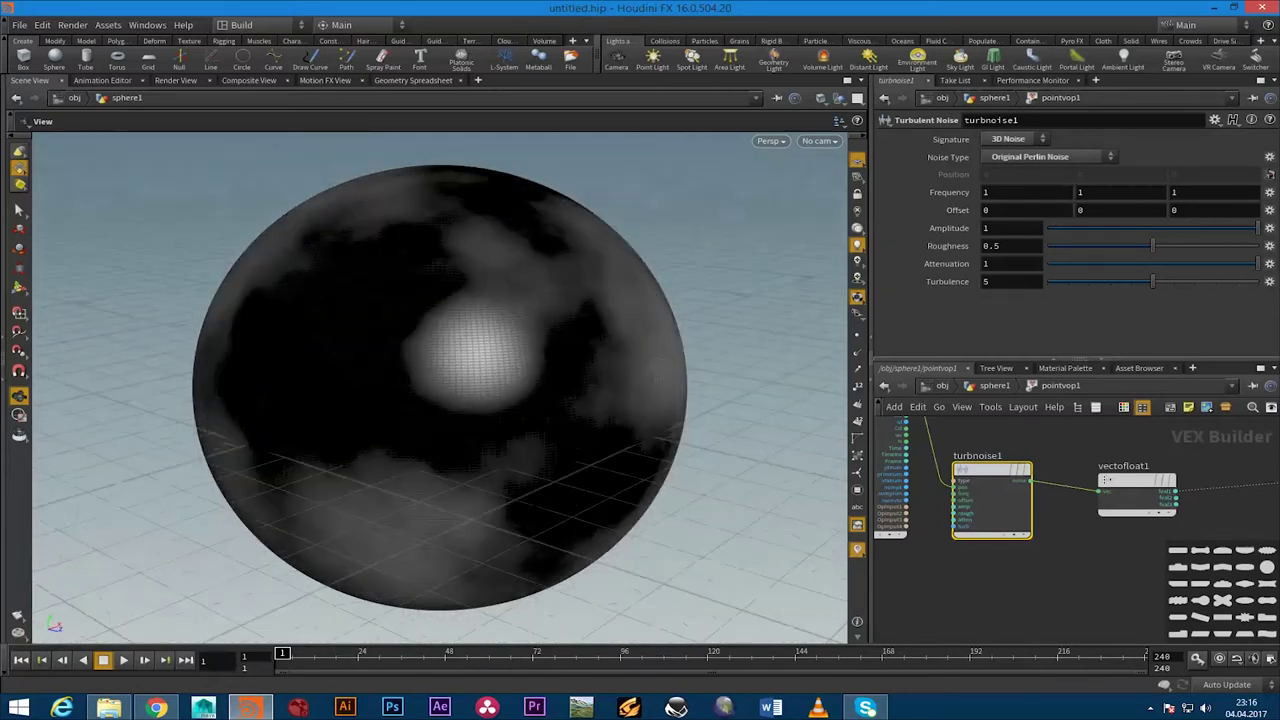
pyautogui.keyDown('alt'); pyautogui.moveTo(440, 330); pyautogui.dragTo(440, 280); pyautogui.keyUp('alt')
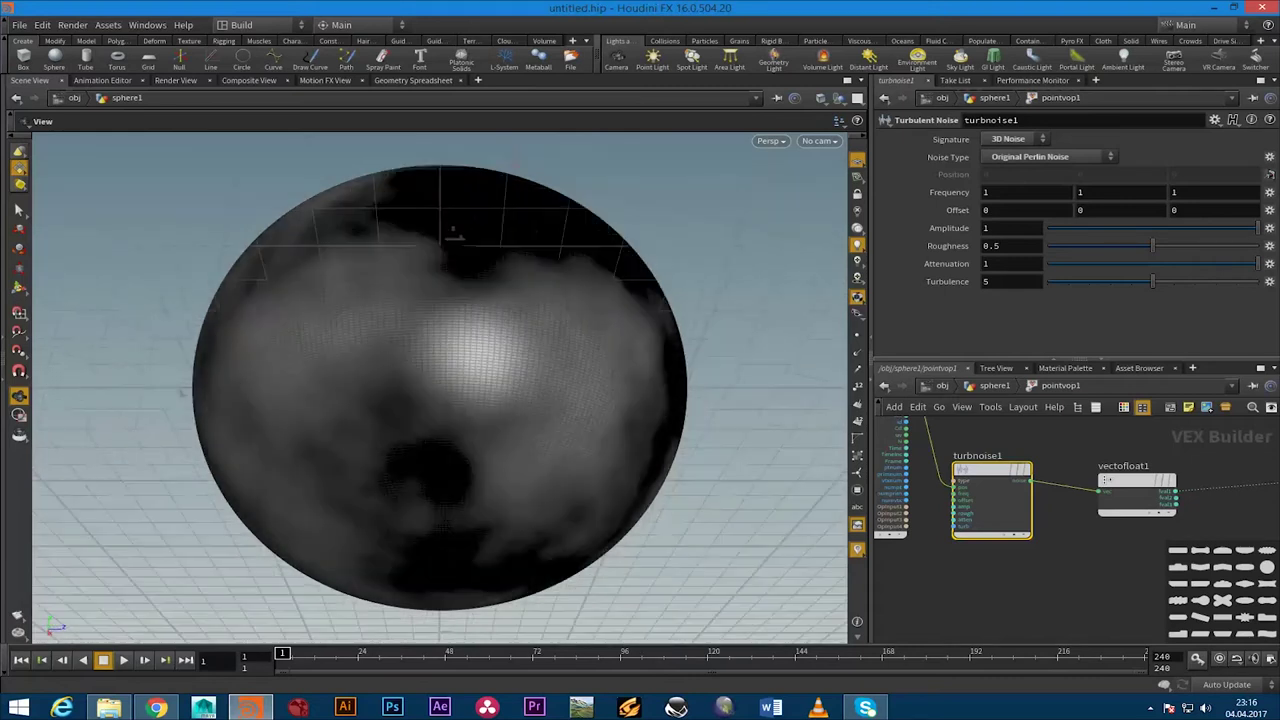
pyautogui.moveTo(440, 560)
pyautogui.mouseDown()
pyautogui.moveTo(420, 595)
pyautogui.moveTo(440, 480)
pyautogui.moveTo(413, 497)
pyautogui.mouseUp()
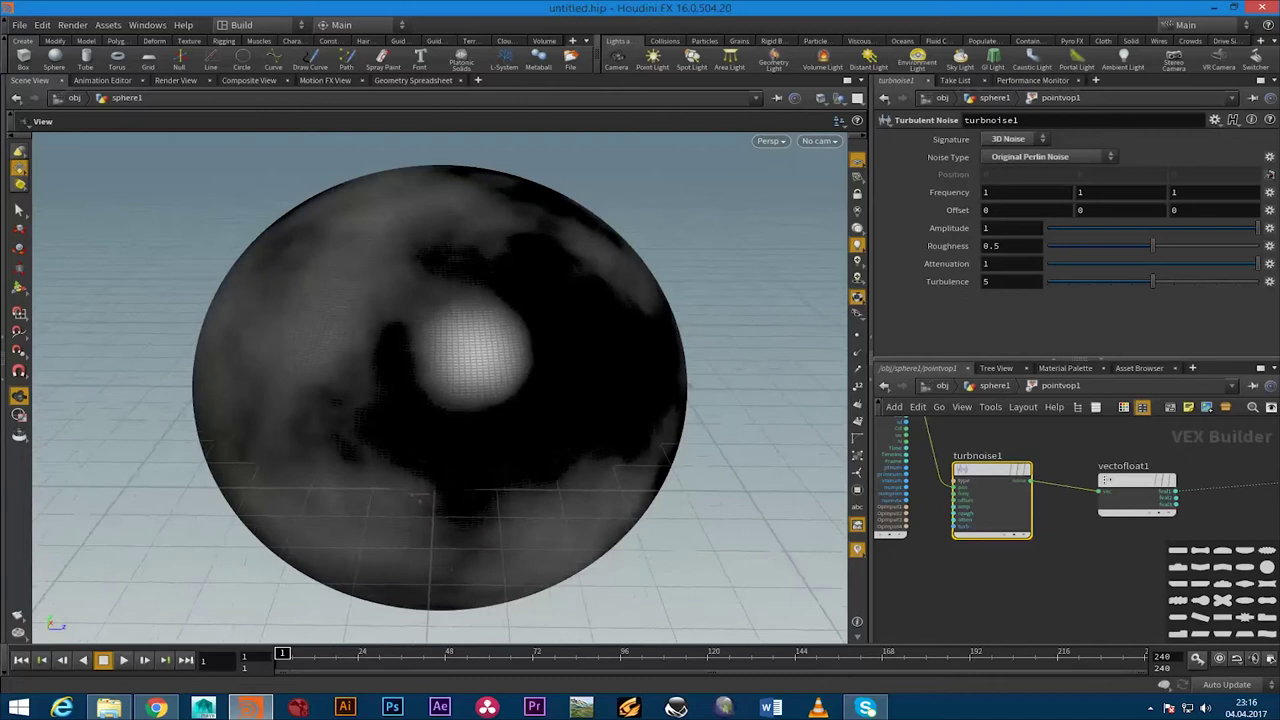
pyautogui.moveTo(1150, 520); pyautogui.dragTo(962, 495, button='middle')
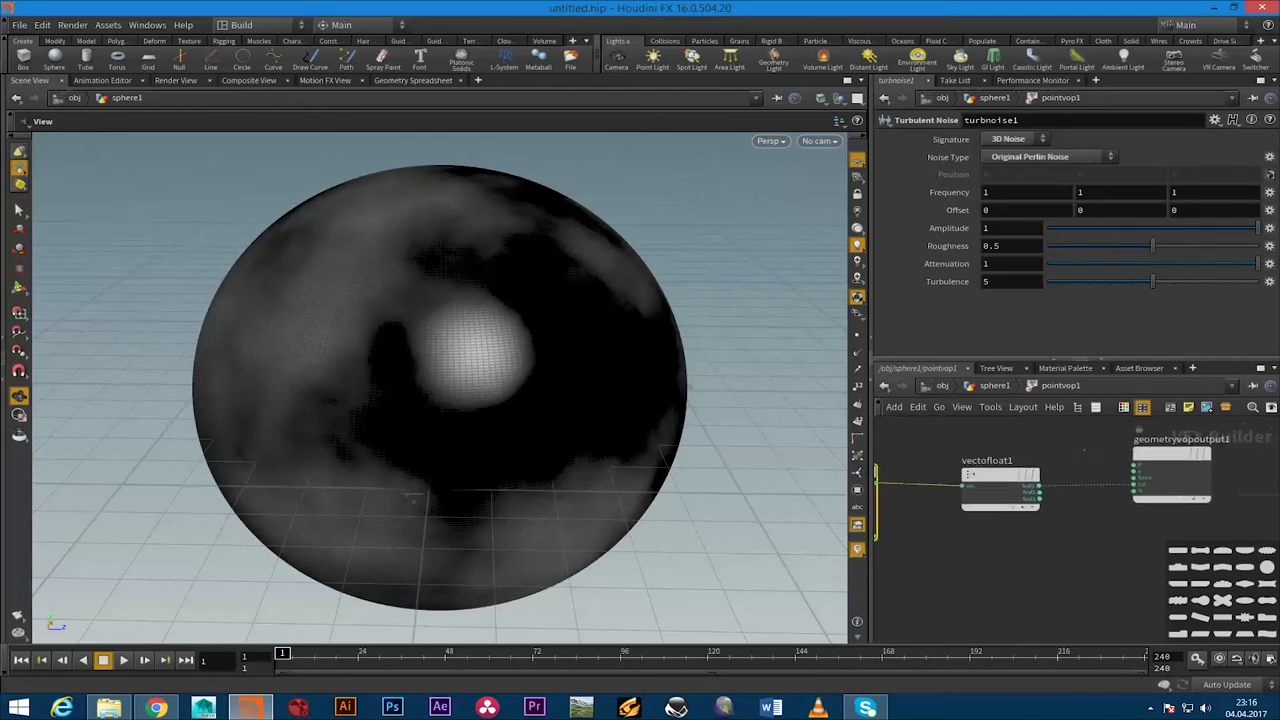
pyautogui.moveTo(1120, 495)
pyautogui.mouseDown(button='middle')
pyautogui.moveTo(960, 495)
pyautogui.moveTo(1120, 495)
pyautogui.moveTo(893, 525)
pyautogui.moveTo(1128, 530)
pyautogui.mouseUp(button='middle')
pyautogui.doubleClick(986, 210)
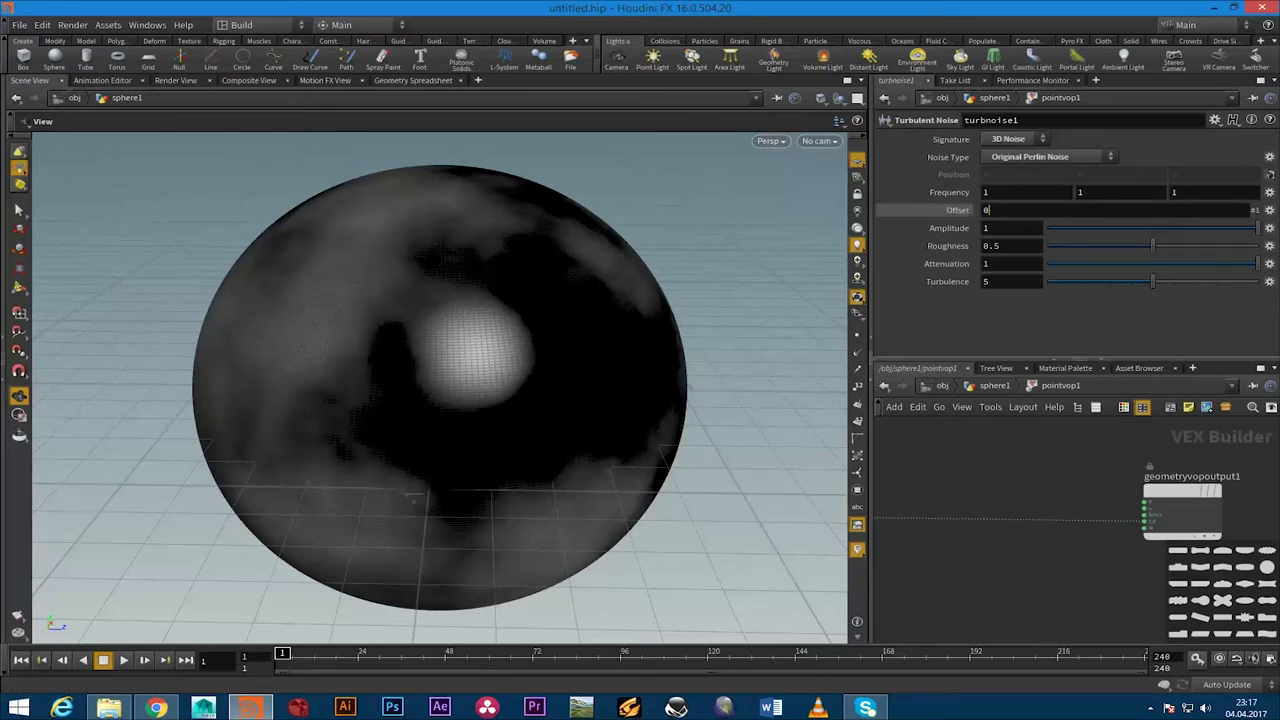
# Promote pointvop1's noise Offset parameter and return to the sphere1 network level
pyautogui.click(1269, 210)
pyautogui.click(1219, 215)
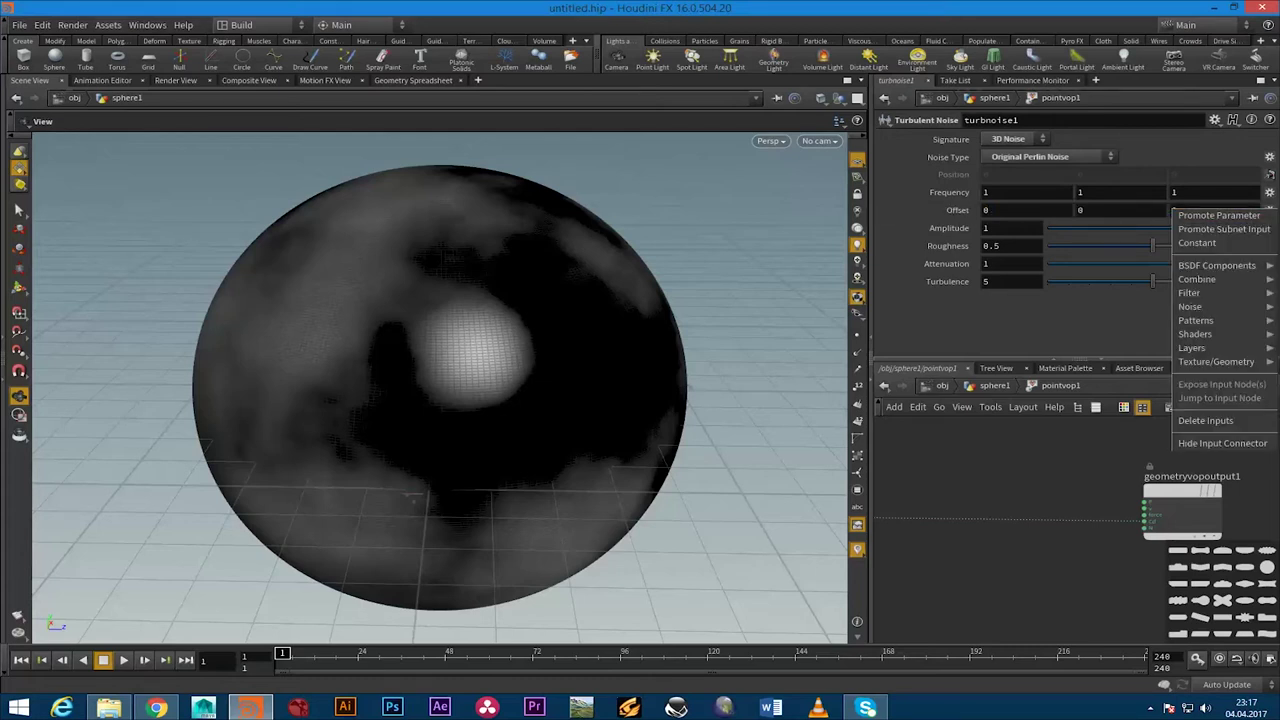
pyautogui.click(1269, 210)
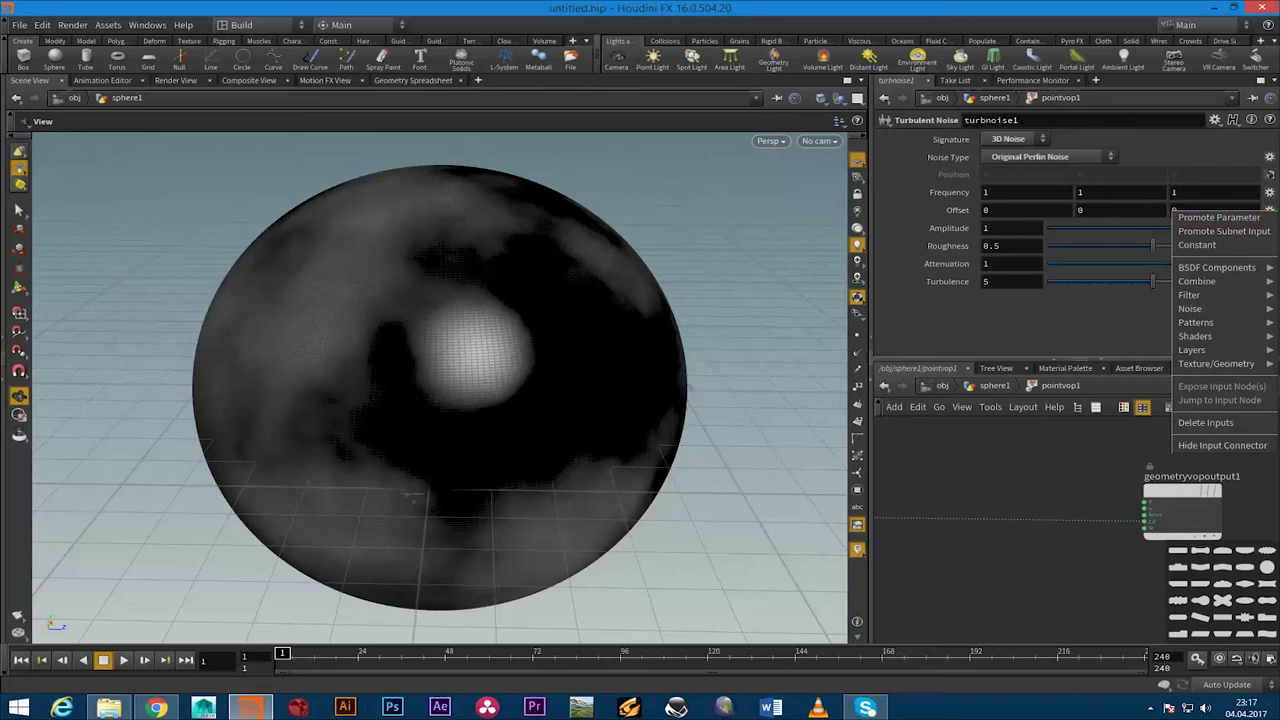
pyautogui.click(1219, 217)
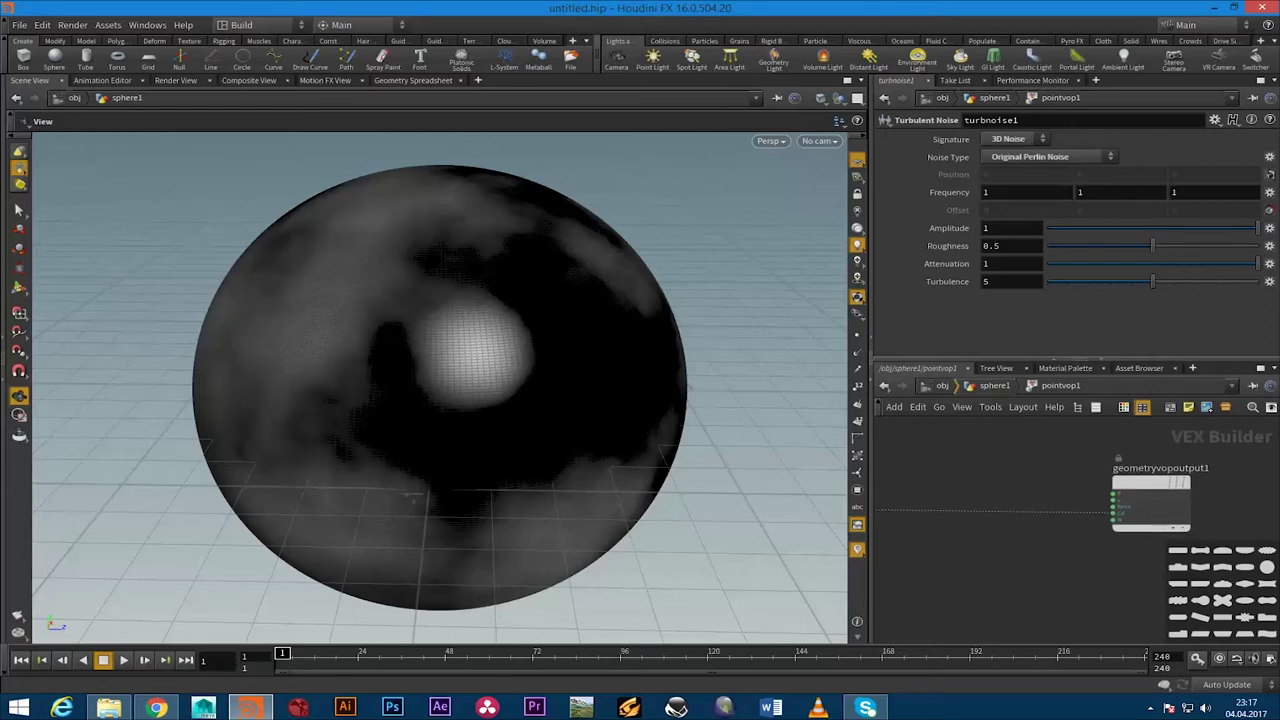
pyautogui.press('u')
# Scrub the noise Offset values interactively, then reset Offset to 0 0 0
pyautogui.scroll(-1, 935, 300)
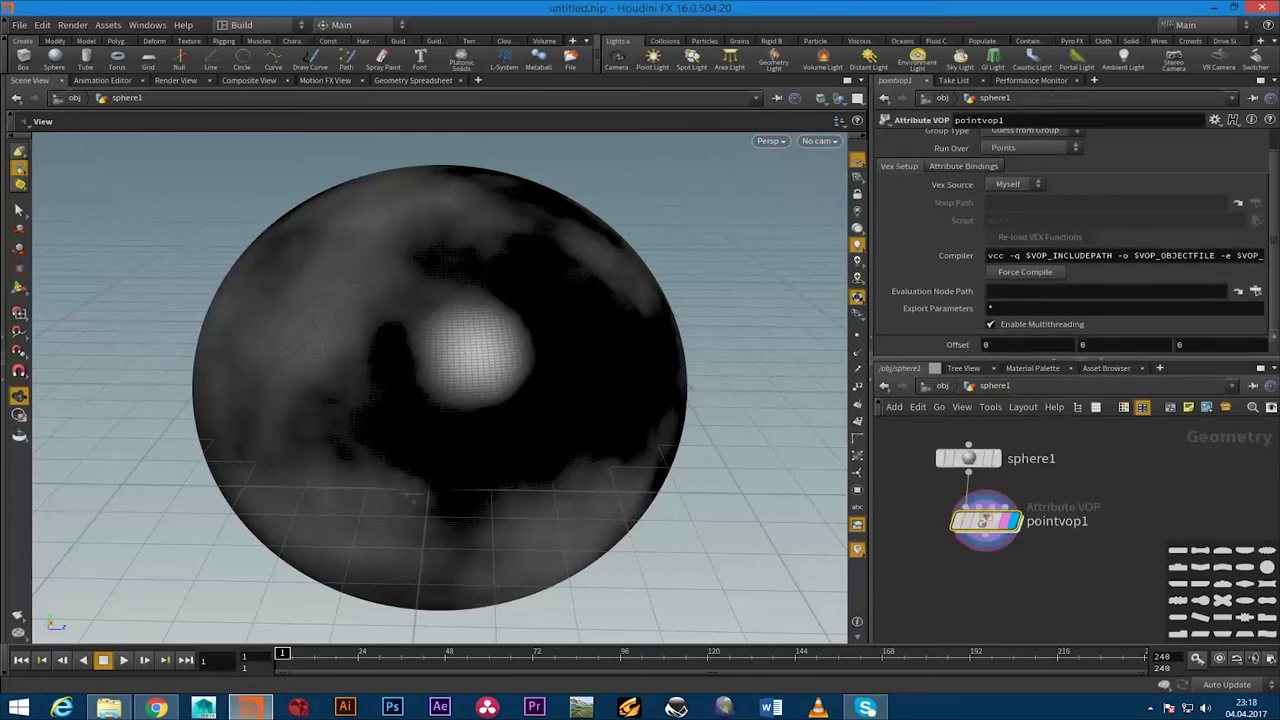
pyautogui.middleClick(945, 344)
pyautogui.moveTo(955, 344); pyautogui.dragTo(1010, 344, button='middle')
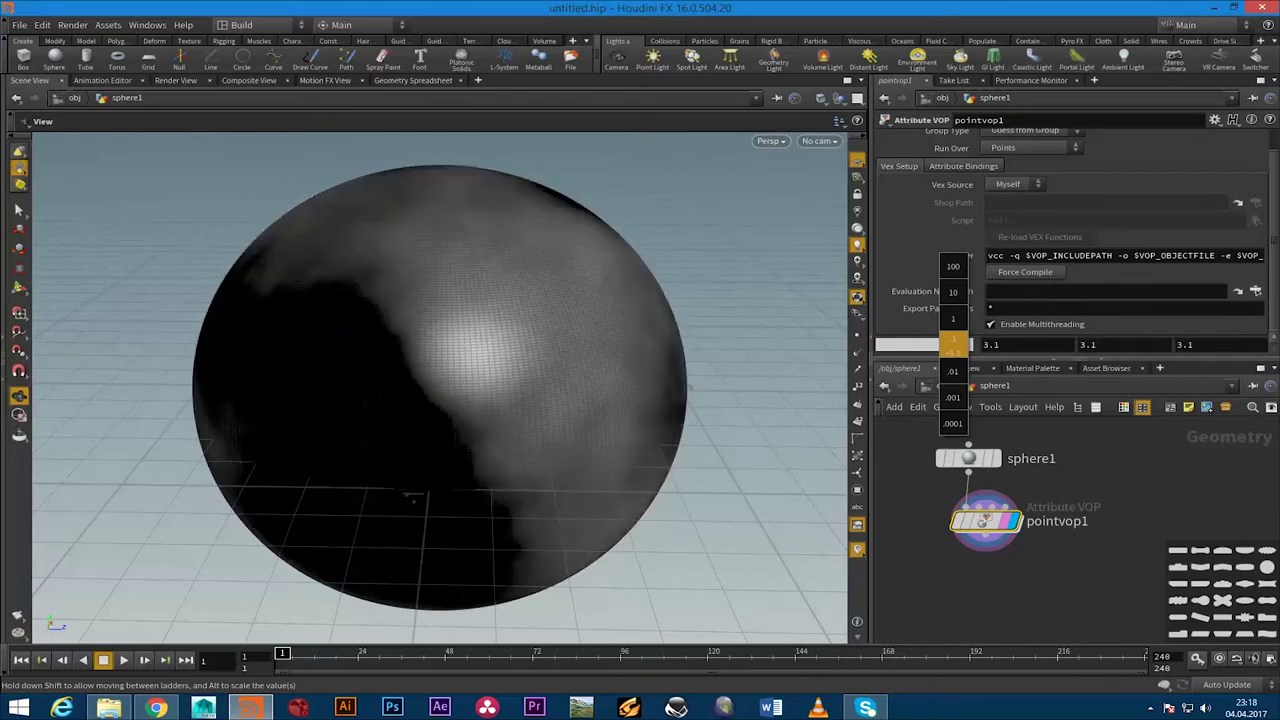
pyautogui.moveTo(955, 344); pyautogui.dragTo(940, 344, button='middle')
pyautogui.doubleClick(990, 344)
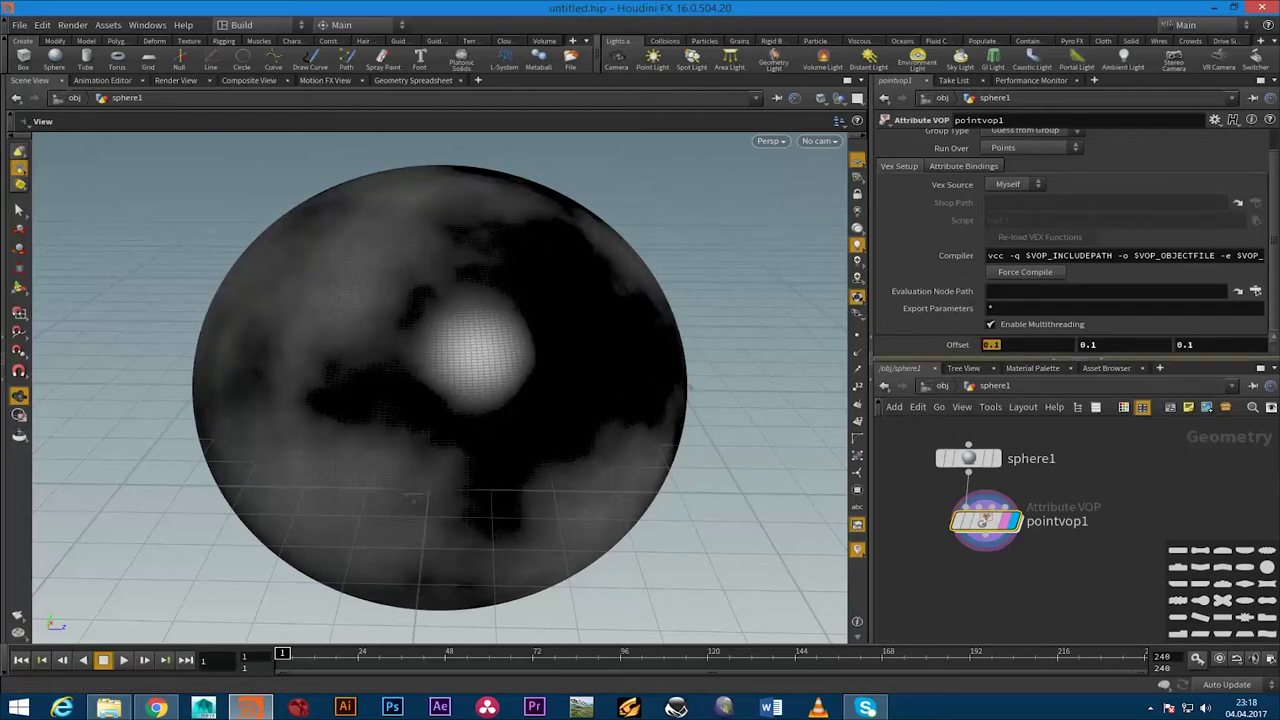
pyautogui.write('0')
pyautogui.press('Tab')
pyautogui.write('0')
pyautogui.press('Tab')
pyautogui.write('0')
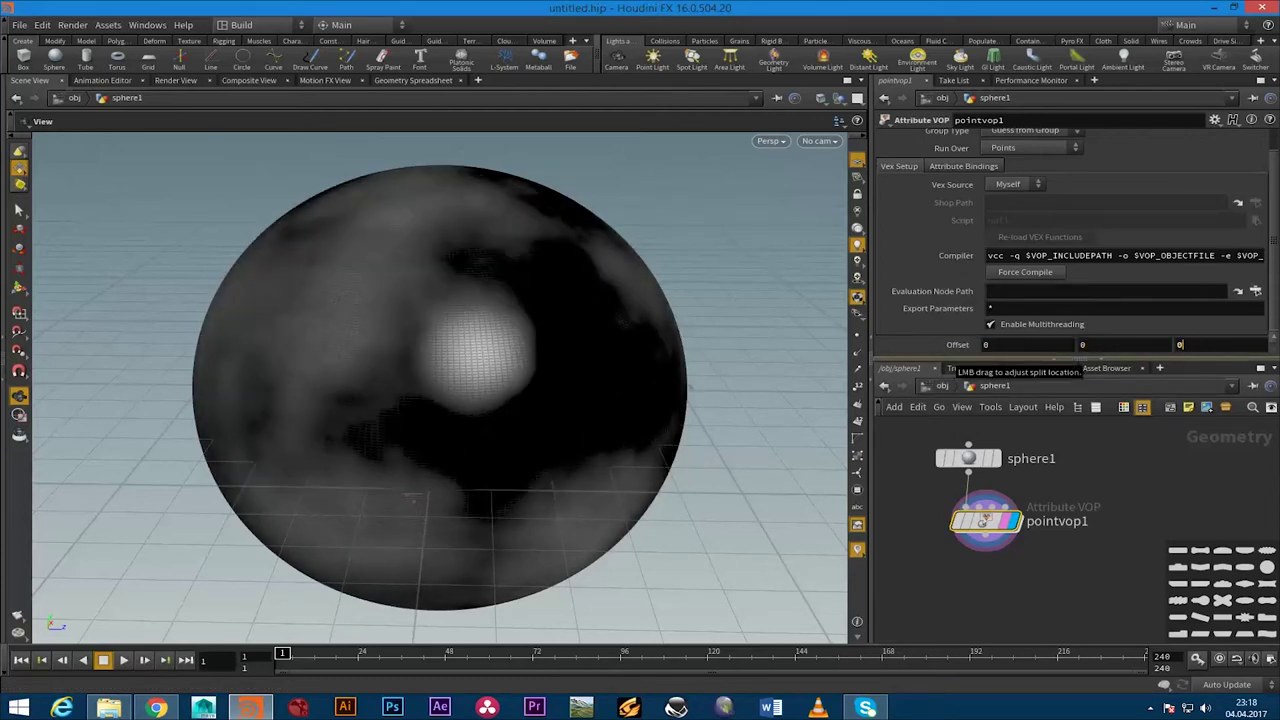
pyautogui.press('Tab')
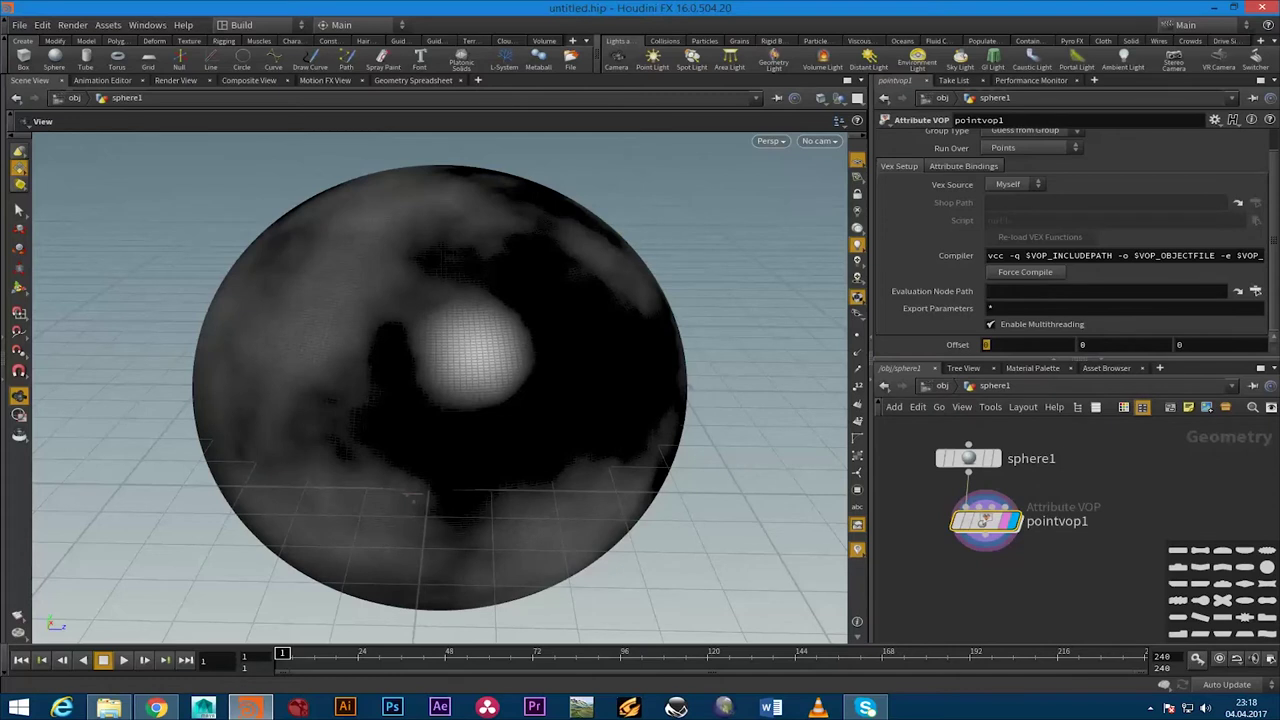
# Drive all Offset components with $T*100 and play the animation in real time
pyautogui.write('$T')
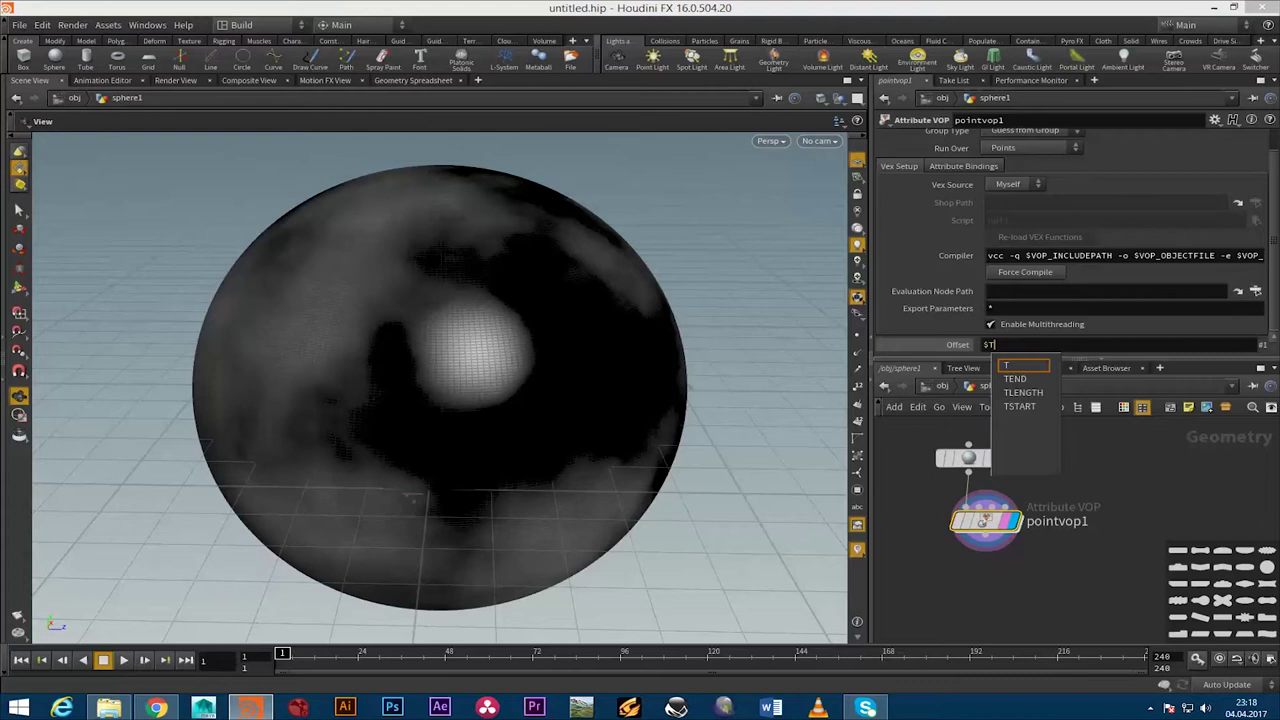
pyautogui.write('*')
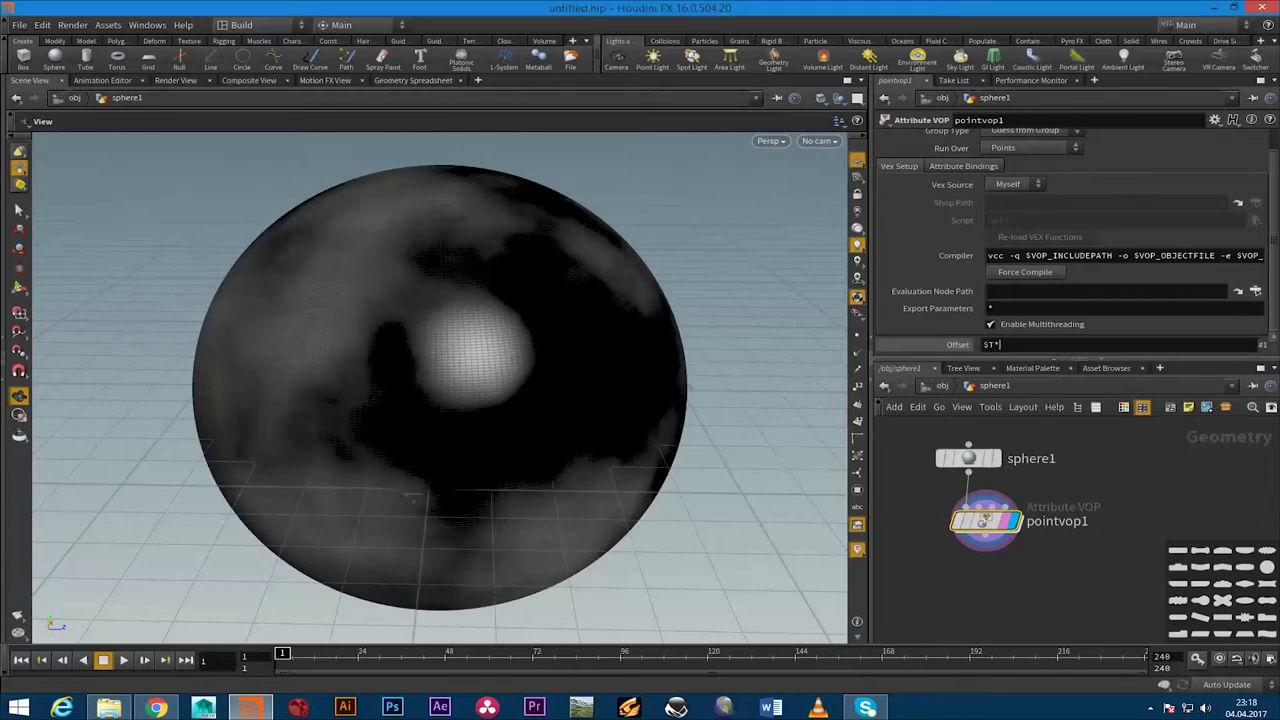
pyautogui.write('100')
pyautogui.press('Return')
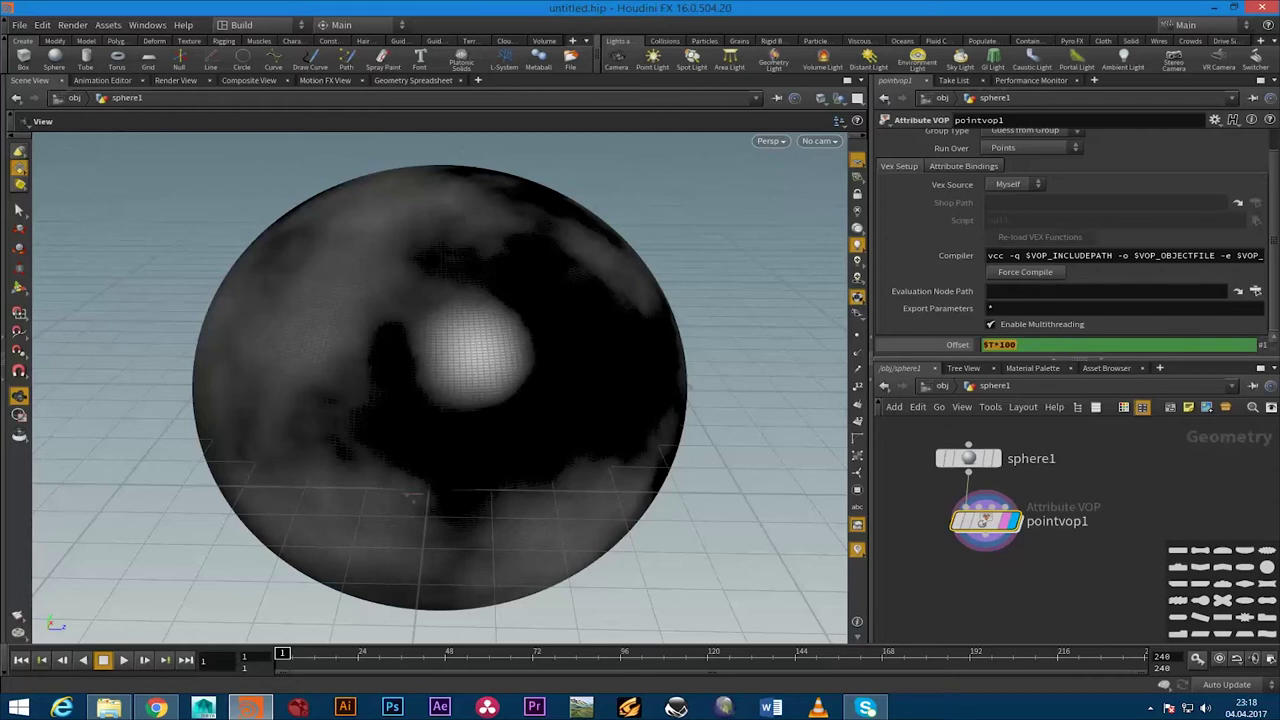
pyautogui.click(986, 344)
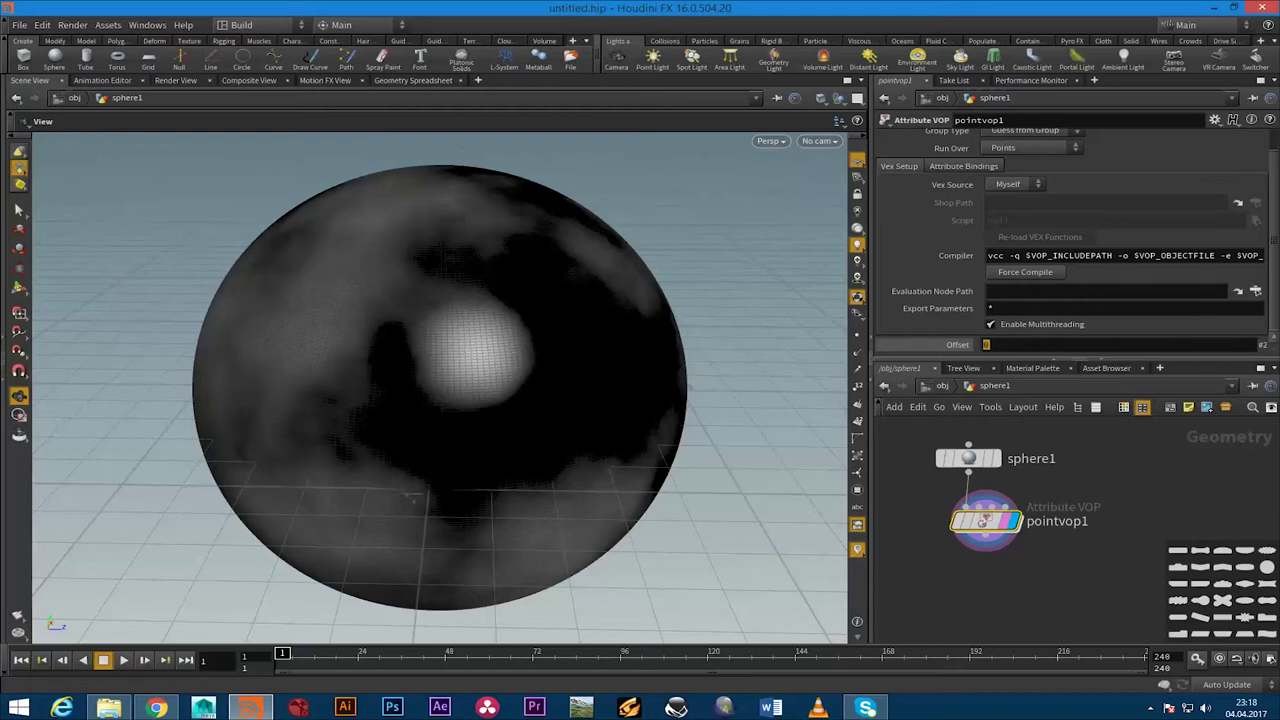
pyautogui.write('$T*100')
pyautogui.press('Return')
pyautogui.click(958, 344)
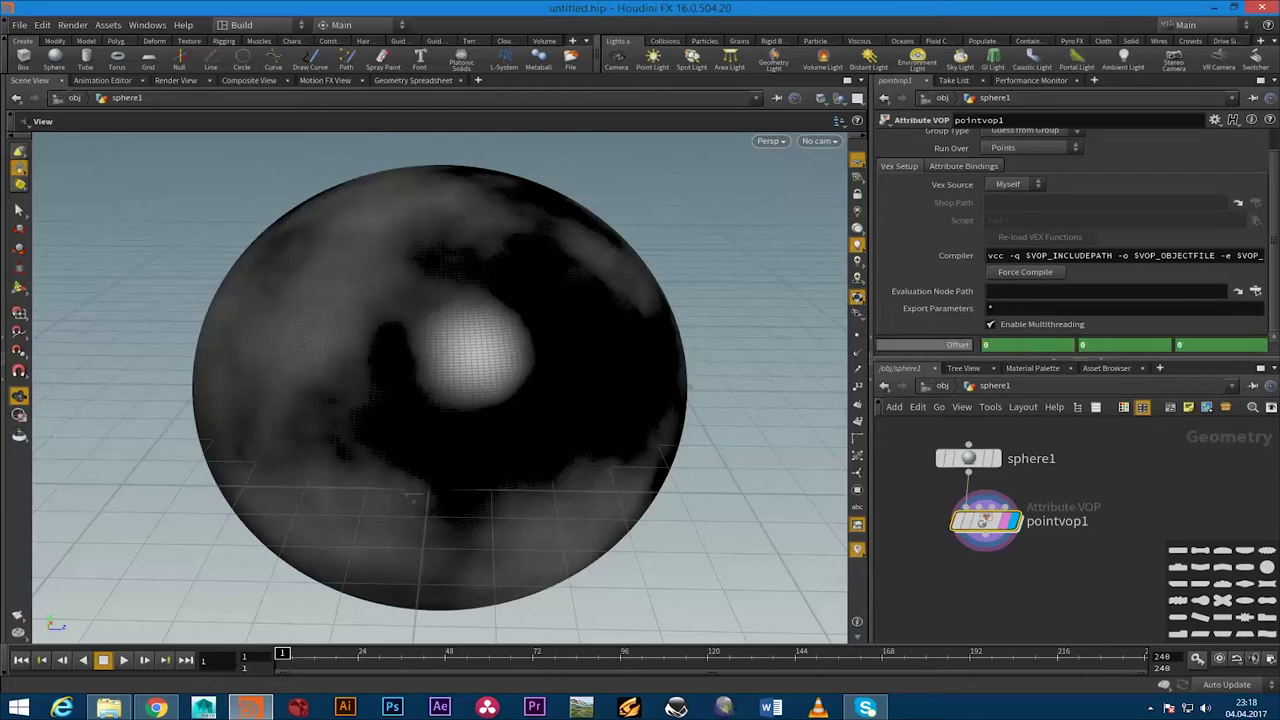
pyautogui.click(958, 344)
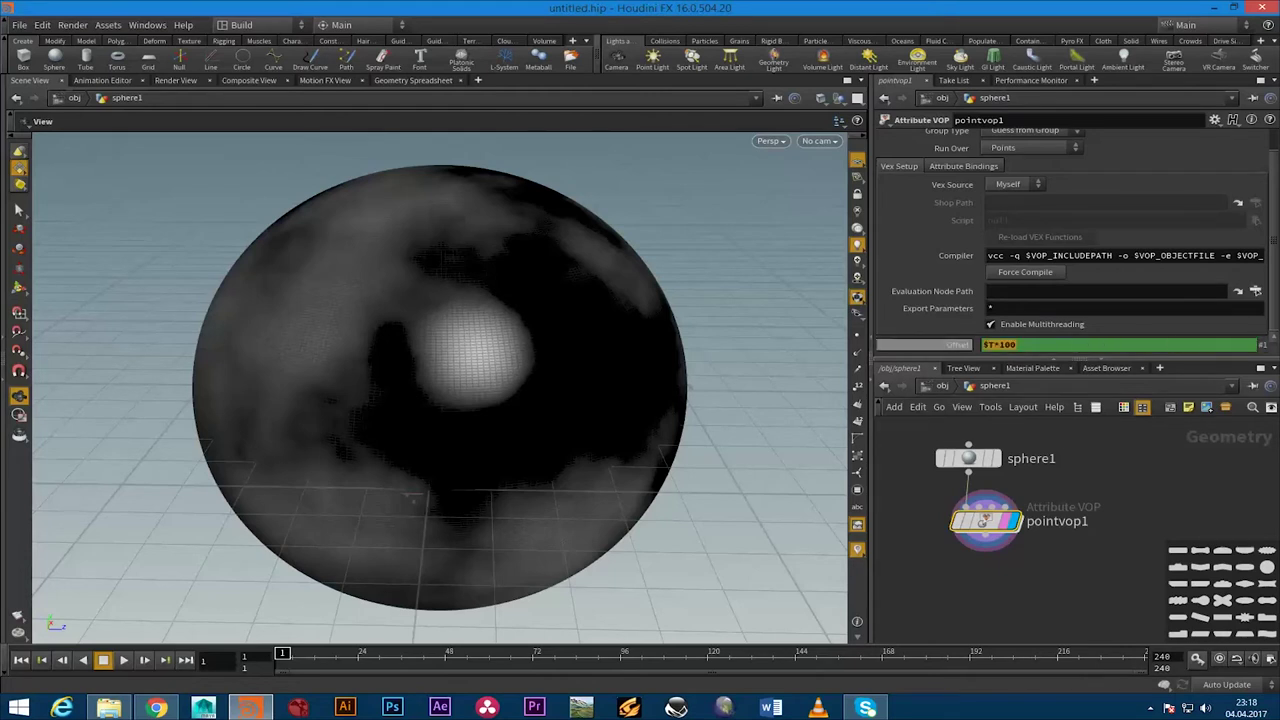
pyautogui.click(958, 344)
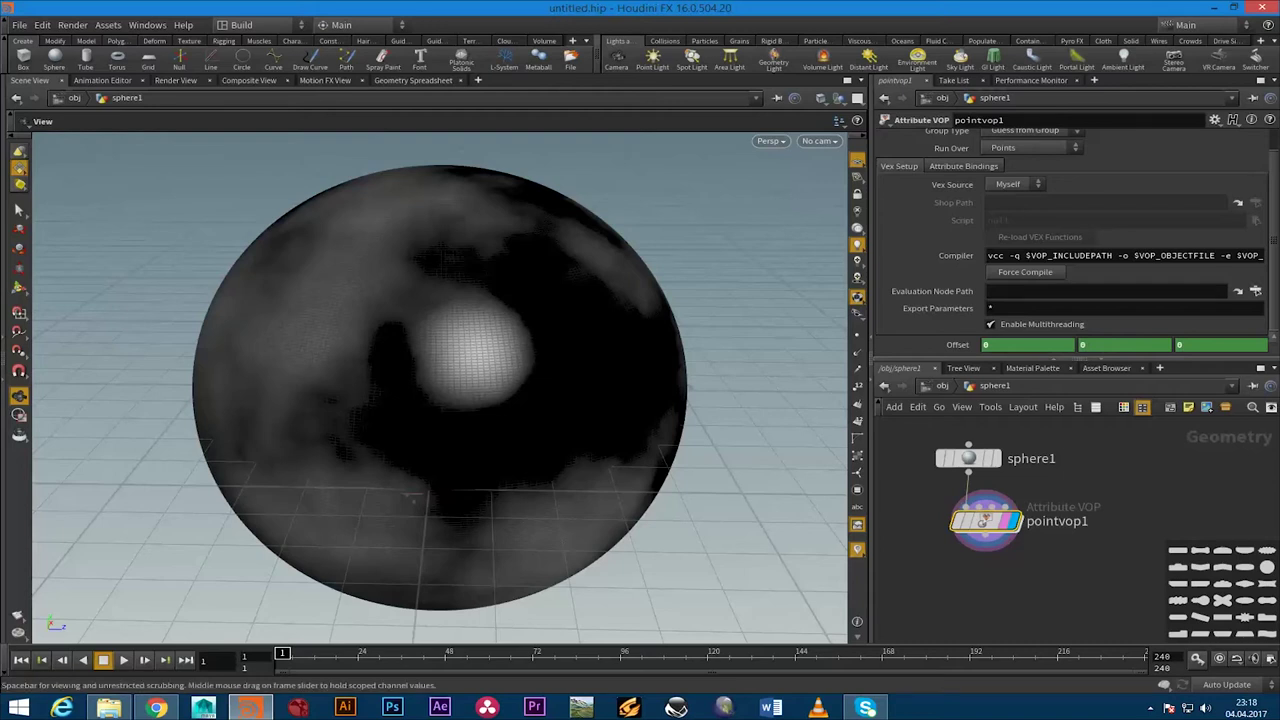
pyautogui.click(123, 660)
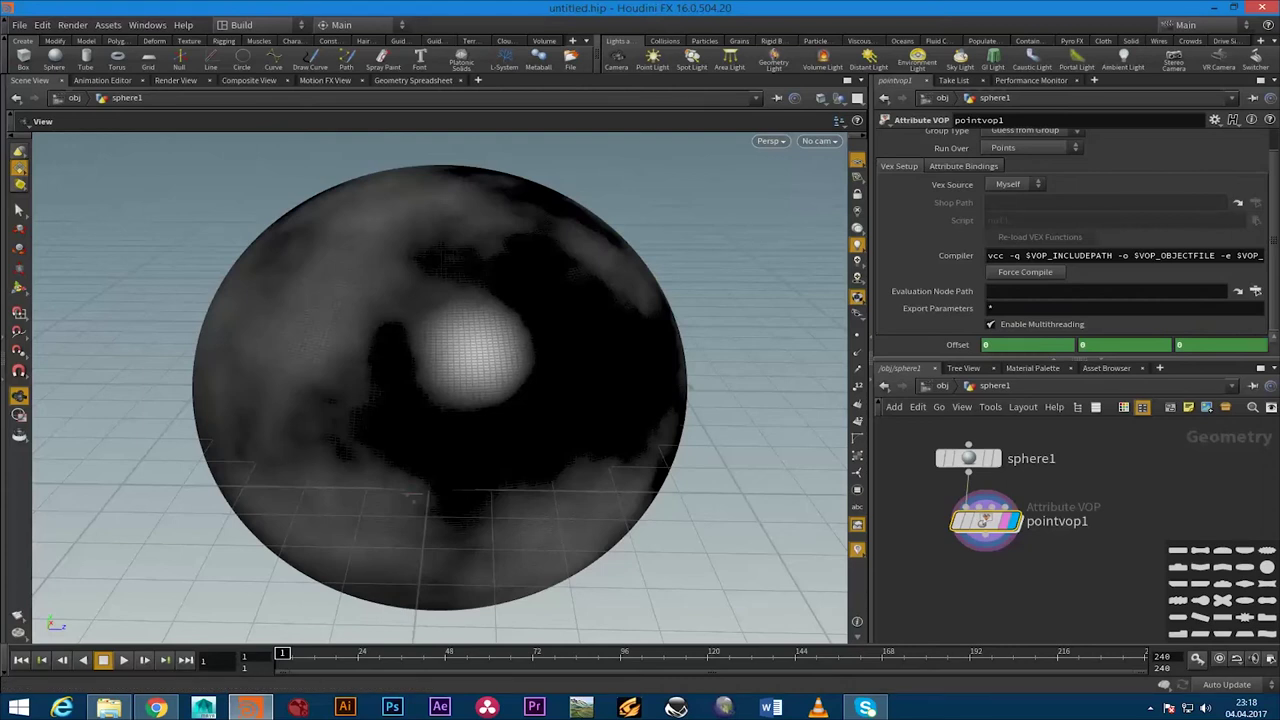
pyautogui.click(1219, 659)
# Play the noise animation, stop at frame 153, and restore the $T*100 Offset expression
pyautogui.click(123, 660)
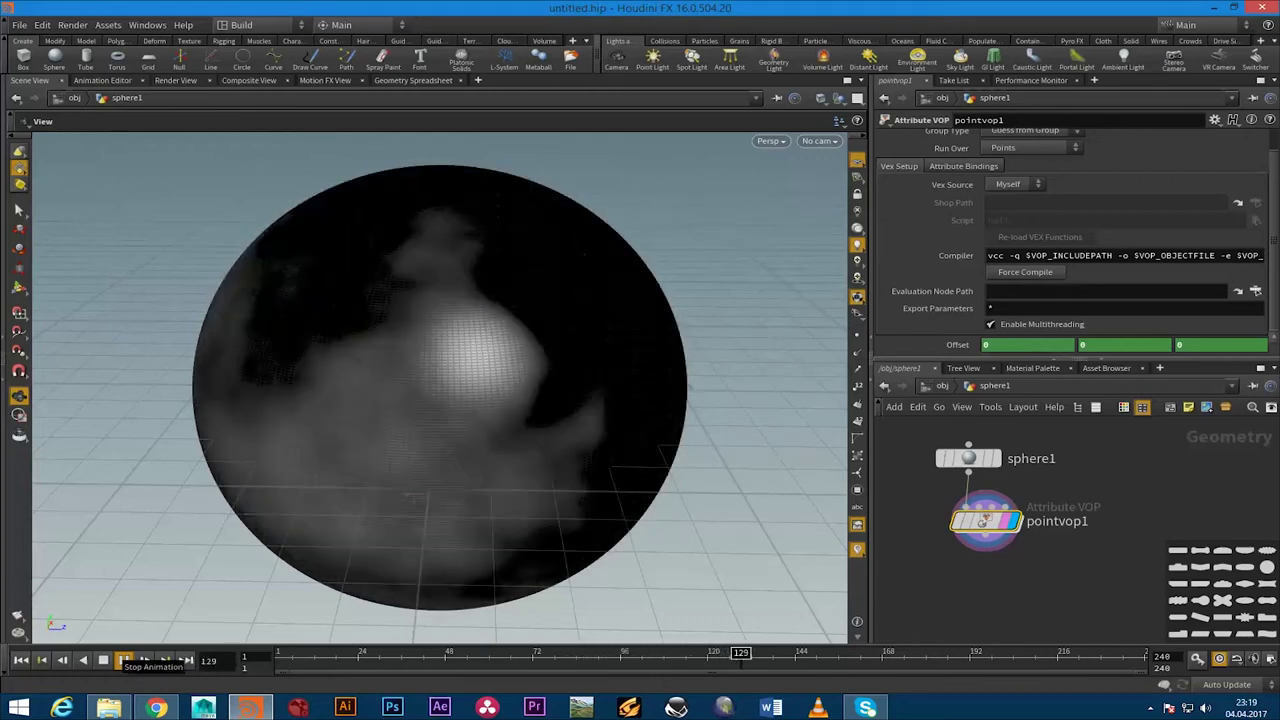
pyautogui.click(123, 660)
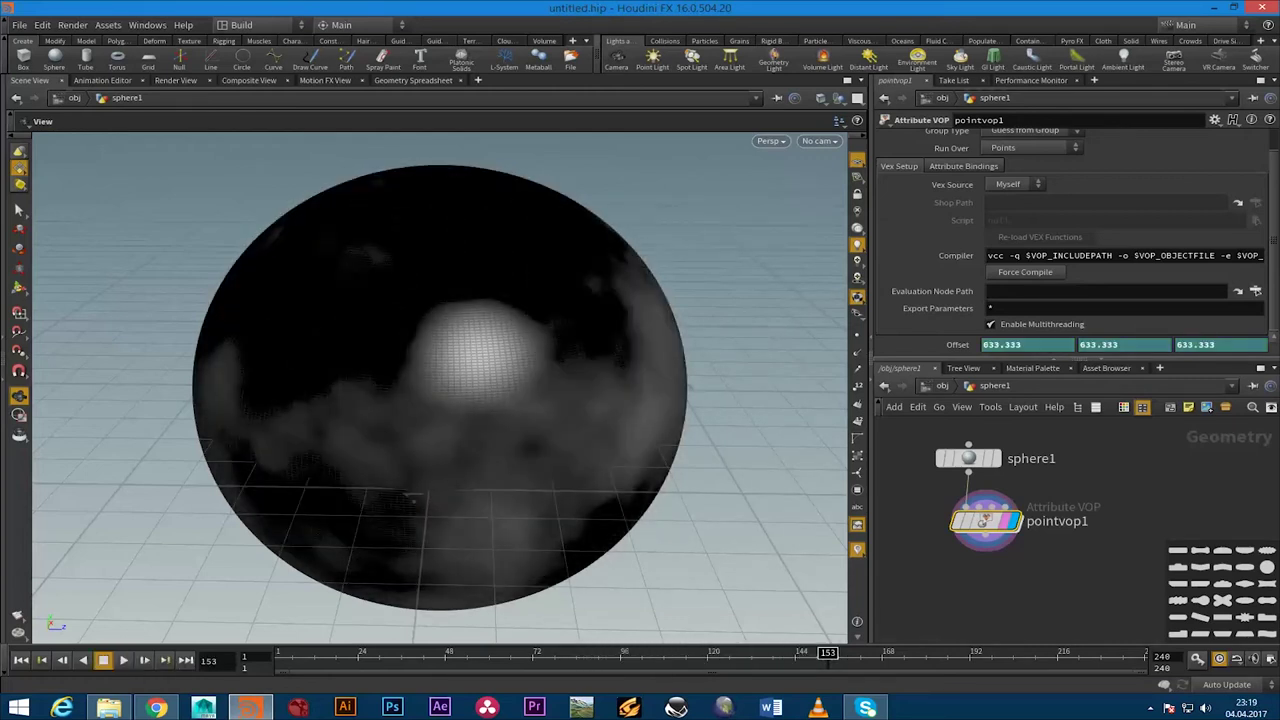
pyautogui.click(958, 344)
pyautogui.moveTo(1016, 344); pyautogui.dragTo(1004, 344)
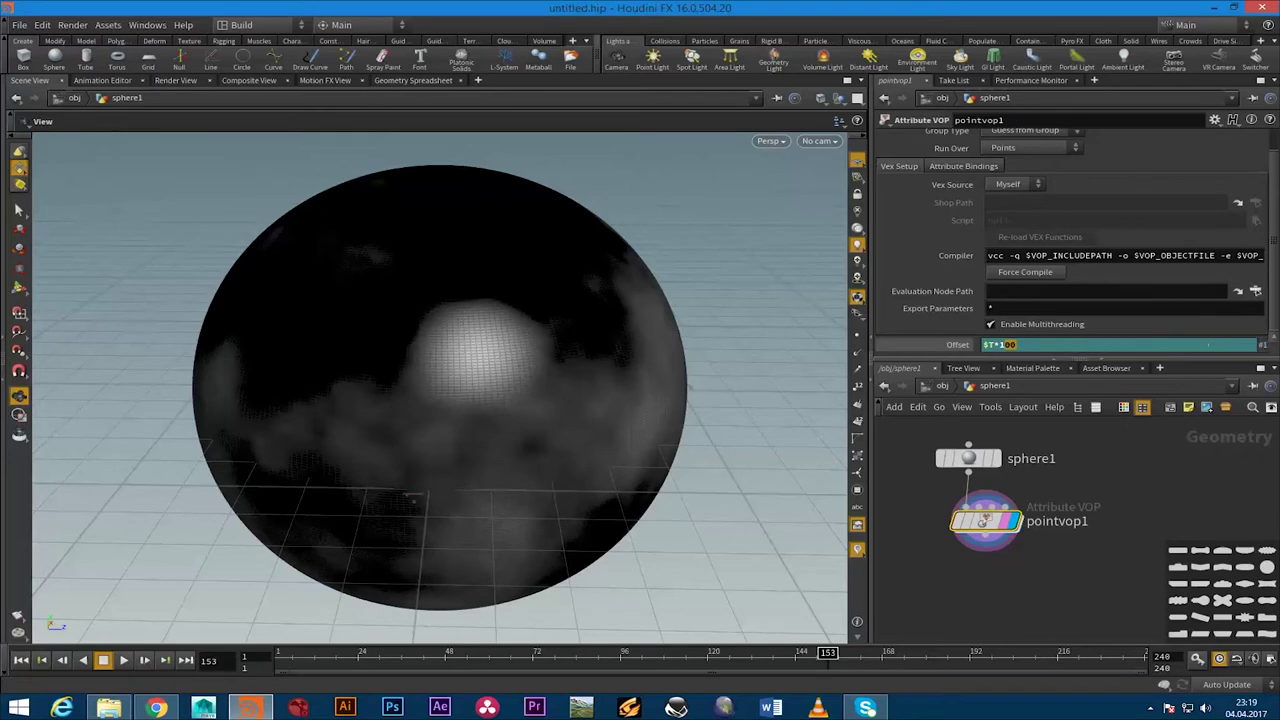
pyautogui.press('BackSpace')
pyautogui.press('BackSpace')
pyautogui.hotkey('ctrl', 'z')
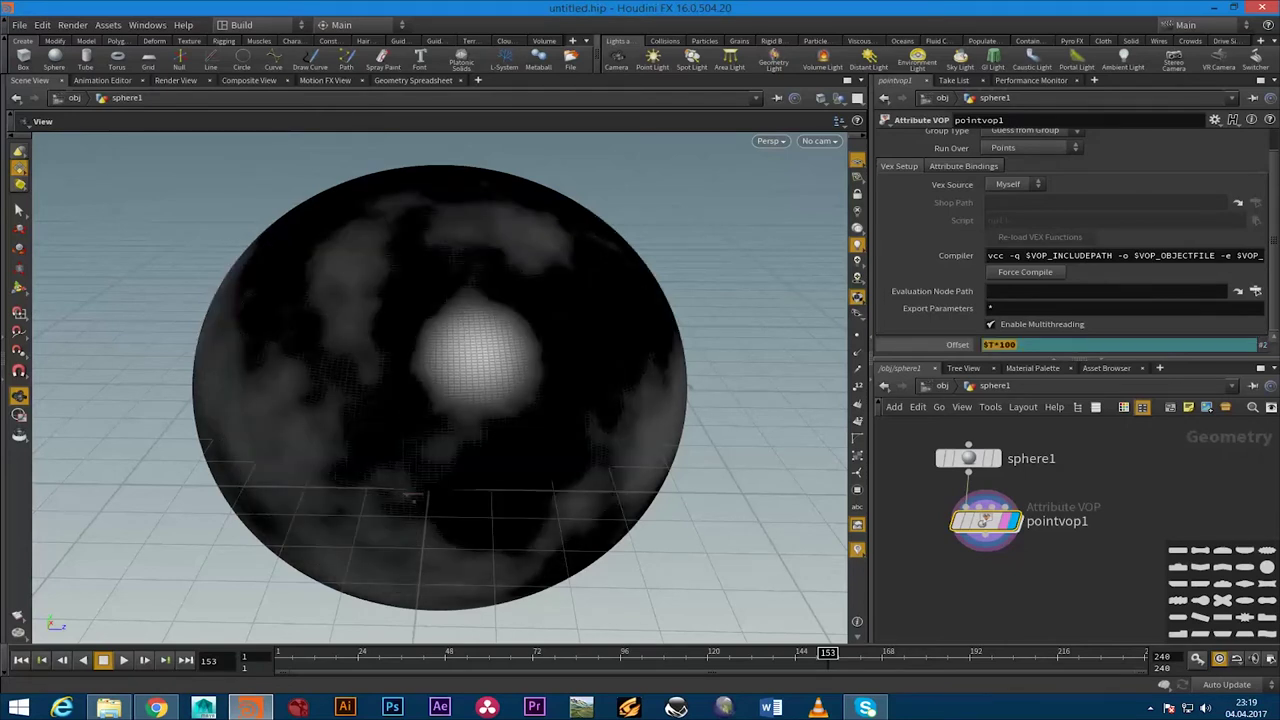
pyautogui.doubleClick(1010, 344)
pyautogui.press('Return')
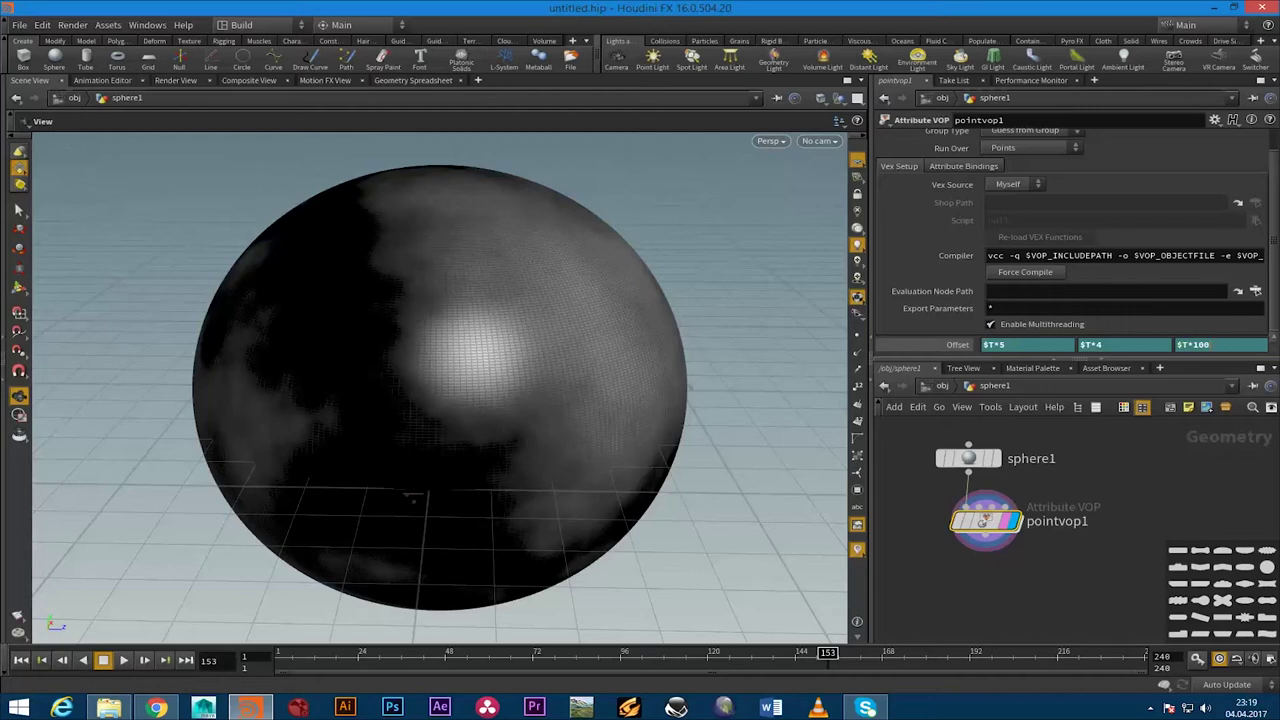
# Change the third Offset multiplier to 2 and preview playback from frame 1 to 75
pyautogui.moveTo(1010, 344); pyautogui.dragTo(1200, 344)
pyautogui.write('2')
pyautogui.press('Return')
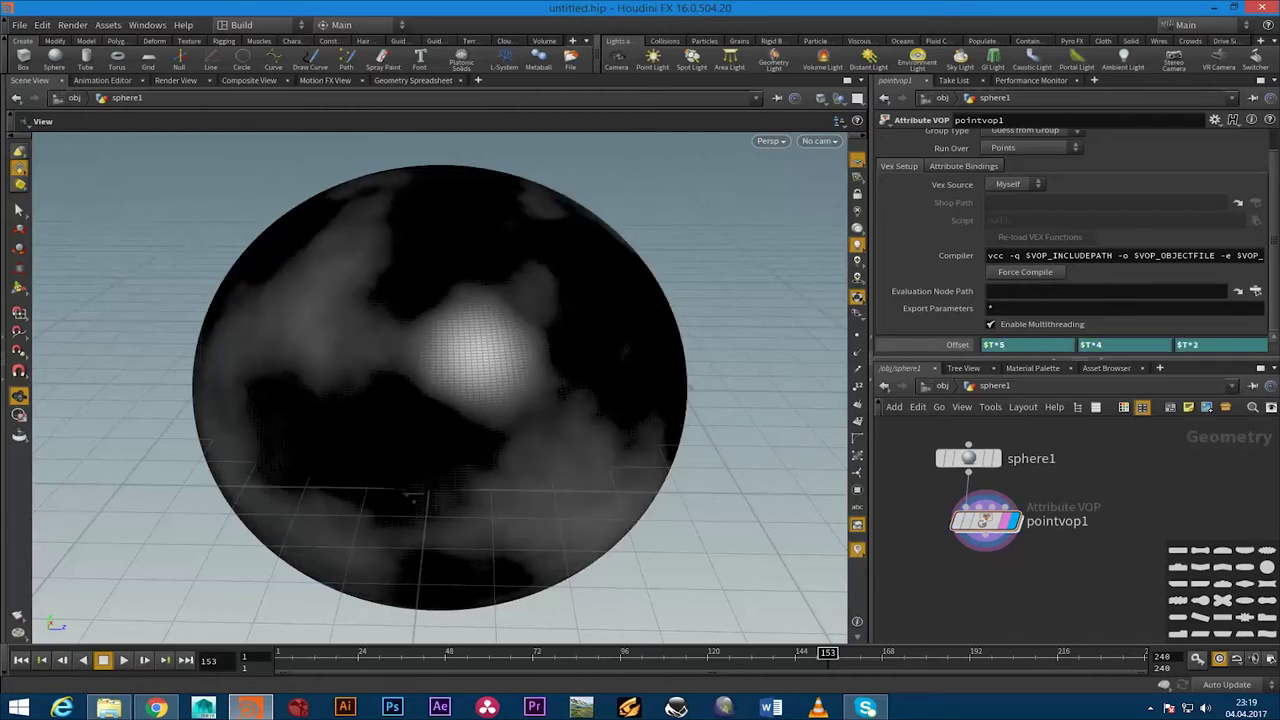
pyautogui.click(282, 652)
pyautogui.click(123, 660)
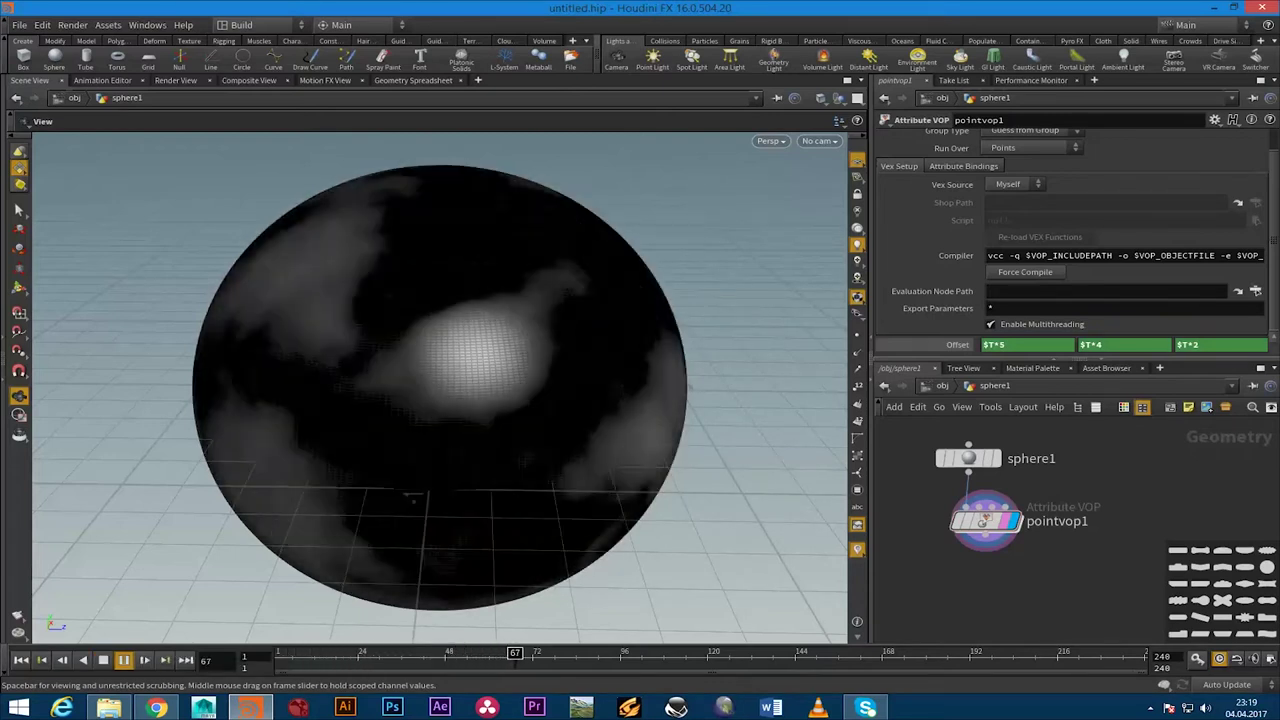
pyautogui.click(123, 660)
# Rewrite the first Offset component's expression to $T*0.5 and adjust the second's multiplier
pyautogui.click(957, 344)
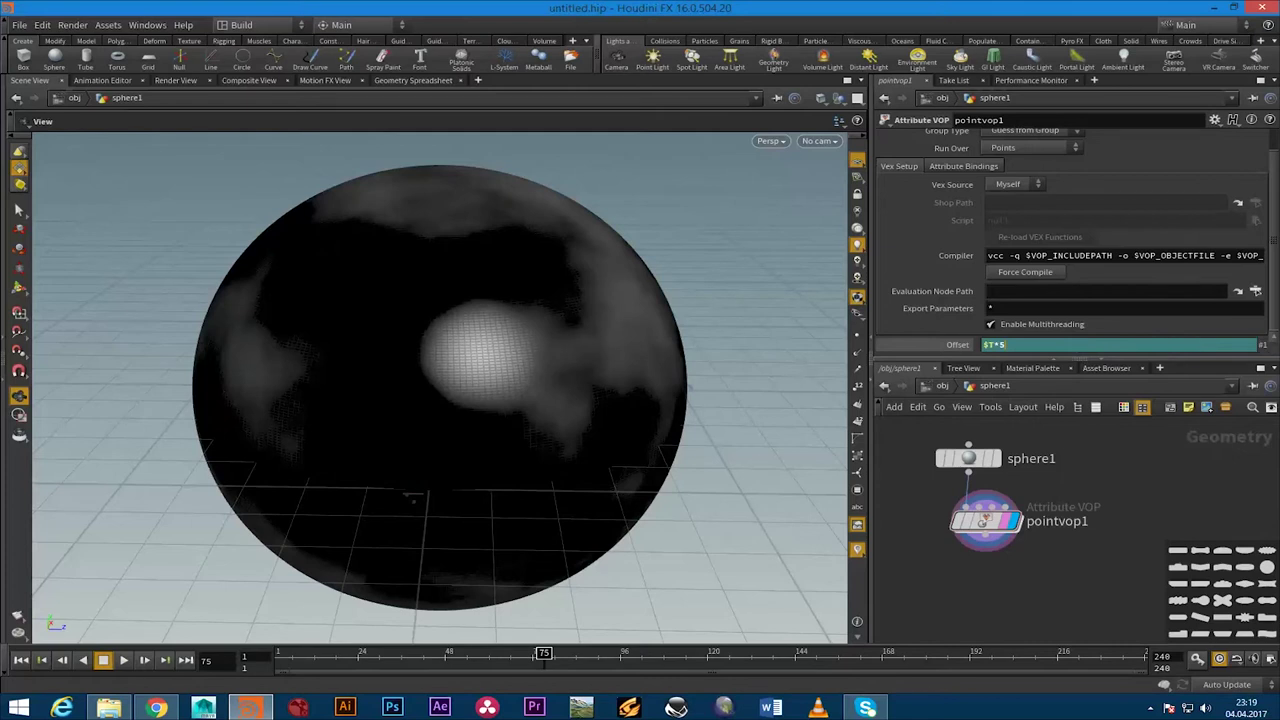
pyautogui.press('BackSpace')
pyautogui.write('0')
pyautogui.press('BackSpace')
pyautogui.write('.5')
pyautogui.press('BackSpace')
pyautogui.press('BackSpace')
pyautogui.press('BackSpace')
pyautogui.write('4')
pyautogui.press('Return')
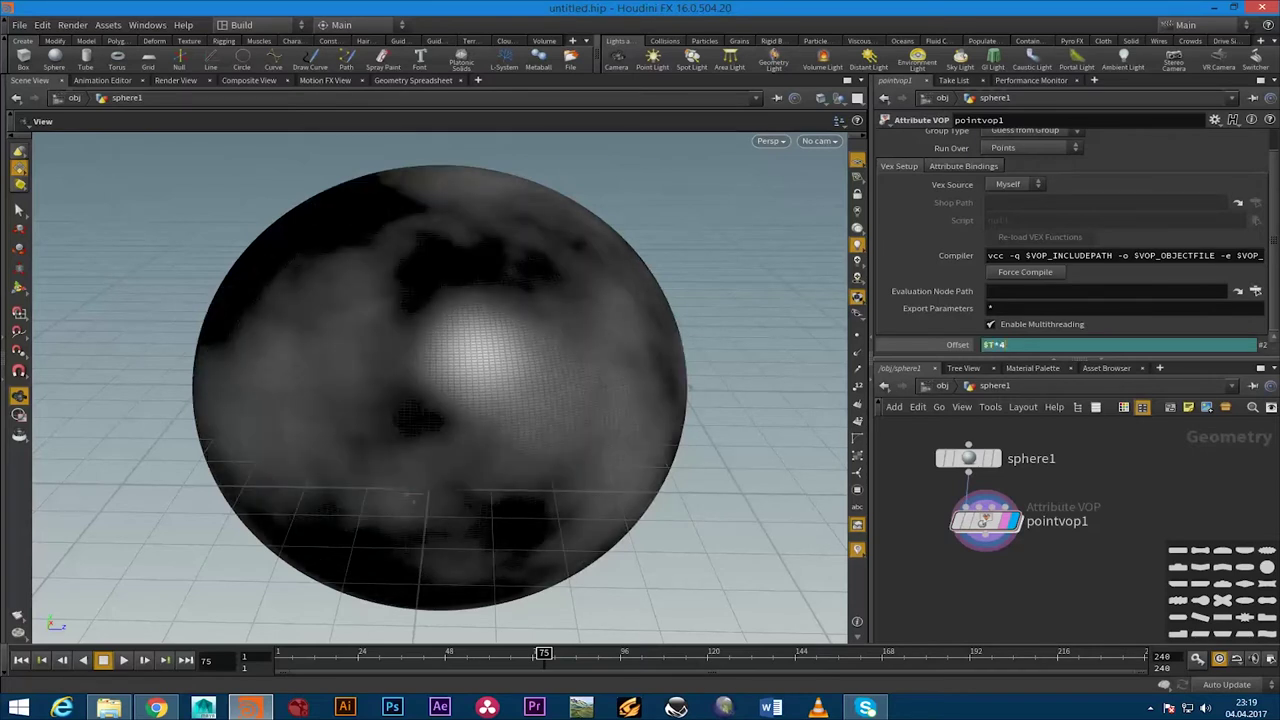
# Finish the Offset expressions as $T*0.5, $T*0.2 and $T*0.1, then replay from frame 1
pyautogui.write('2')
pyautogui.press('Return')
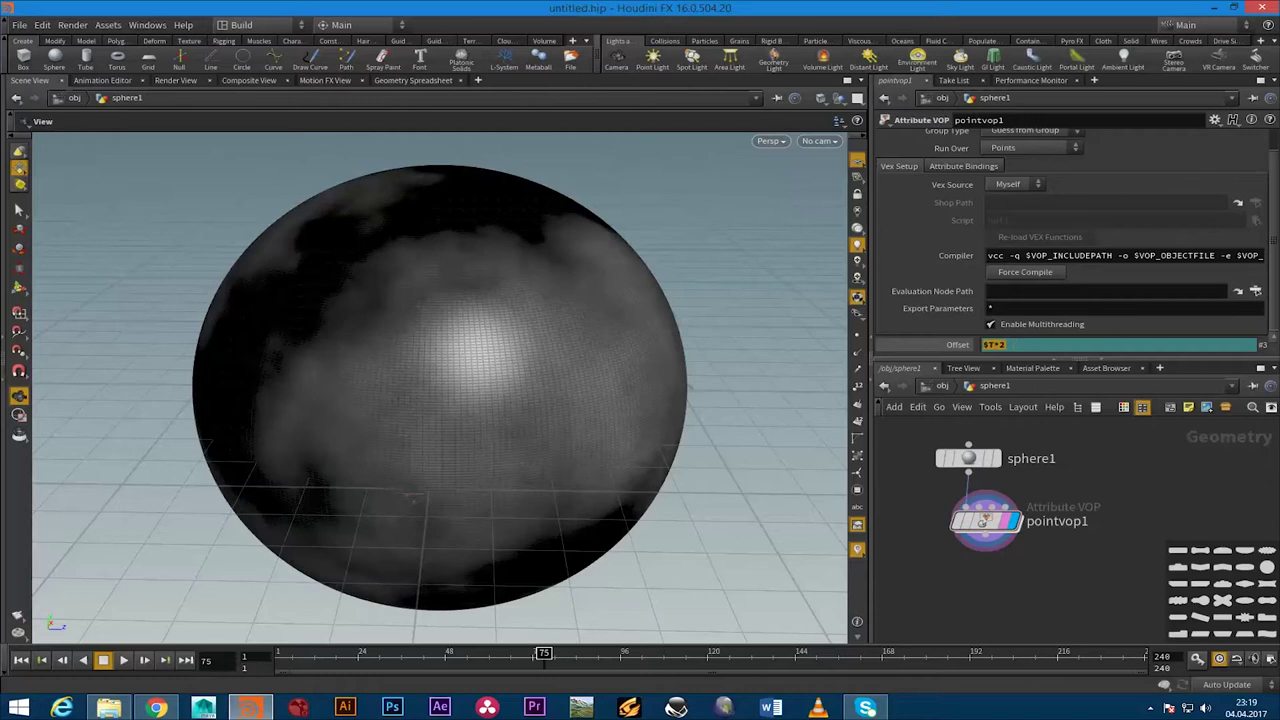
pyautogui.write('.1')
pyautogui.press('Return')
pyautogui.doubleClick(1011, 344)
pyautogui.write('0.5')
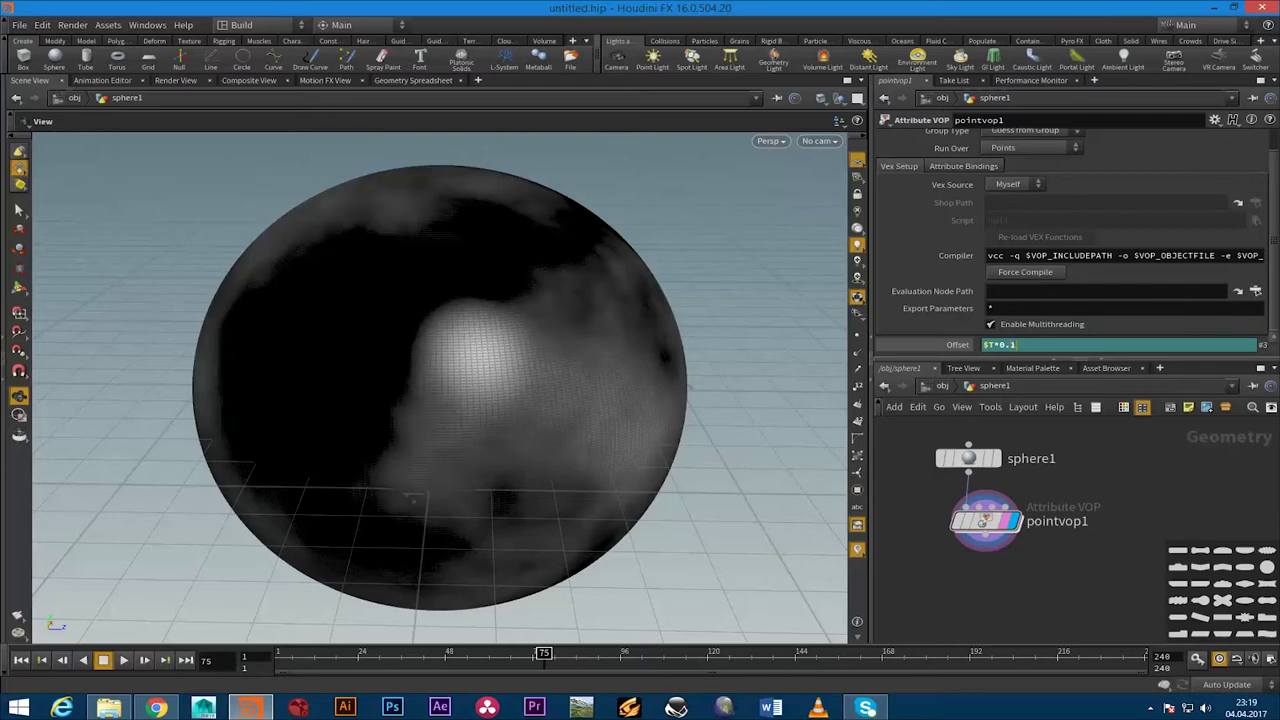
pyautogui.press('Return')
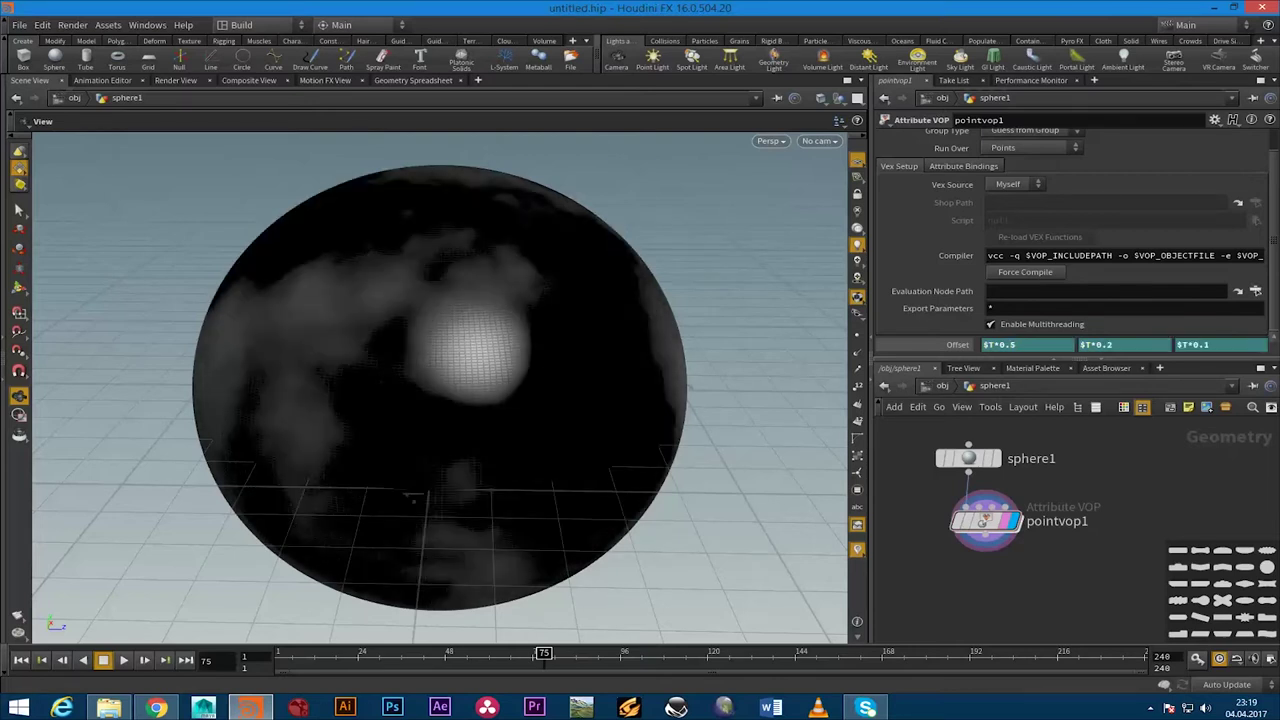
pyautogui.click(281, 653)
pyautogui.click(123, 659)
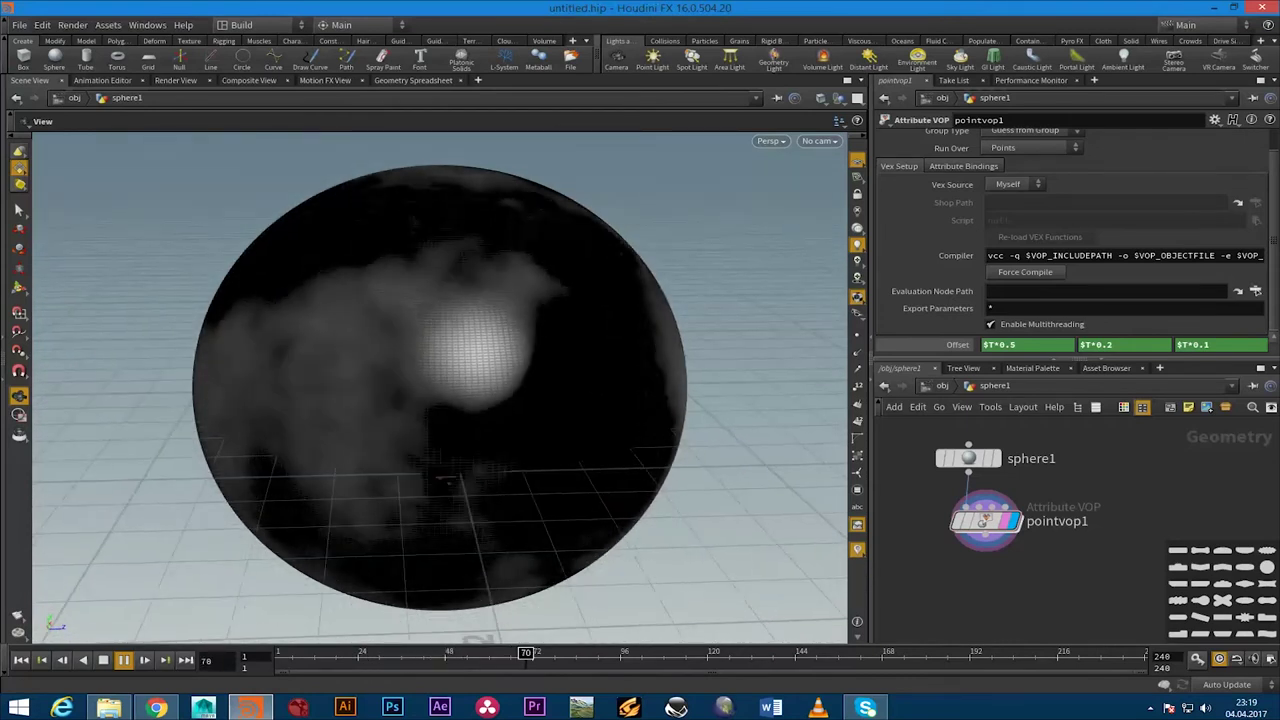
# Stop playback at frame 240 and drag the time slider back to frame 1
pyautogui.click(103, 659)
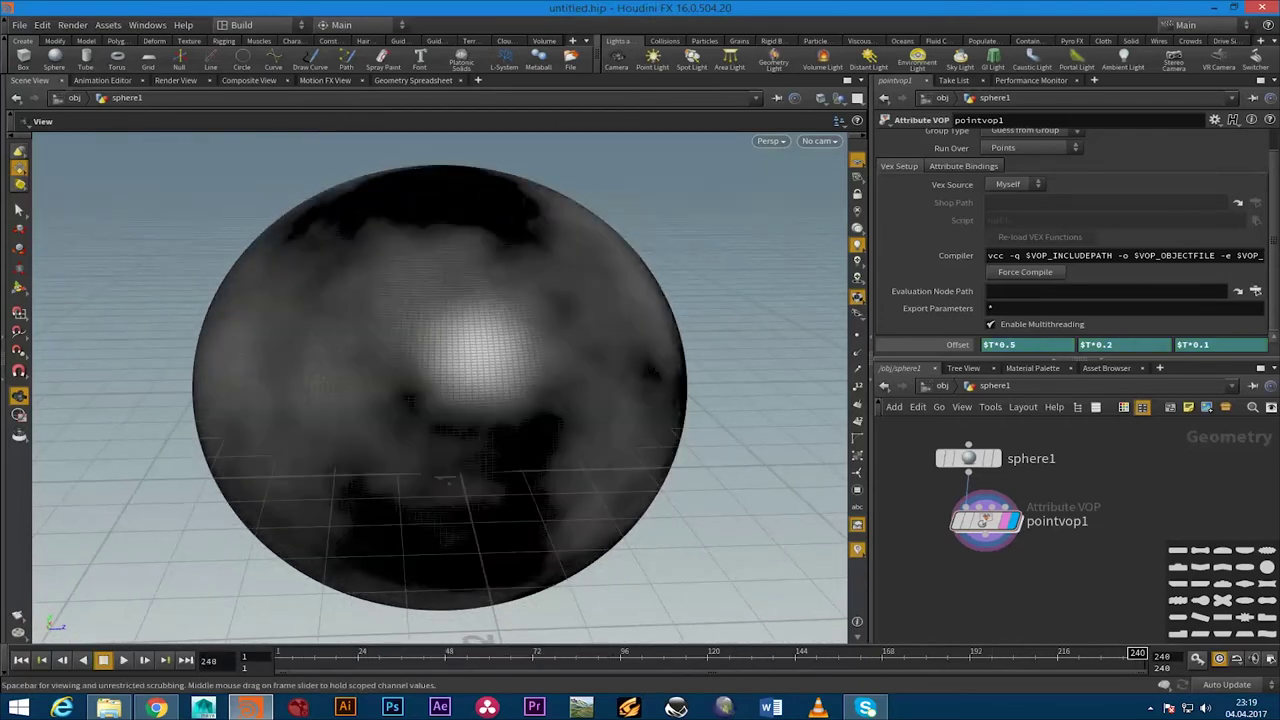
pyautogui.moveTo(770, 655); pyautogui.dragTo(282, 655)
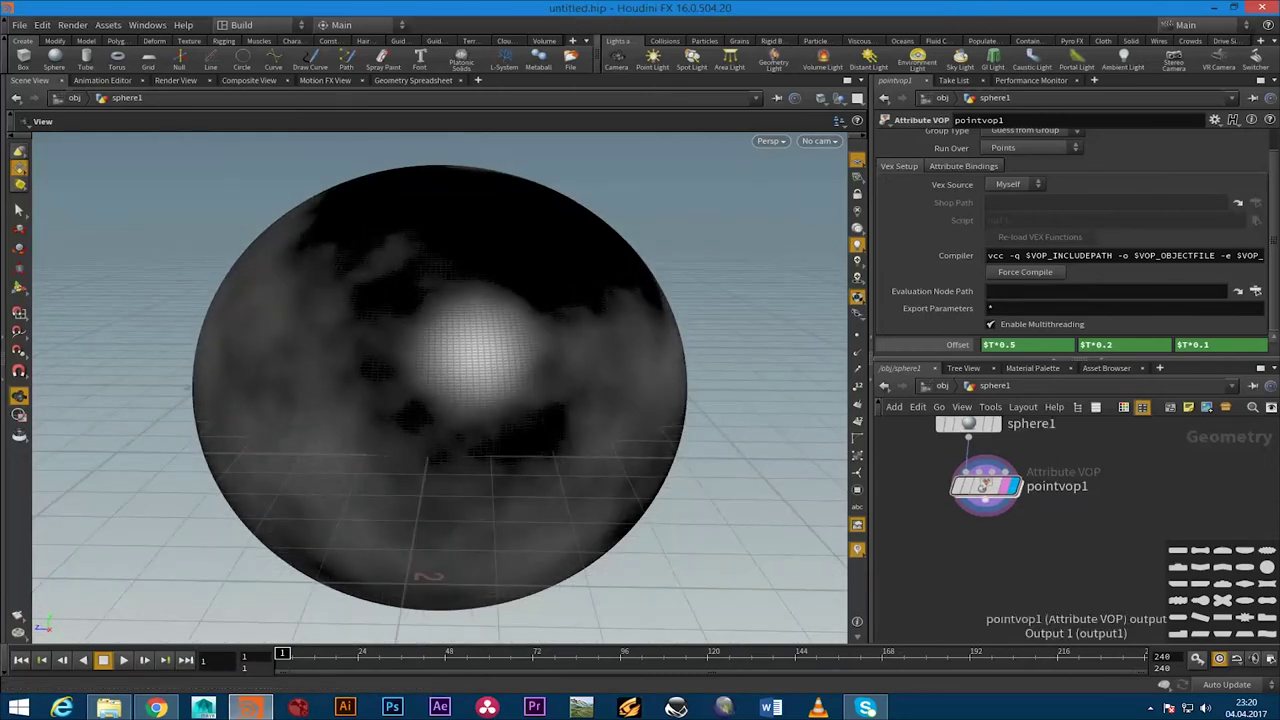
# Add a Delete node delete1 after pointvop1 and make it the displayed node
pyautogui.click(985, 515)
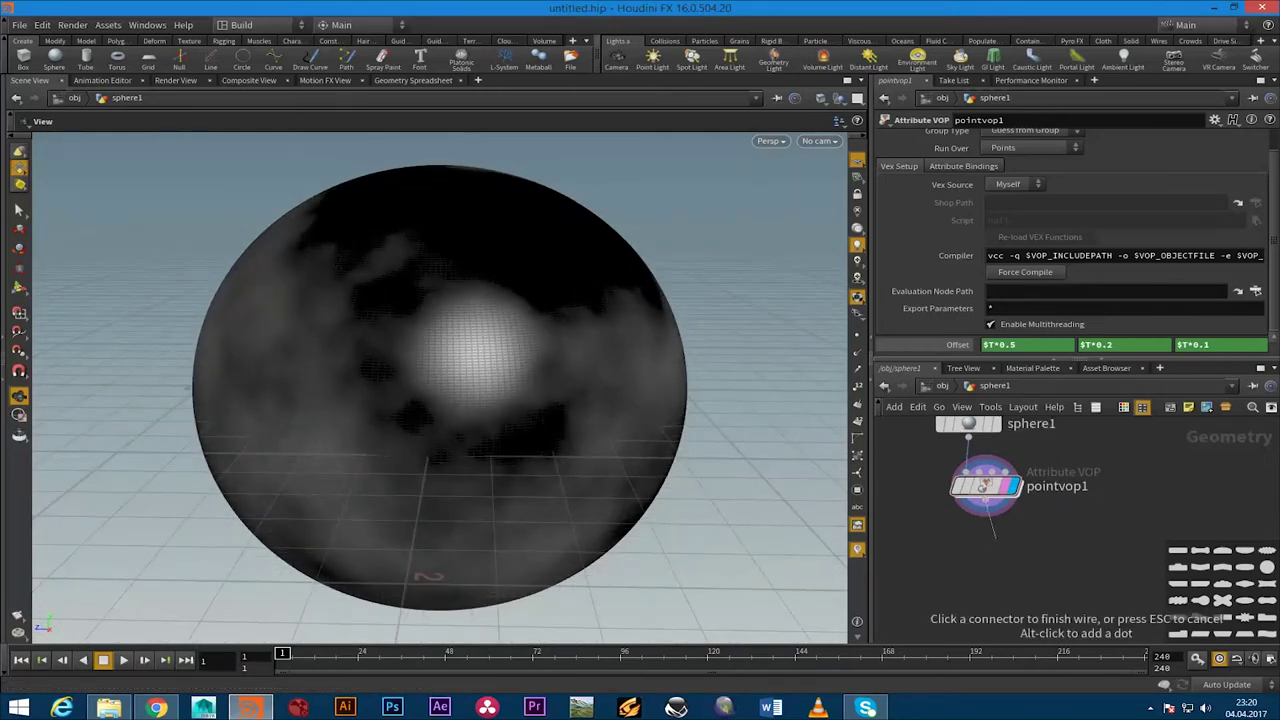
pyautogui.press('Tab')
pyautogui.write('dele')
pyautogui.press('Return')
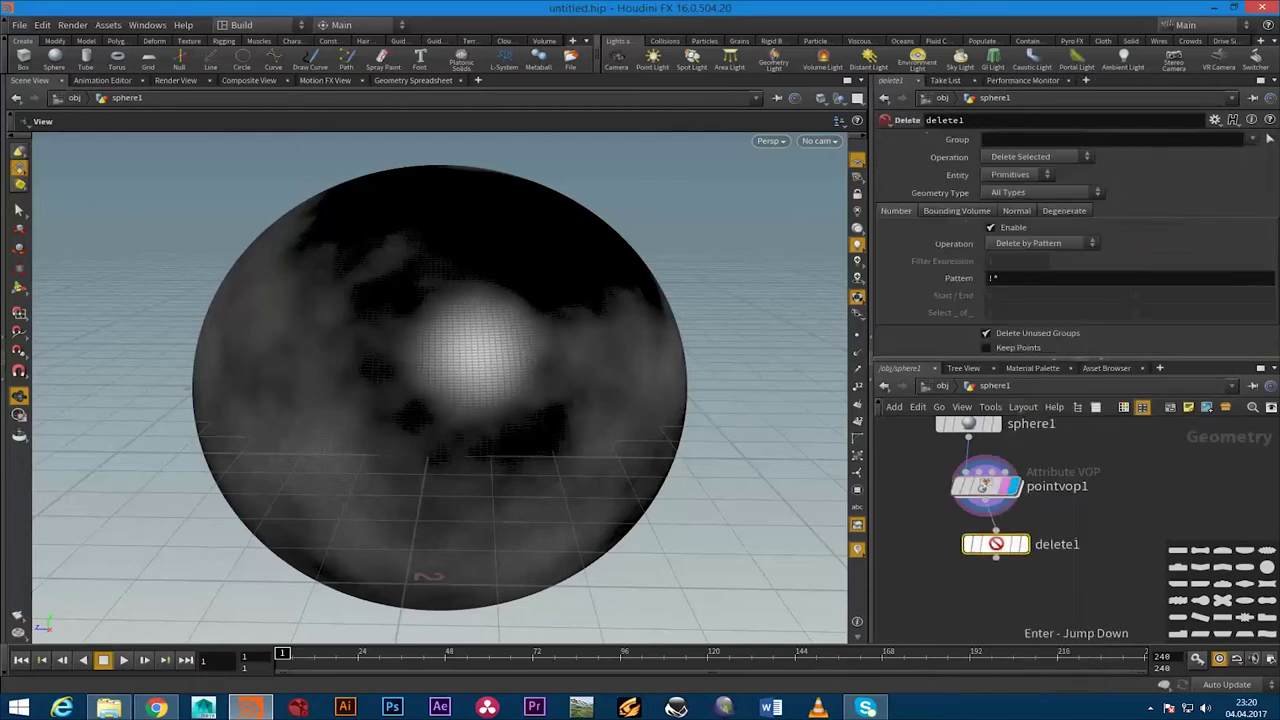
pyautogui.click(985, 548)
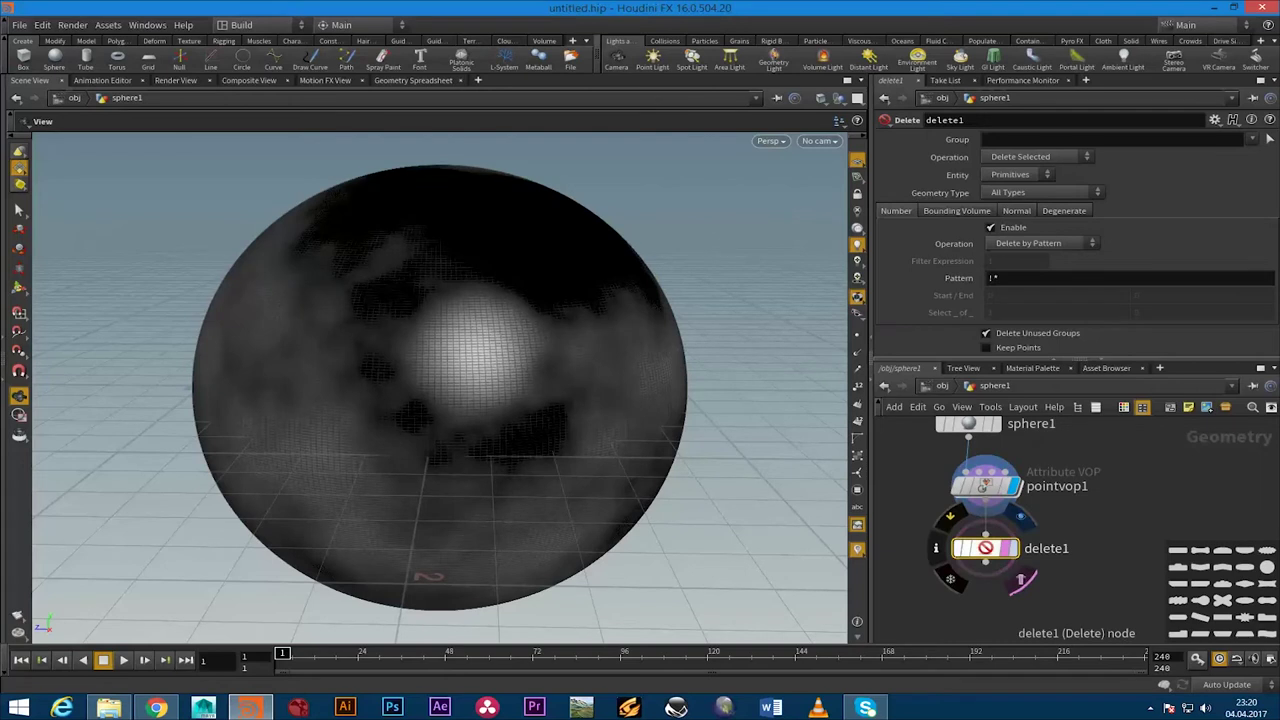
pyautogui.click(1010, 549)
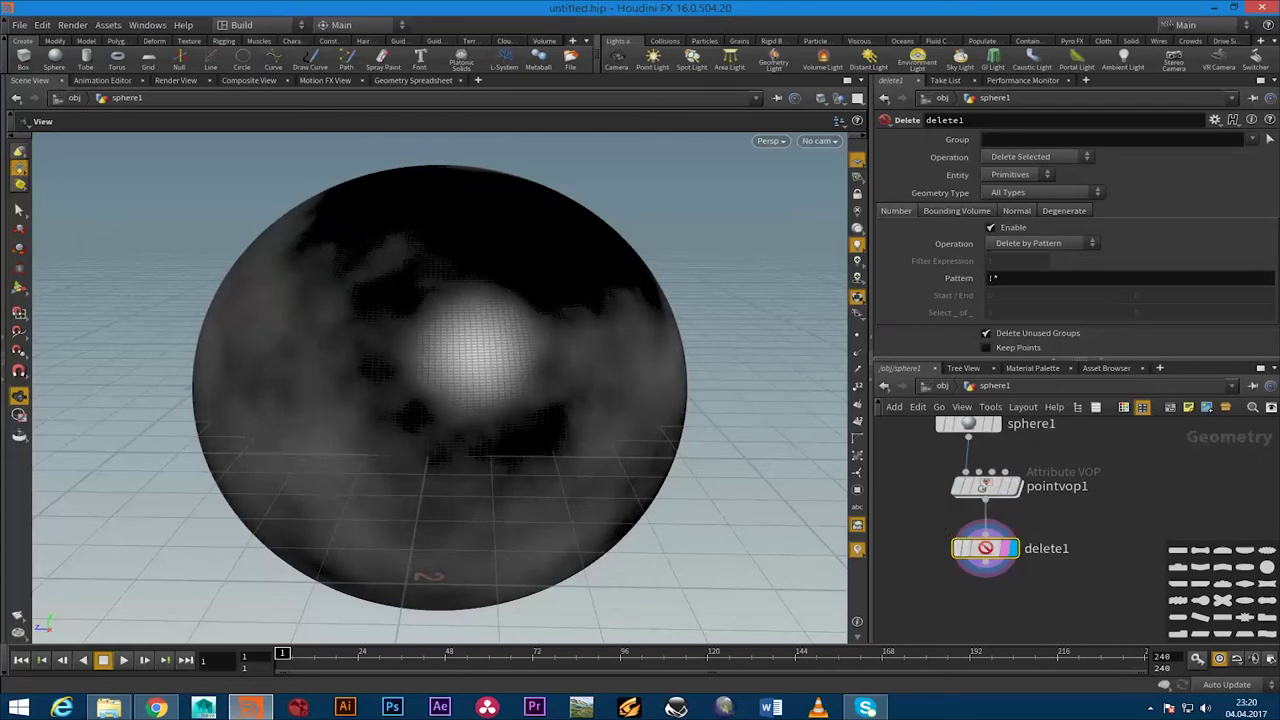
# Set delete1's Entity to Points and Operation to Delete by Expression
pyautogui.click(1030, 157)
pyautogui.click(1019, 170)
pyautogui.click(1017, 175)
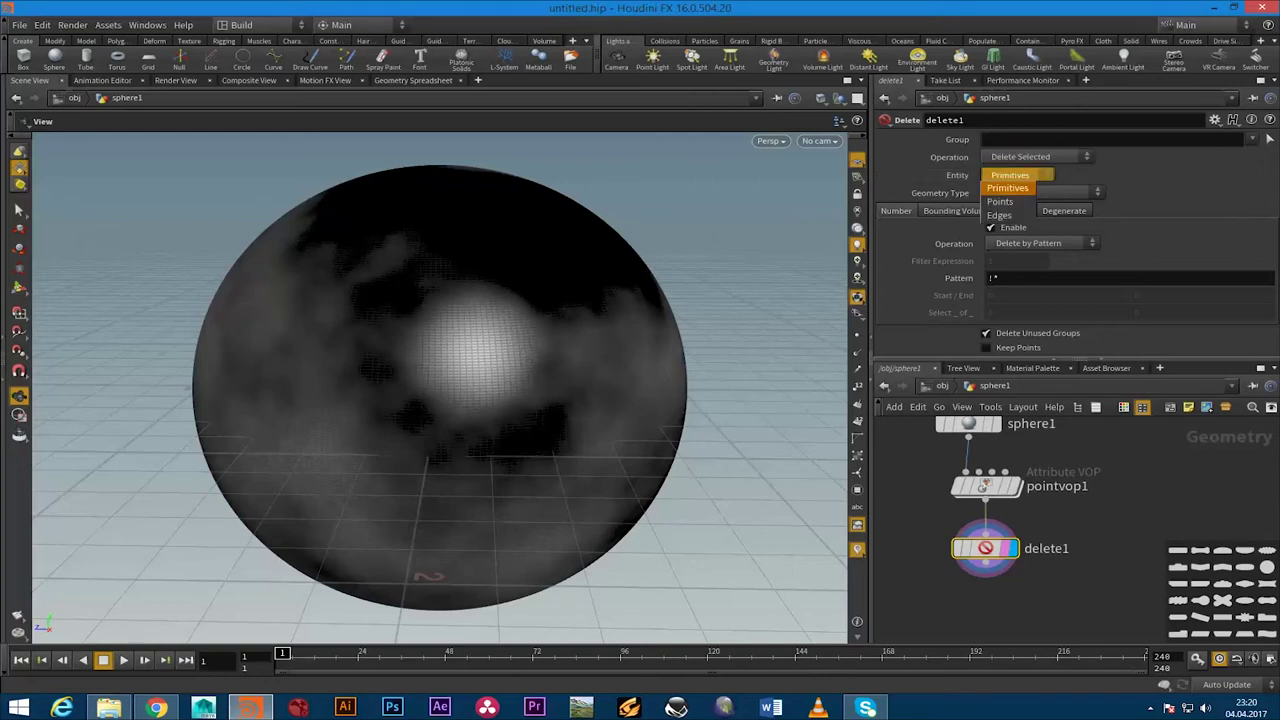
pyautogui.click(1000, 201)
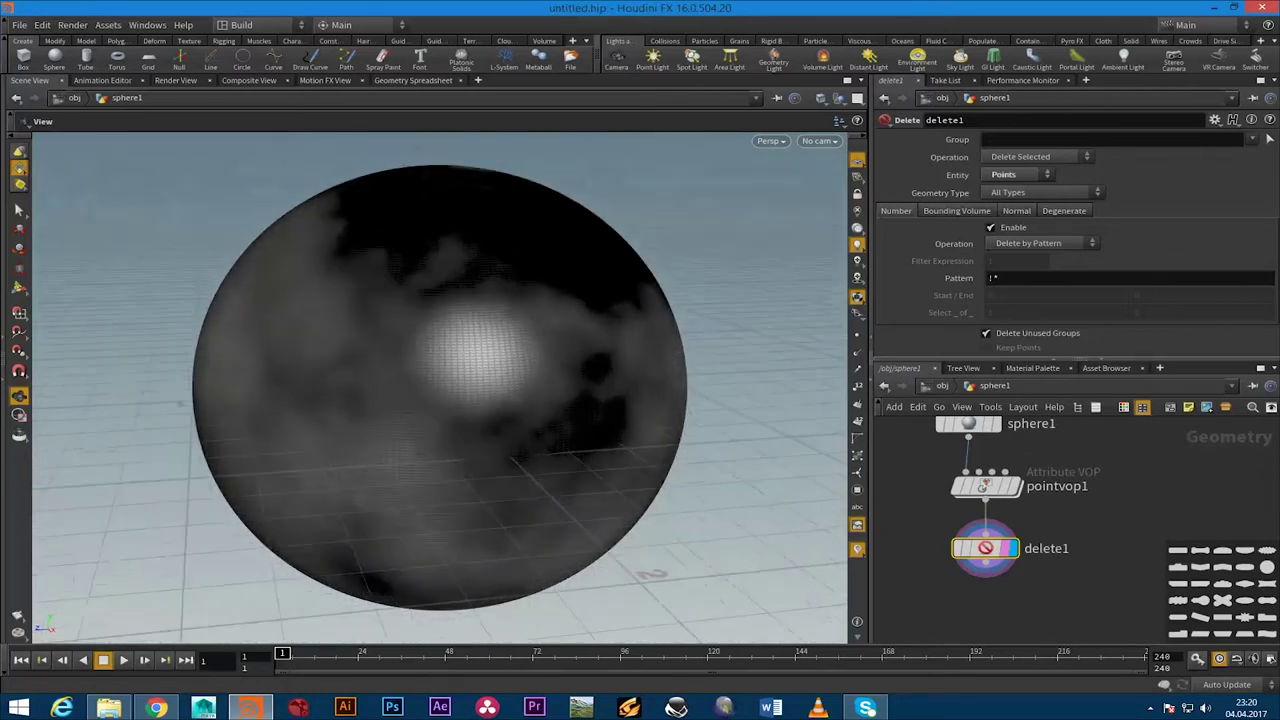
pyautogui.keyDown('alt'); pyautogui.moveTo(440, 450); pyautogui.dragTo(440, 390); pyautogui.keyUp('alt')
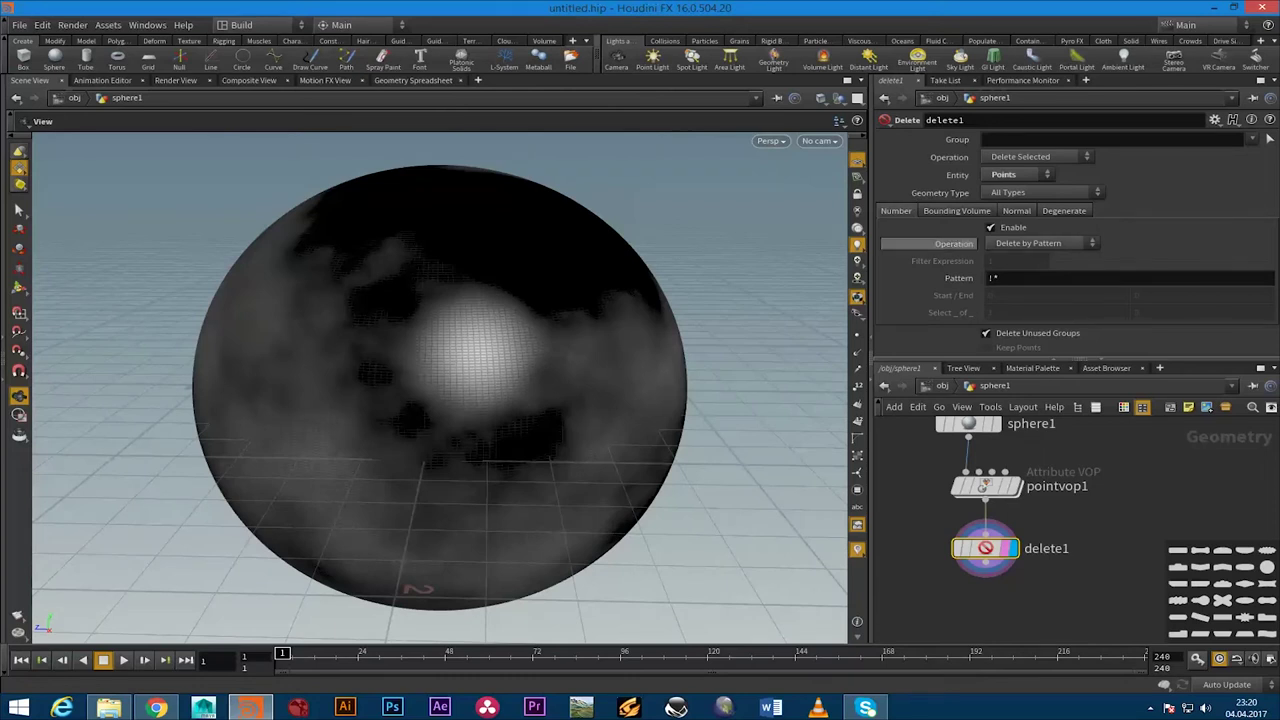
pyautogui.click(1040, 243)
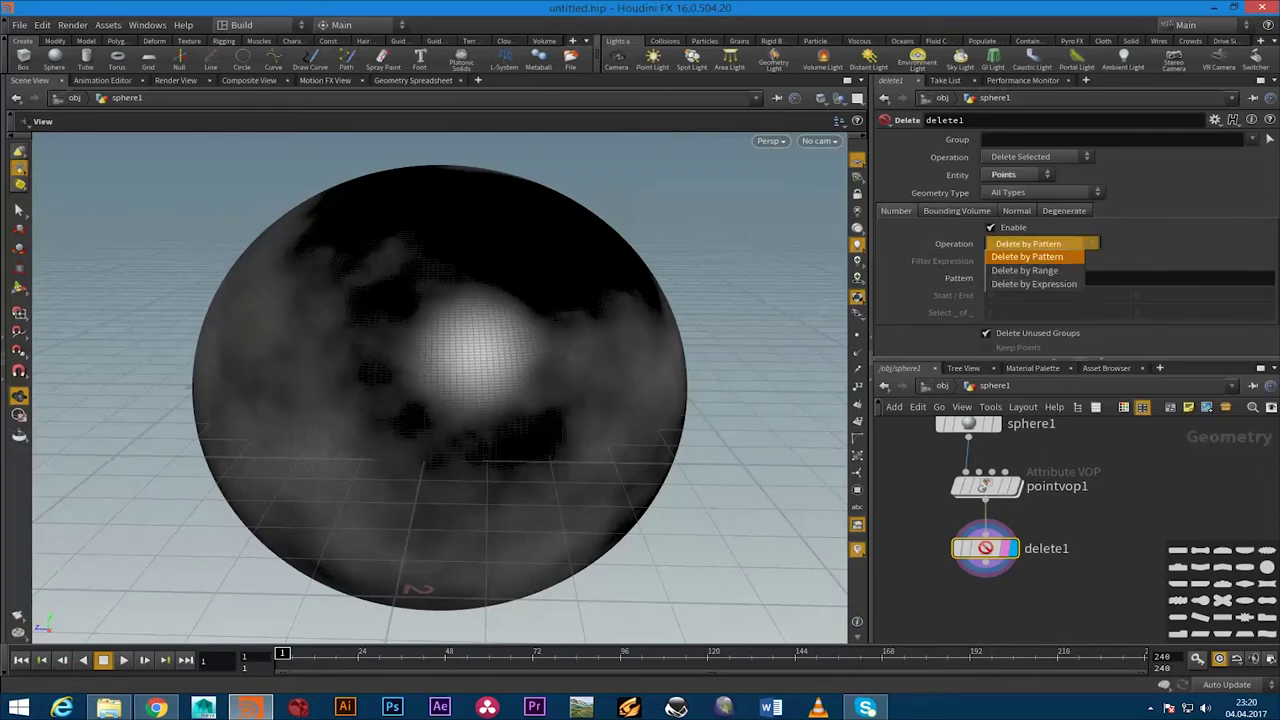
pyautogui.click(1034, 283)
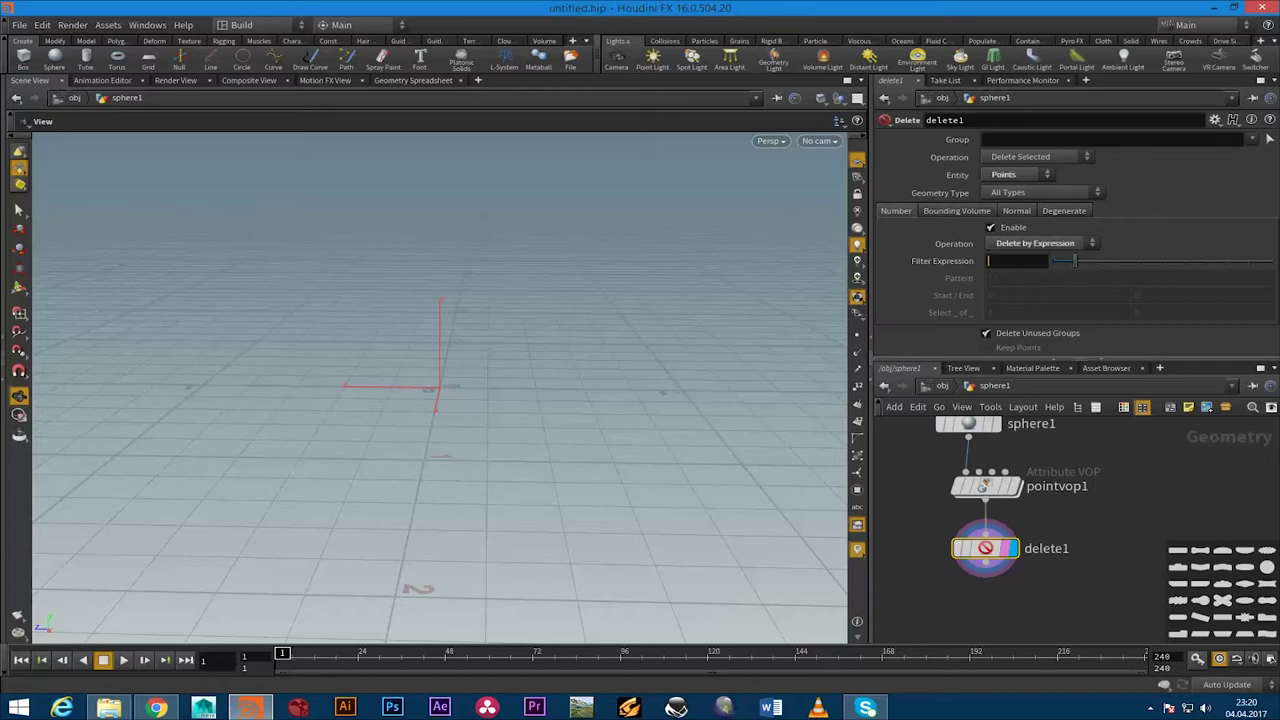
# Enter $CR<0.1 as delete1's Filter Expression and orbit and zoom to inspect the holes
pyautogui.write('$')
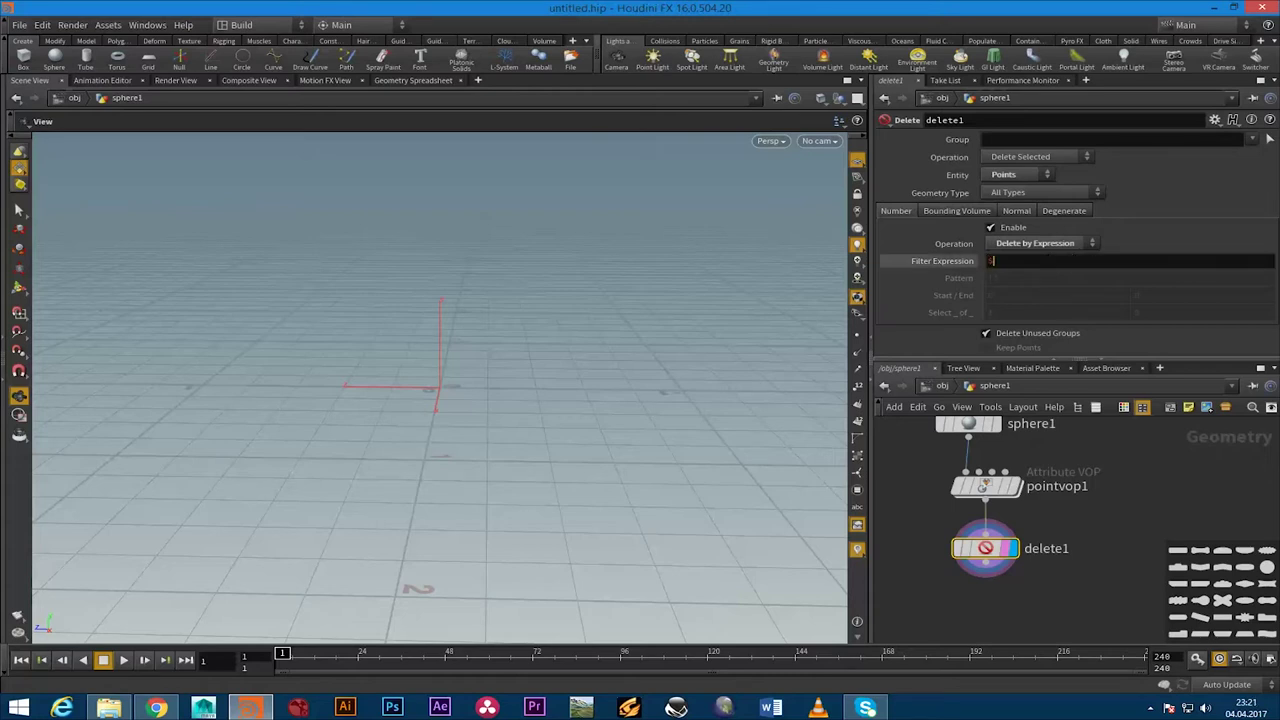
pyautogui.write('CR')
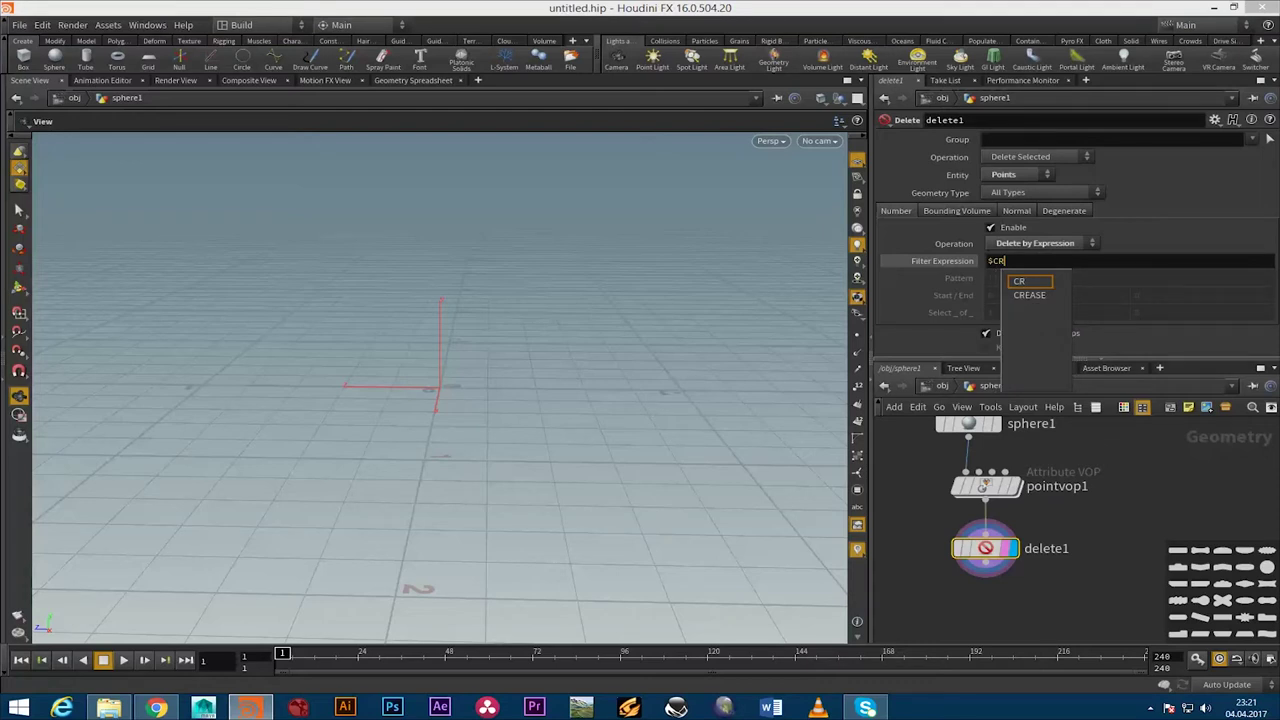
pyautogui.write('<0.1')
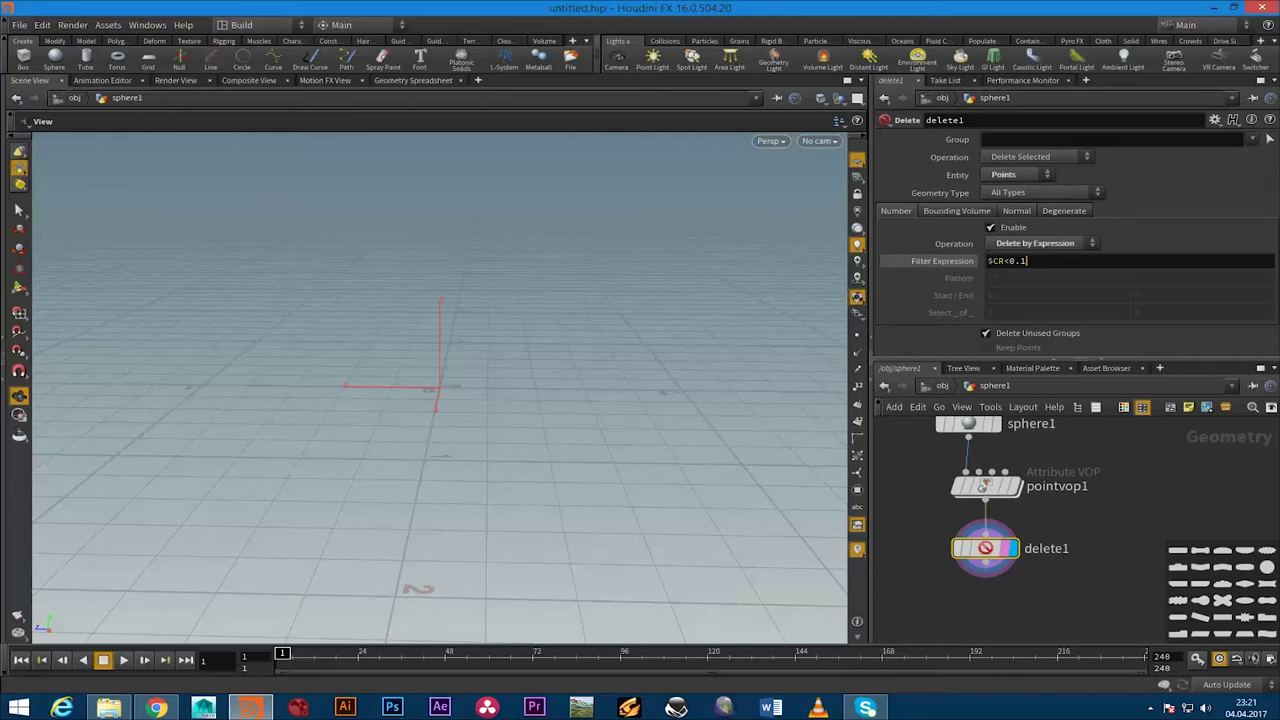
pyautogui.press('Return')
pyautogui.moveTo(440, 400)
pyautogui.mouseDown()
pyautogui.moveTo(520, 420)
pyautogui.moveTo(600, 400)
pyautogui.mouseUp()
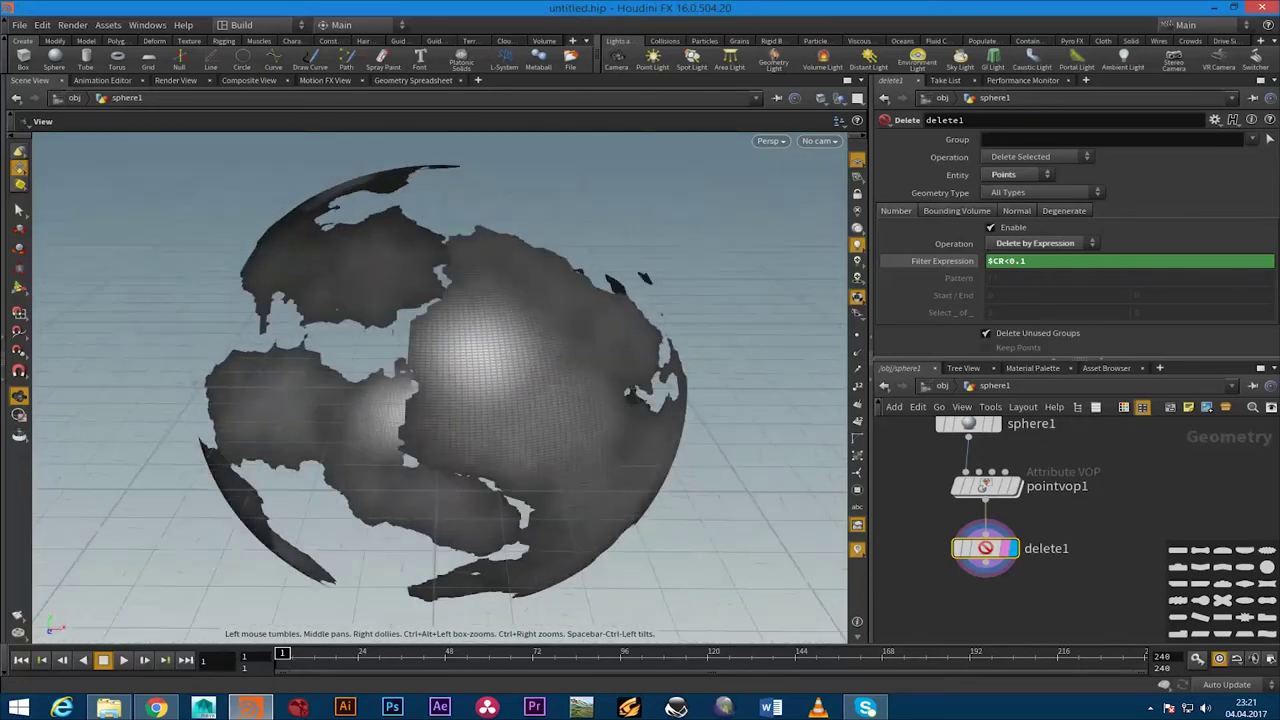
pyautogui.scroll(5, 440, 390)
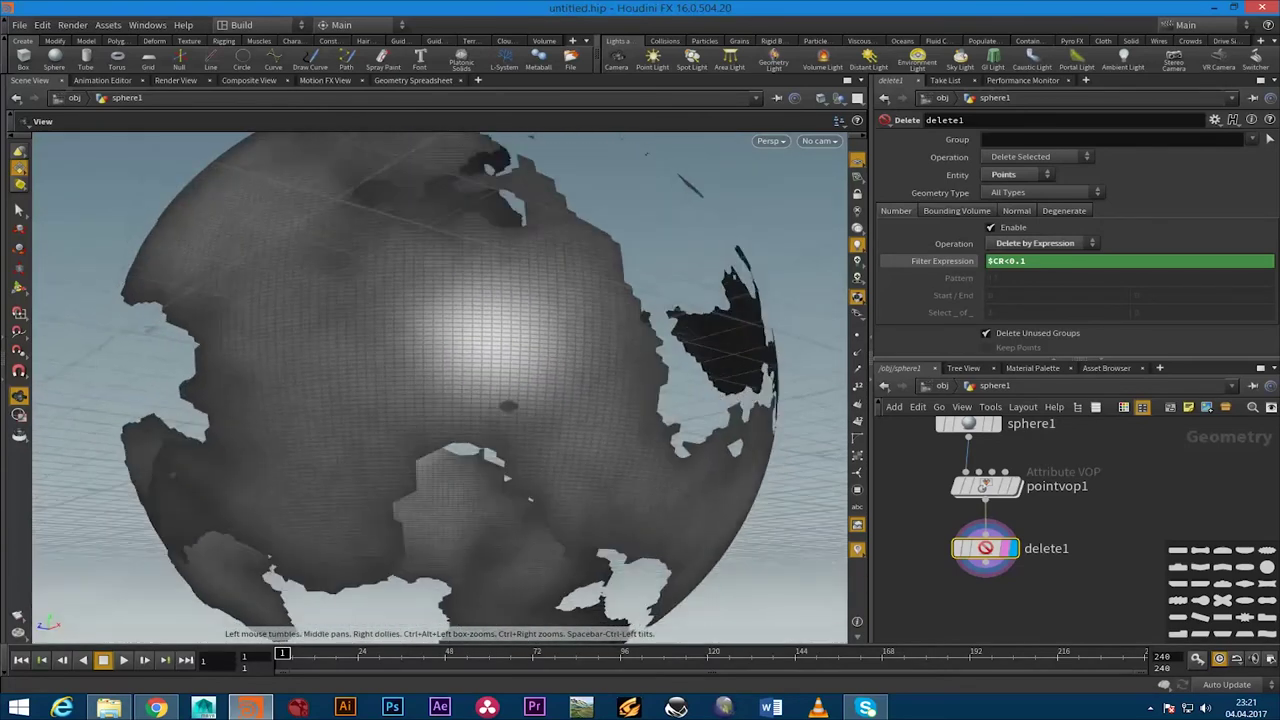
pyautogui.scroll(-5, 440, 390)
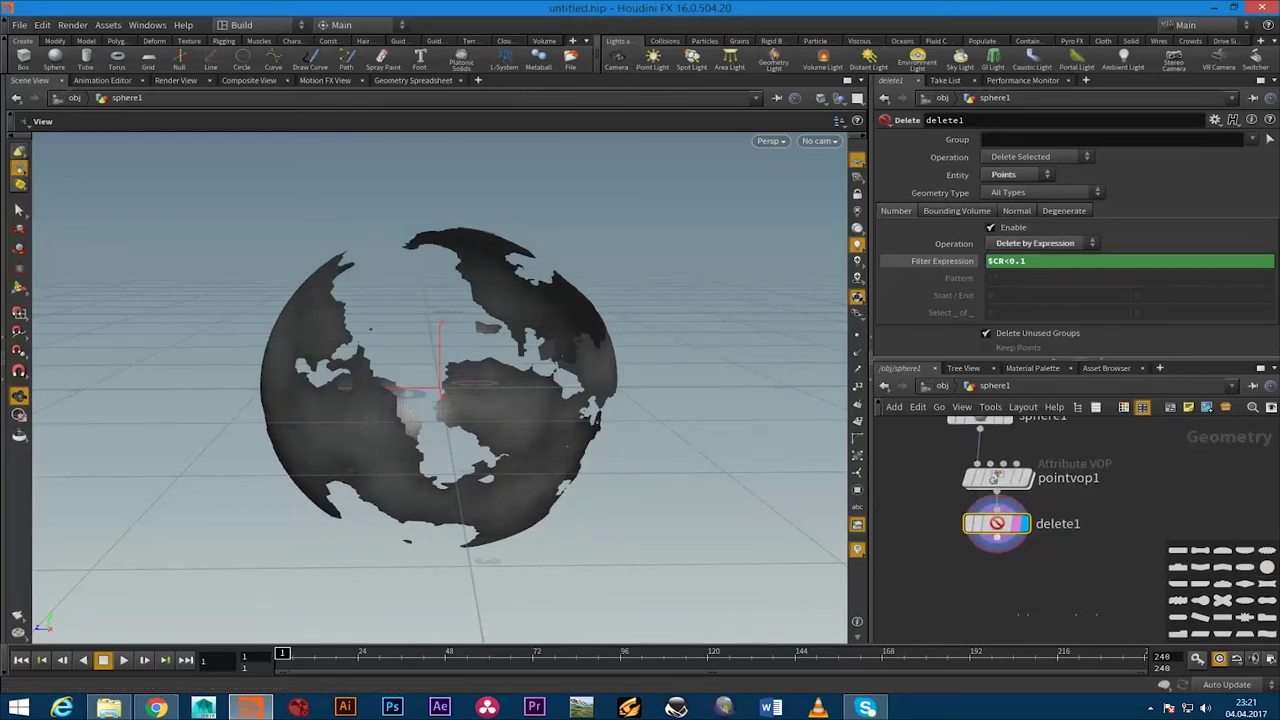
# Add a Point VOP pointvop2 after delete1 and dive inside it
pyautogui.press('Tab')
pyautogui.write('poi')
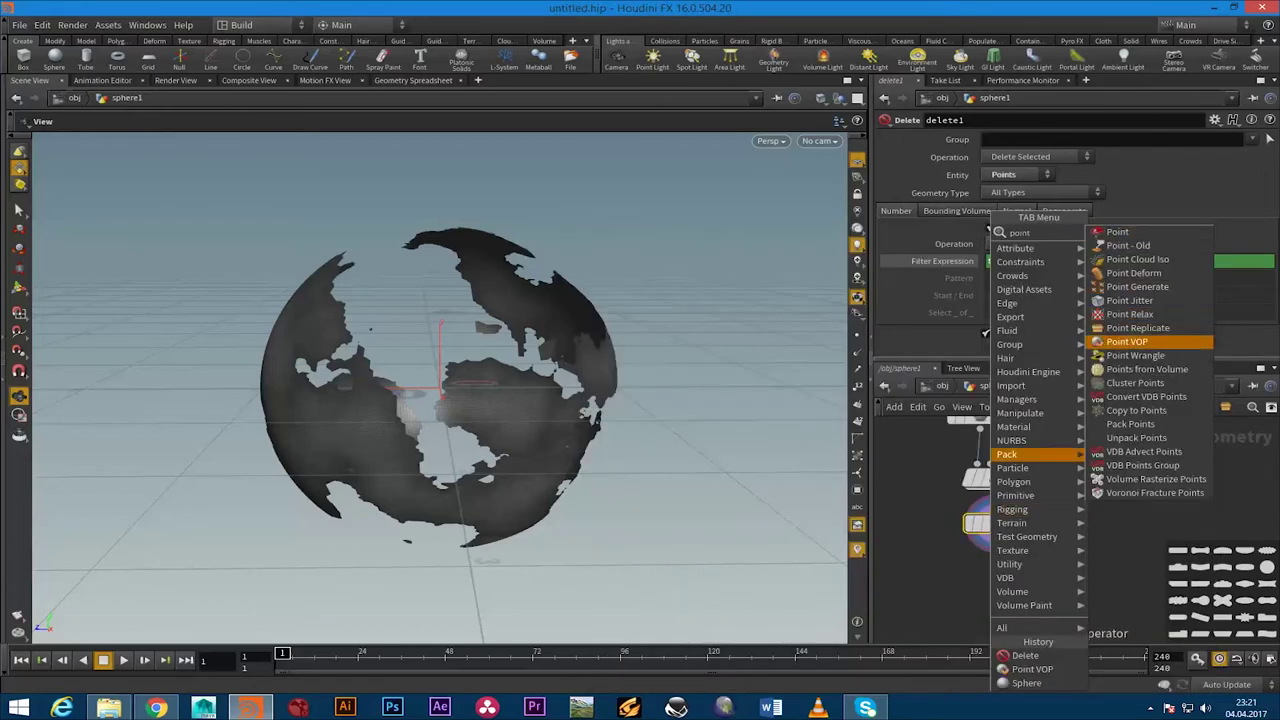
pyautogui.click(1127, 341)
pyautogui.moveTo(990, 582); pyautogui.dragTo(1015, 579)
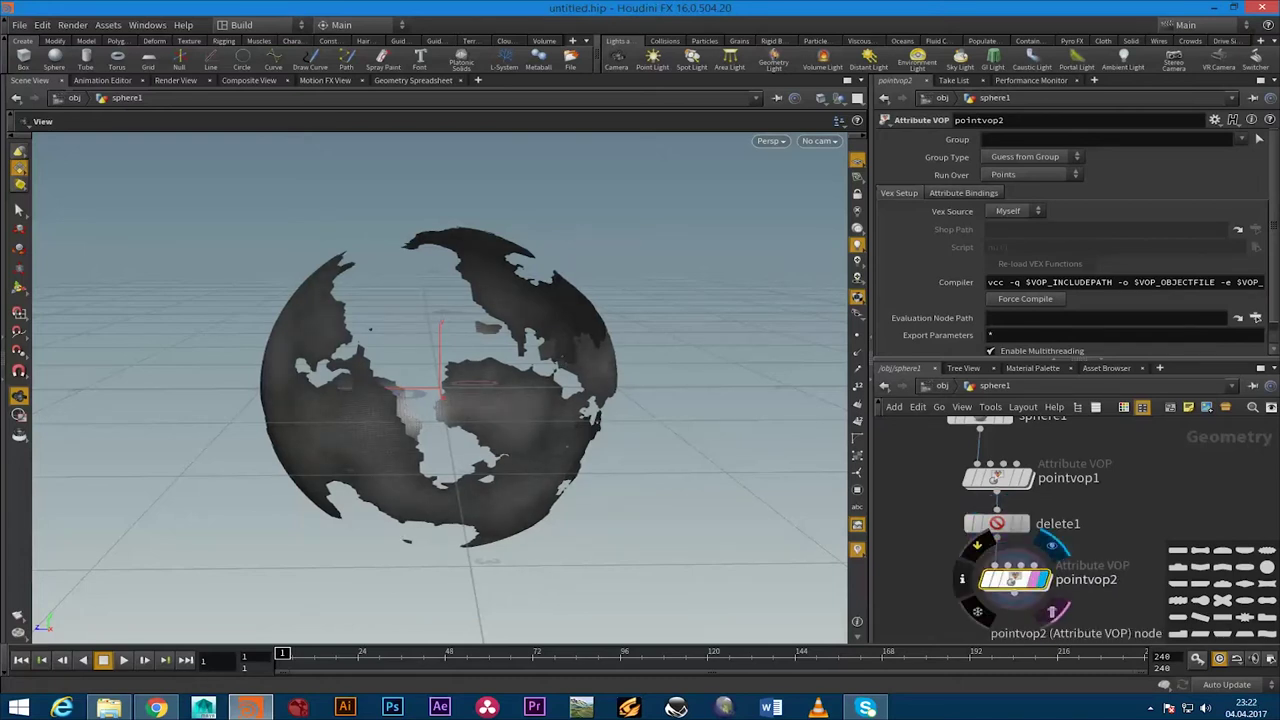
pyautogui.doubleClick(1013, 579)
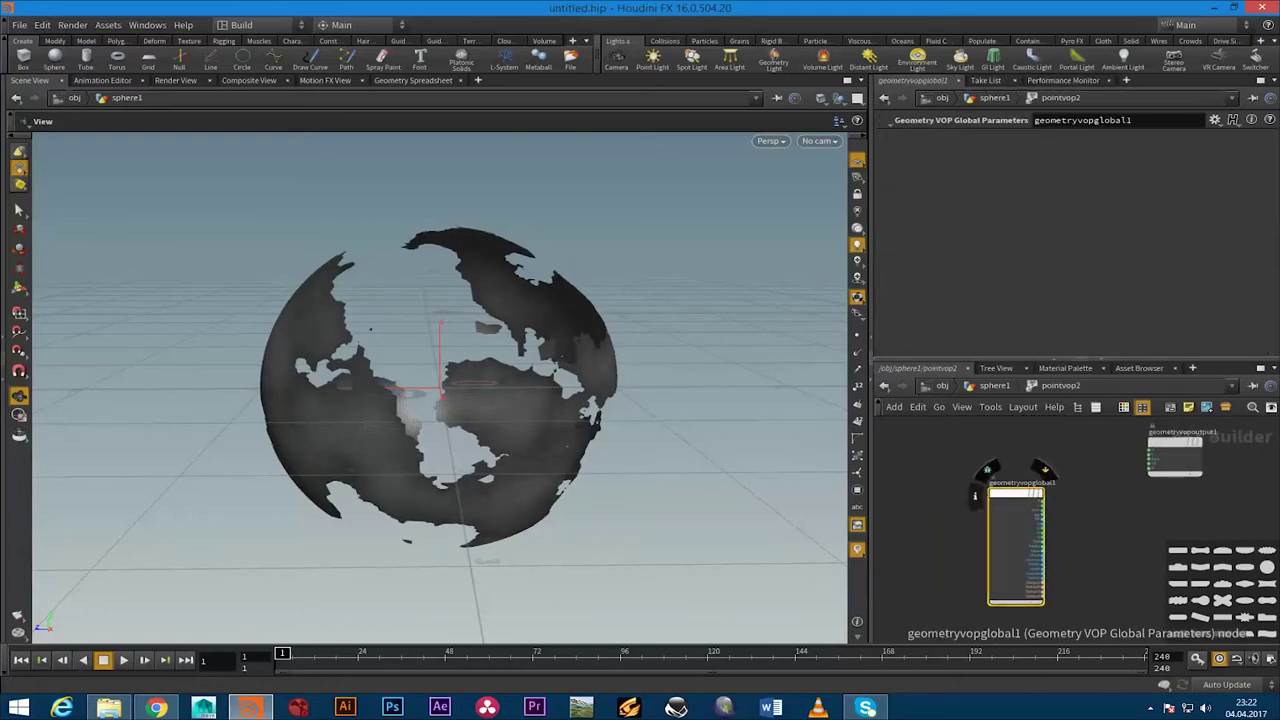
# Wire a global output into the output node's Cd input and frame both nodes
pyautogui.scroll(2, 942, 478)
pyautogui.scroll(2, 942, 478)
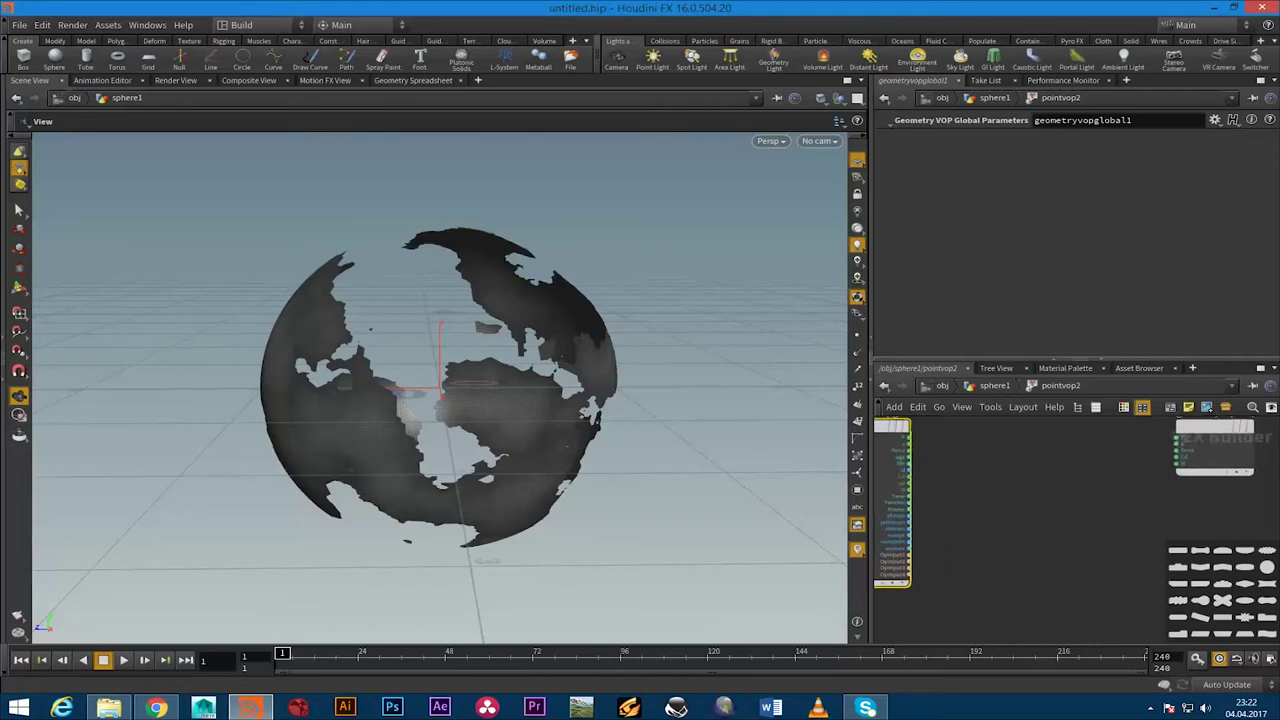
pyautogui.scroll(2, 942, 478)
pyautogui.scroll(1, 942, 478)
pyautogui.click(916, 468)
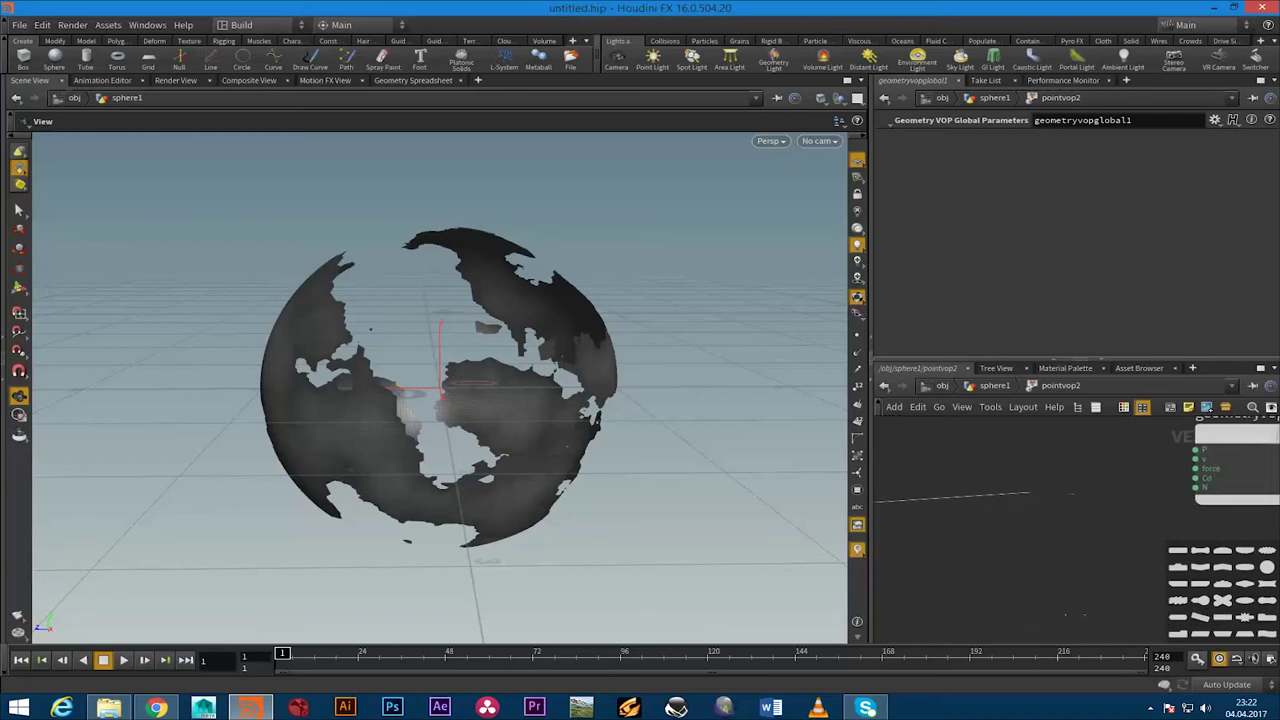
pyautogui.click(1194, 478)
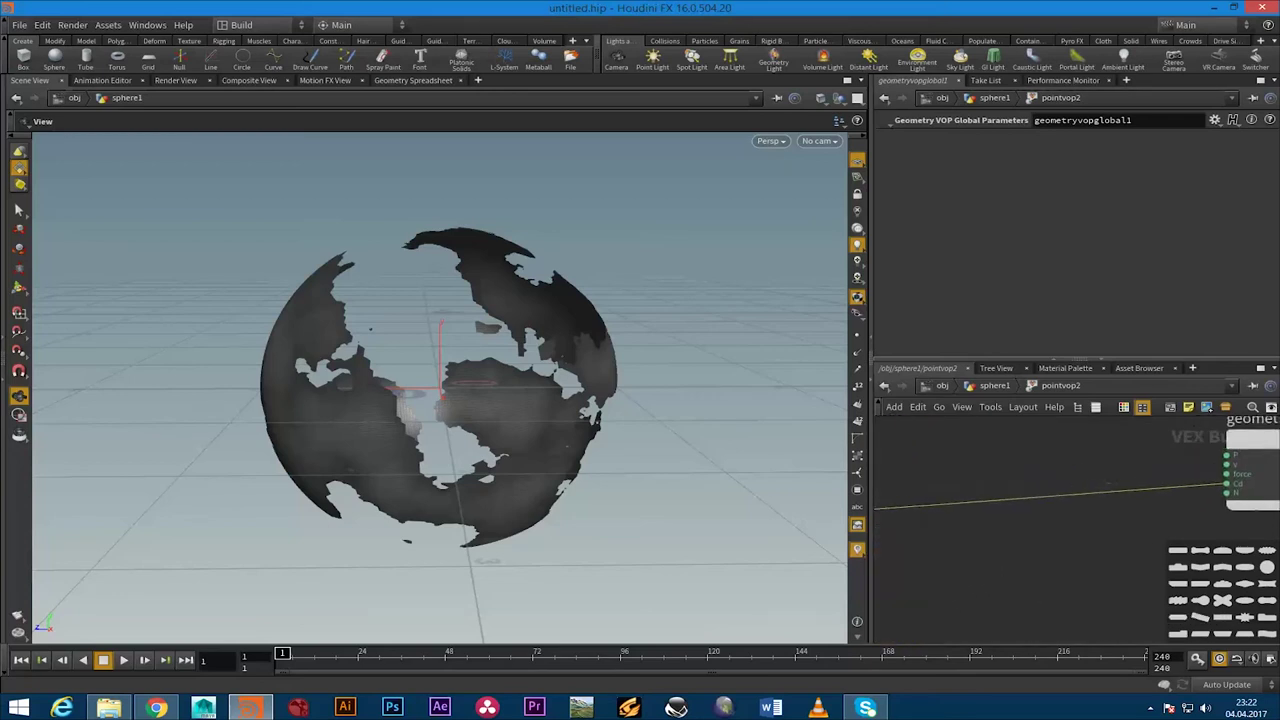
pyautogui.moveTo(1275, 440); pyautogui.dragTo(1222, 436, button='middle')
pyautogui.press('h')
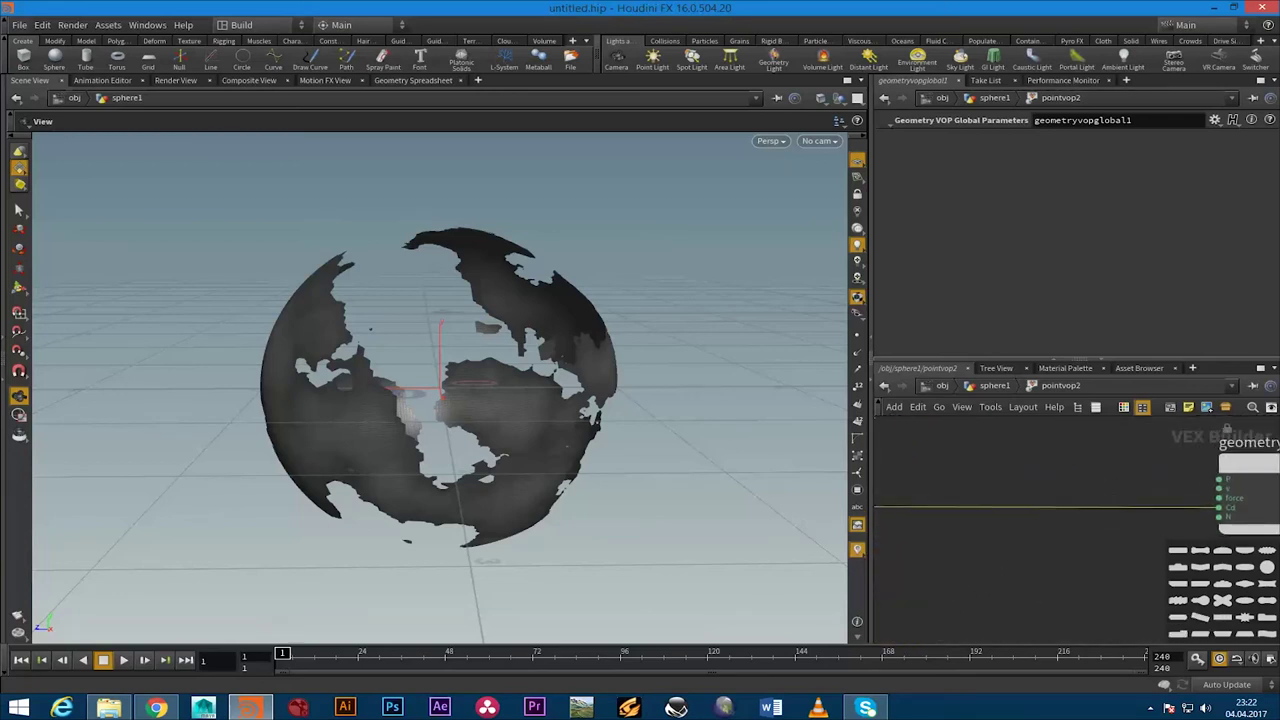
# Add a Ramp Parameter ramp1 and set its type to Spline Ramp (float)
pyautogui.press('Tab')
pyautogui.write('ramp')
pyautogui.press('Down')
pyautogui.press('Down')
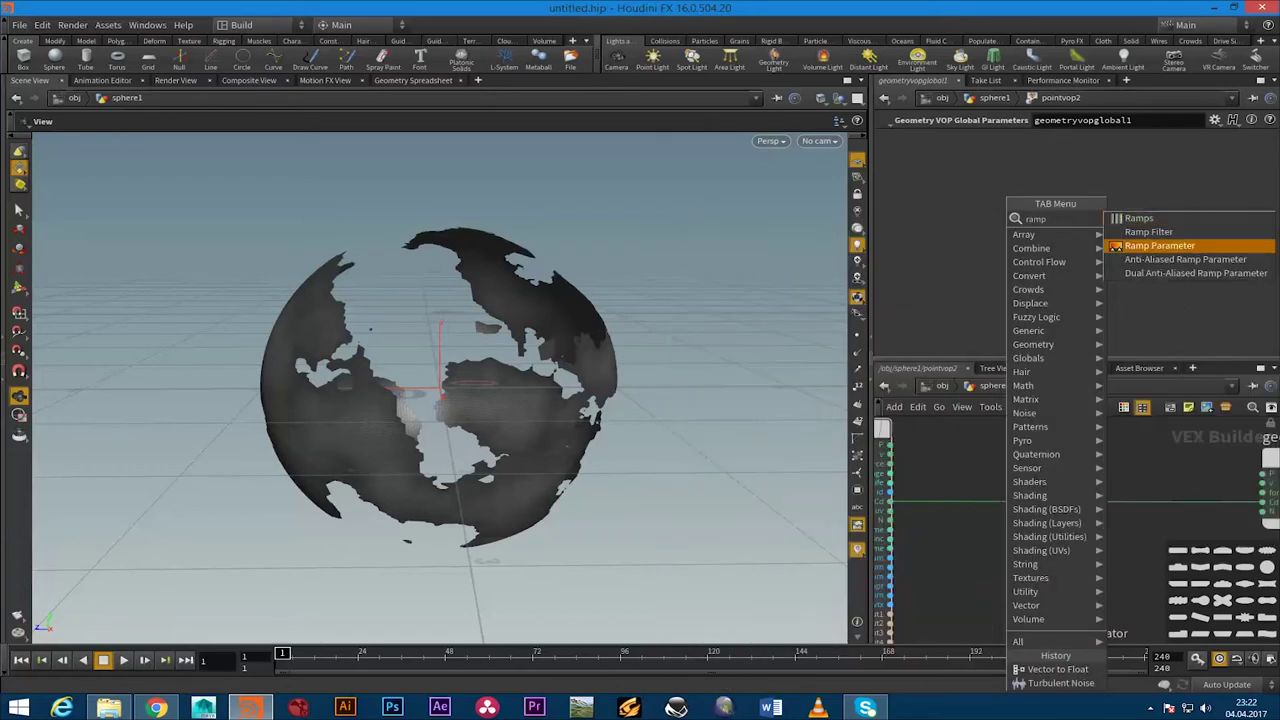
pyautogui.press('Return')
pyautogui.click(1073, 500)
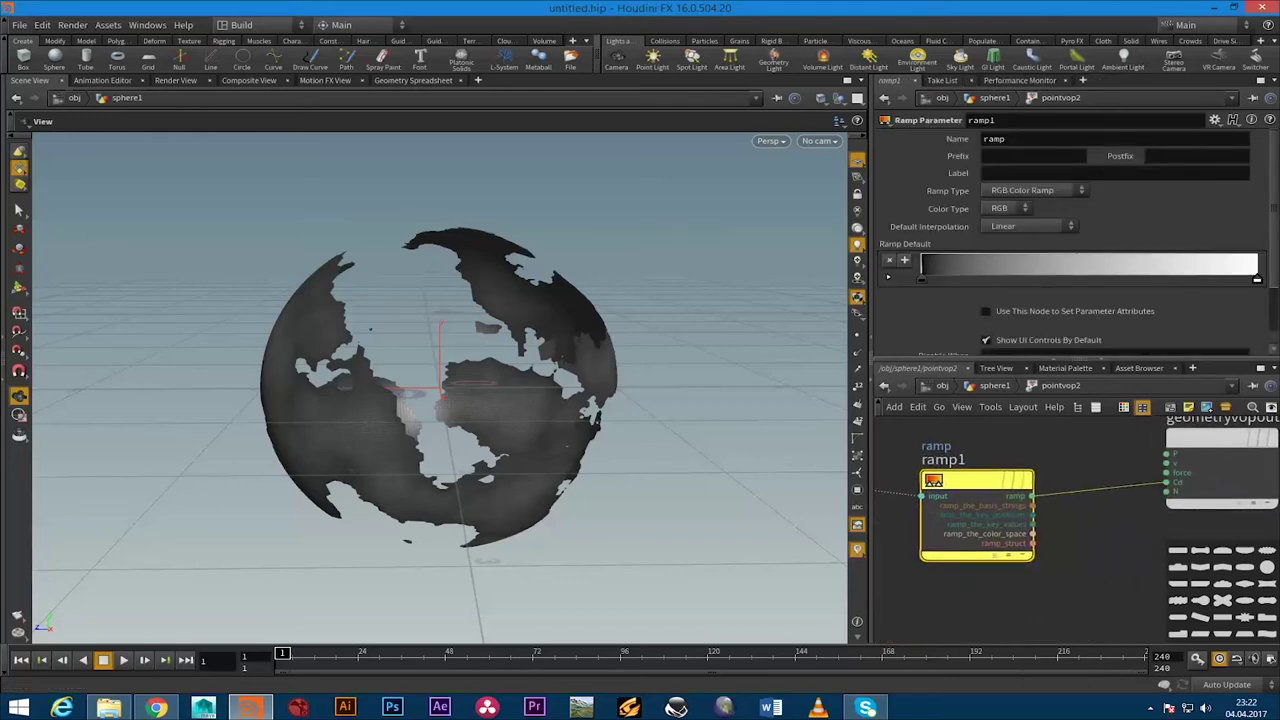
pyautogui.click(1037, 190)
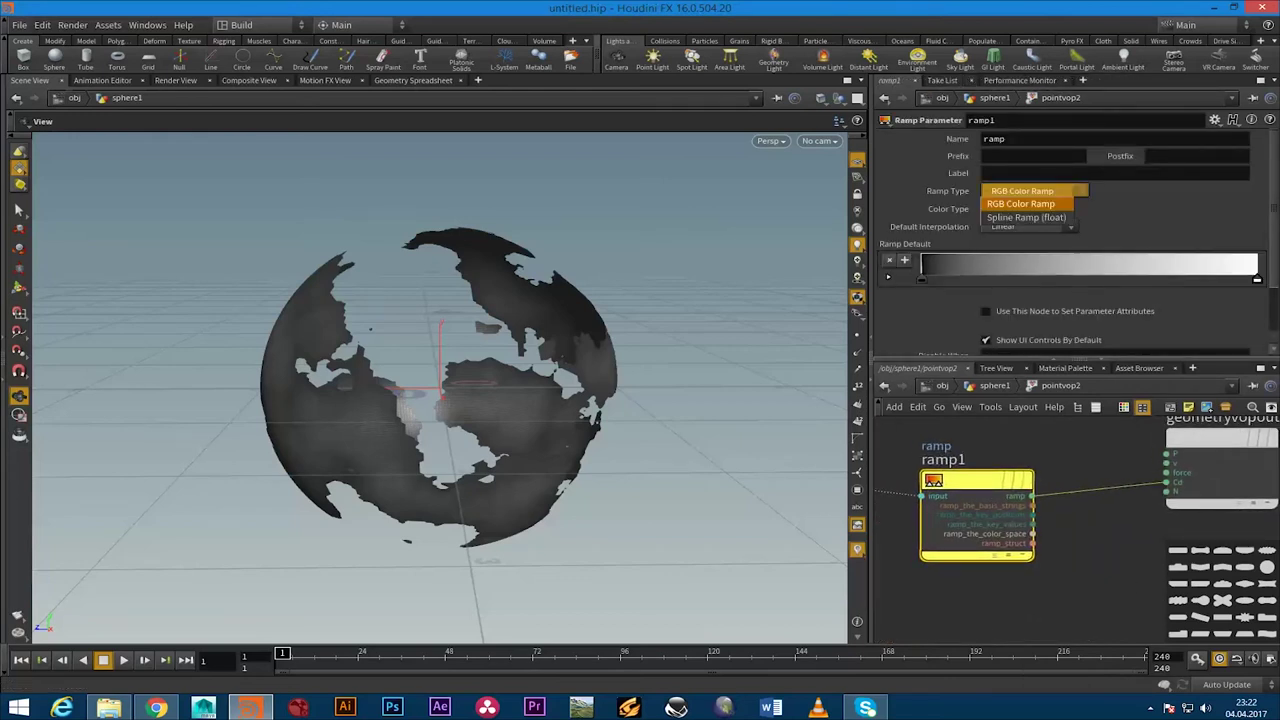
pyautogui.click(1026, 217)
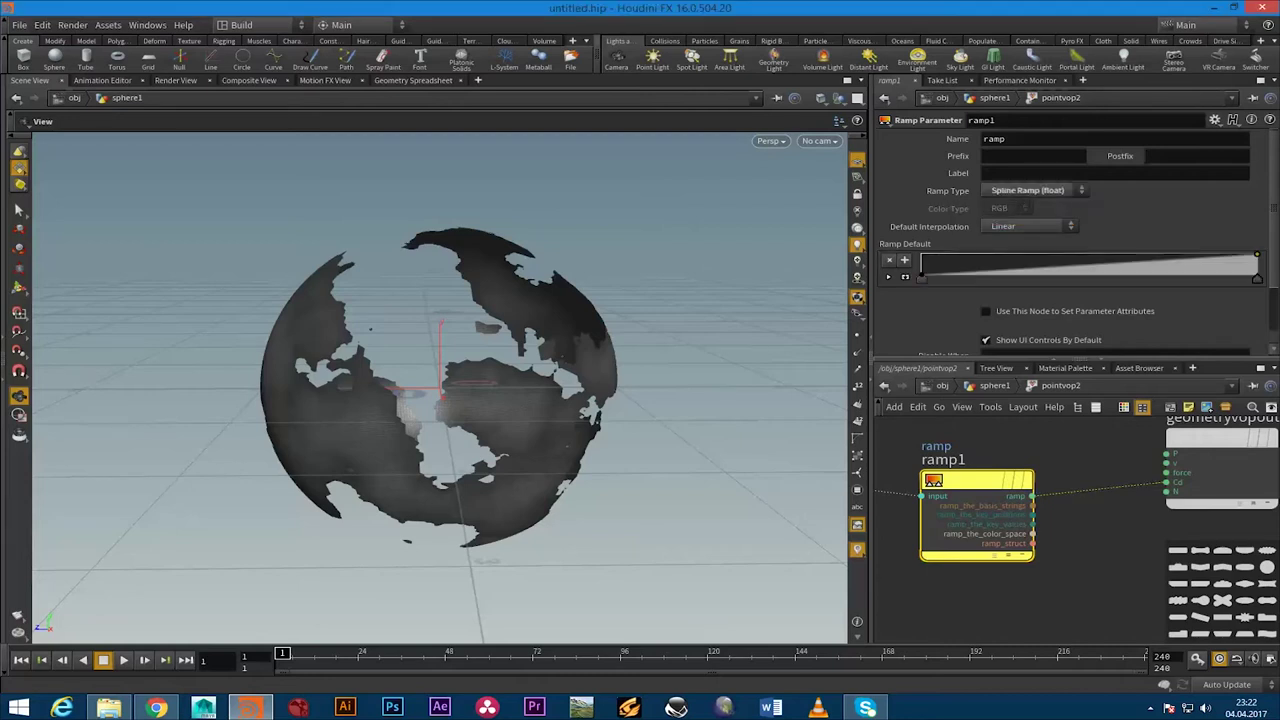
# Move ramp1's left key toward the right end, then return to the sphere1 level
pyautogui.moveTo(921, 278)
pyautogui.mouseDown()
pyautogui.moveTo(1080, 278)
pyautogui.moveTo(921, 278)
pyautogui.mouseUp()
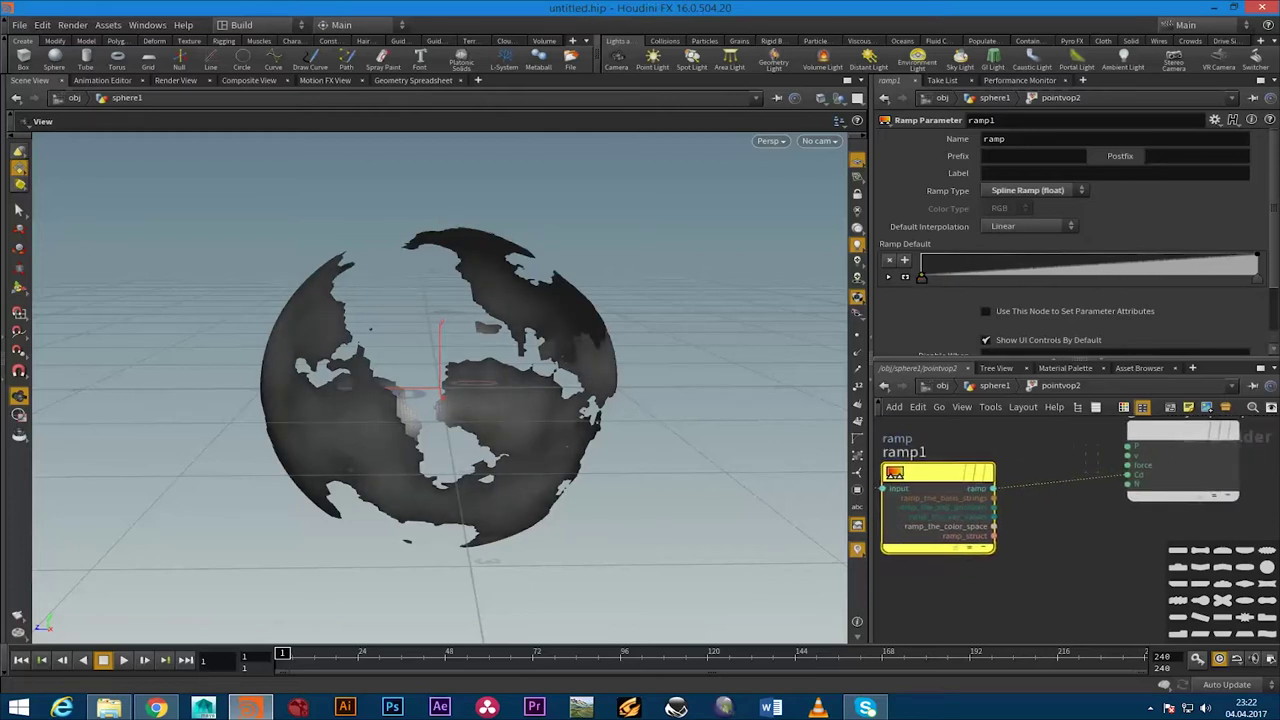
pyautogui.scroll(-3, 1075, 510)
pyautogui.moveTo(1100, 520); pyautogui.dragTo(996, 507, button='middle')
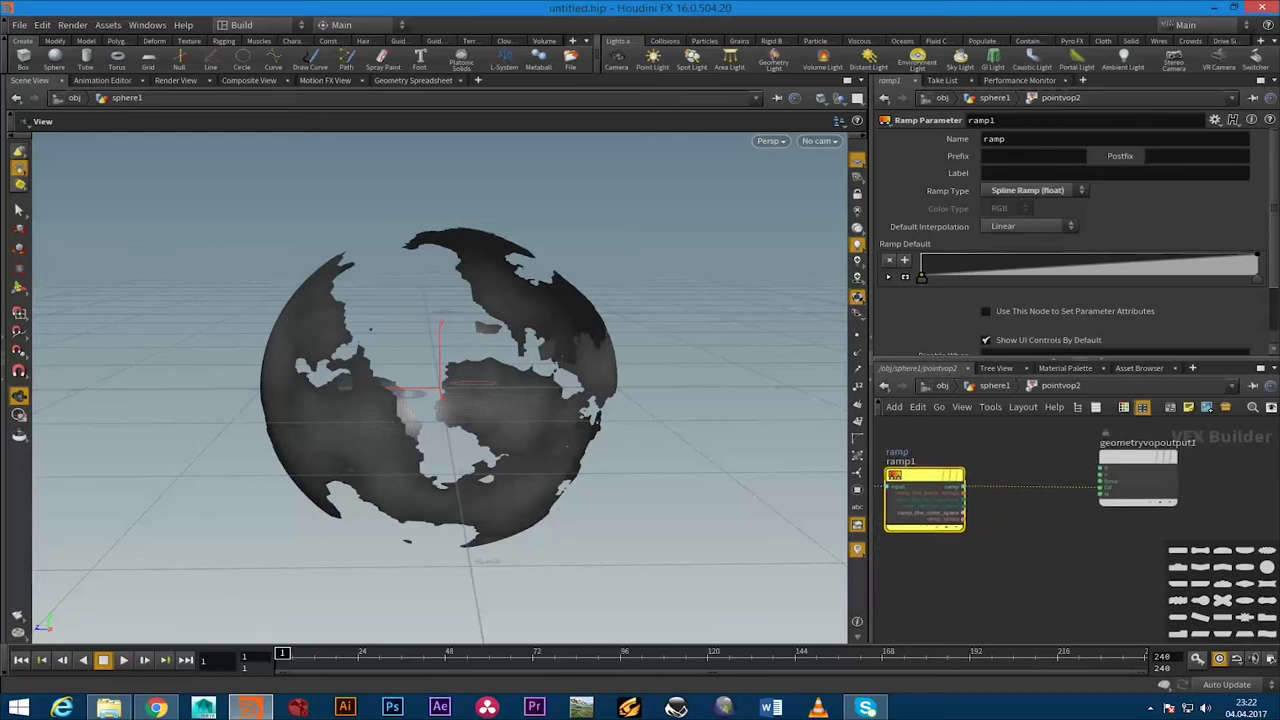
pyautogui.press('u')
pyautogui.scroll(3, 1030, 520)
pyautogui.scroll(-3, 1070, 250)
# Slide pointvop2's first ramp key to 0.963636 and keyframe its position
pyautogui.scroll(-1, 1070, 250)
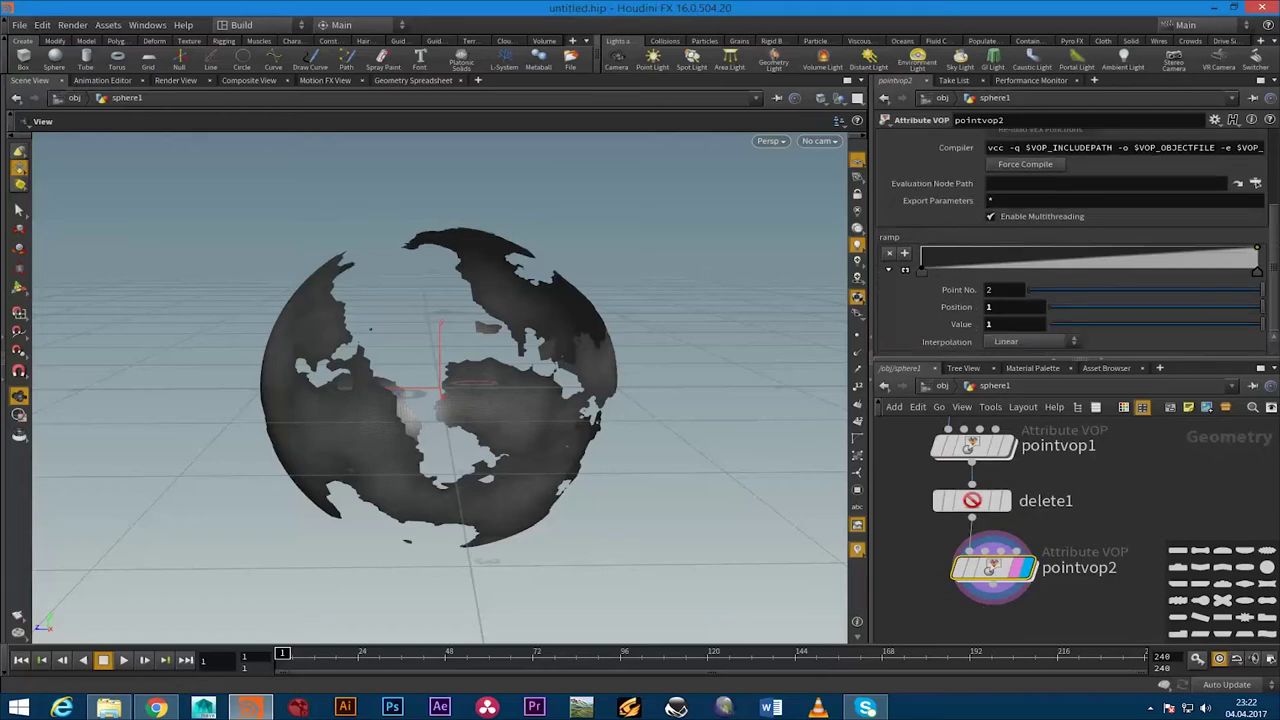
pyautogui.click(921, 270)
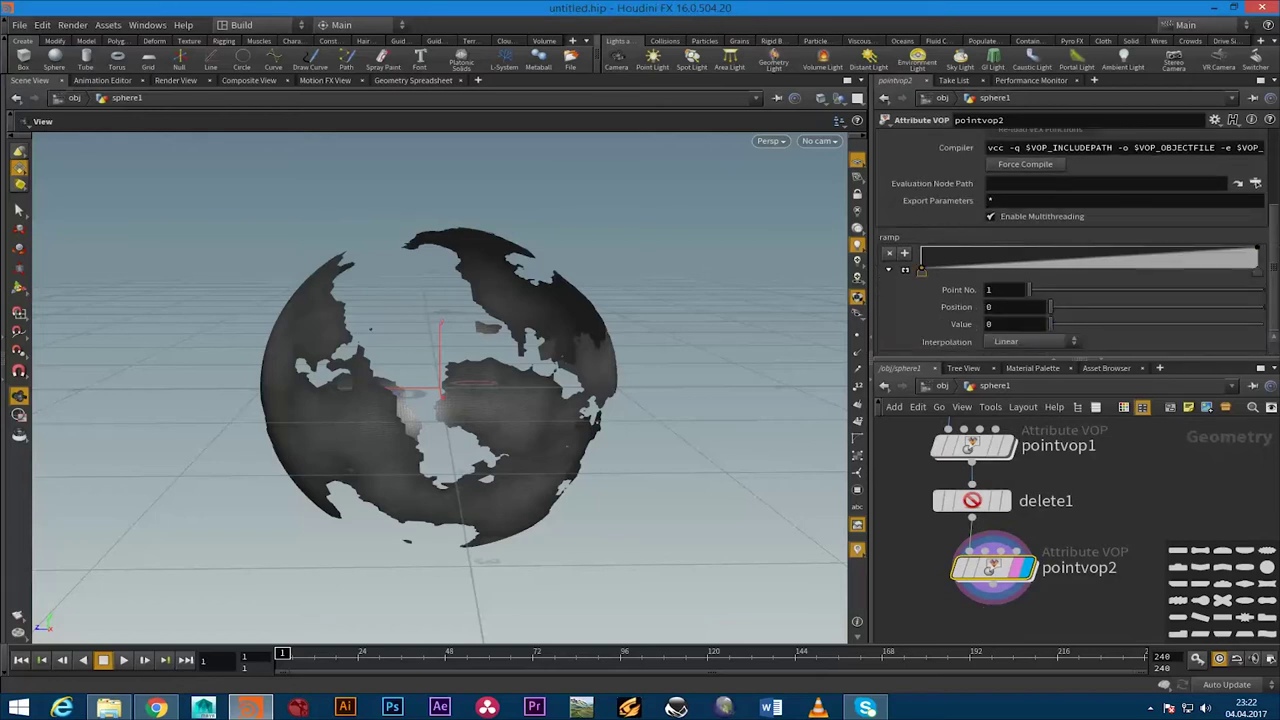
pyautogui.moveTo(921, 270); pyautogui.dragTo(1244, 270)
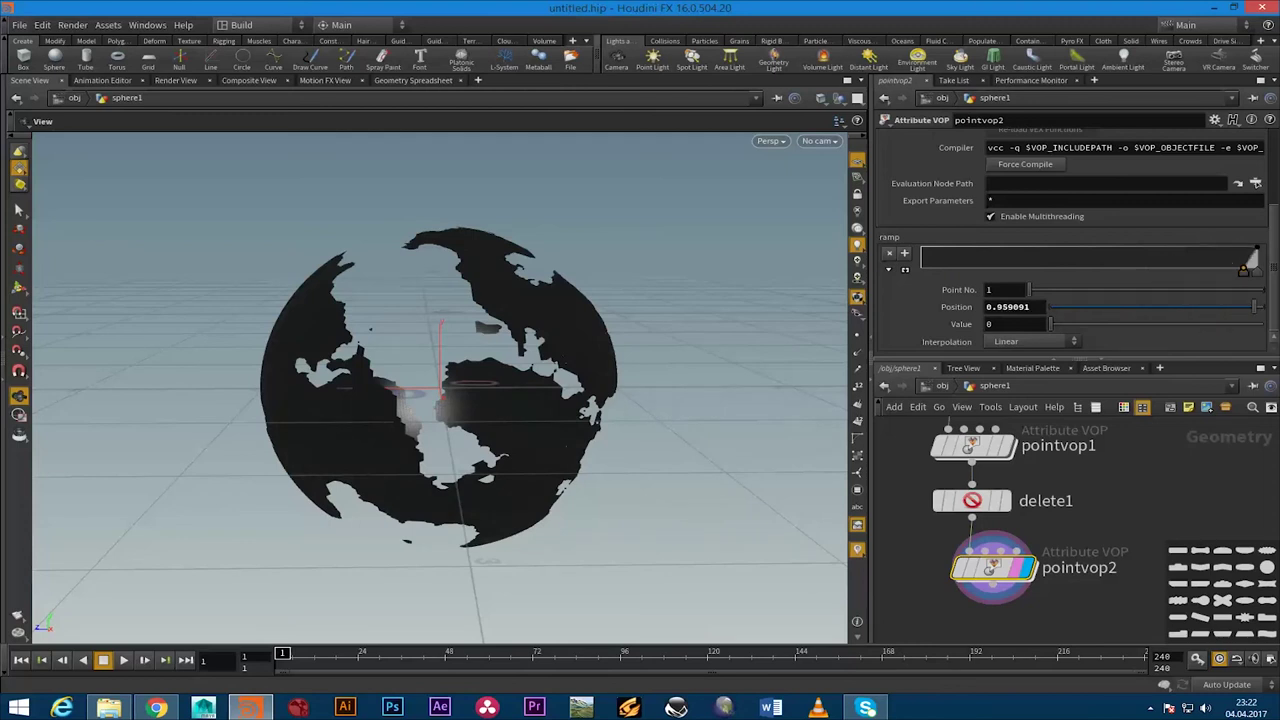
pyautogui.moveTo(440, 390); pyautogui.dragTo(580, 415)
pyautogui.moveTo(1244, 270)
pyautogui.mouseDown()
pyautogui.moveTo(921, 270)
pyautogui.moveTo(1257, 248)
pyautogui.moveTo(1072, 270)
pyautogui.moveTo(1245, 270)
pyautogui.mouseUp()
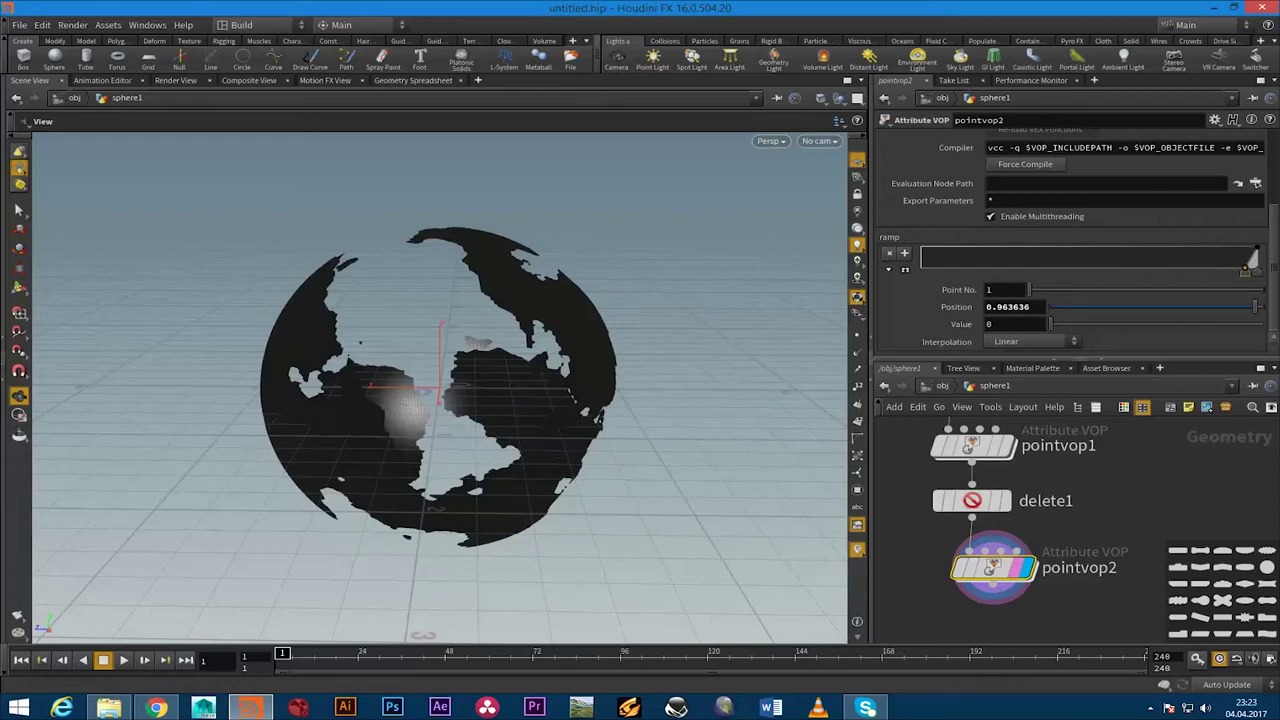
pyautogui.moveTo(1245, 270); pyautogui.dragTo(1245, 270)
pyautogui.keyDown('alt'); pyautogui.click(1010, 307); pyautogui.keyUp('alt')
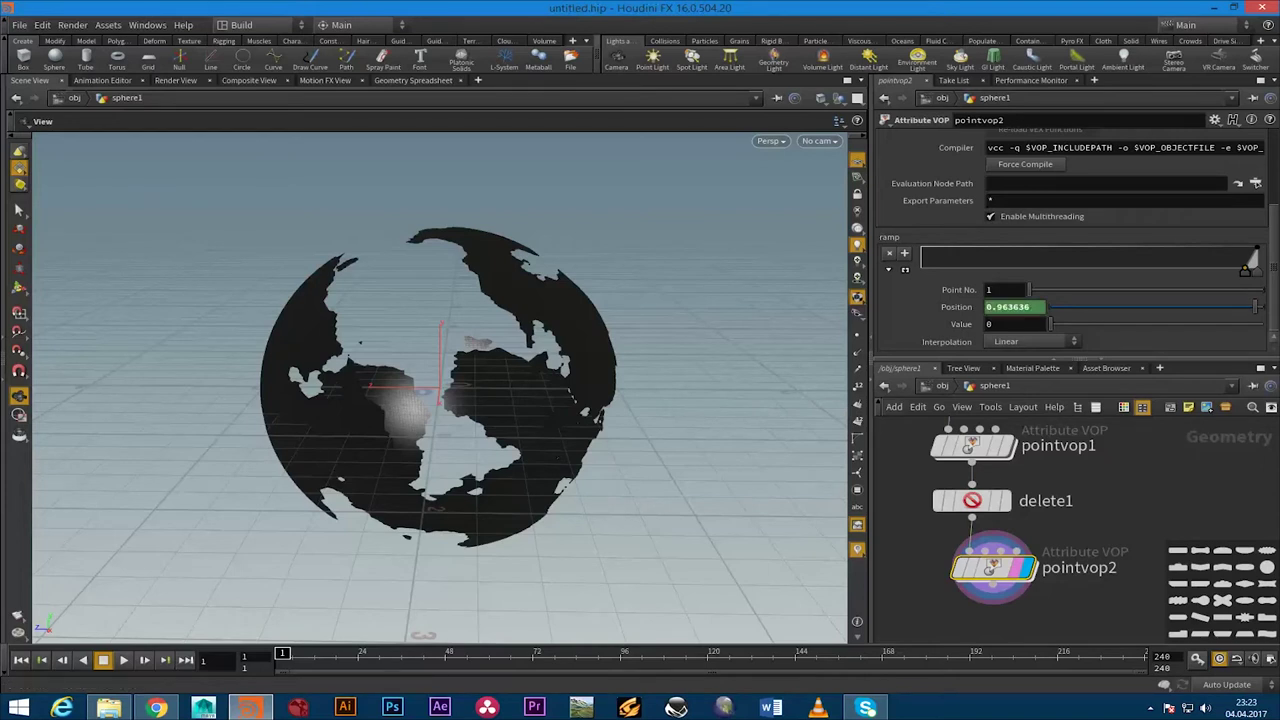
# On an earlier frame, move the ramp key position to 0, scrubbing the timeline to preview
pyautogui.press('Up')
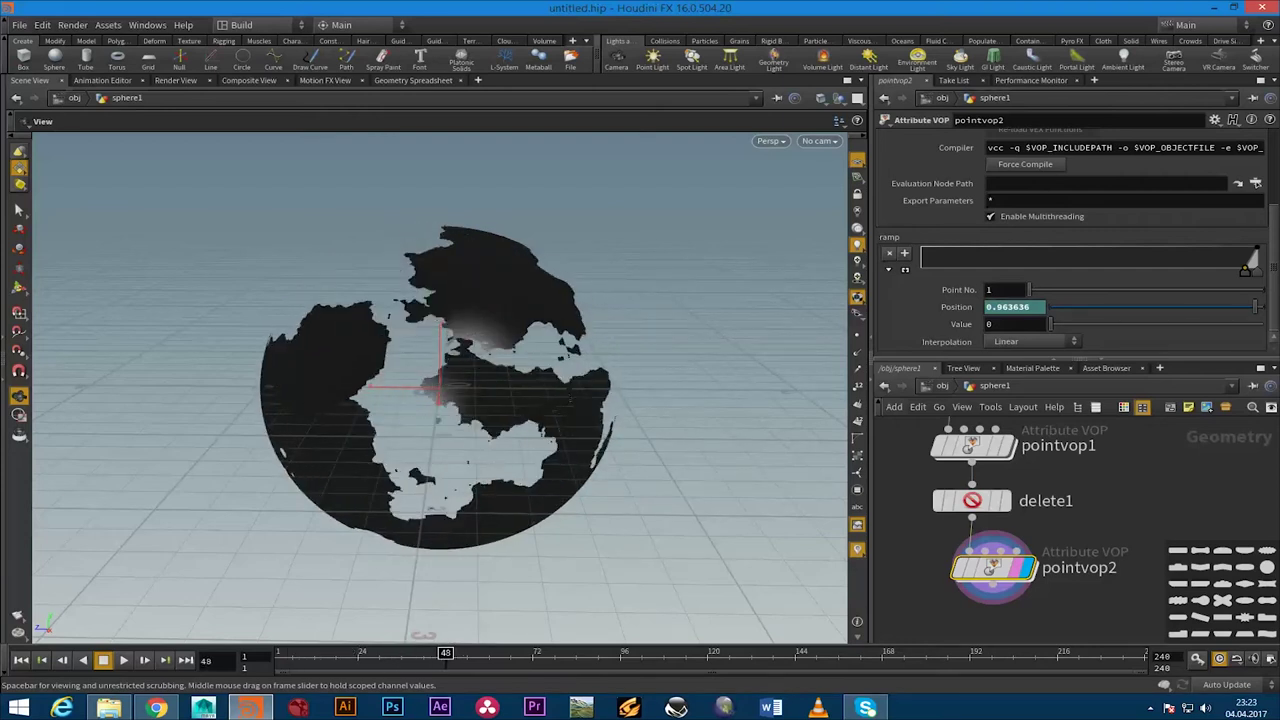
pyautogui.moveTo(445, 653); pyautogui.dragTo(362, 653)
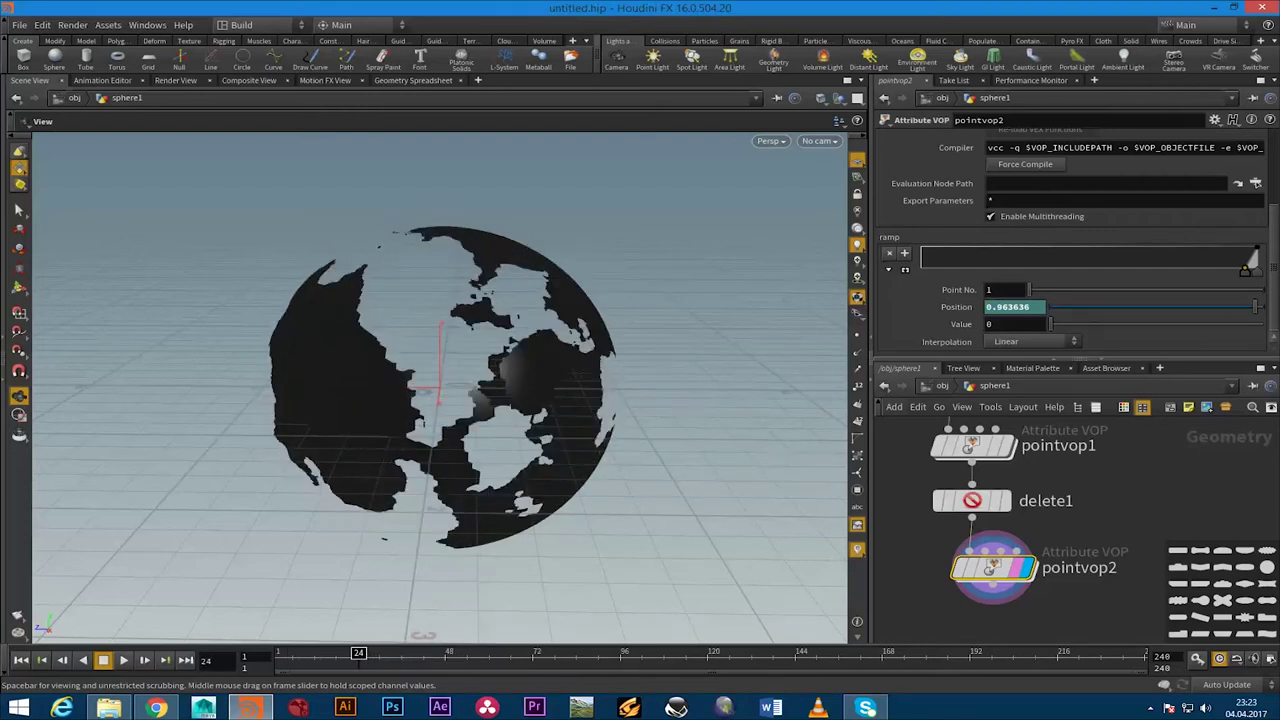
pyautogui.moveTo(1245, 268); pyautogui.dragTo(921, 270)
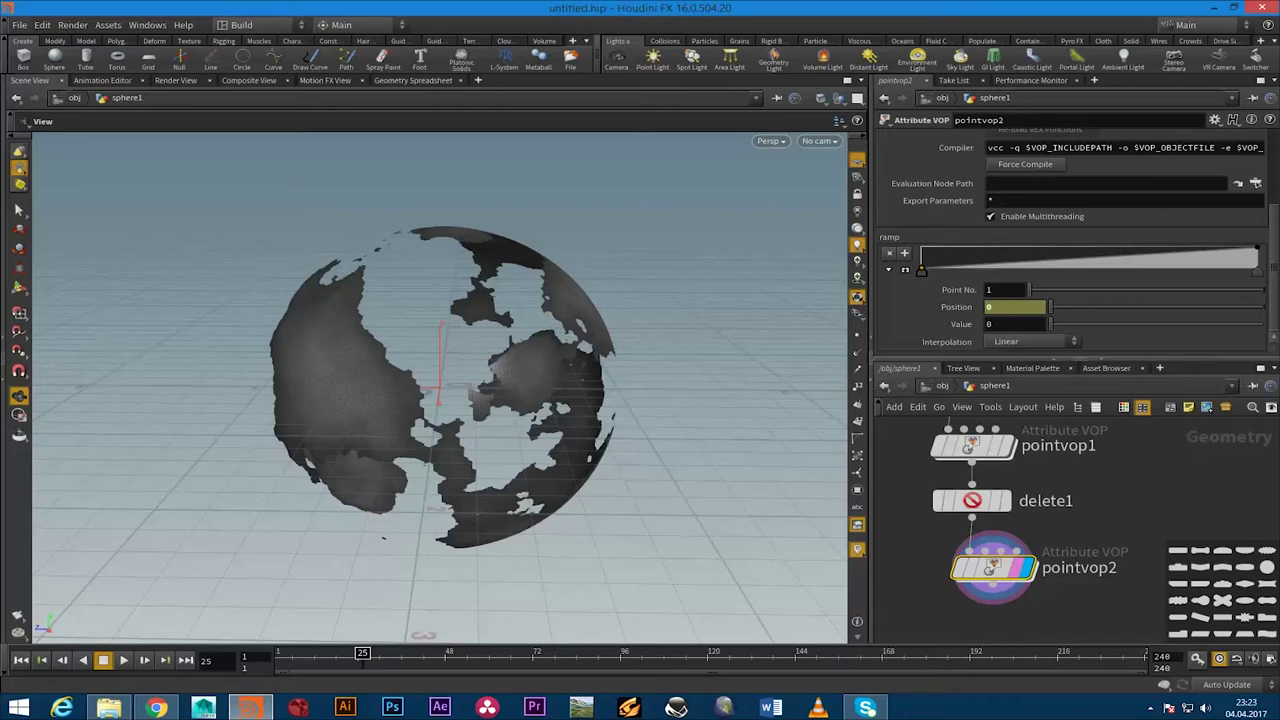
pyautogui.moveTo(362, 653); pyautogui.dragTo(289, 653)
pyautogui.moveTo(921, 270)
pyautogui.mouseDown()
pyautogui.moveTo(1221, 270)
pyautogui.moveTo(921, 270)
pyautogui.mouseUp()
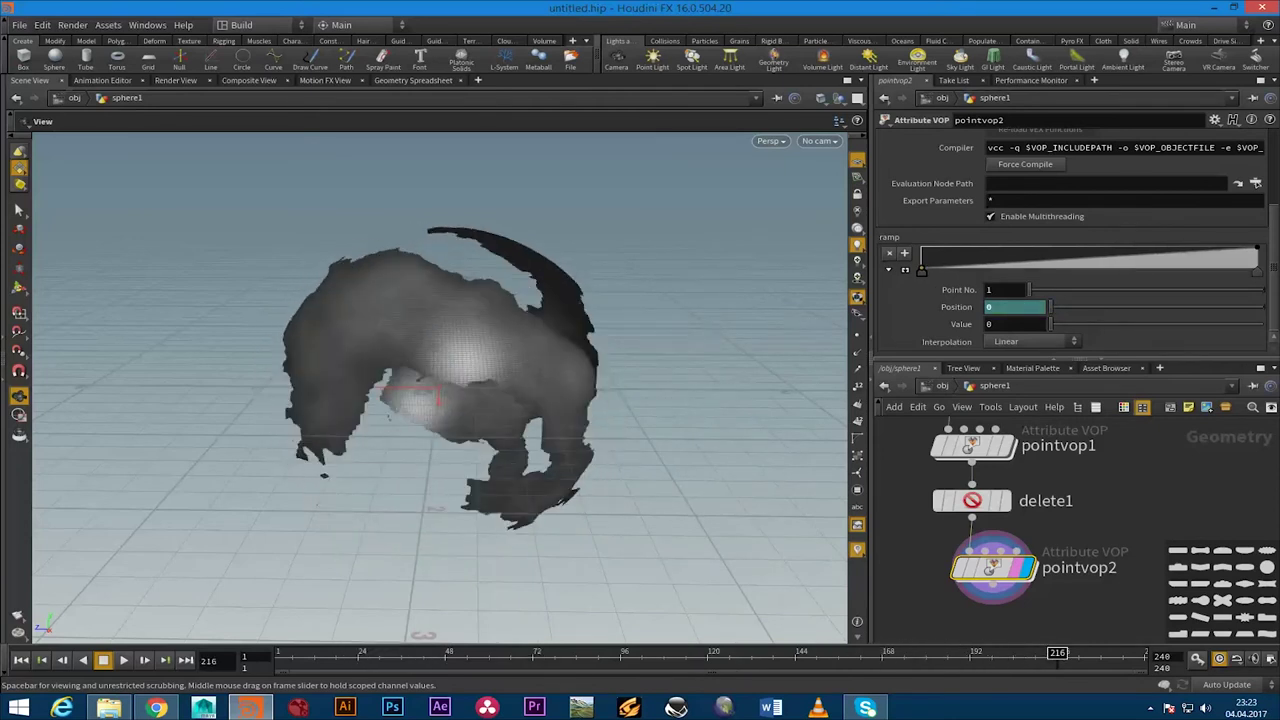
# Set the global animation End frame to 200 in Global Animation Options
pyautogui.click(1269, 659)
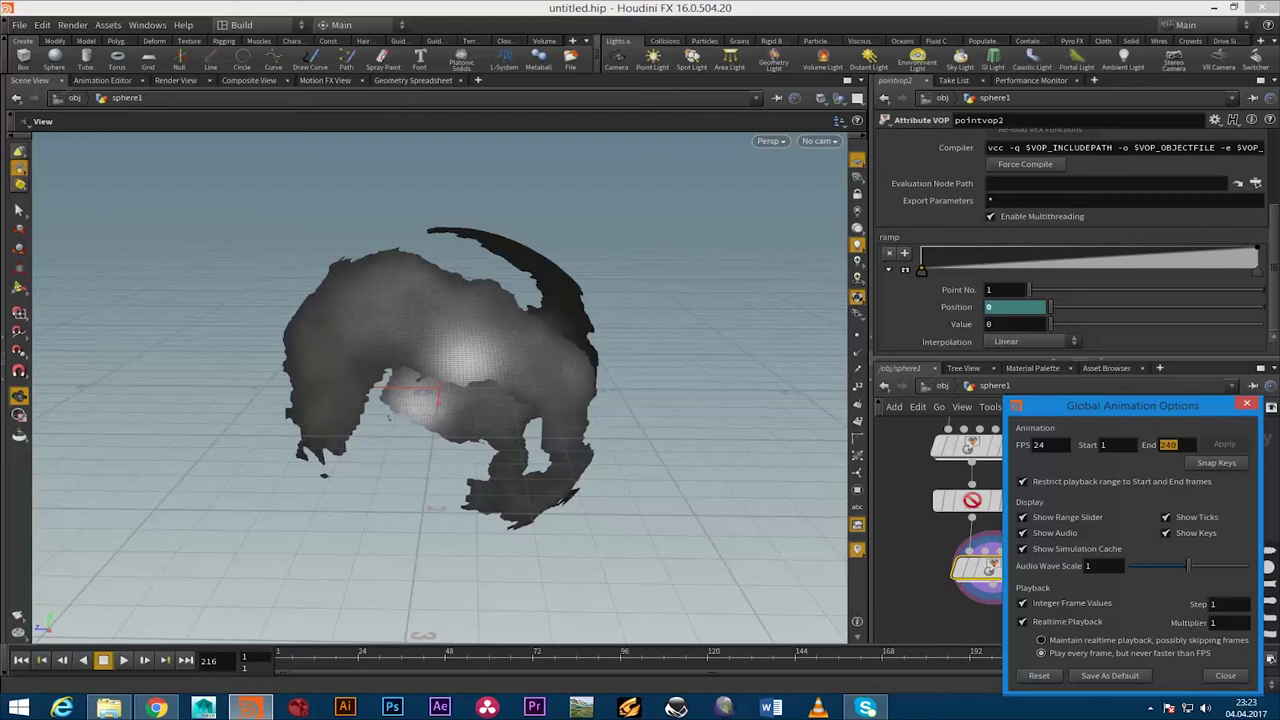
pyautogui.moveTo(1133, 405); pyautogui.dragTo(828, 405)
pyautogui.click(920, 675)
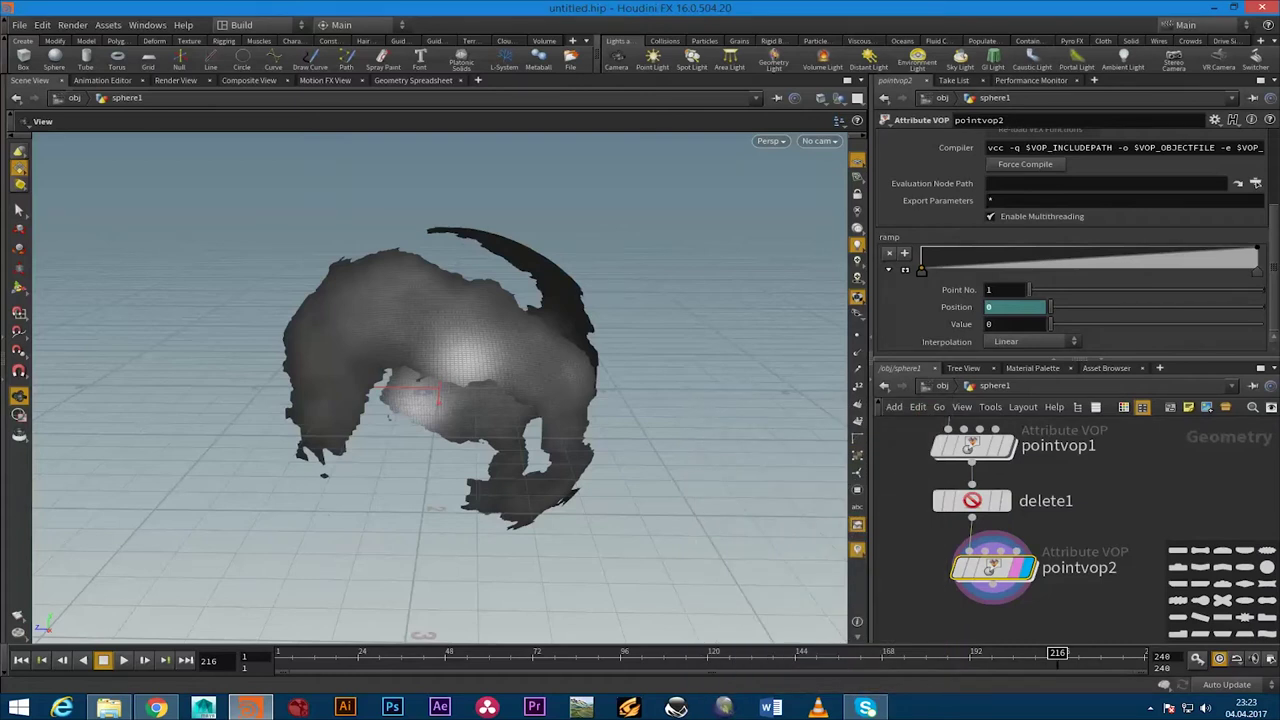
pyautogui.click(1269, 659)
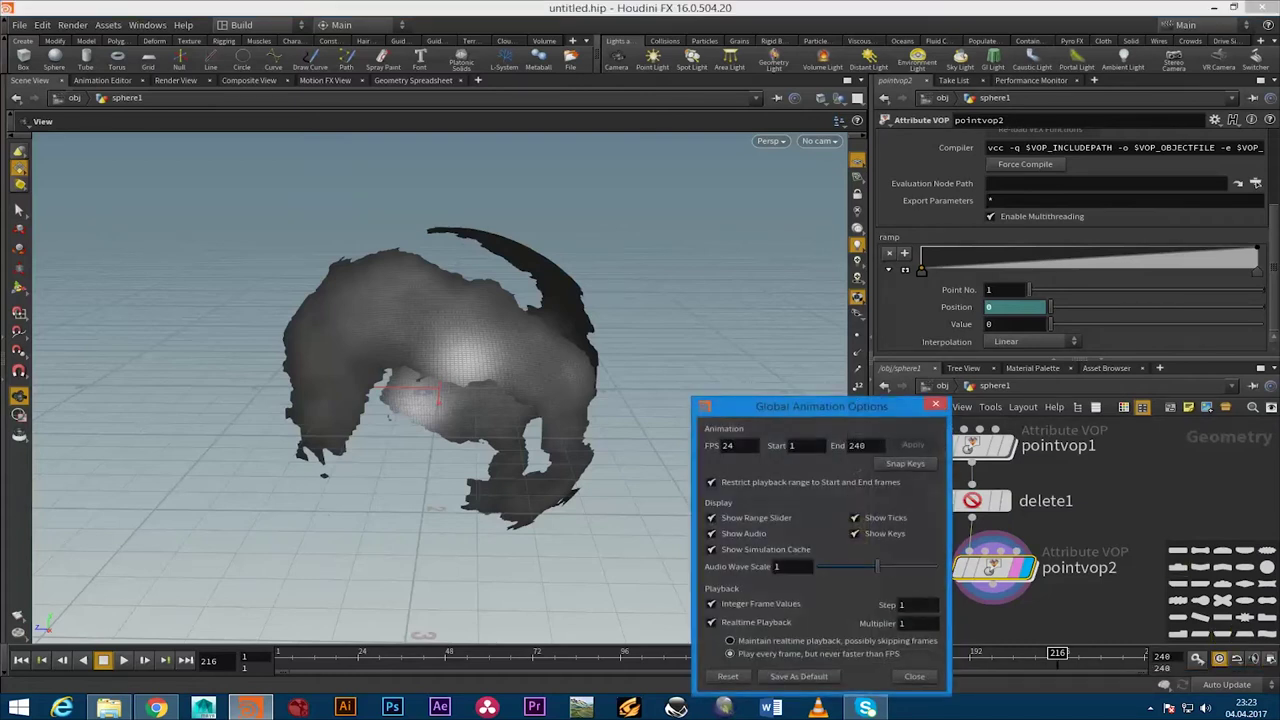
pyautogui.moveTo(821, 406); pyautogui.dragTo(727, 323)
pyautogui.write('280')
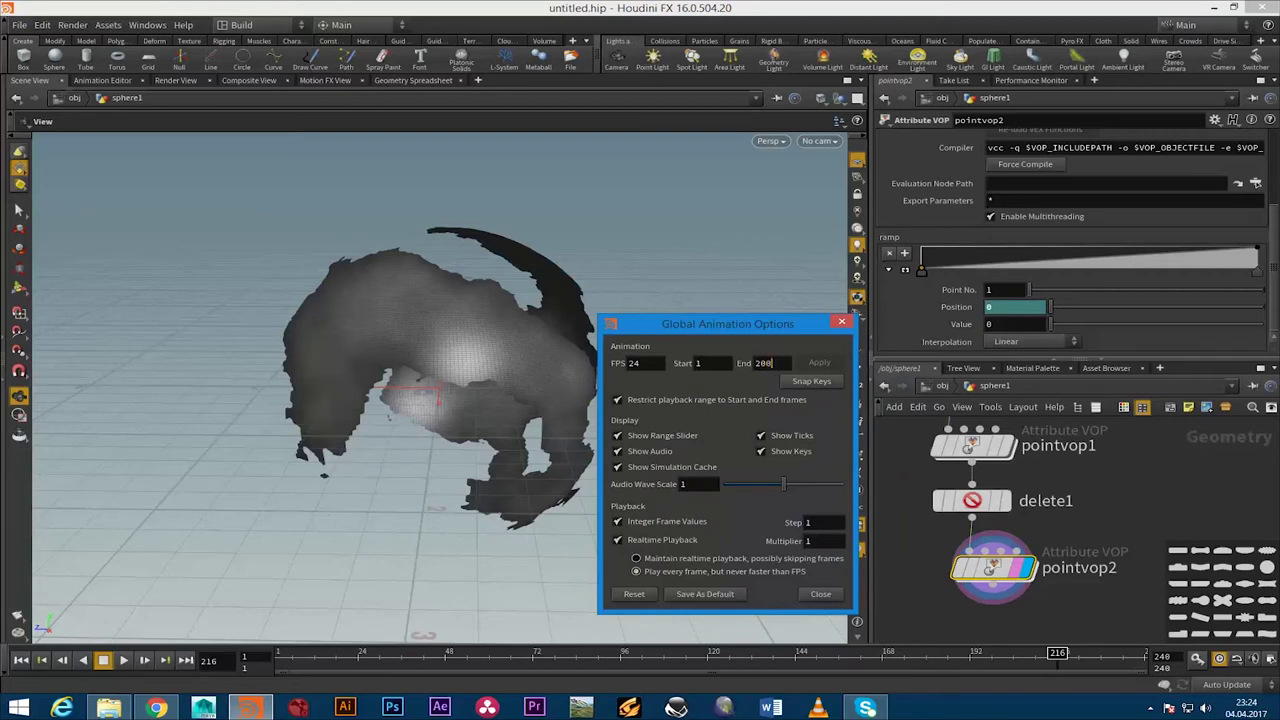
pyautogui.press('Return')
pyautogui.click(820, 594)
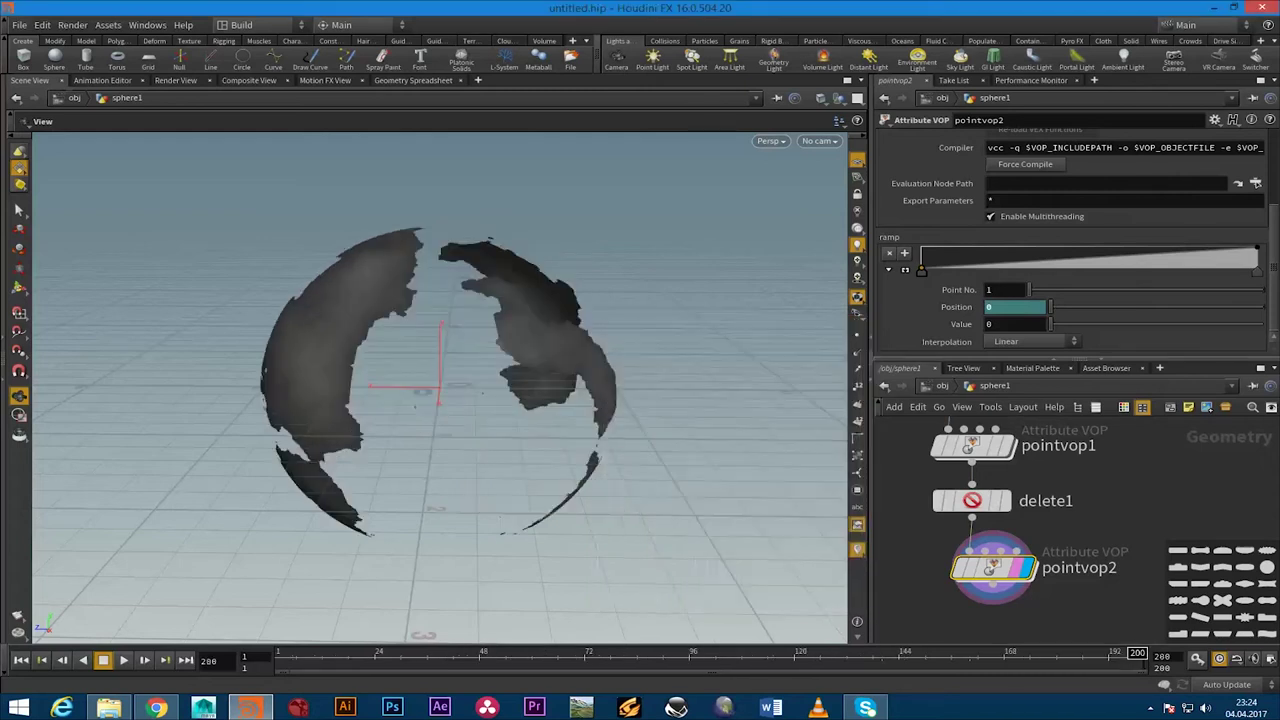
# Key pointvop2's ramp position at 0.963636 on frame 195, then scrub back to check the animated mask
pyautogui.moveTo(1137, 653)
pyautogui.mouseDown()
pyautogui.moveTo(960, 653)
pyautogui.moveTo(996, 653)
pyautogui.mouseUp()
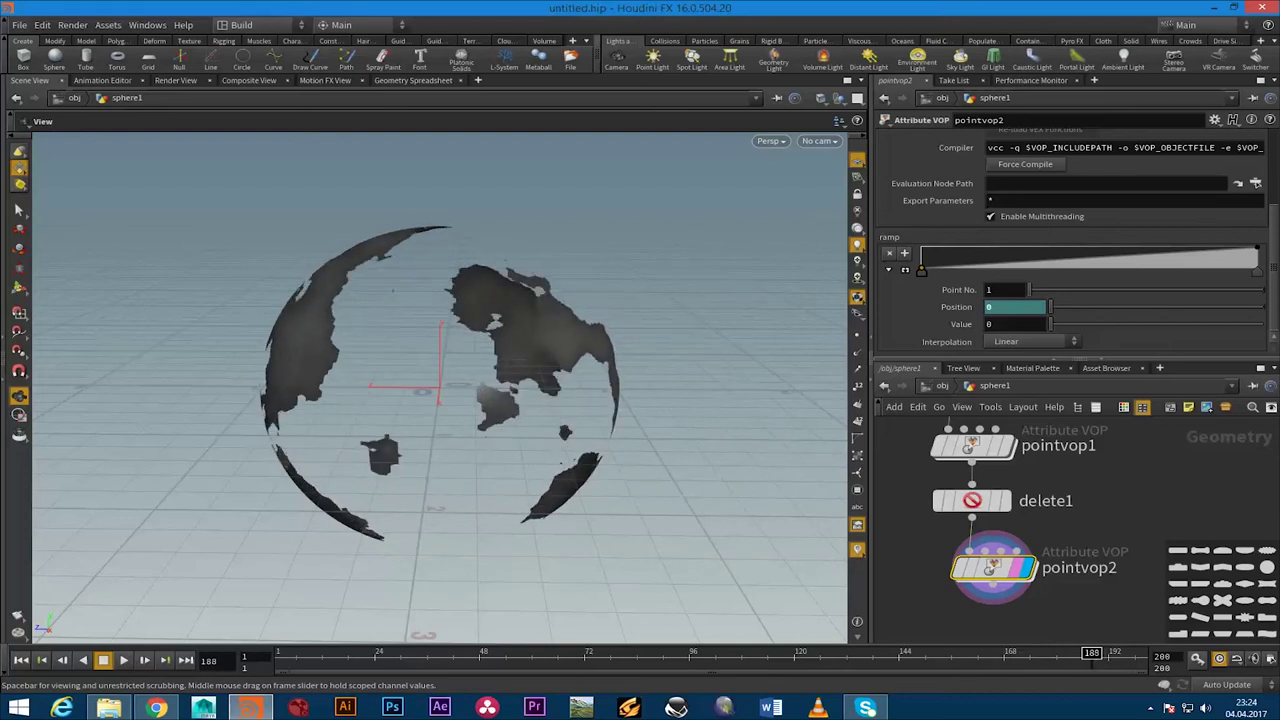
pyautogui.press('Left')
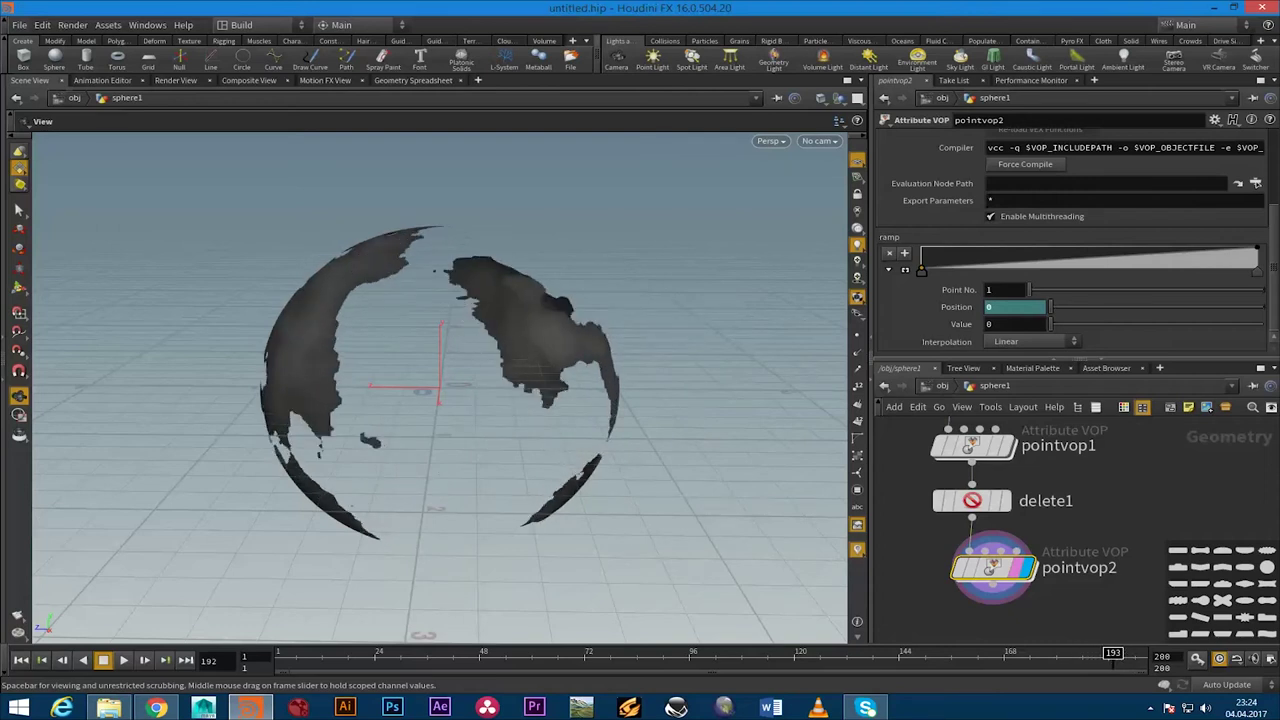
pyautogui.press('Left')
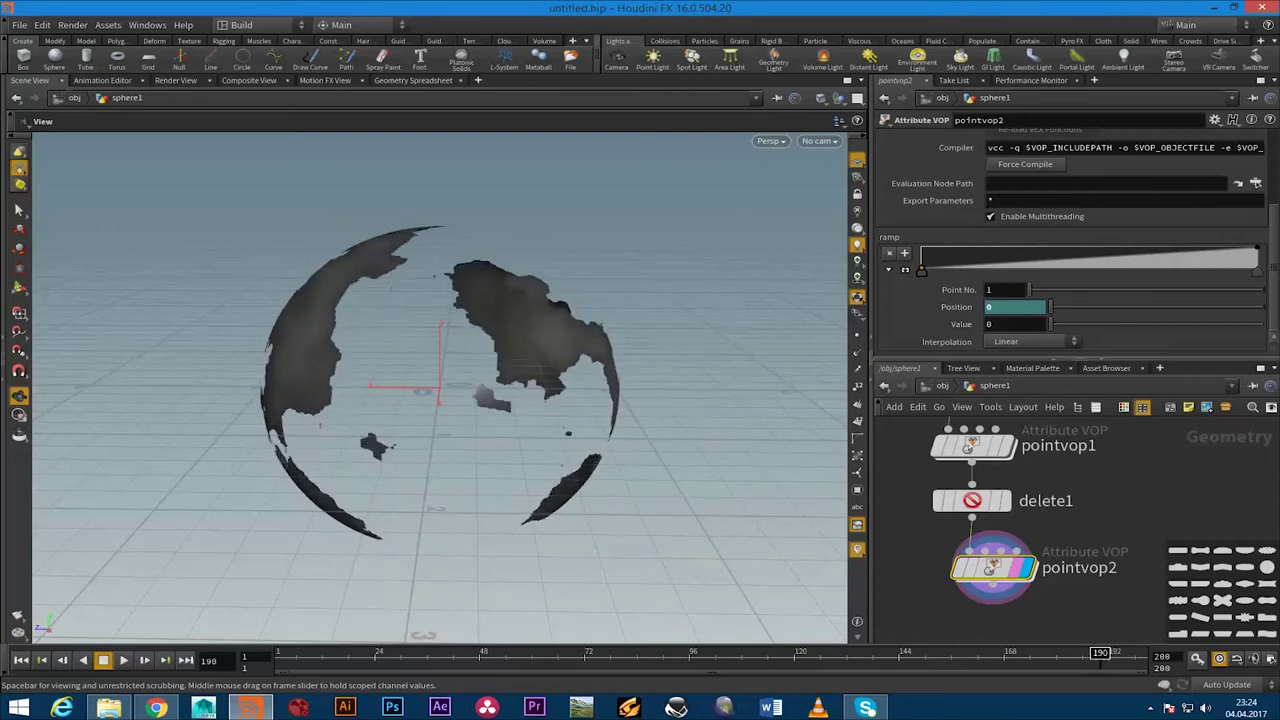
pyautogui.press('Right')
pyautogui.press('Right')
pyautogui.press('Right')
pyautogui.press('Right')
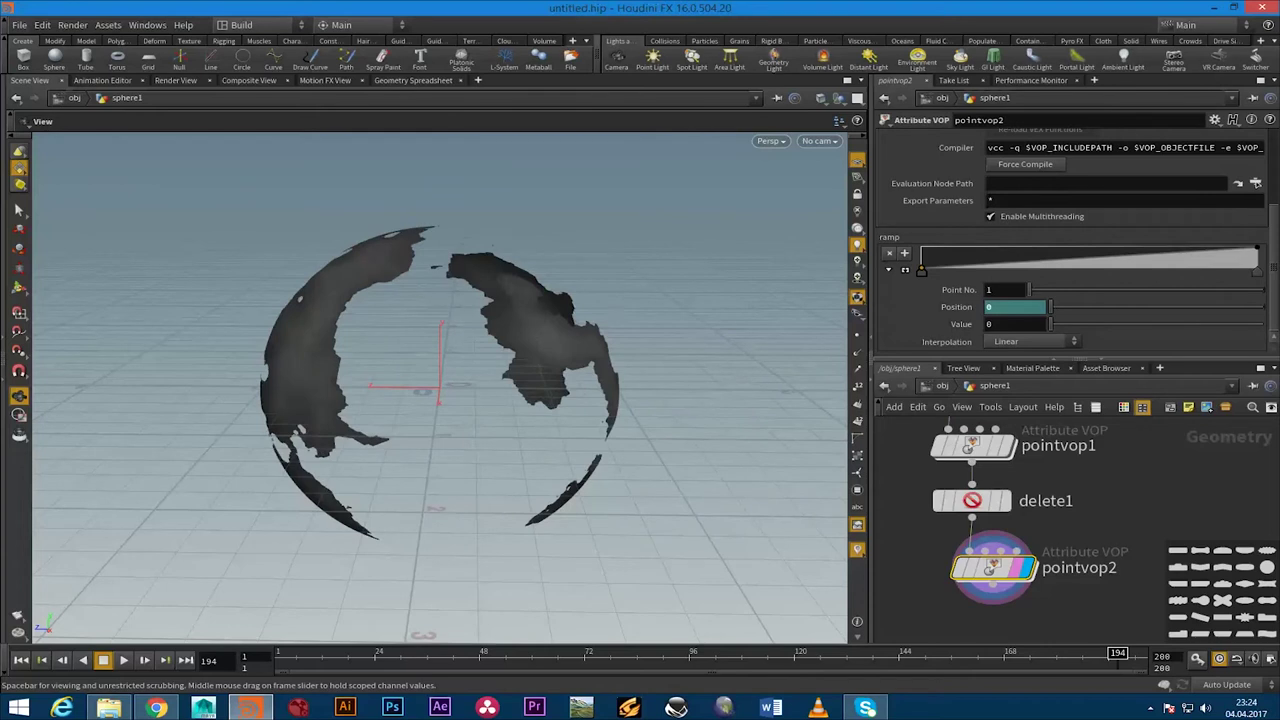
pyautogui.press('Right')
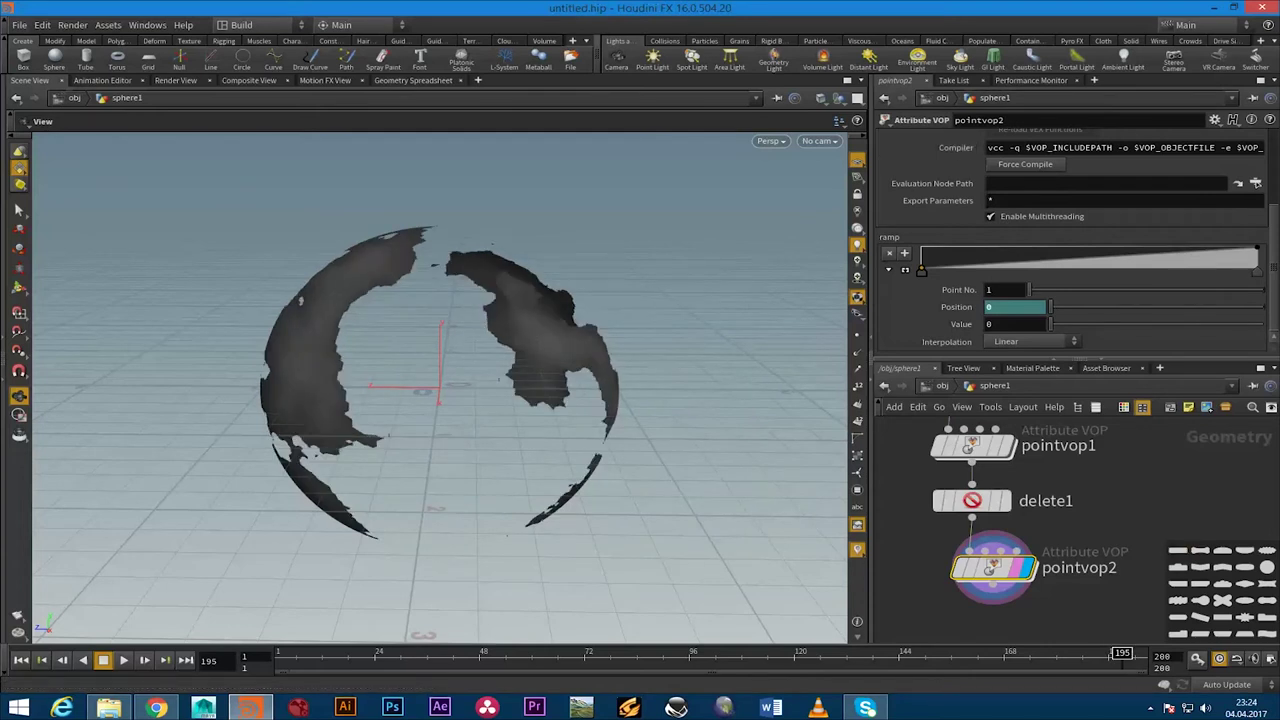
pyautogui.moveTo(922, 271); pyautogui.dragTo(1230, 271)
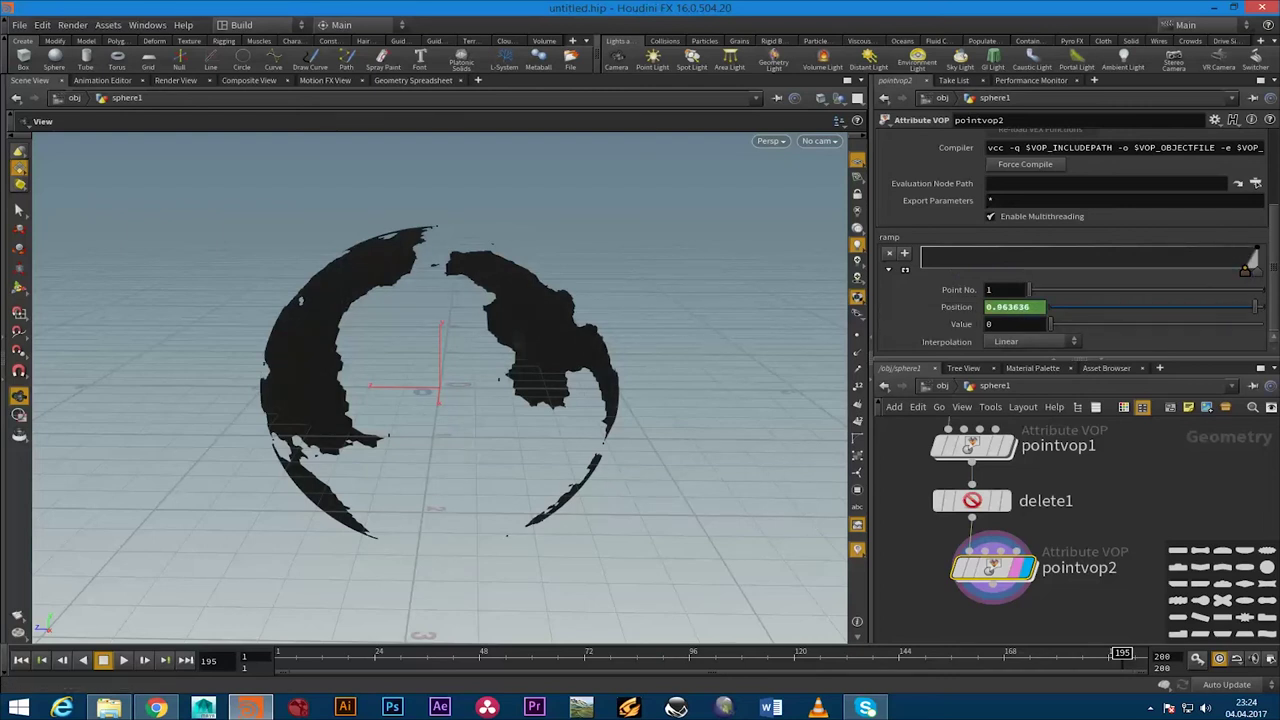
pyautogui.moveTo(1117, 653)
pyautogui.mouseDown()
pyautogui.moveTo(348, 652)
pyautogui.moveTo(933, 652)
pyautogui.moveTo(506, 652)
pyautogui.mouseUp()
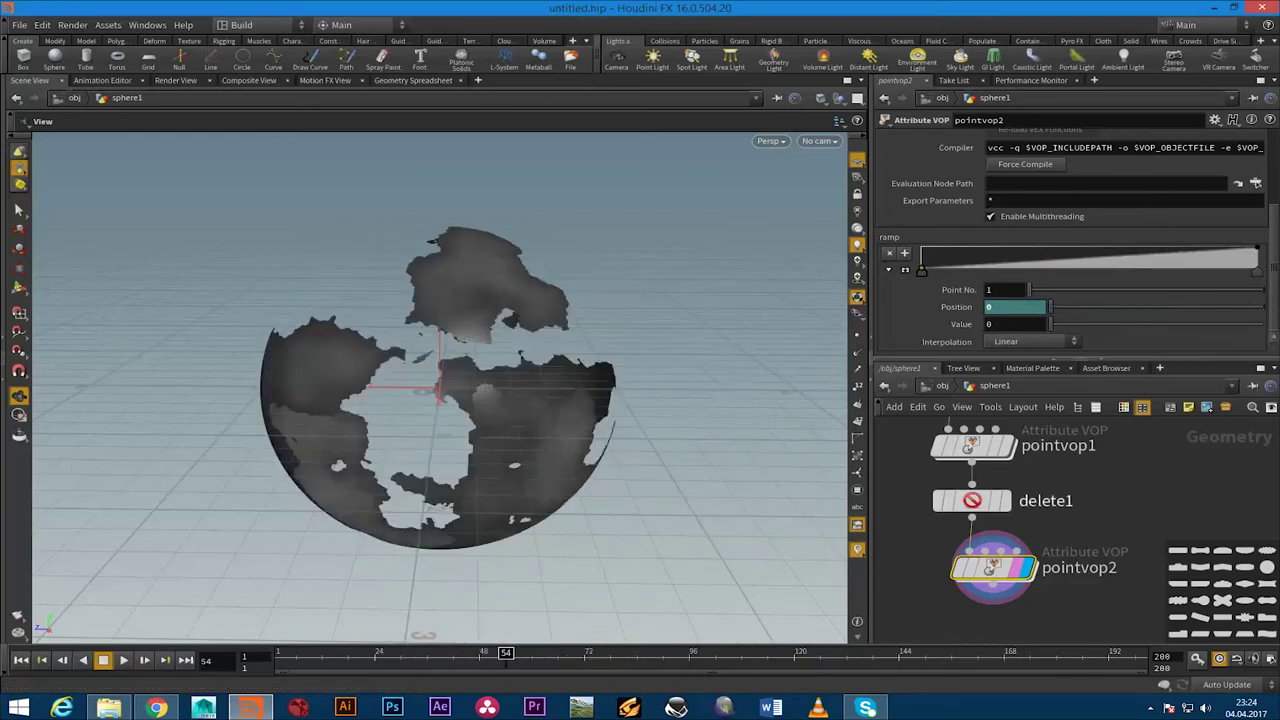
pyautogui.moveTo(1050, 560); pyautogui.dragTo(1060, 502, button='middle')
# Paste a copy of delete1 as delete2 and place it below pointvop2, clearing its old input
pyautogui.click(982, 444)
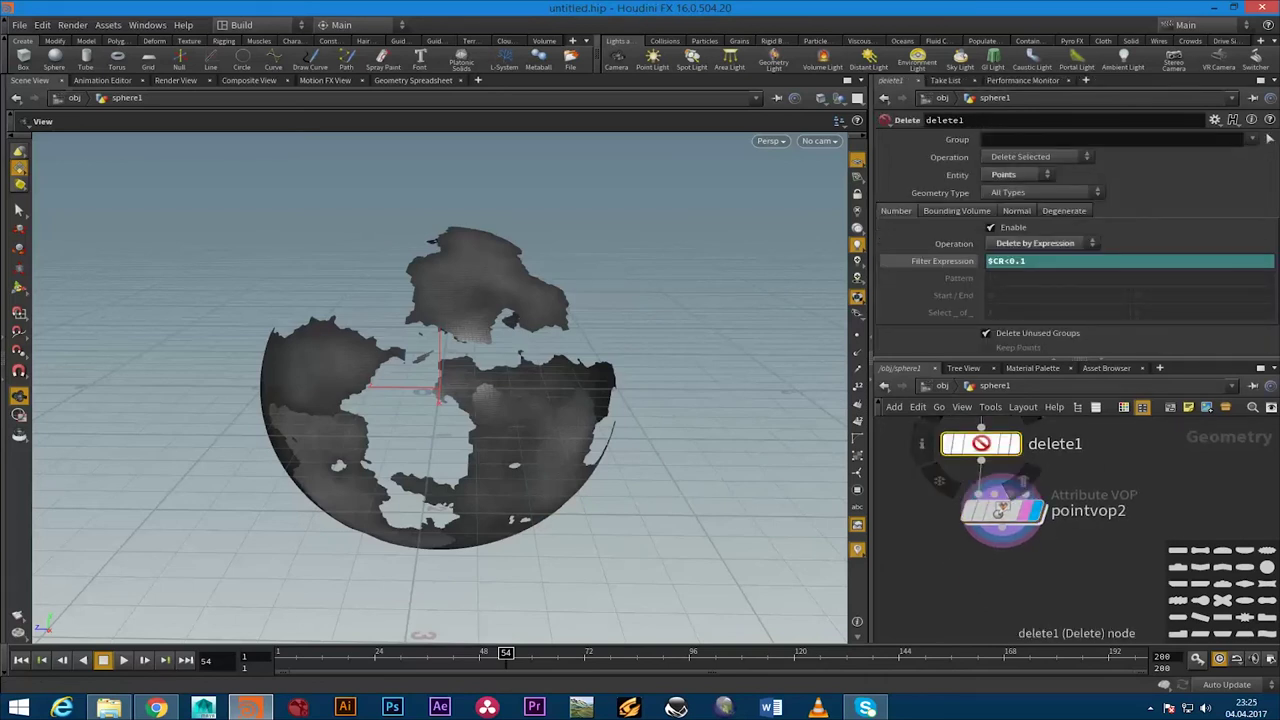
pyautogui.hotkey('ctrl', 'v')
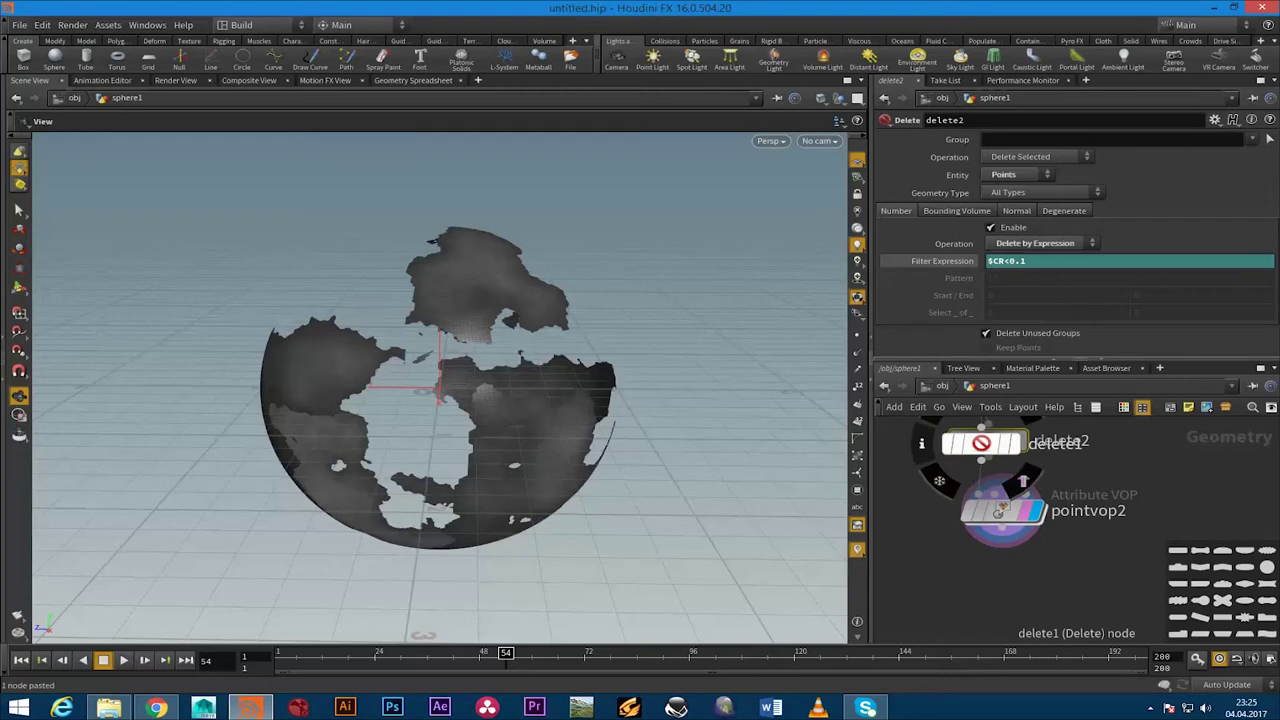
pyautogui.moveTo(982, 443); pyautogui.dragTo(1140, 459)
pyautogui.moveTo(986, 438)
pyautogui.mouseDown()
pyautogui.moveTo(912, 491)
pyautogui.moveTo(929, 608)
pyautogui.mouseUp()
pyautogui.moveTo(1000, 508); pyautogui.dragTo(1042, 494, button='middle')
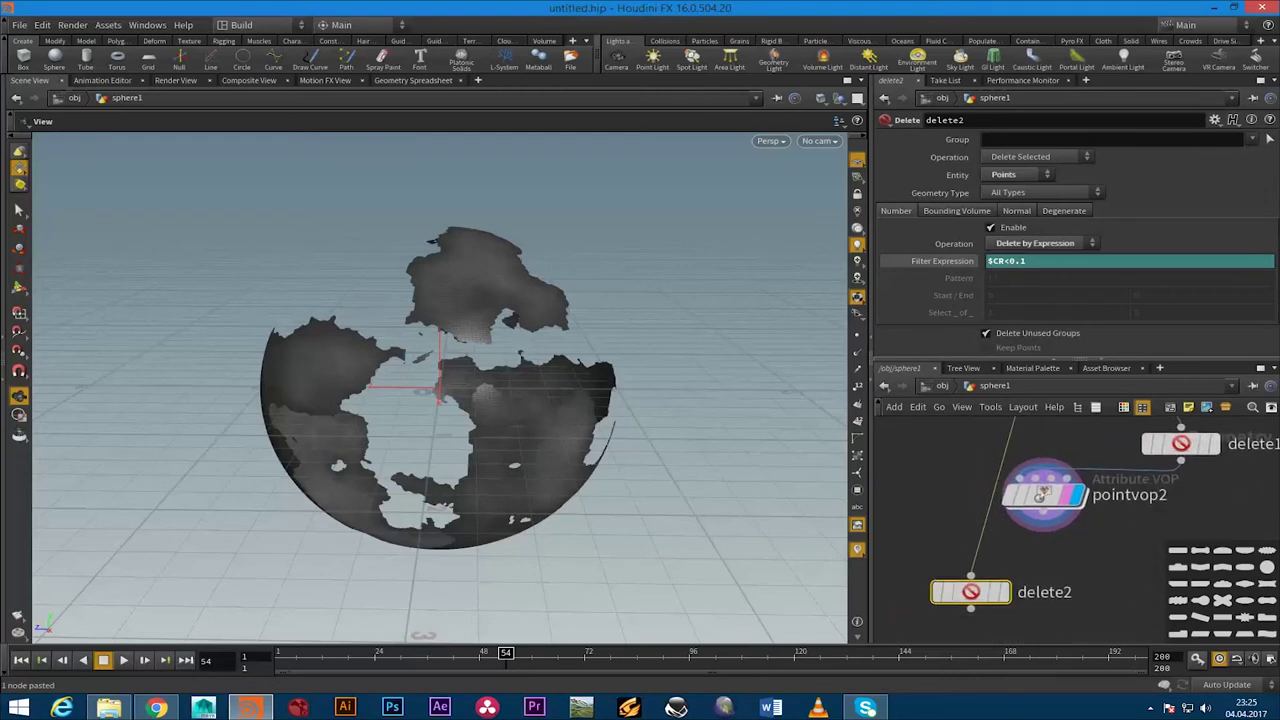
pyautogui.click(971, 577)
pyautogui.click(1043, 524)
pyautogui.moveTo(970, 592); pyautogui.dragTo(1043, 592)
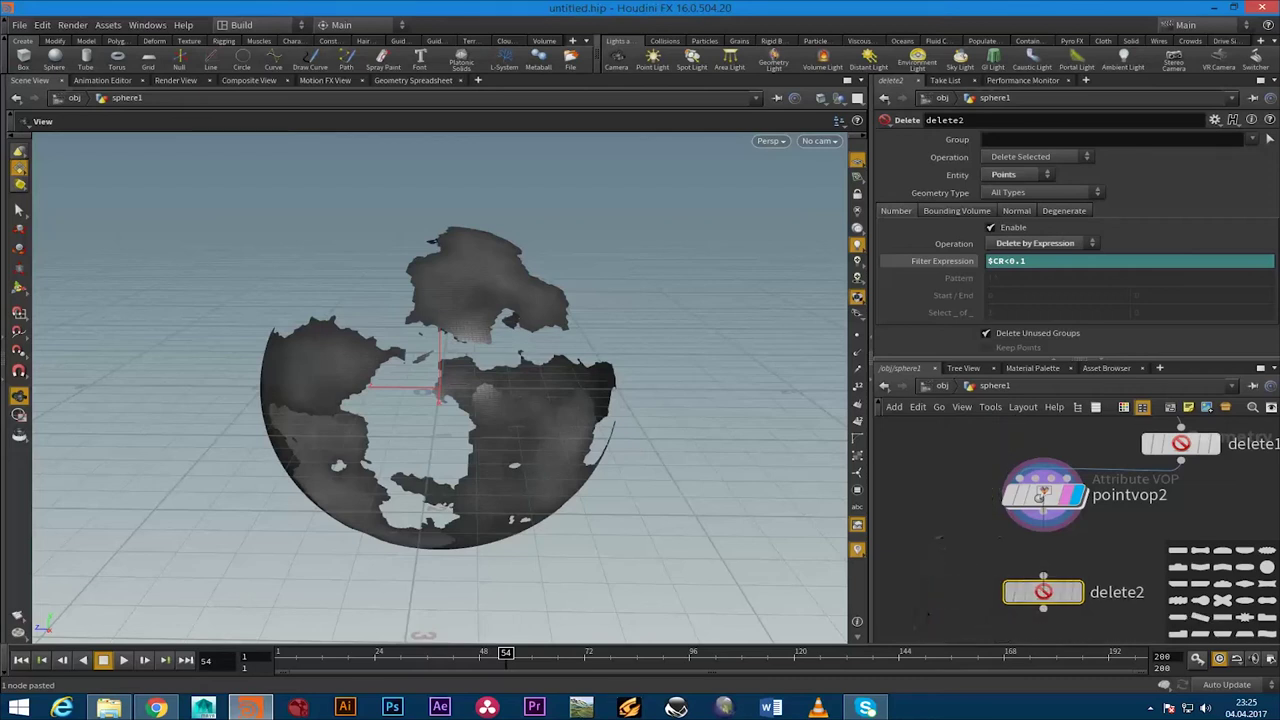
# Wire pointvop2 into delete2, give delete2 the display flag, and check the early frames
pyautogui.moveTo(1043, 492); pyautogui.dragTo(1001, 522, button='middle')
pyautogui.click(1003, 545)
pyautogui.click(1012, 607)
pyautogui.moveTo(1010, 621); pyautogui.dragTo(1000, 590)
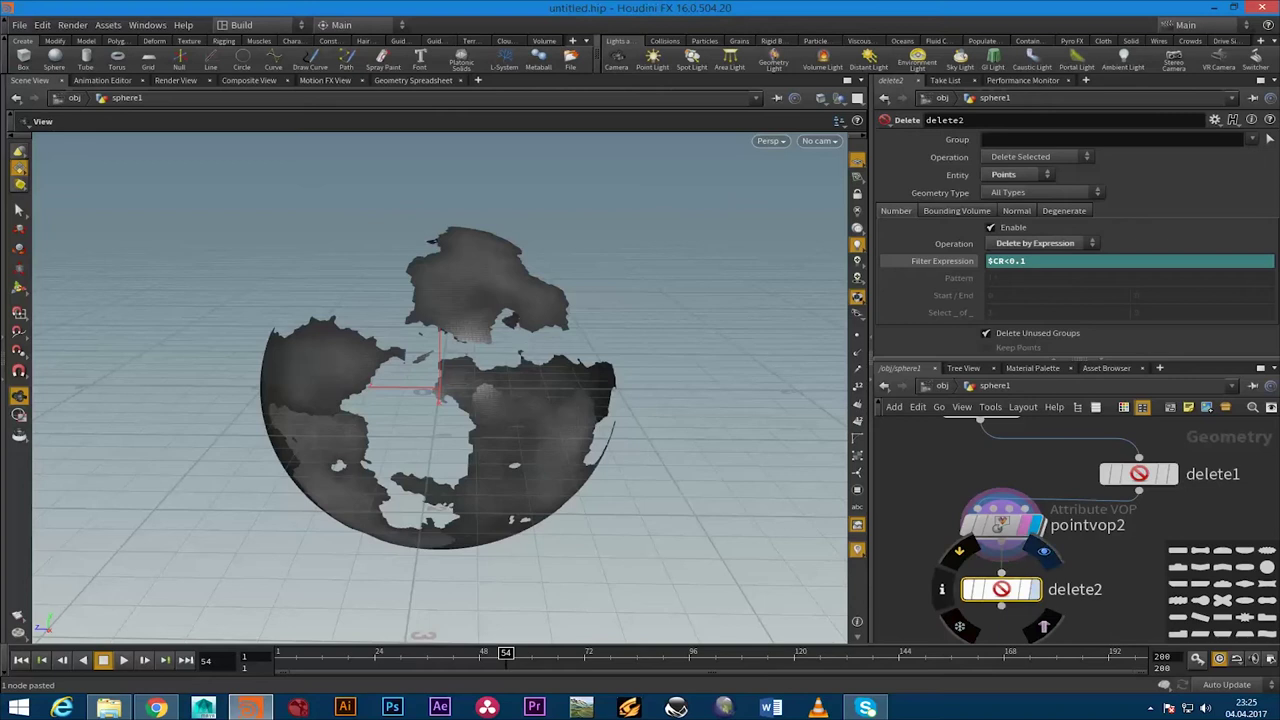
pyautogui.click(1040, 622)
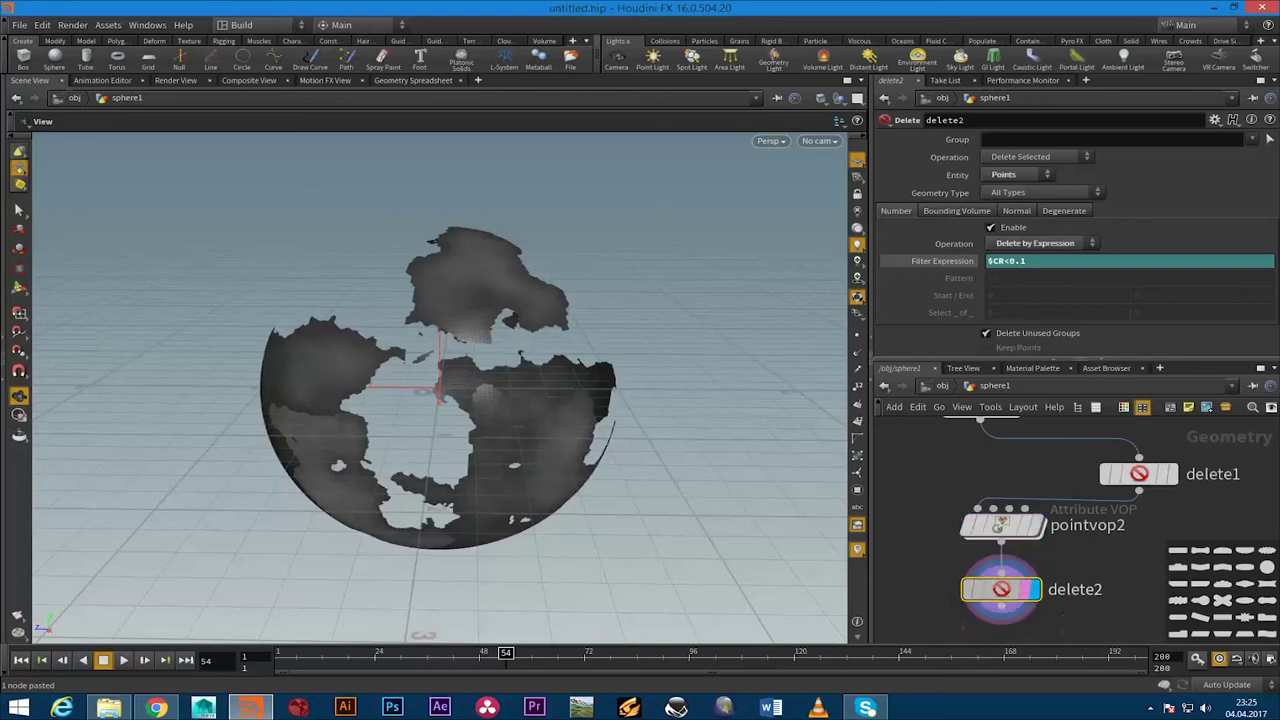
pyautogui.click(280, 655)
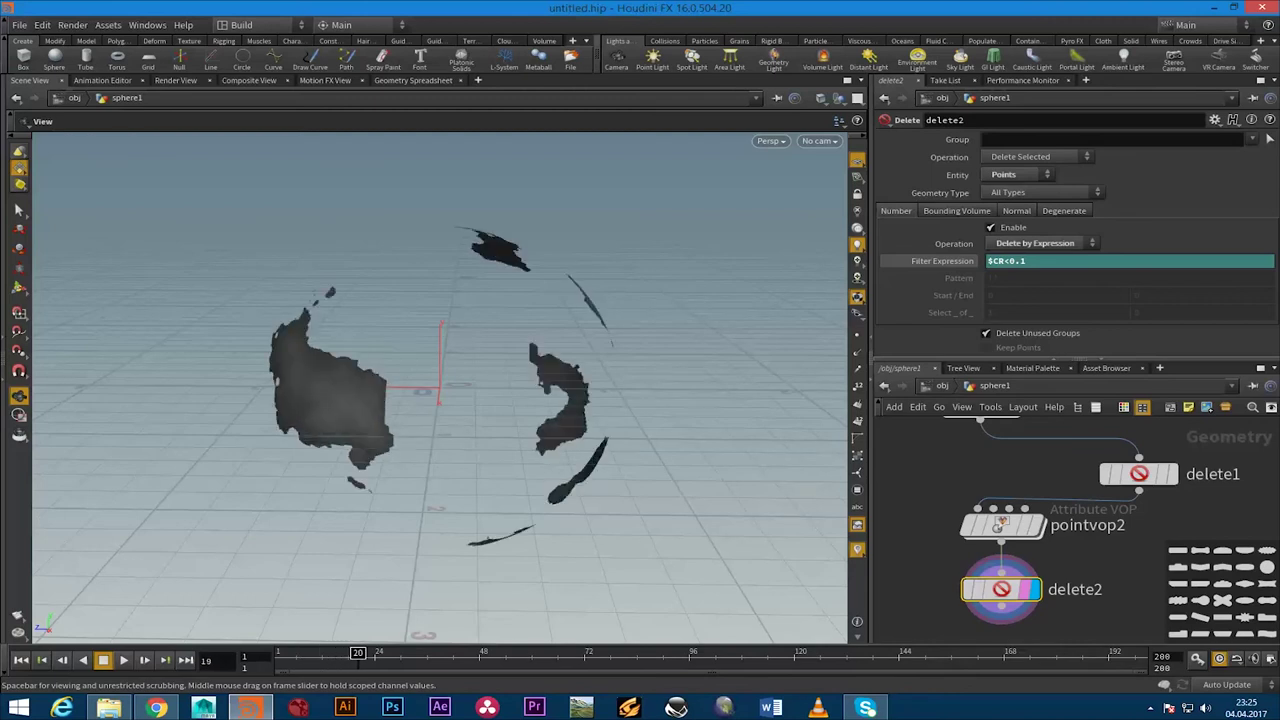
pyautogui.moveTo(344, 653)
pyautogui.mouseDown()
pyautogui.moveTo(314, 653)
pyautogui.moveTo(1082, 653)
pyautogui.moveTo(492, 653)
pyautogui.mouseUp()
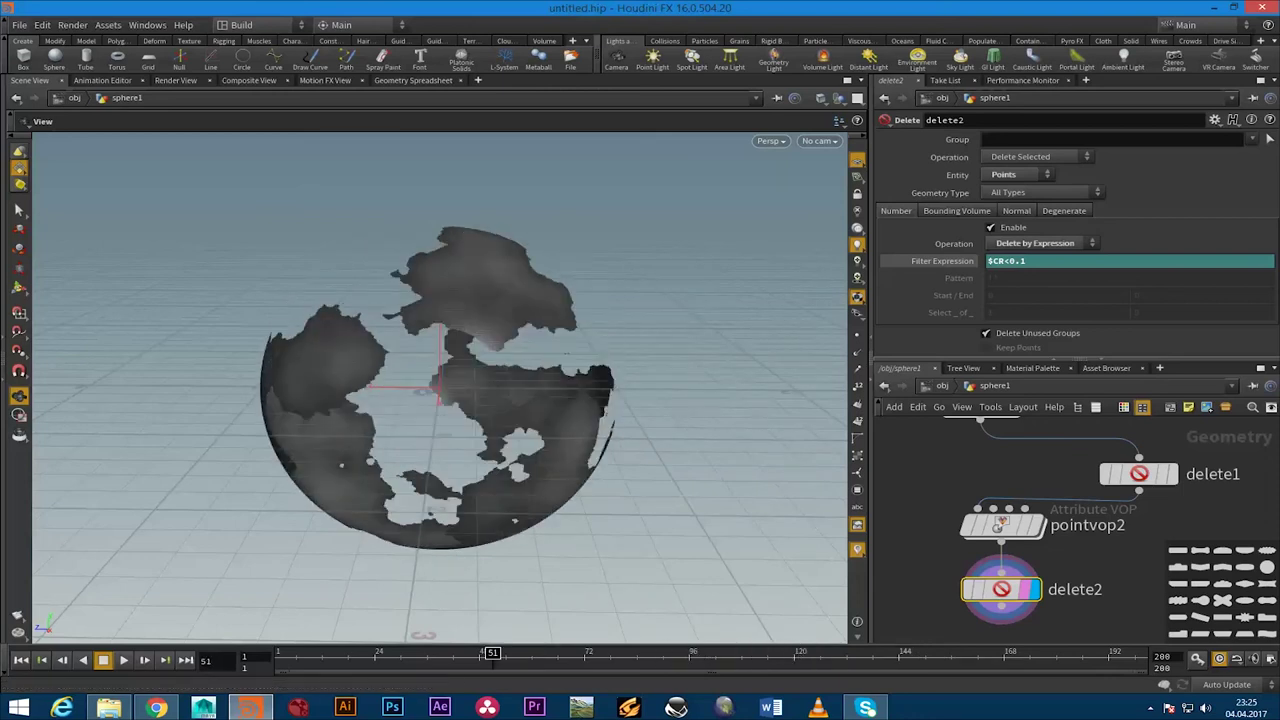
# Line up sphere1, pointvop1, delete1, pointvop2 and delete2 in a vertical column
pyautogui.press('h')
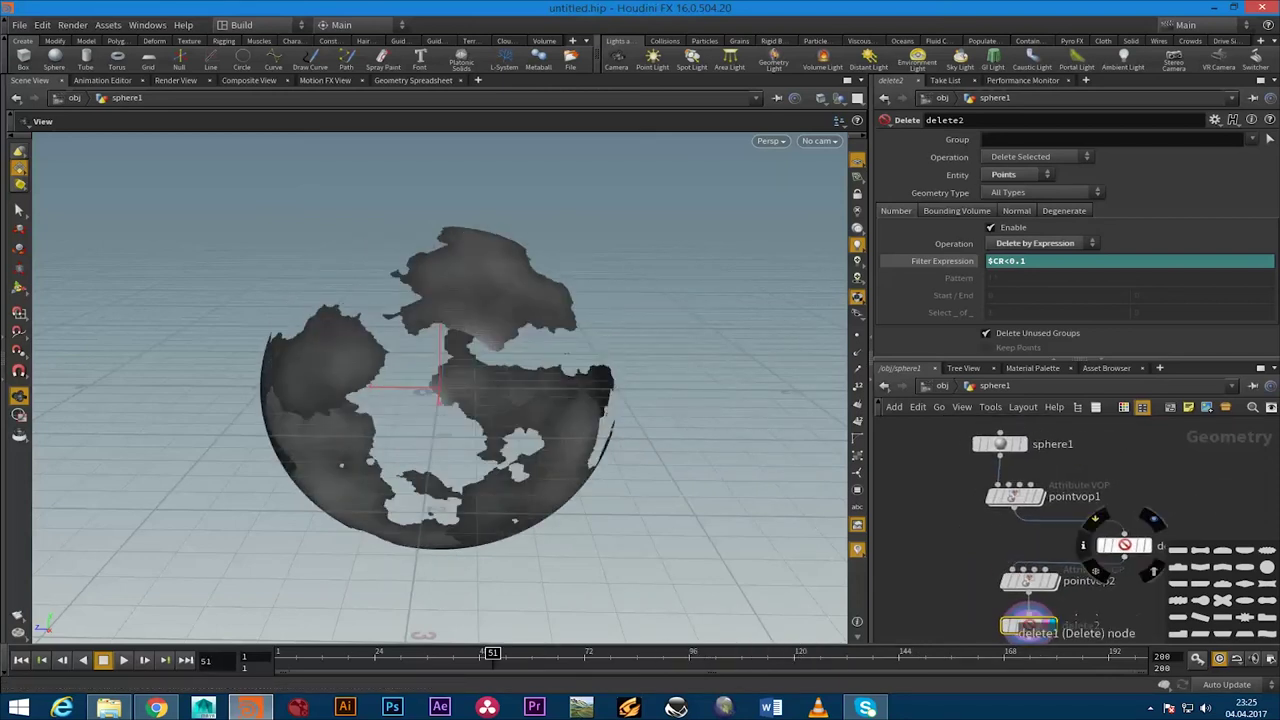
pyautogui.moveTo(1013, 464); pyautogui.dragTo(1108, 504, button='middle')
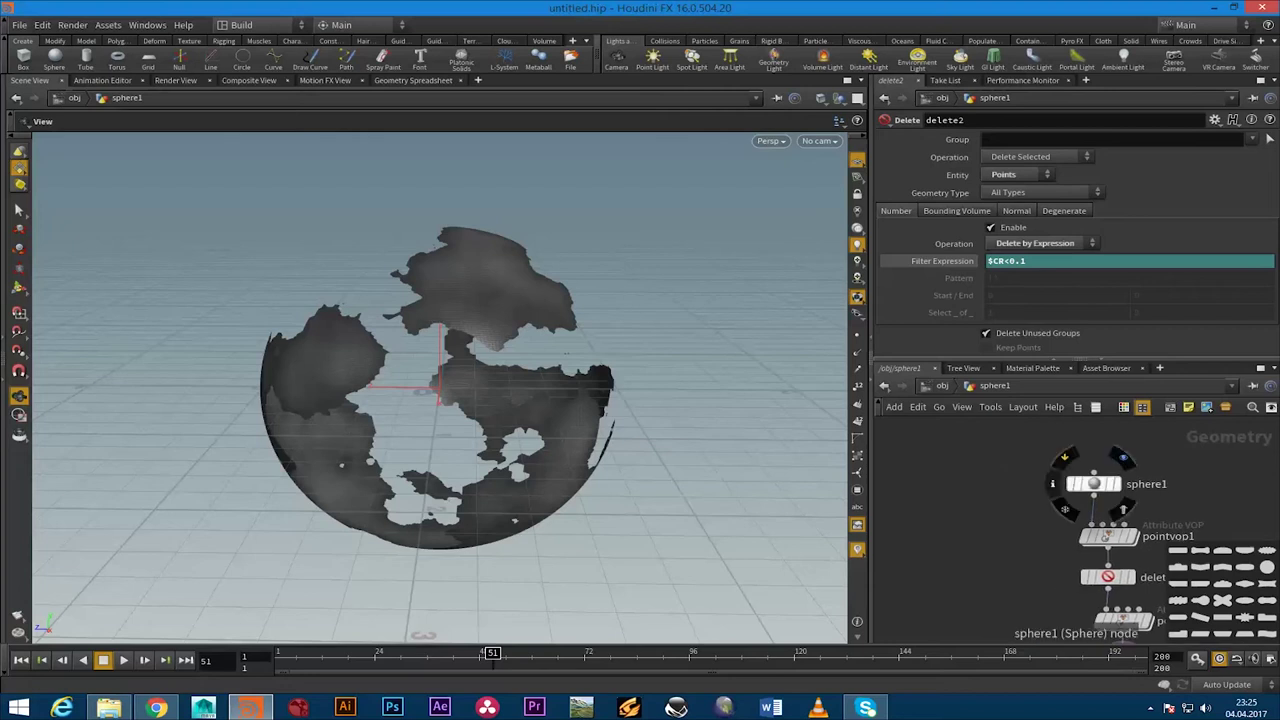
pyautogui.moveTo(1094, 484); pyautogui.dragTo(940, 453)
pyautogui.moveTo(1108, 536); pyautogui.dragTo(949, 499)
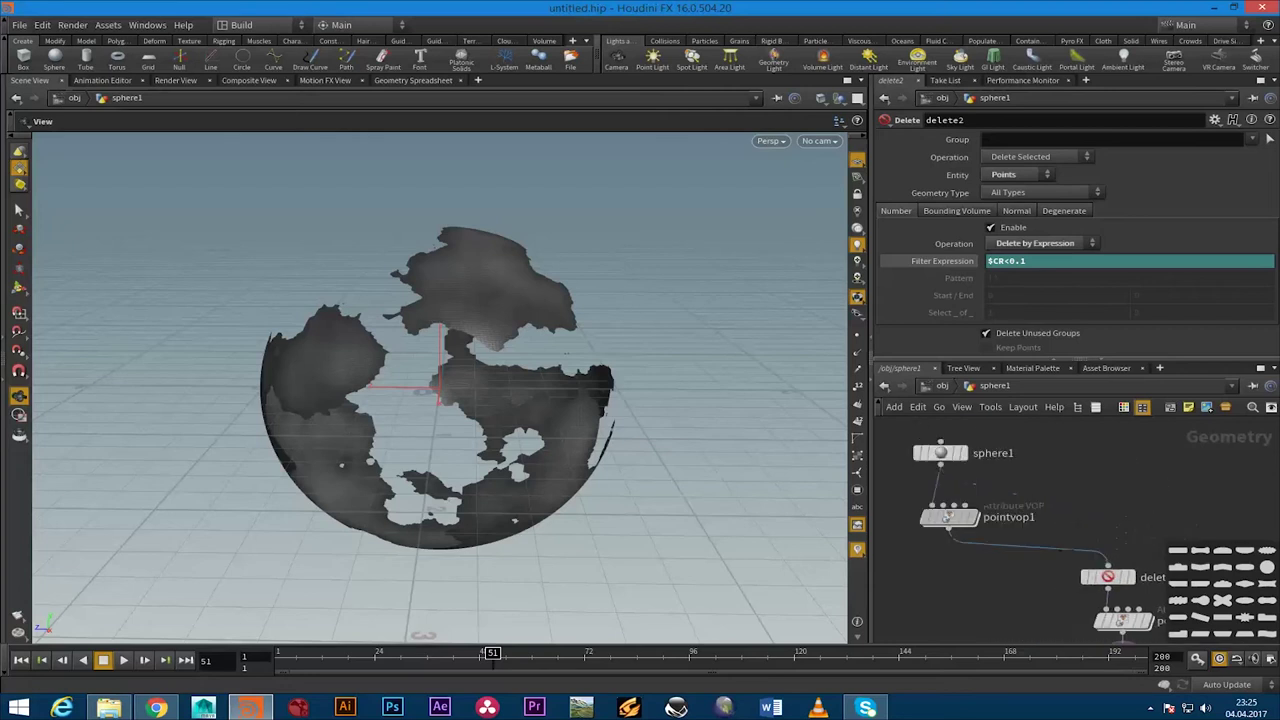
pyautogui.moveTo(955, 500); pyautogui.dragTo(951, 450, button='middle')
pyautogui.moveTo(1104, 527); pyautogui.dragTo(957, 494)
pyautogui.moveTo(1118, 570)
pyautogui.mouseDown()
pyautogui.moveTo(1025, 540)
pyautogui.moveTo(957, 545)
pyautogui.moveTo(975, 533)
pyautogui.mouseUp()
pyautogui.moveTo(1118, 614); pyautogui.dragTo(975, 573)
pyautogui.moveTo(975, 573); pyautogui.dragTo(937, 490, button='middle')
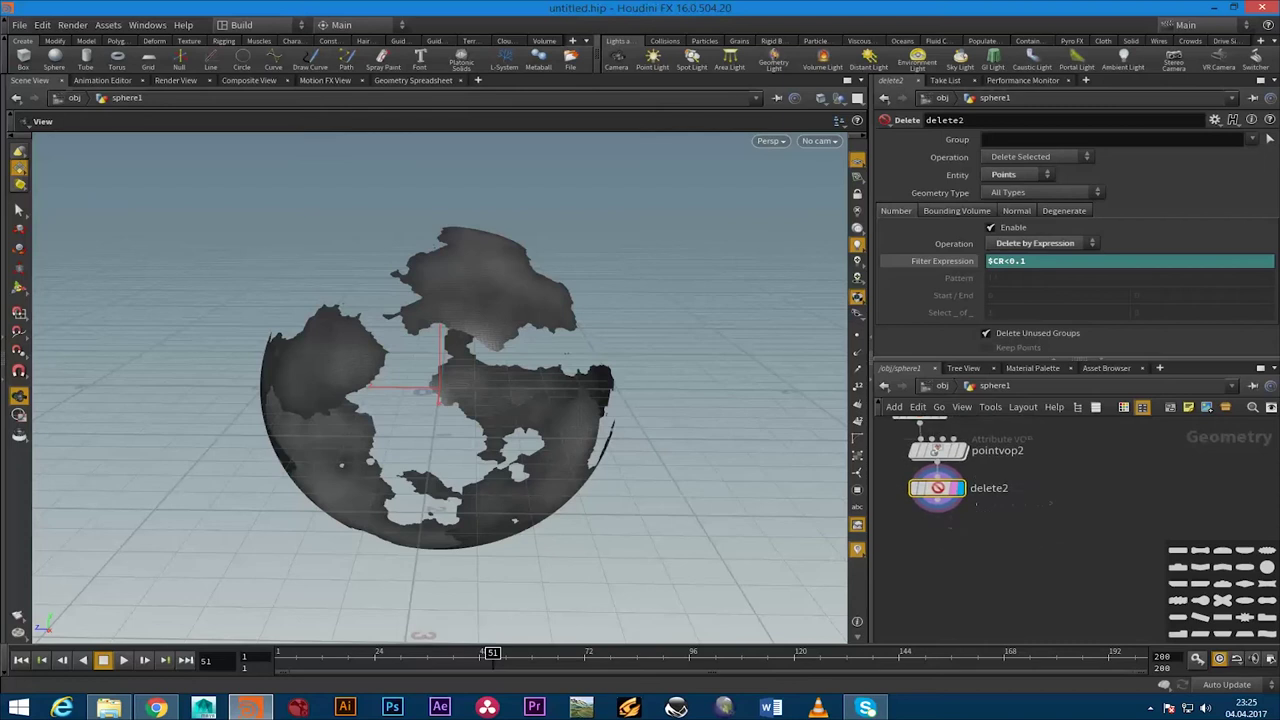
pyautogui.click(937, 501)
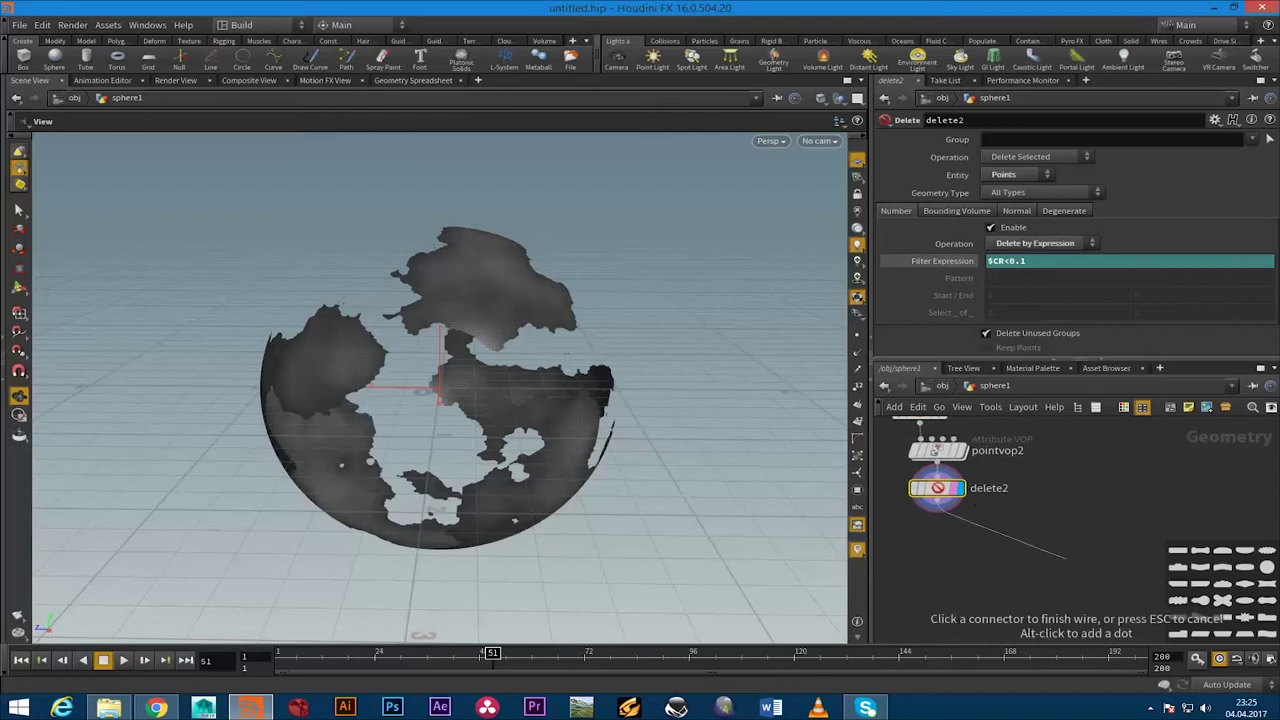
# Add a POP Network (popnet) connected under delete2 and rewind the timeline to frame 1
pyautogui.press('Tab')
pyautogui.write('pop')
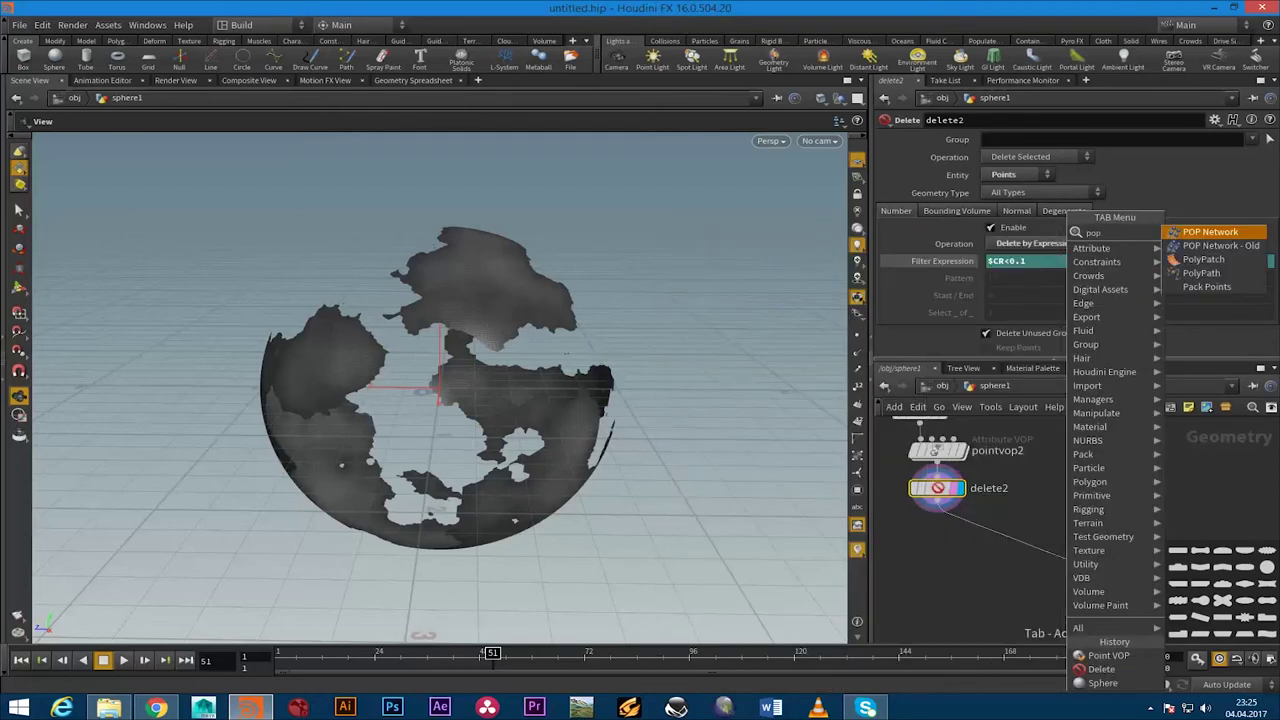
pyautogui.press('Return')
pyautogui.click(1027, 557)
pyautogui.moveTo(1005, 558); pyautogui.dragTo(950, 536, button='middle')
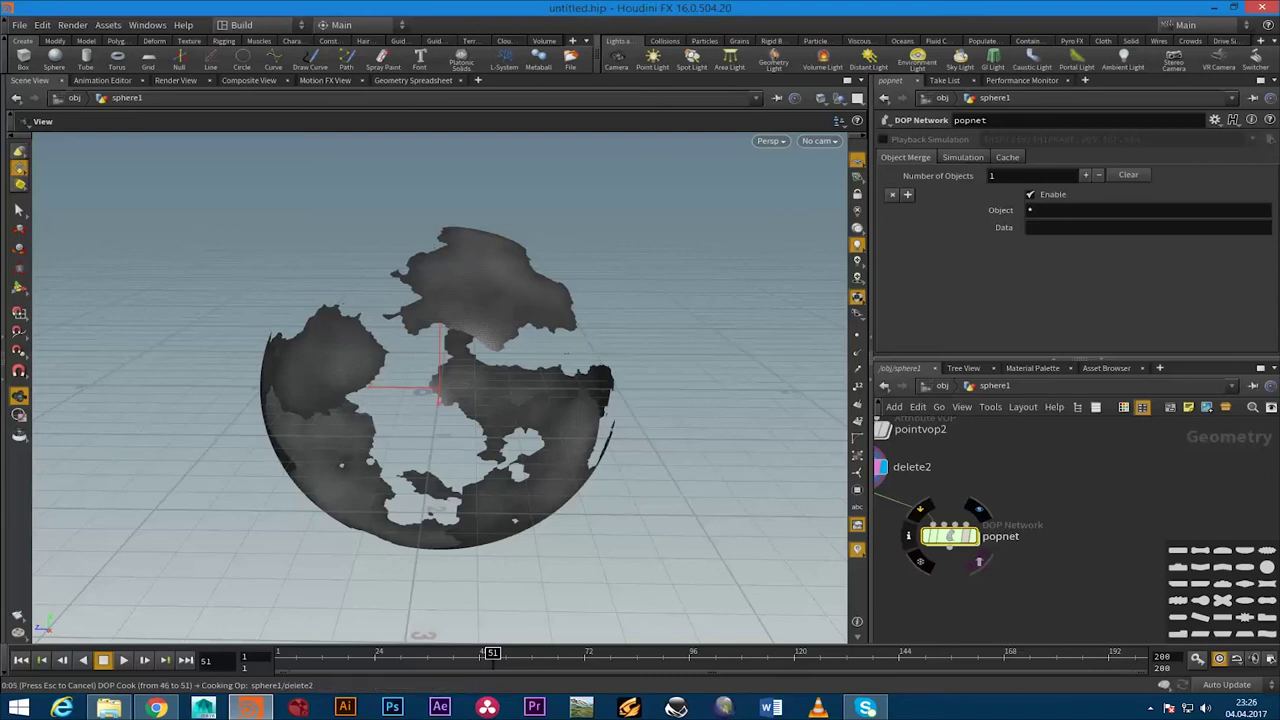
pyautogui.moveTo(950, 536); pyautogui.dragTo(979, 545)
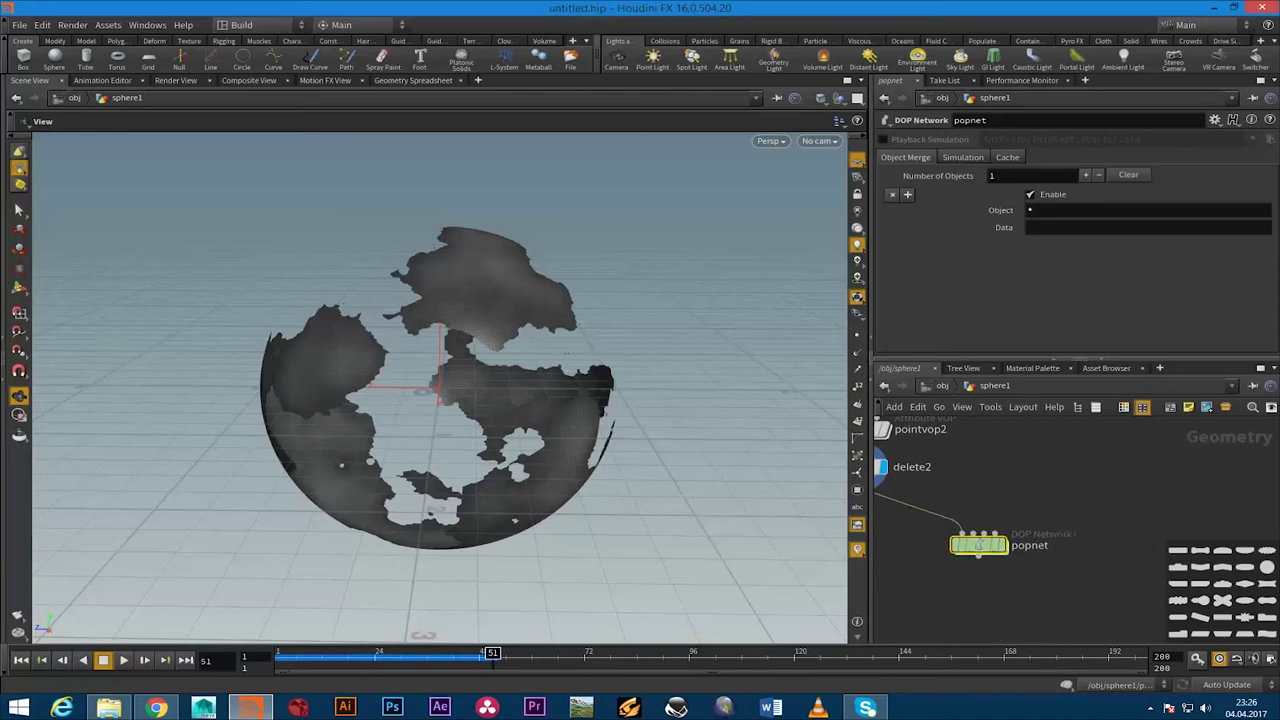
pyautogui.hotkey('ctrl', 'Up')
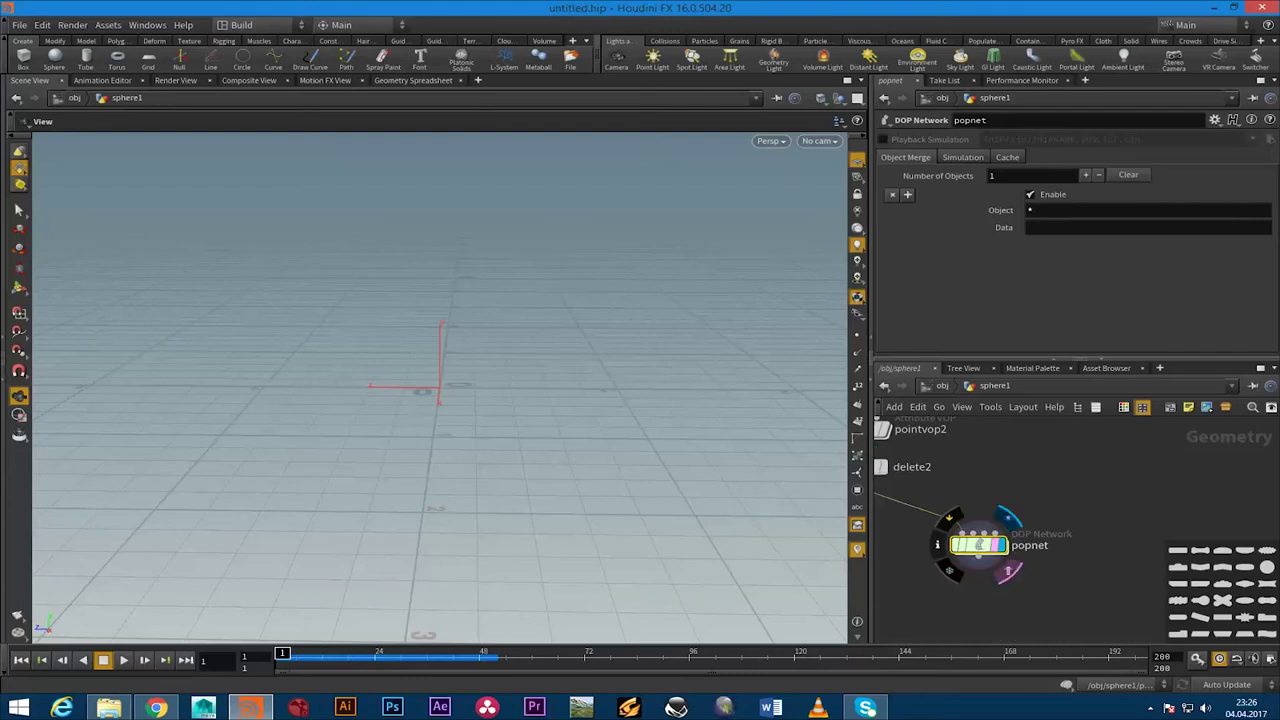
# Inside popnet, rearrange the nodes and select source_first_input
pyautogui.doubleClick(978, 545)
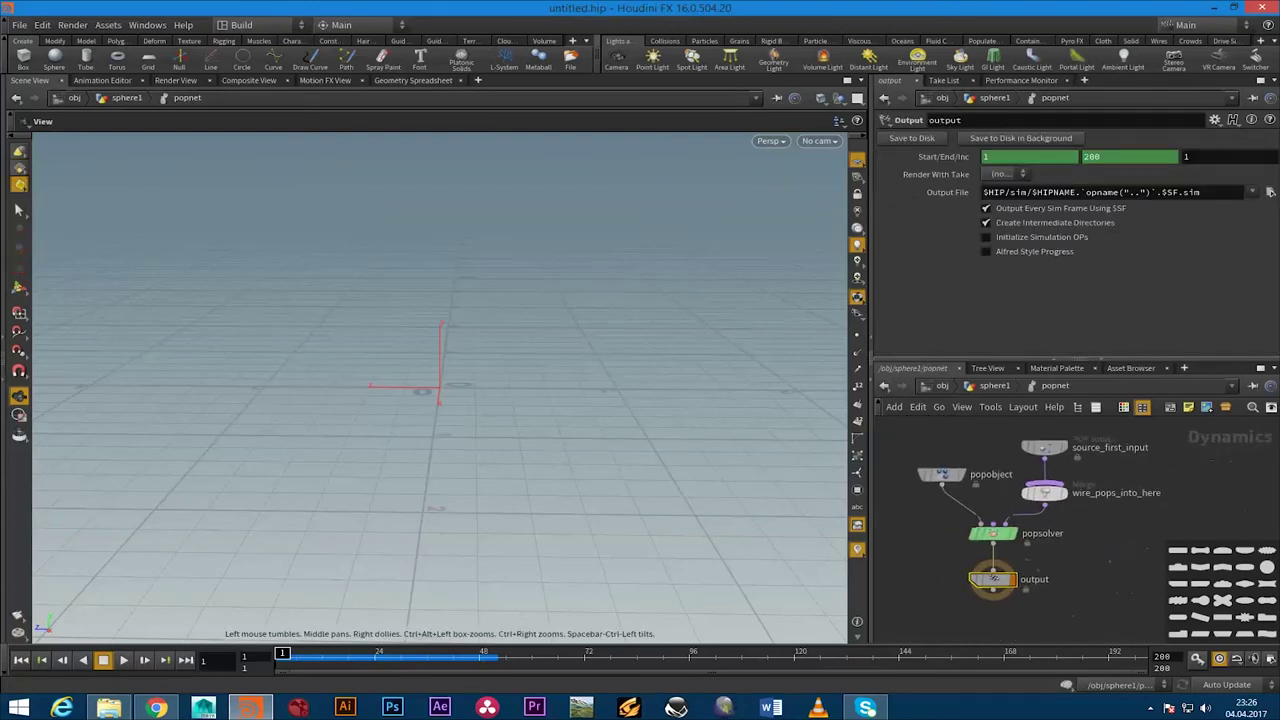
pyautogui.moveTo(983, 489); pyautogui.dragTo(921, 473)
pyautogui.moveTo(1085, 462); pyautogui.dragTo(1085, 514)
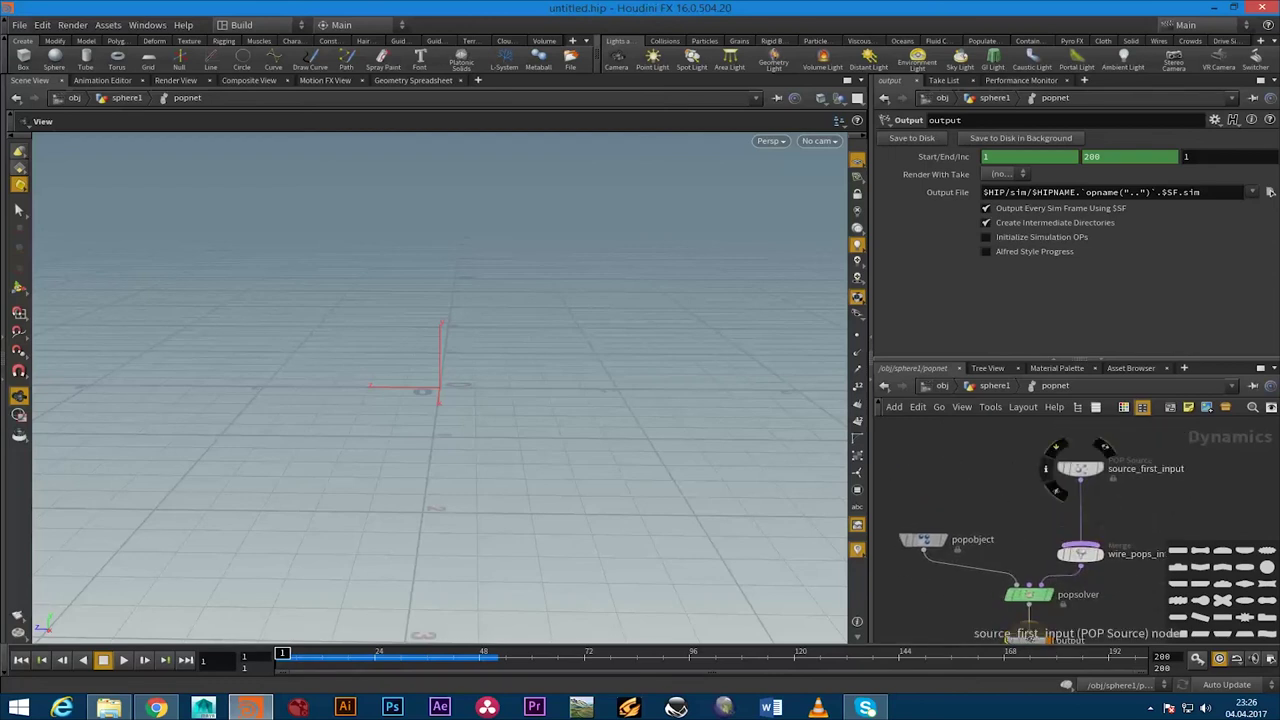
pyautogui.click(1080, 468)
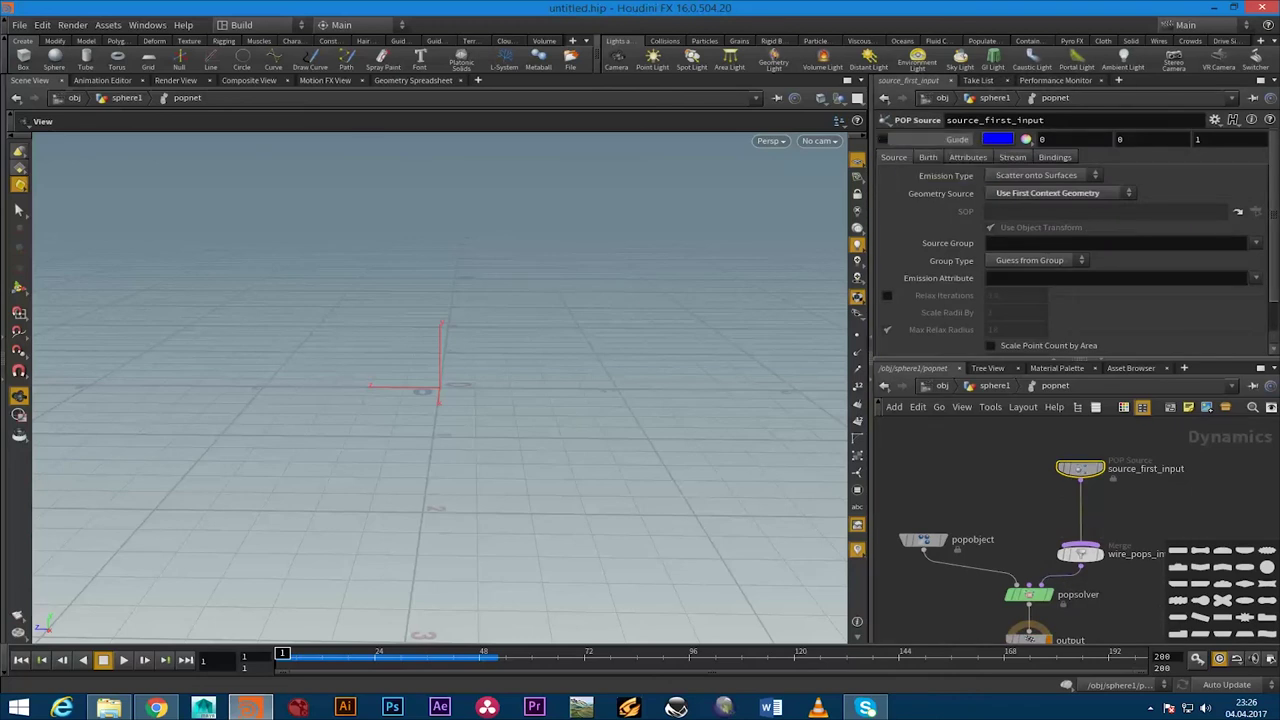
pyautogui.moveTo(1025, 545); pyautogui.dragTo(970, 532, button='middle')
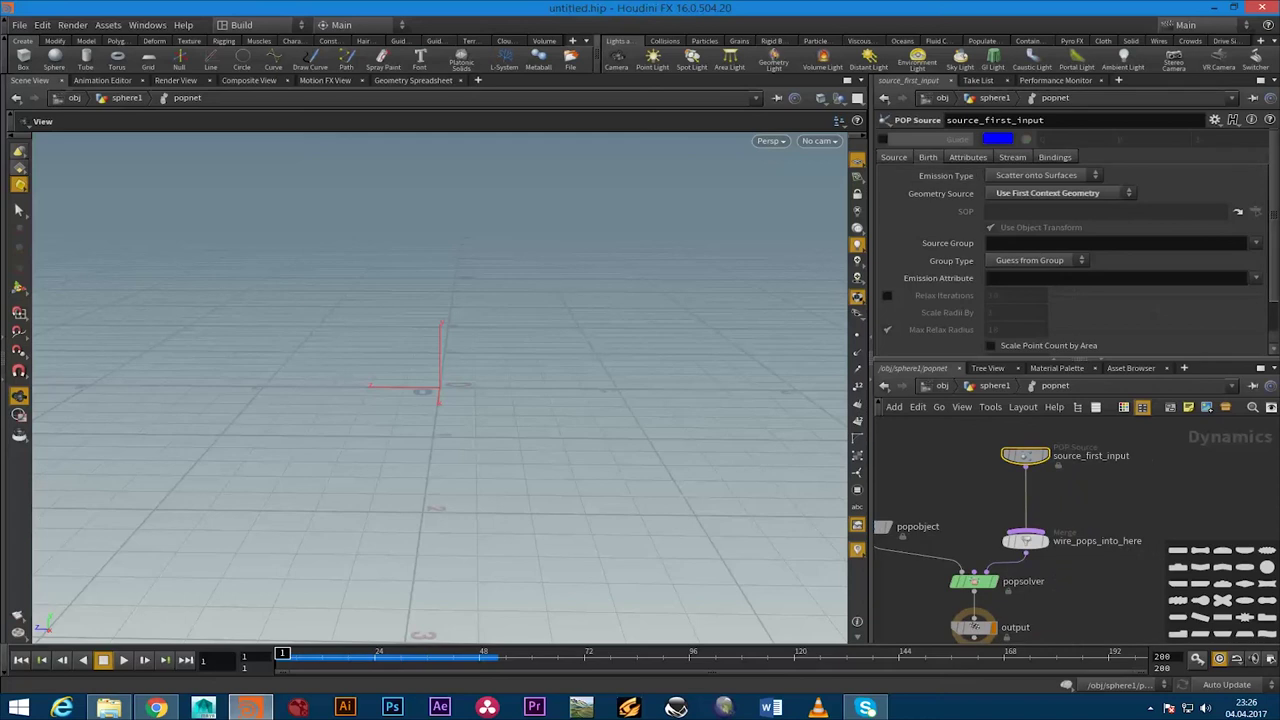
# Review the source's tabs, keeping initial velocity as Use inherited velocity
pyautogui.click(928, 157)
pyautogui.click(967, 157)
pyautogui.click(1012, 157)
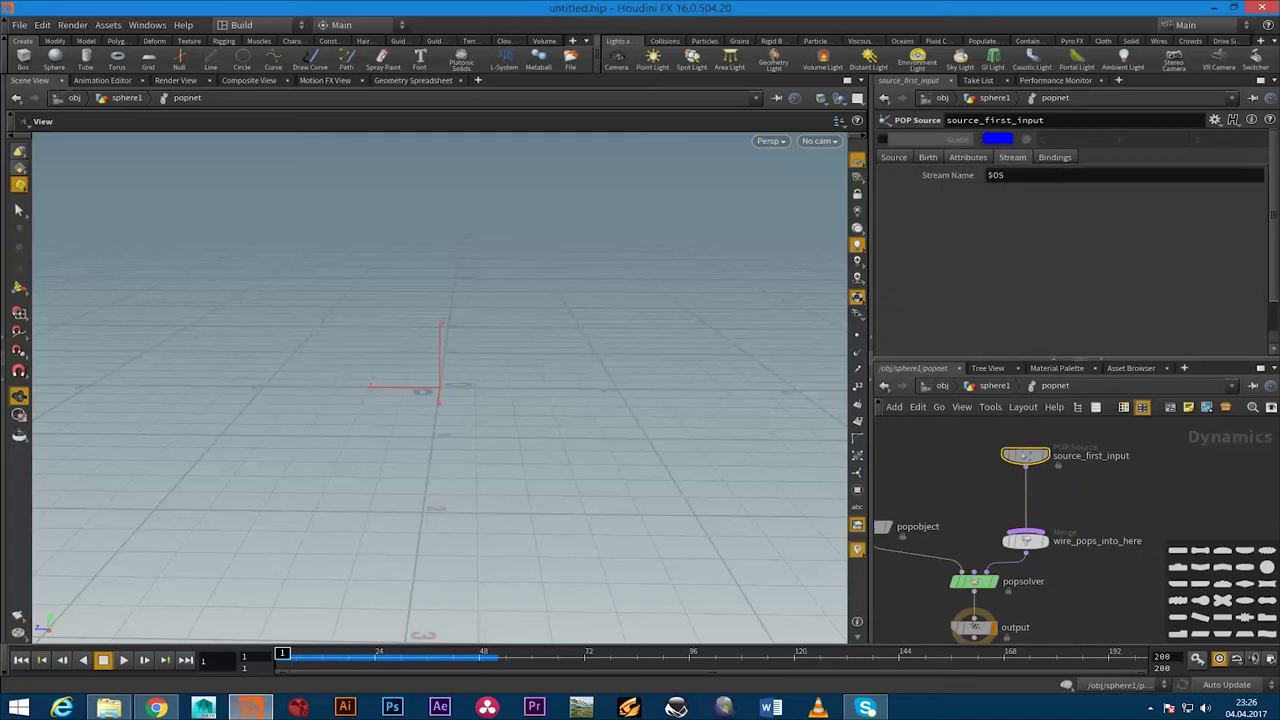
pyautogui.click(967, 157)
pyautogui.click(1040, 210)
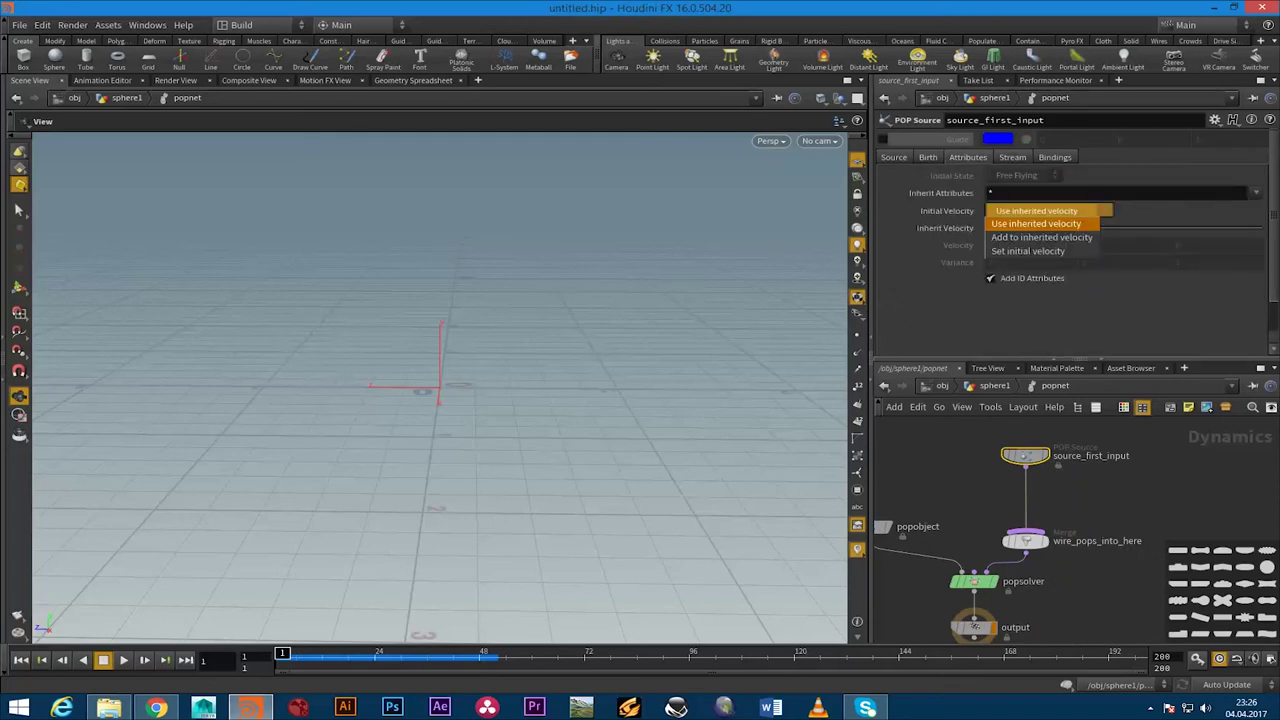
pyautogui.click(1036, 223)
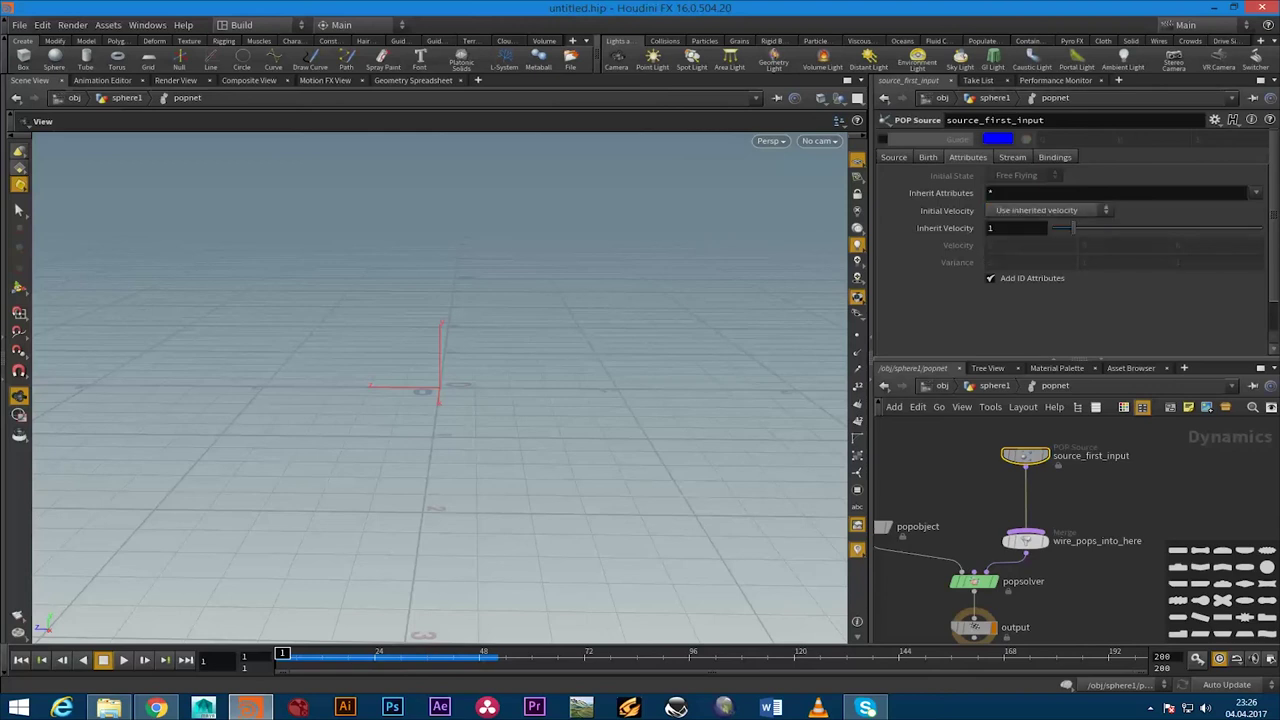
pyautogui.click(1040, 210)
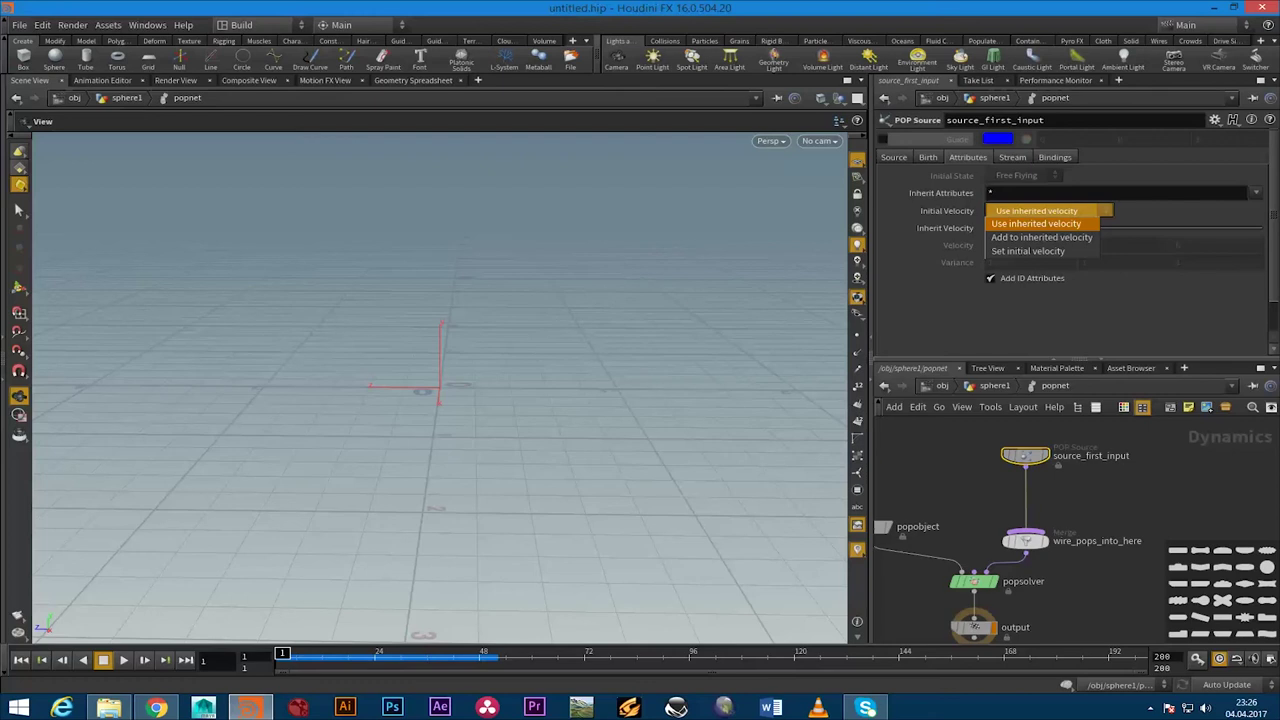
pyautogui.click(1036, 223)
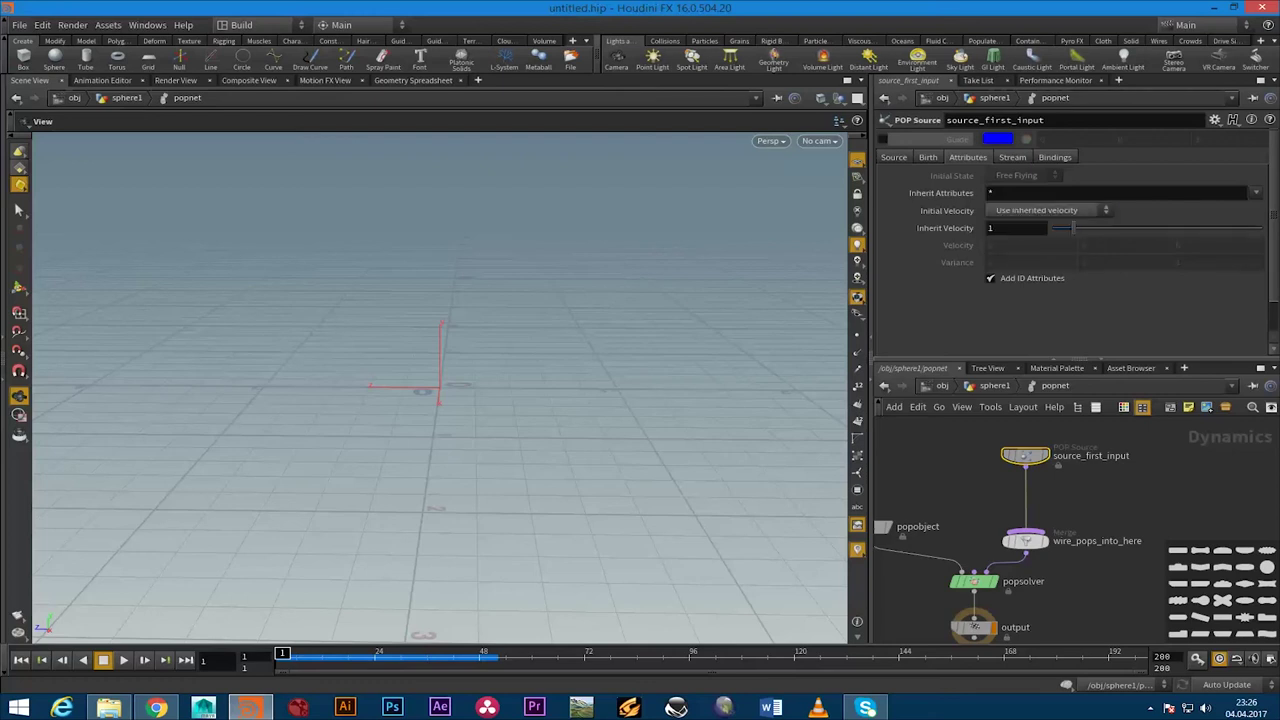
pyautogui.click(894, 157)
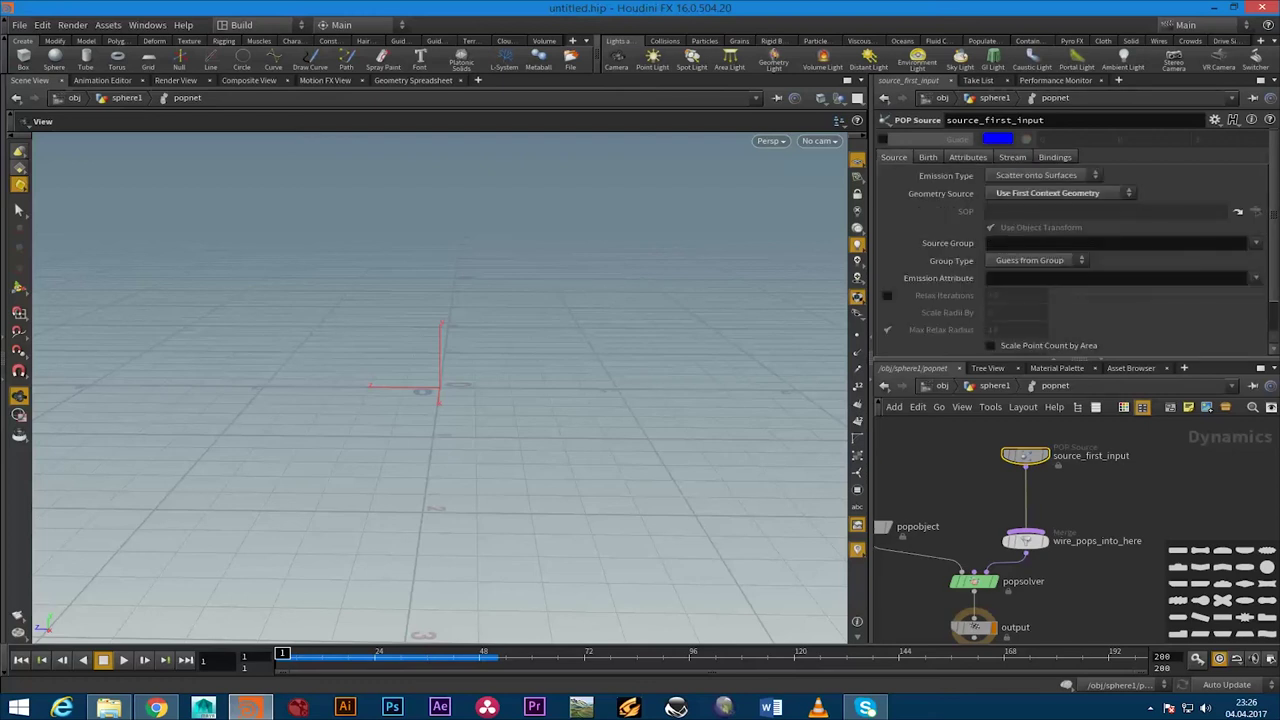
pyautogui.click(928, 157)
# Set the source's birth rate 50000, Life Expectancy 4 and Life Variance 3
pyautogui.scroll(-1, 1070, 240)
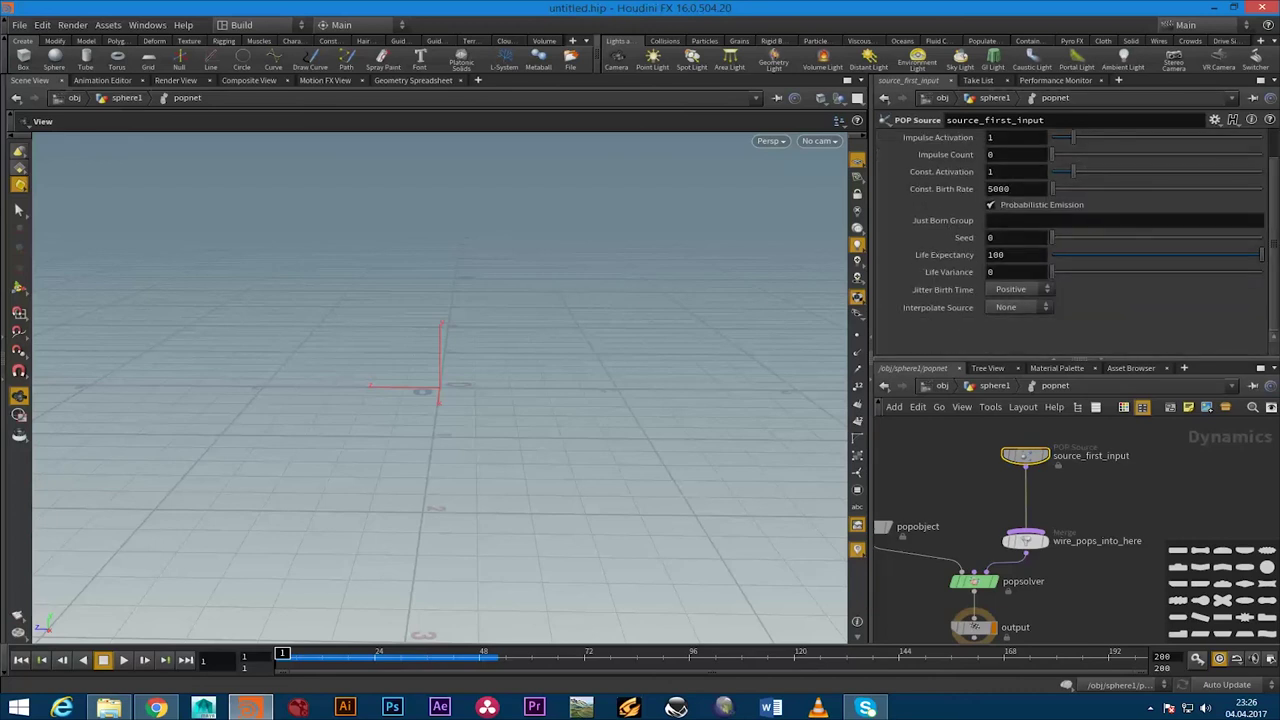
pyautogui.doubleClick(996, 254)
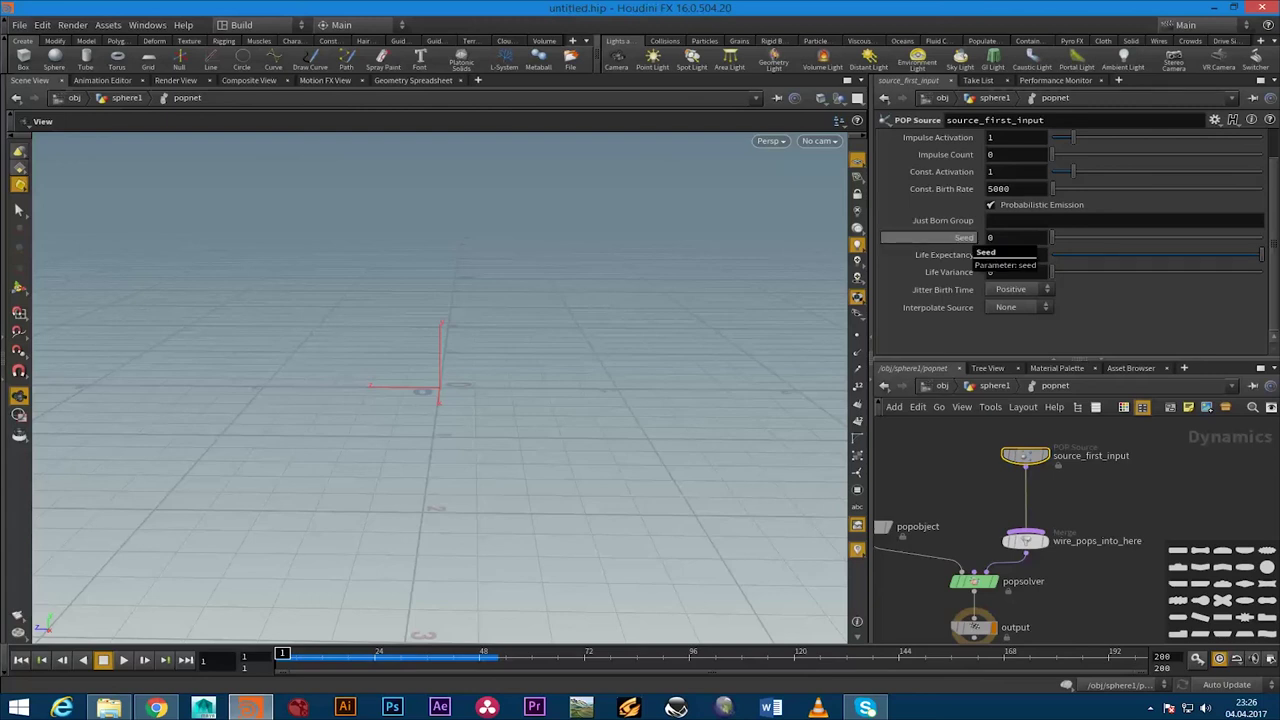
pyautogui.press('Return')
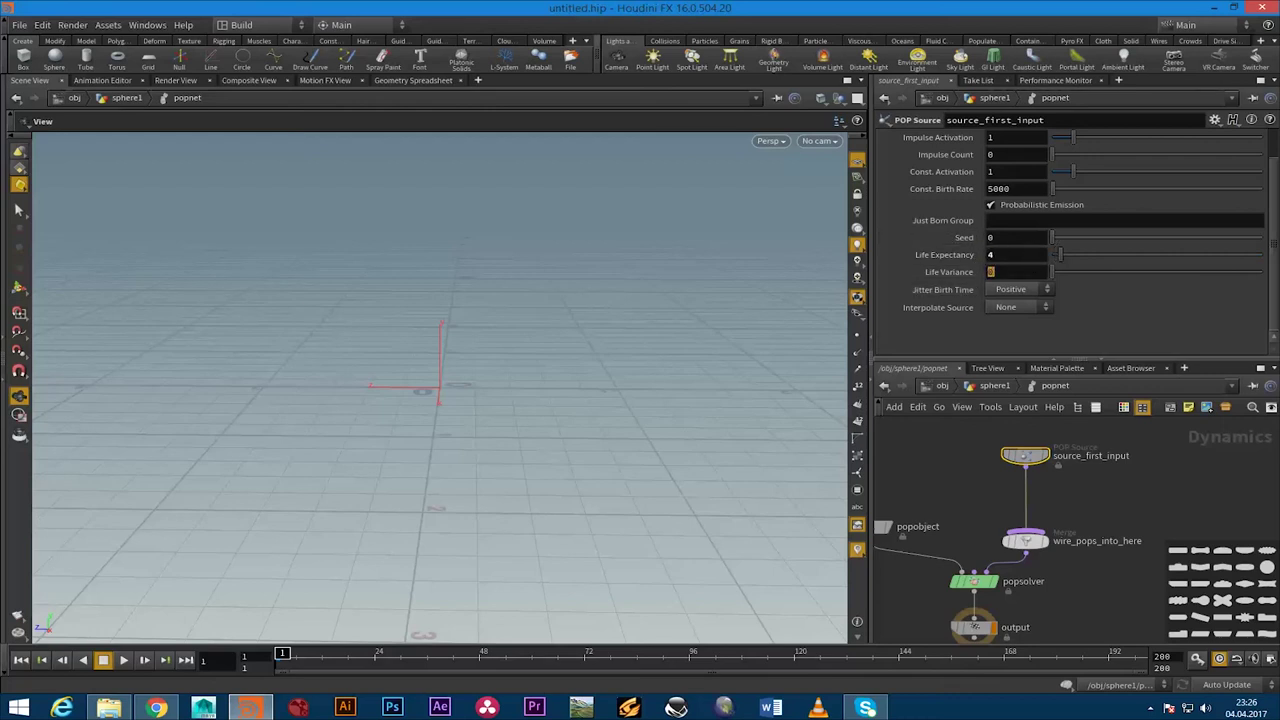
pyautogui.write('3')
pyautogui.click(991, 254)
pyautogui.scroll(2, 1070, 240)
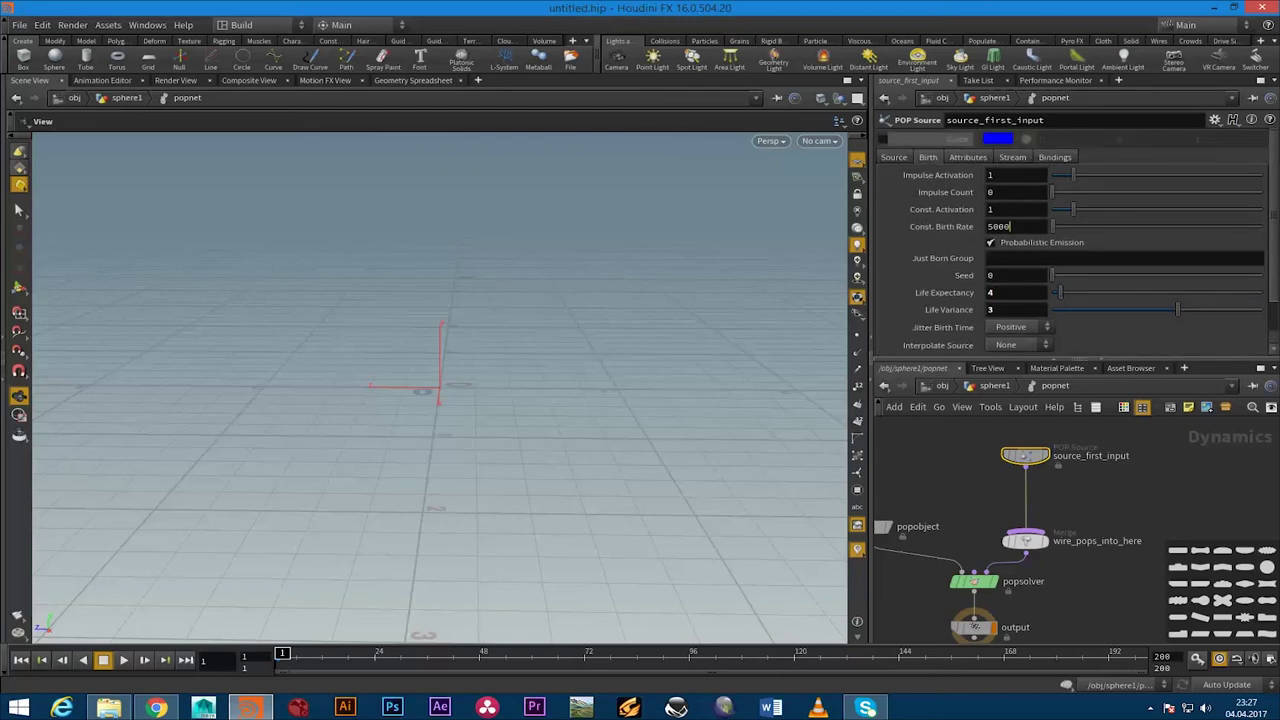
pyautogui.write('0')
# Move source_first_input up to make room below it in the popnet network
pyautogui.moveTo(1020, 520)
pyautogui.mouseDown(button='middle')
pyautogui.moveTo(1127, 430)
pyautogui.moveTo(1047, 468)
pyautogui.moveTo(1054, 452)
pyautogui.moveTo(1006, 563)
pyautogui.mouseUp(button='middle')
pyautogui.moveTo(1025, 481); pyautogui.dragTo(1025, 452)
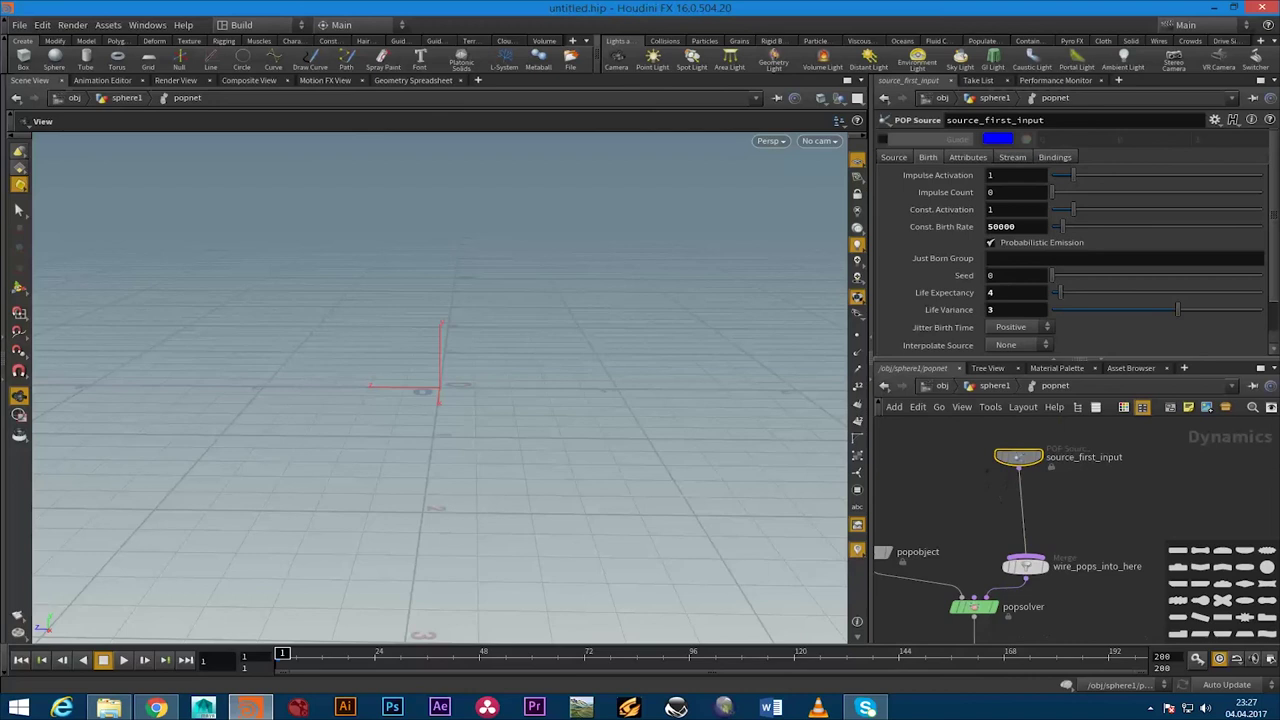
pyautogui.moveTo(1040, 520); pyautogui.dragTo(1035, 524, button='middle')
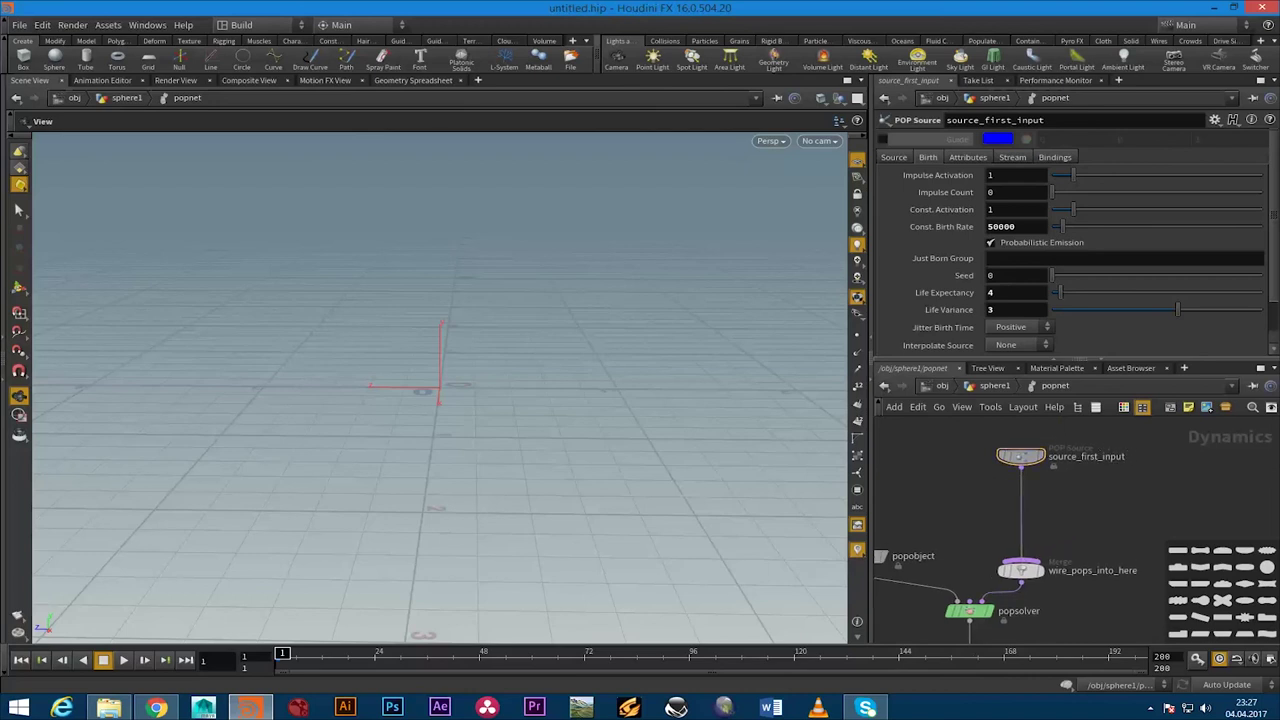
pyautogui.press('Tab')
# Insert a POP Force node (popforce1) between source_first_input and the merge and preview it
pyautogui.write('pop forc')
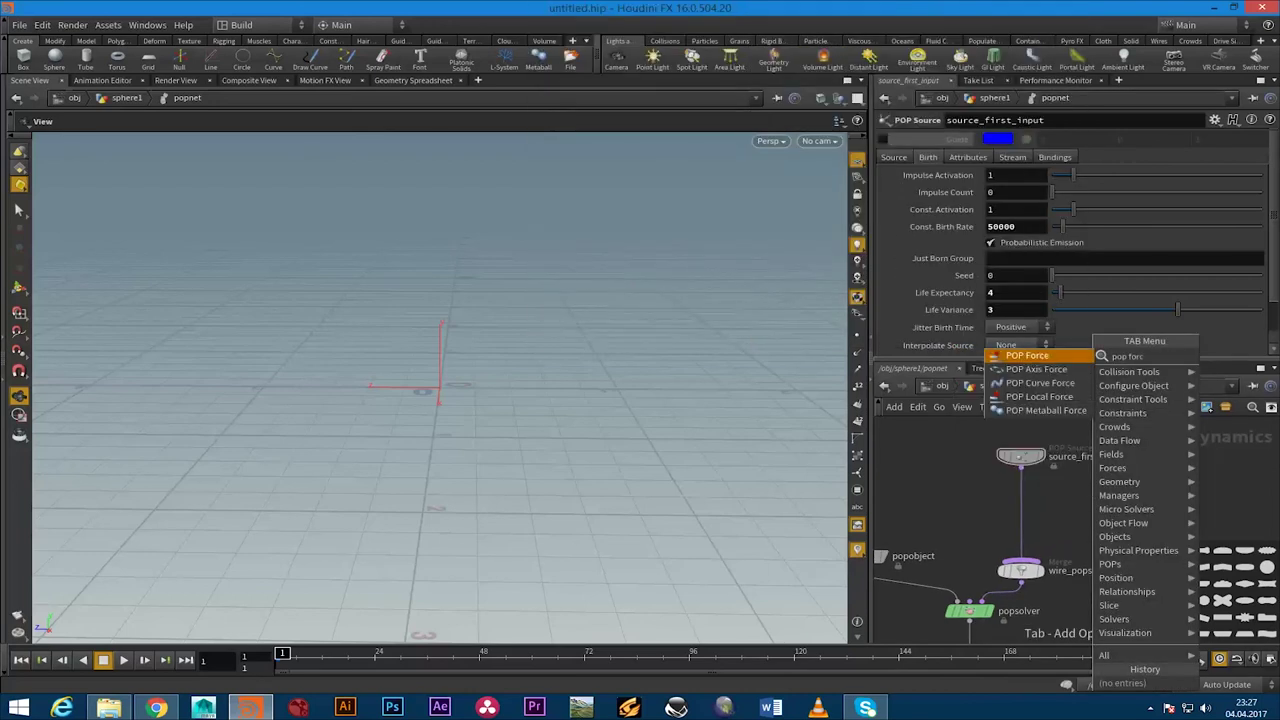
pyautogui.click(1030, 356)
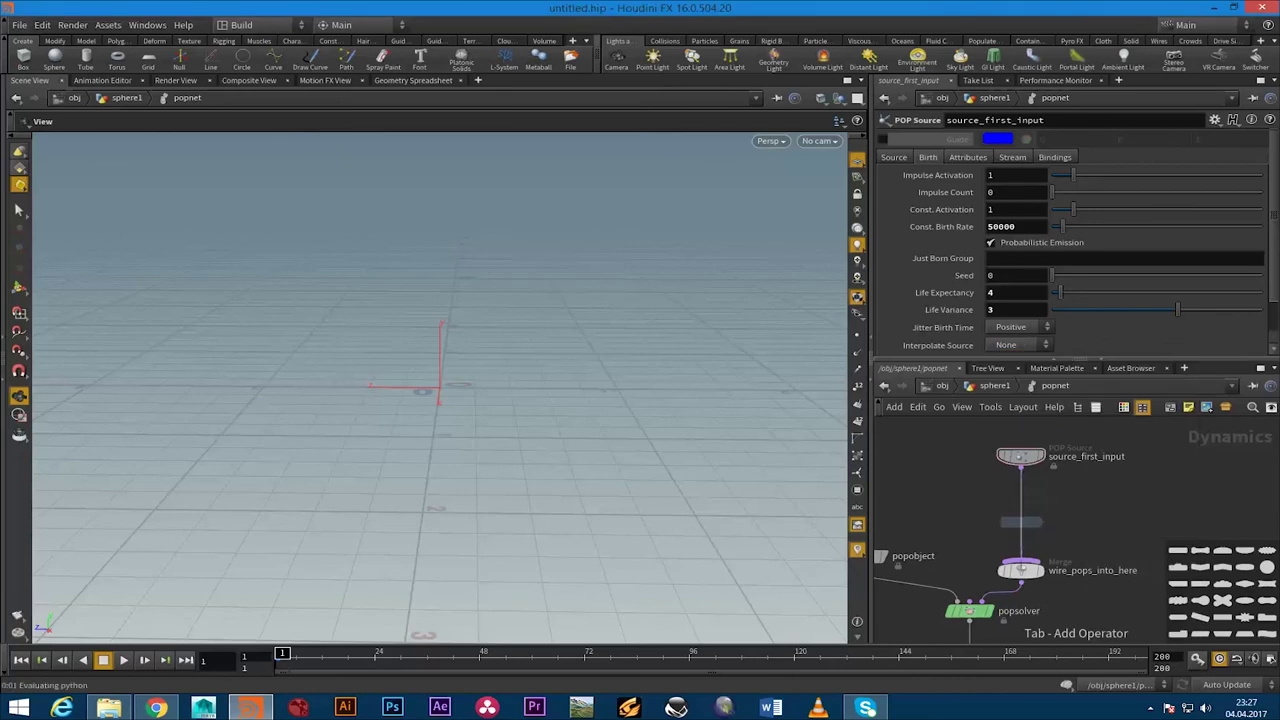
pyautogui.click(1021, 521)
pyautogui.scroll(3, 1061, 503)
pyautogui.moveTo(1020, 457)
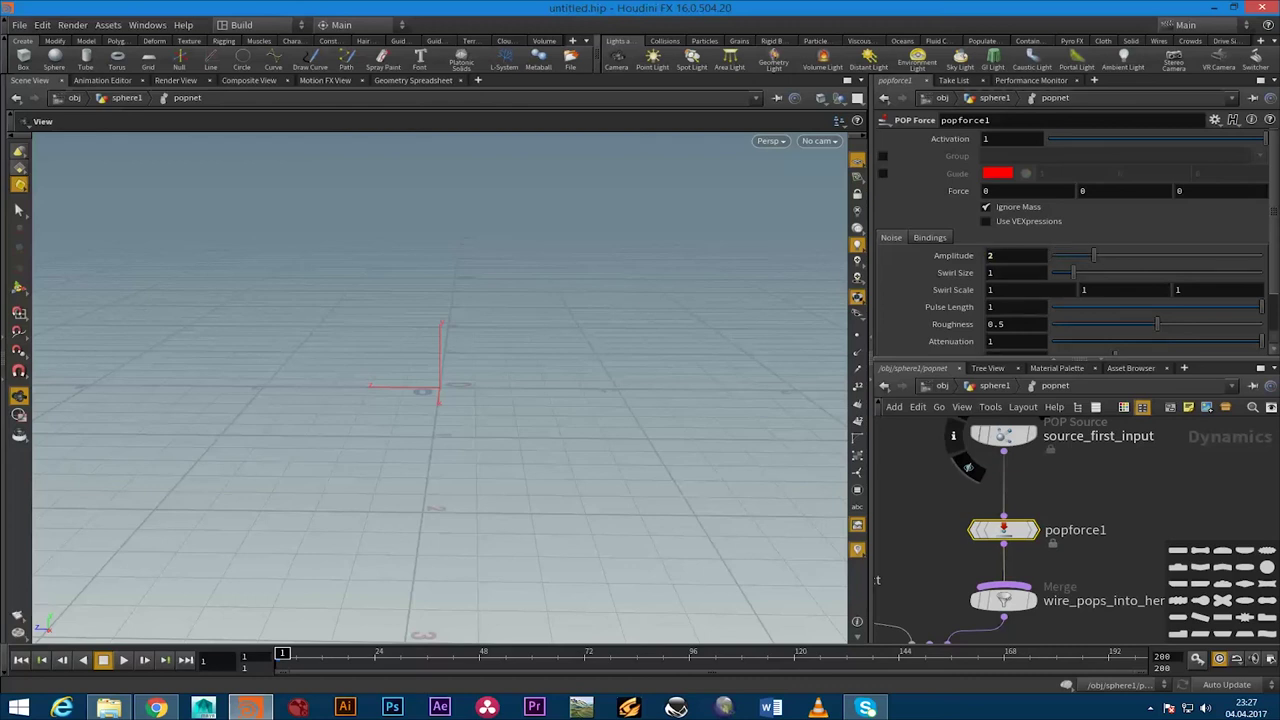
pyautogui.moveTo(965, 470); pyautogui.dragTo(960, 445, button='middle')
pyautogui.press('Up')
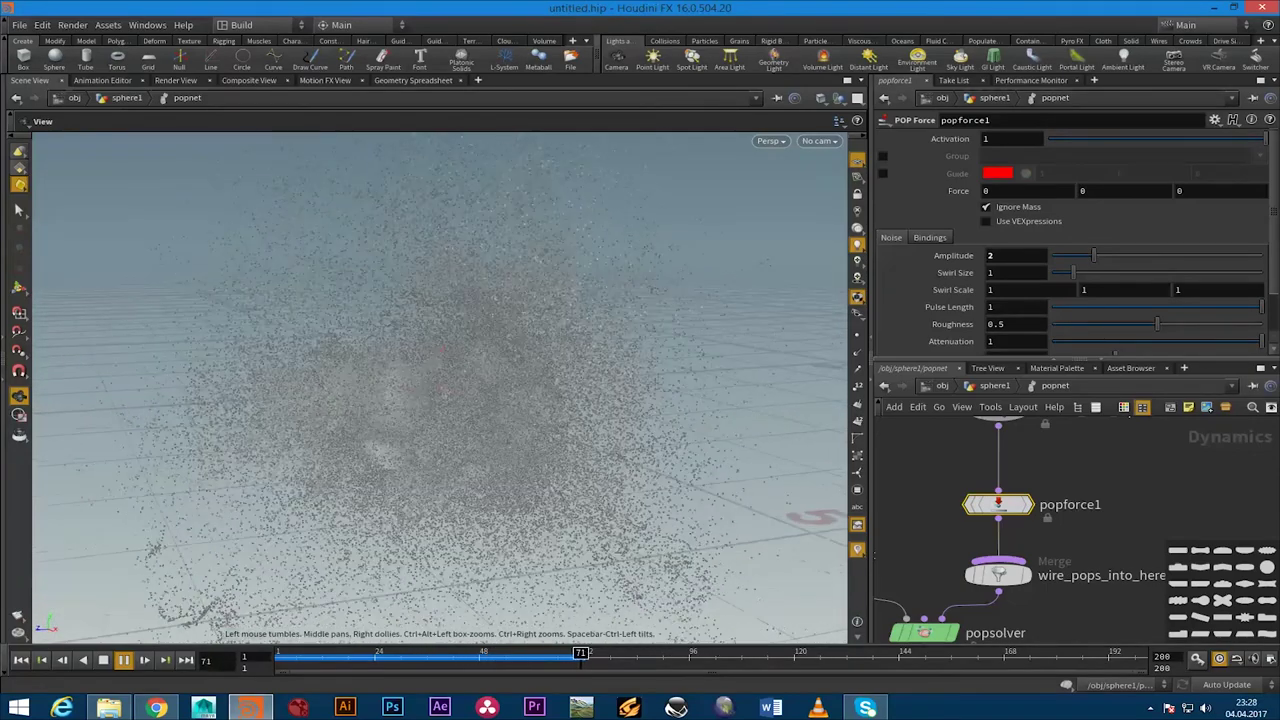
pyautogui.click(283, 653)
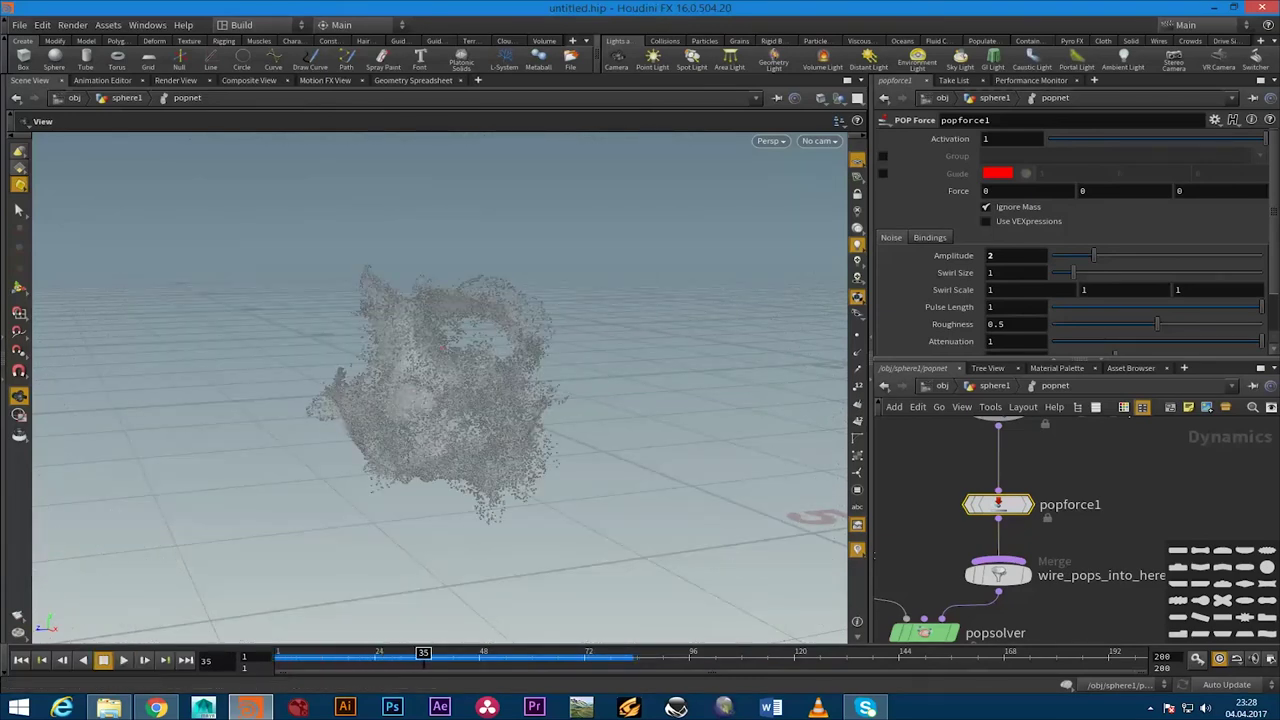
# Set popforce1's Noise Amplitude to 0.5 and replay, orbiting to inspect the swirling particles
pyautogui.write('0.5')
pyautogui.press('Return')
pyautogui.press('Up')
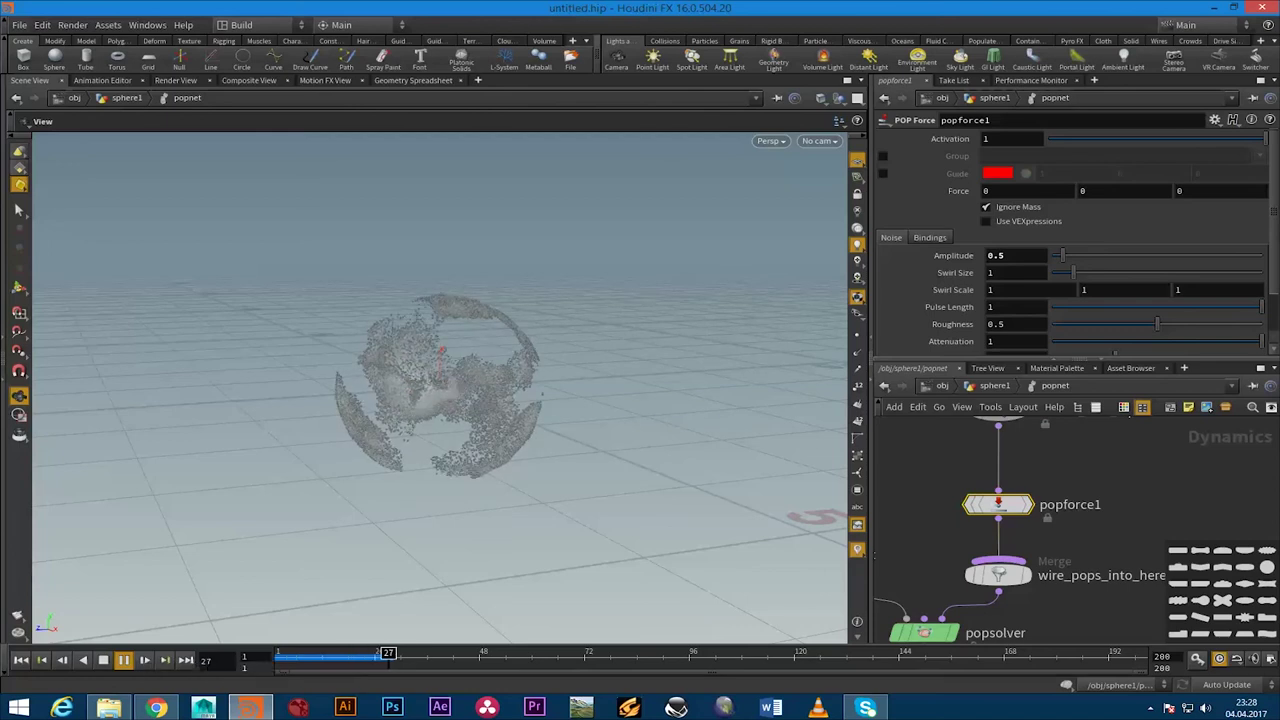
pyautogui.moveTo(600, 450); pyautogui.dragTo(450, 460)
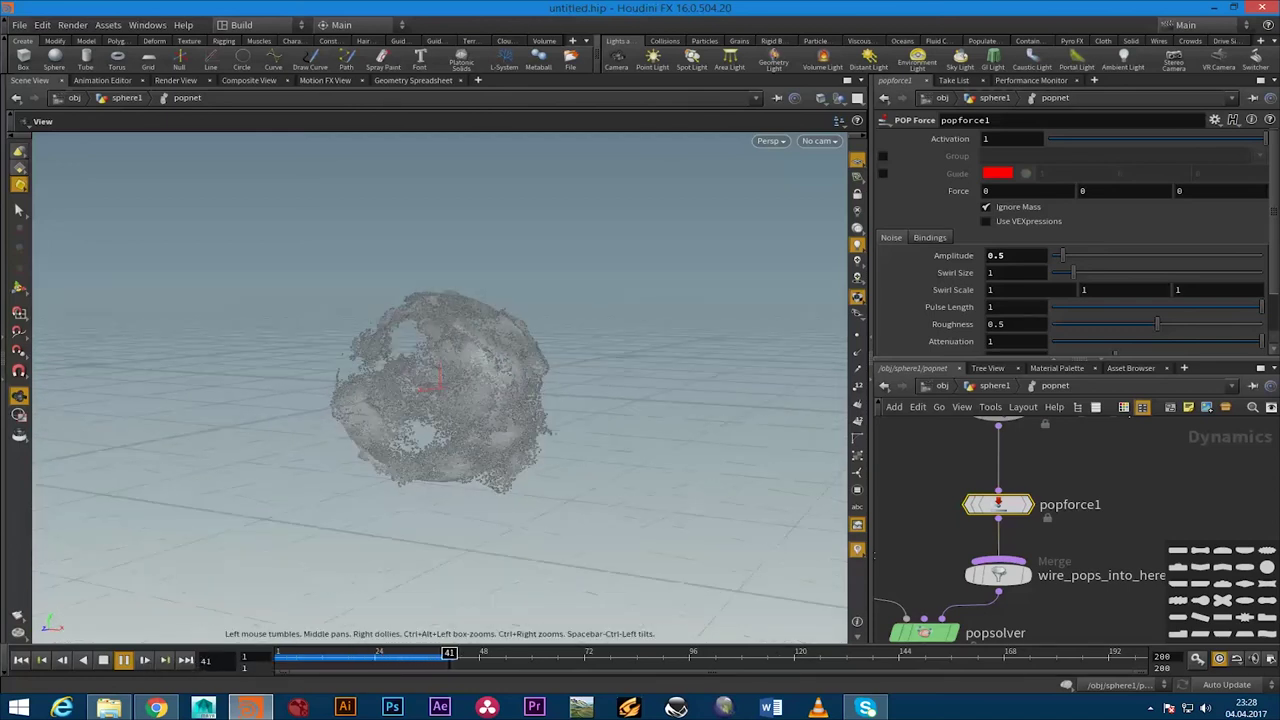
pyautogui.moveTo(450, 400)
pyautogui.mouseDown()
pyautogui.moveTo(500, 470)
pyautogui.moveTo(460, 390)
pyautogui.moveTo(450, 460)
pyautogui.mouseUp()
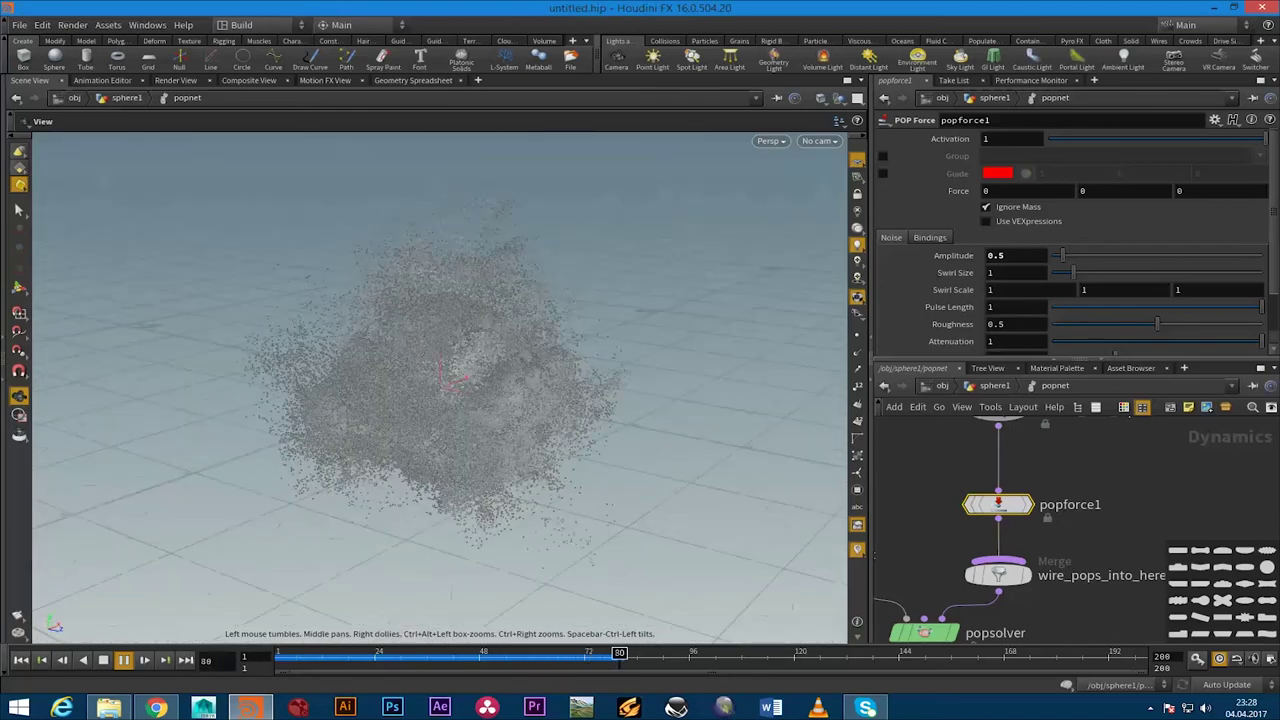
pyautogui.moveTo(450, 400); pyautogui.dragTo(530, 410)
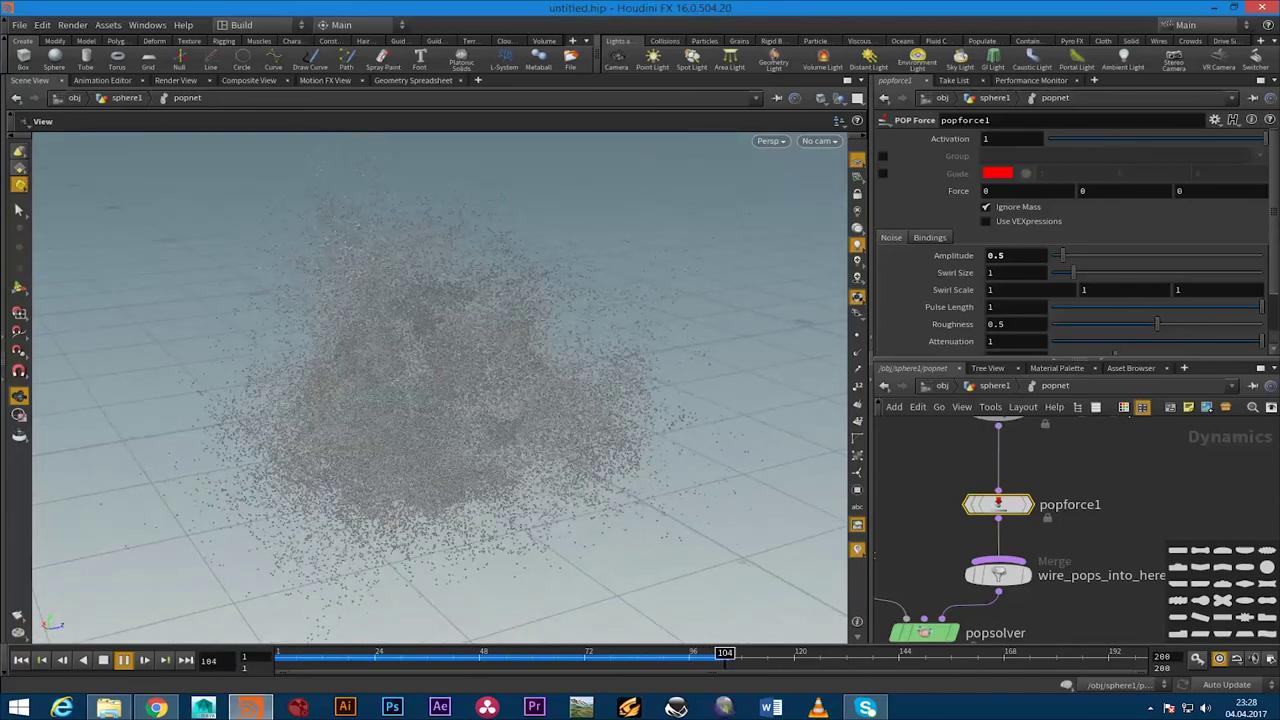
pyautogui.moveTo(737, 652); pyautogui.dragTo(475, 652)
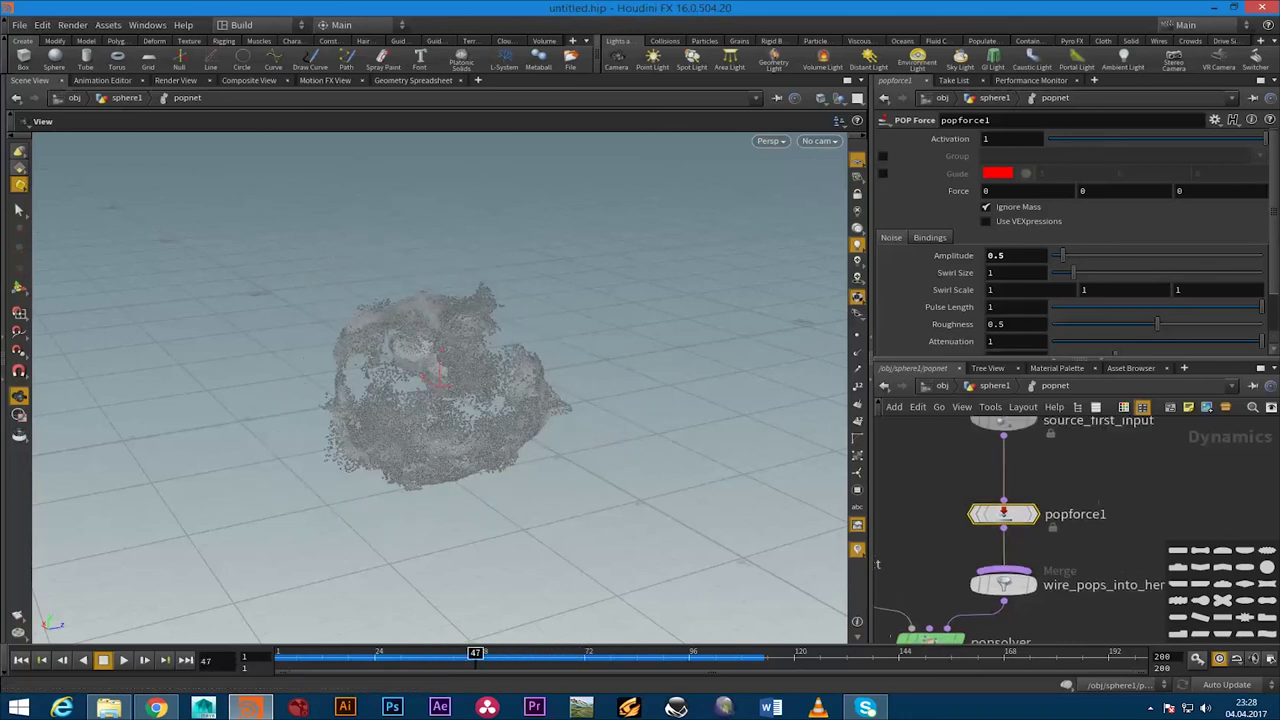
pyautogui.moveTo(980, 566); pyautogui.dragTo(1000, 618, button='middle')
pyautogui.moveTo(1018, 556); pyautogui.dragTo(1015, 508)
# Insert a POP Drag node (popdrag1) with Air Resistance 6 after popforce1
pyautogui.moveTo(1015, 502); pyautogui.dragTo(1012, 488, button='middle')
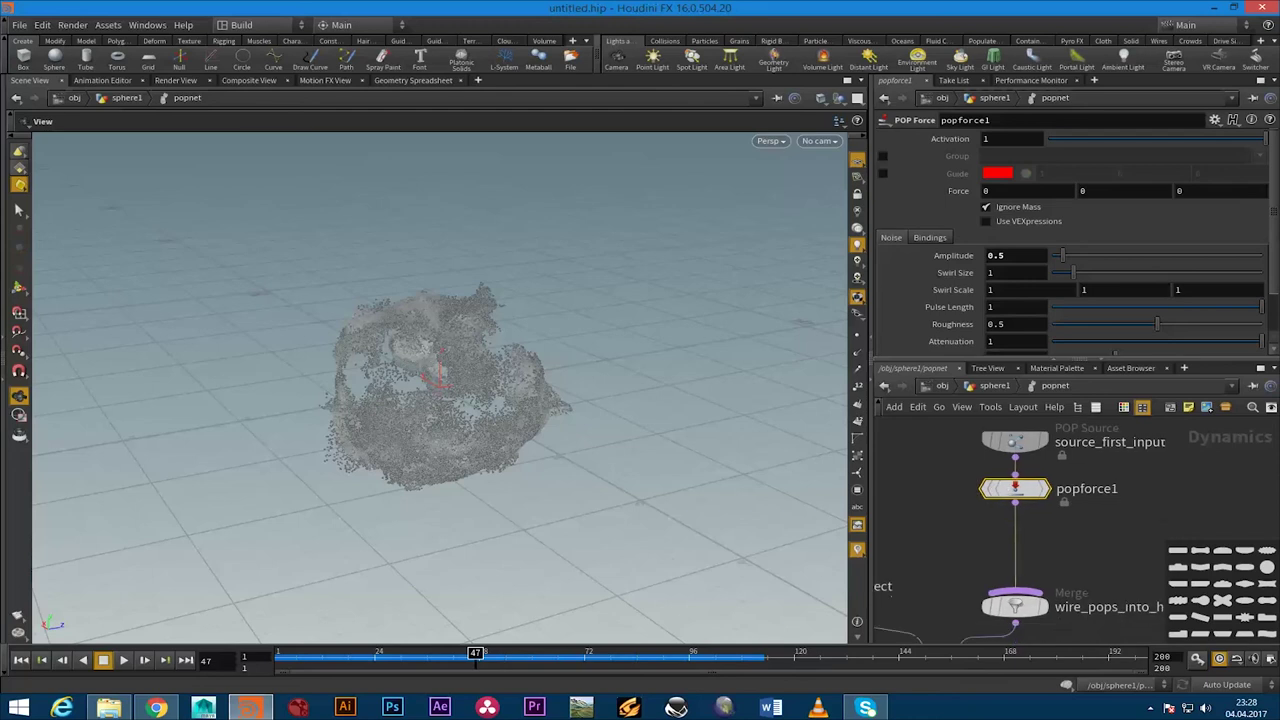
pyautogui.press('Tab')
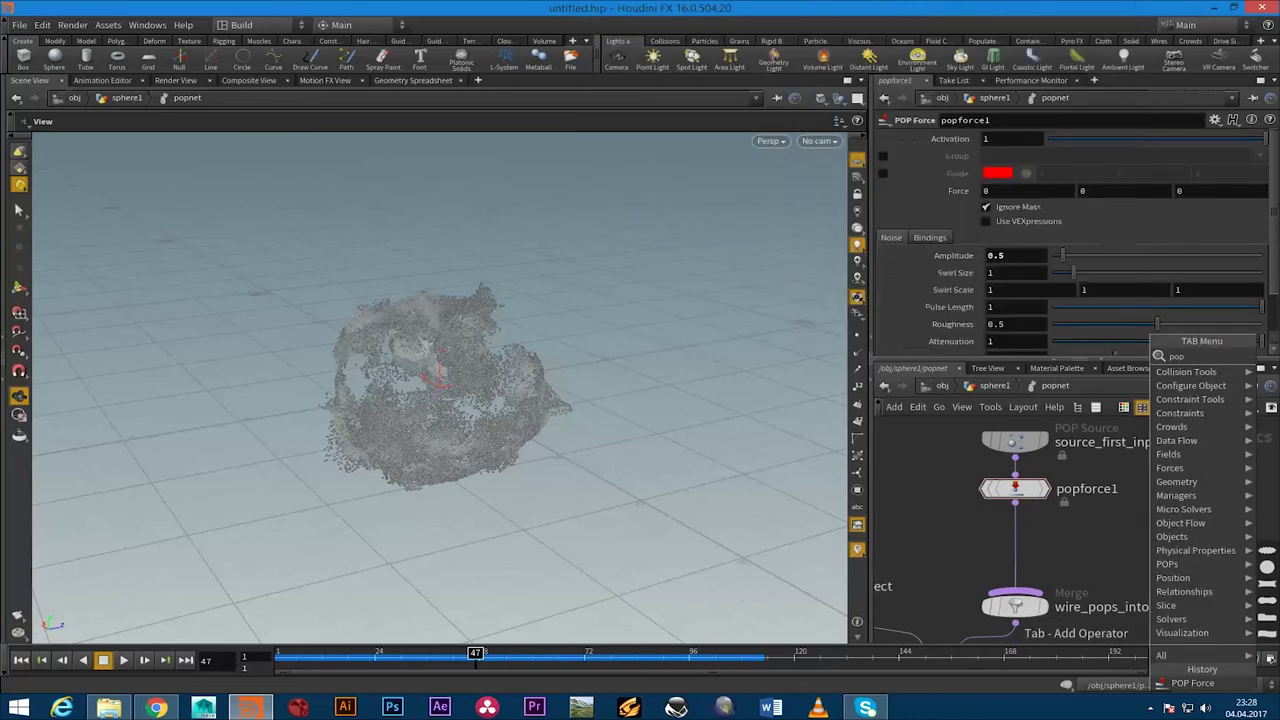
pyautogui.write('pop drag')
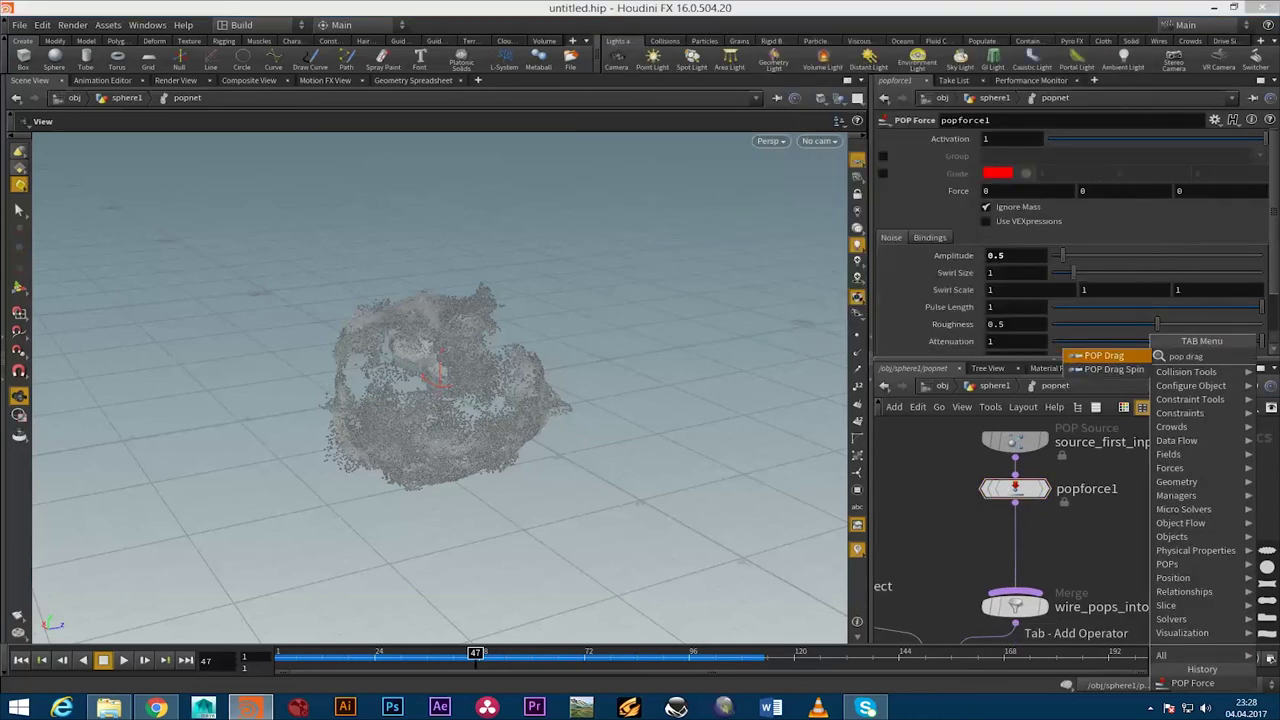
pyautogui.press('Return')
pyautogui.click(1015, 548)
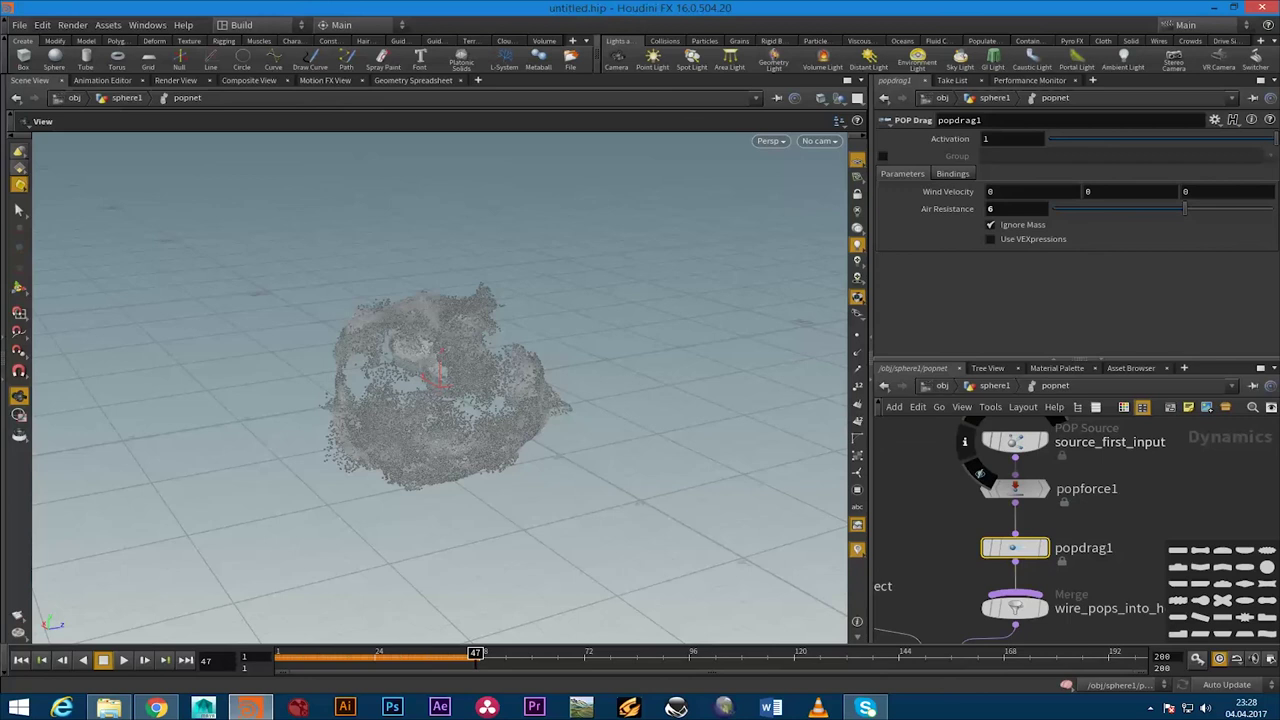
# Replay the simulation from frame 1 with drag, orbiting and scrubbing to frame 84
pyautogui.moveTo(475, 654); pyautogui.dragTo(282, 654)
pyautogui.press('Up')
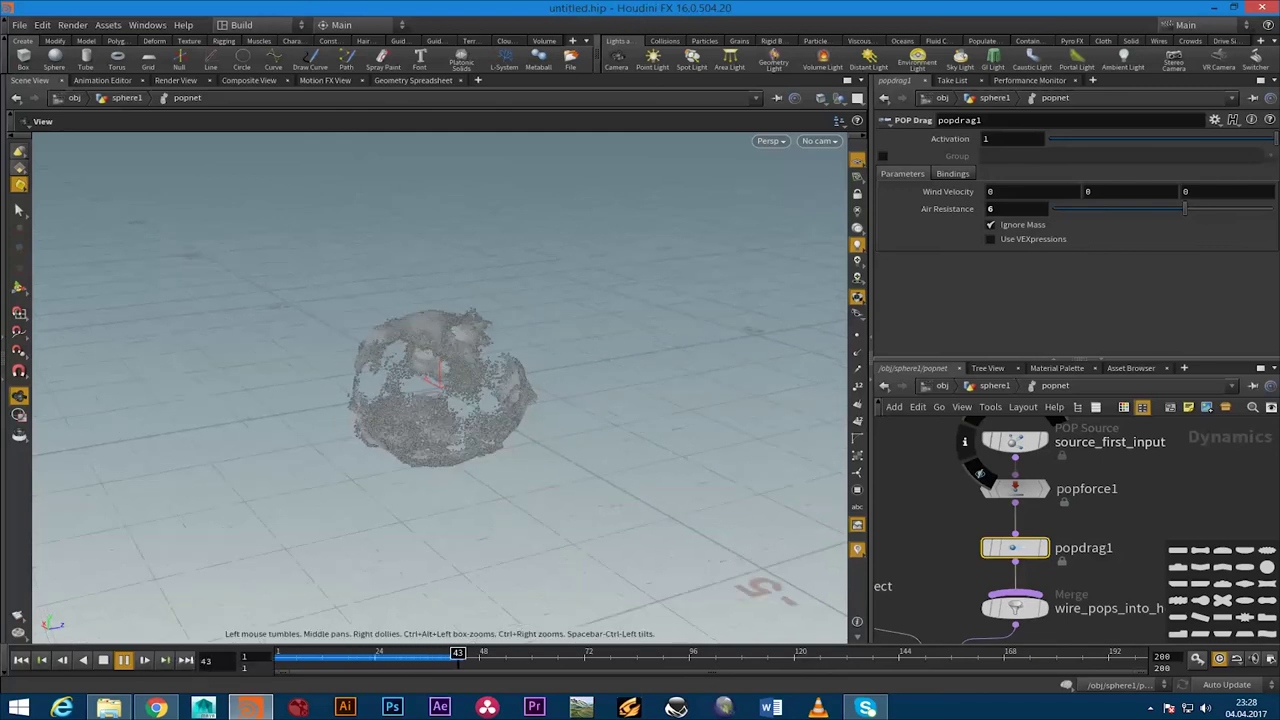
pyautogui.moveTo(480, 520); pyautogui.dragTo(520, 540)
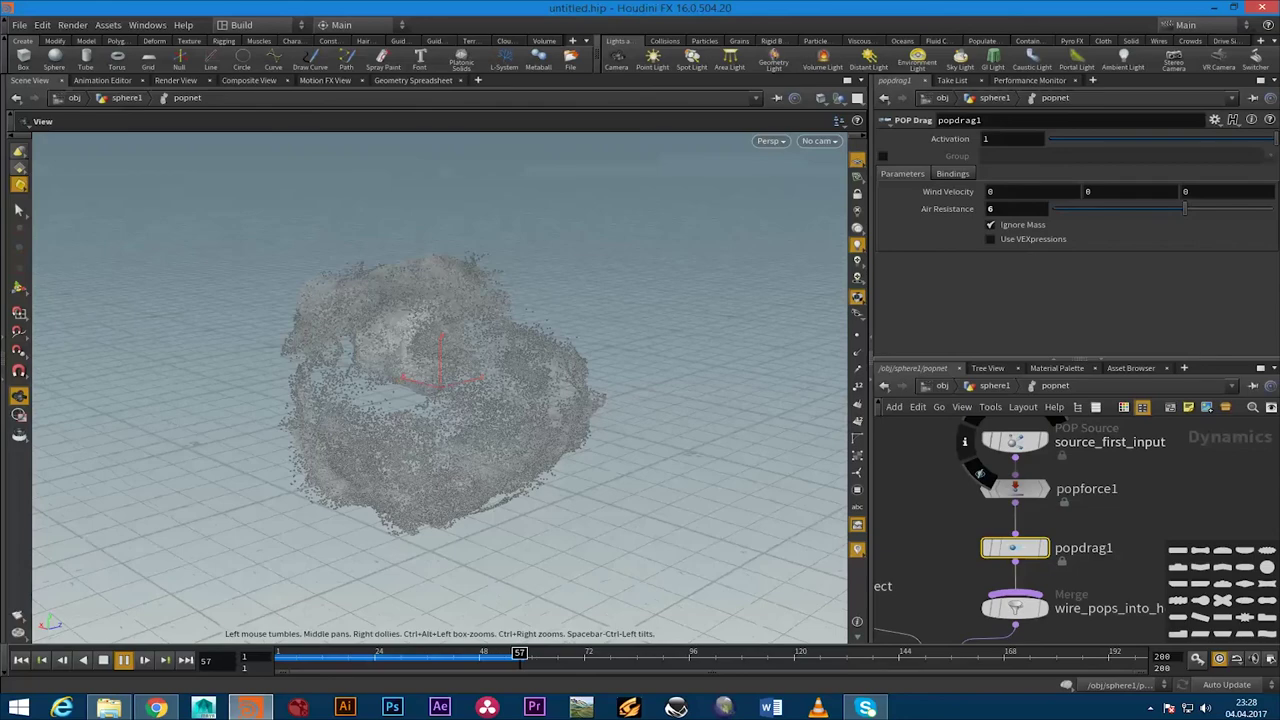
pyautogui.moveTo(594, 555)
pyautogui.mouseDown()
pyautogui.moveTo(444, 587)
pyautogui.moveTo(742, 557)
pyautogui.moveTo(345, 592)
pyautogui.mouseUp()
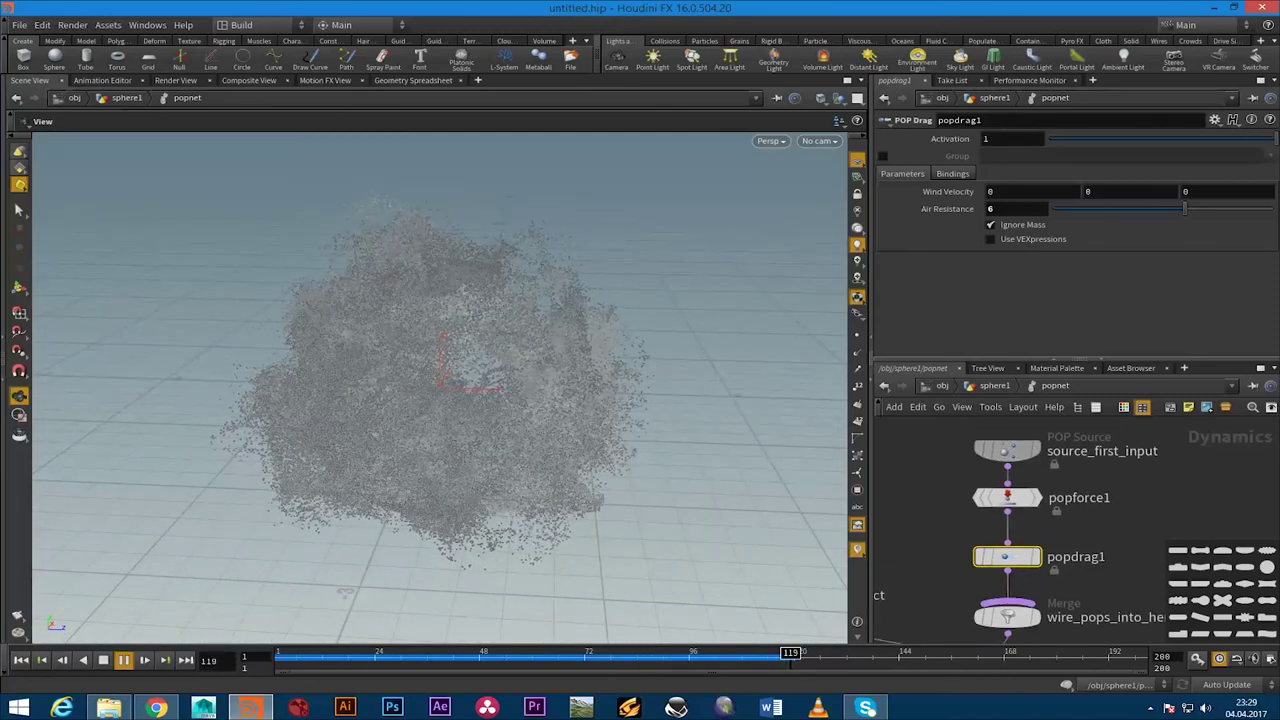
pyautogui.moveTo(300, 655)
pyautogui.mouseDown()
pyautogui.moveTo(650, 655)
pyautogui.moveTo(444, 655)
pyautogui.mouseUp()
pyautogui.moveTo(947, 566)
pyautogui.mouseDown(button='middle')
pyautogui.moveTo(998, 548)
pyautogui.moveTo(1048, 610)
pyautogui.moveTo(999, 645)
pyautogui.mouseUp(button='middle')
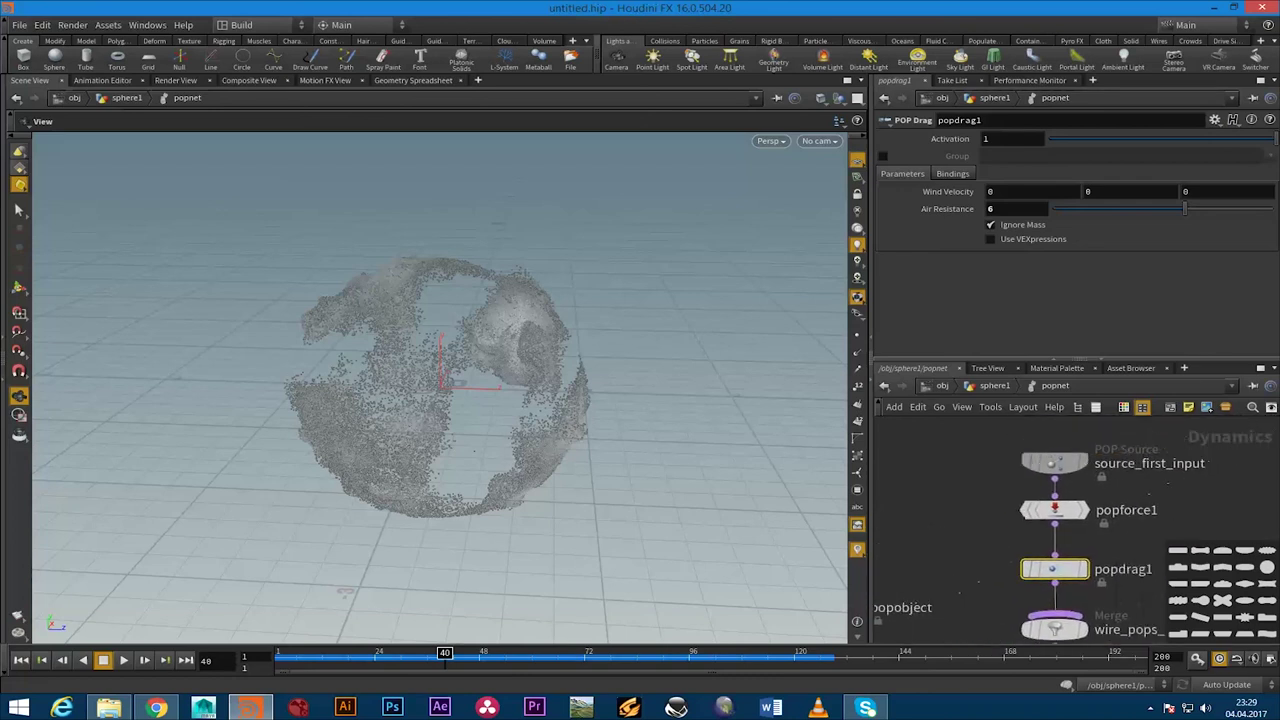
pyautogui.click(1054, 462)
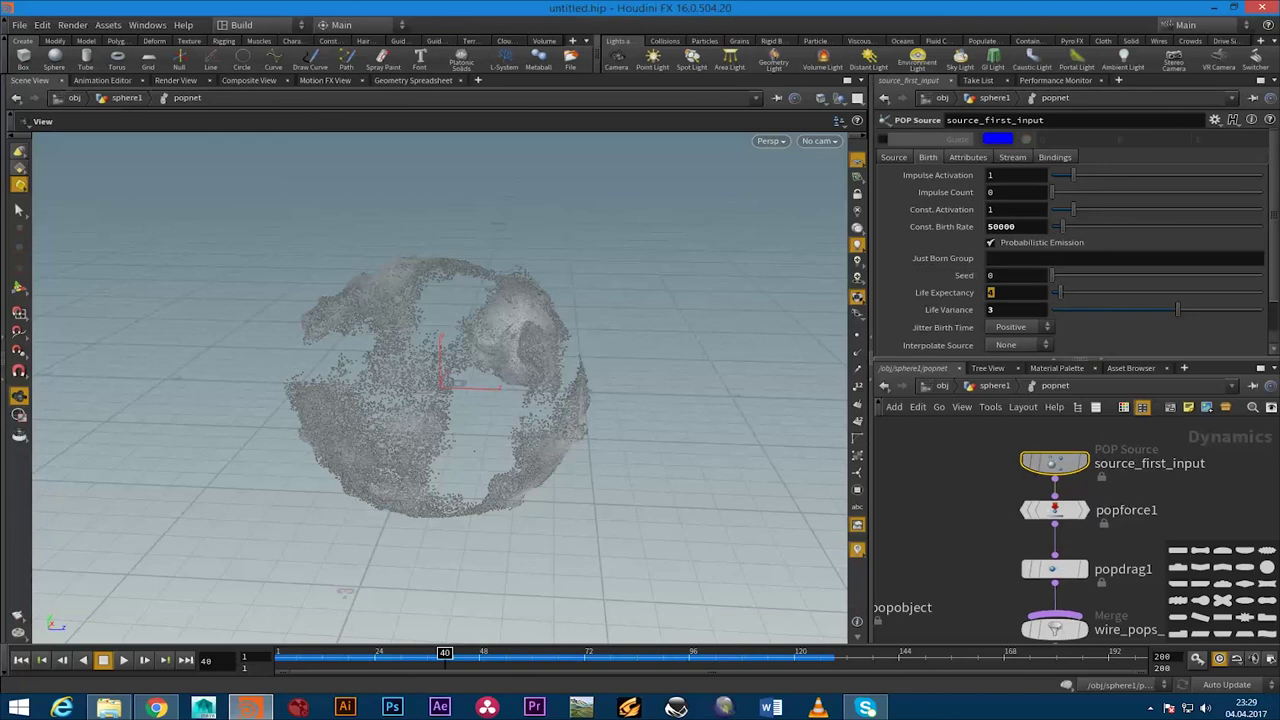
# Give source_first_input Life Expectancy 2 and Life Variance 1, then replay from frame 1
pyautogui.press('Tab')
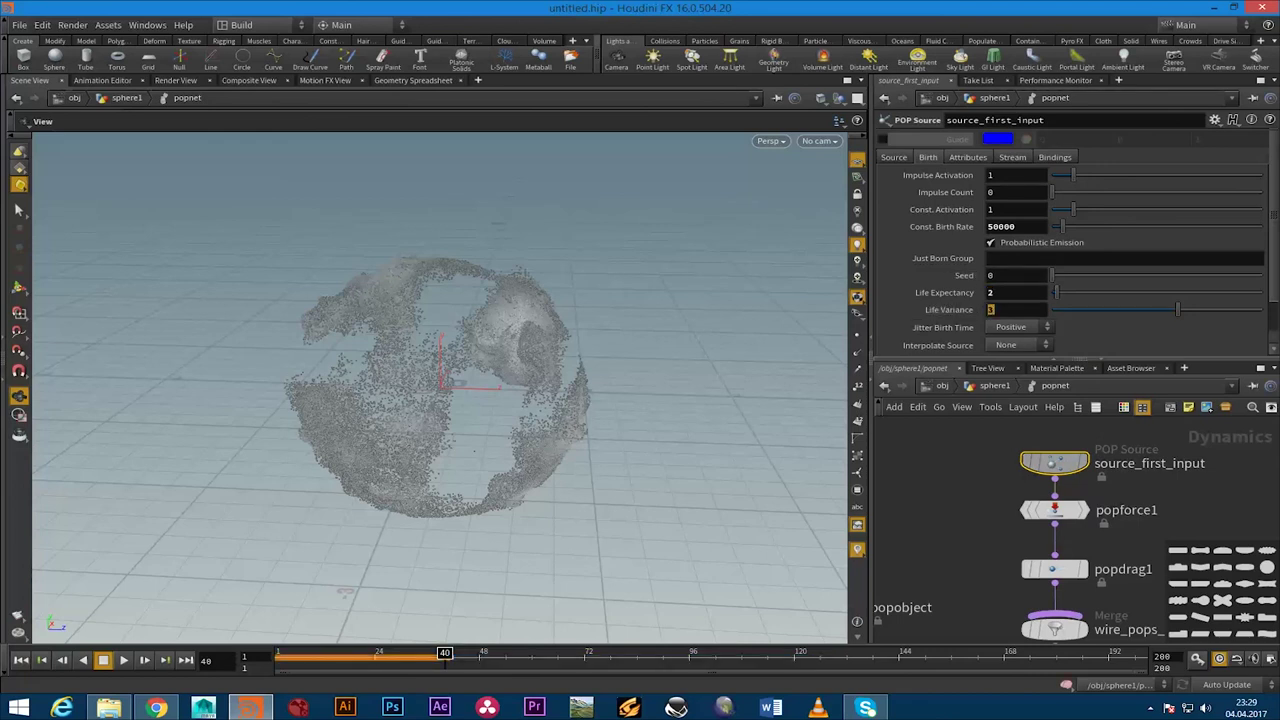
pyautogui.hotkey('ctrl', 'Left')
pyautogui.press('Up')
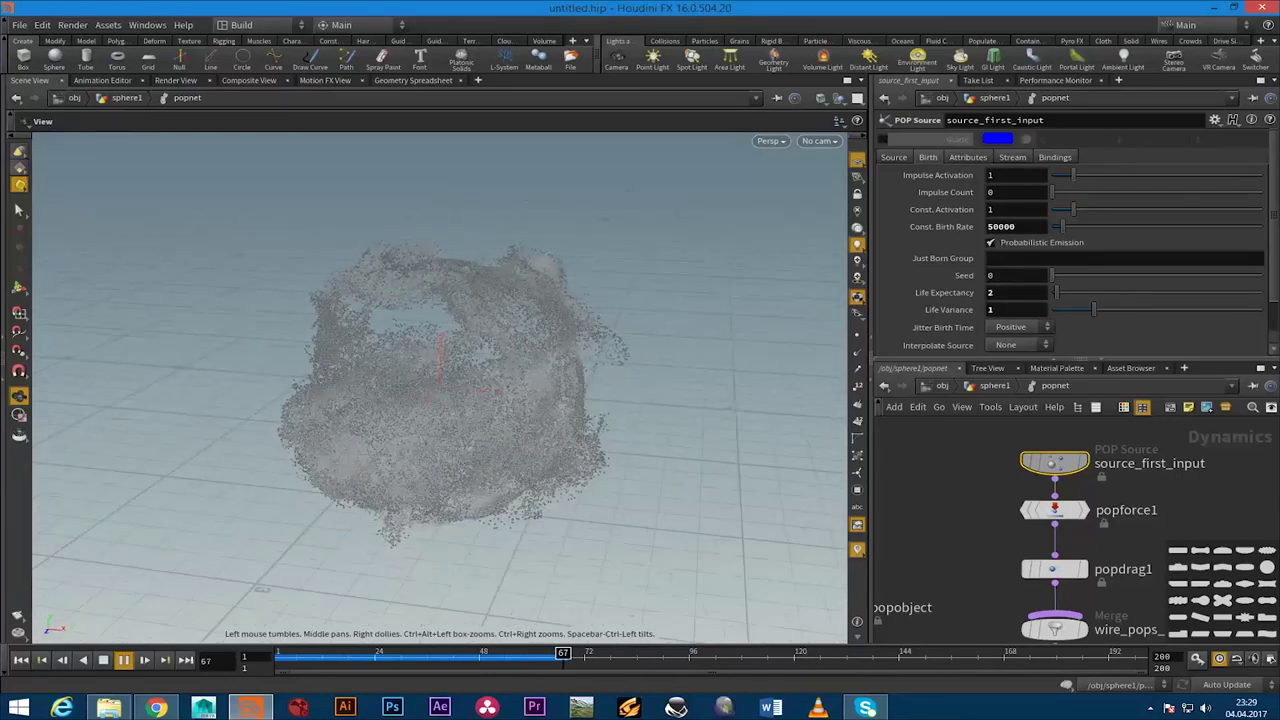
pyautogui.moveTo(440, 380); pyautogui.dragTo(420, 350)
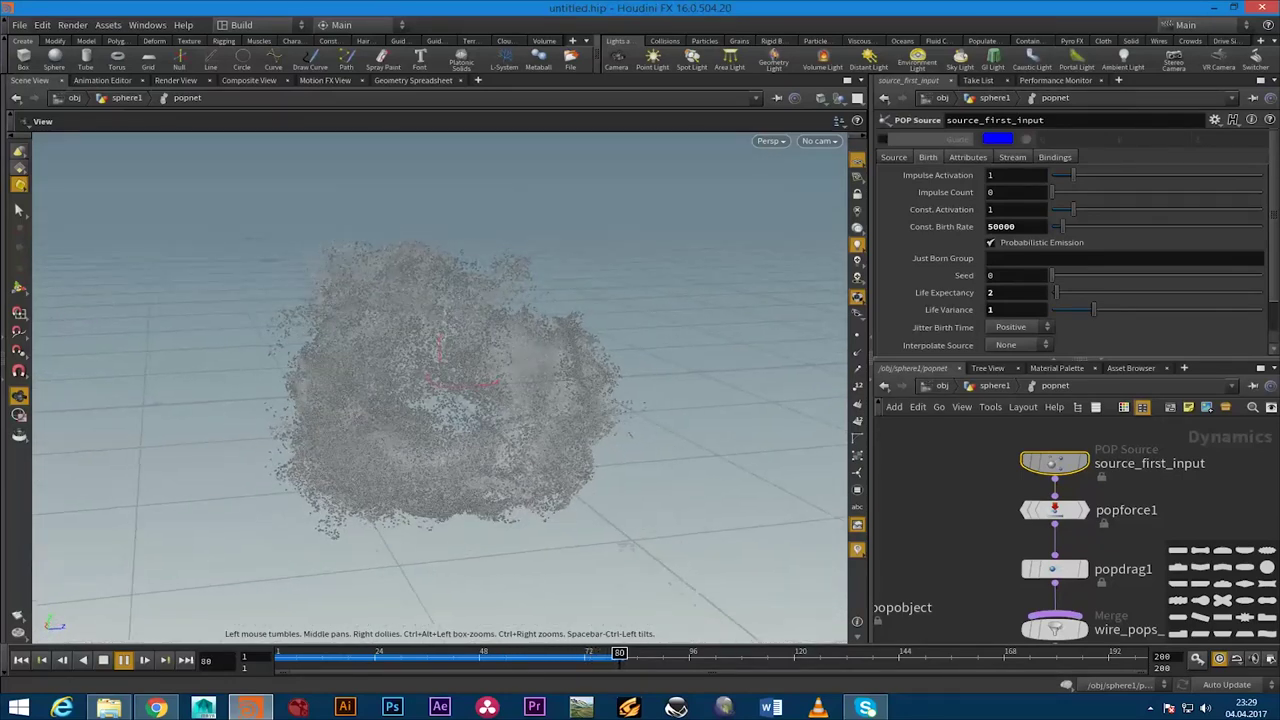
pyautogui.click(502, 653)
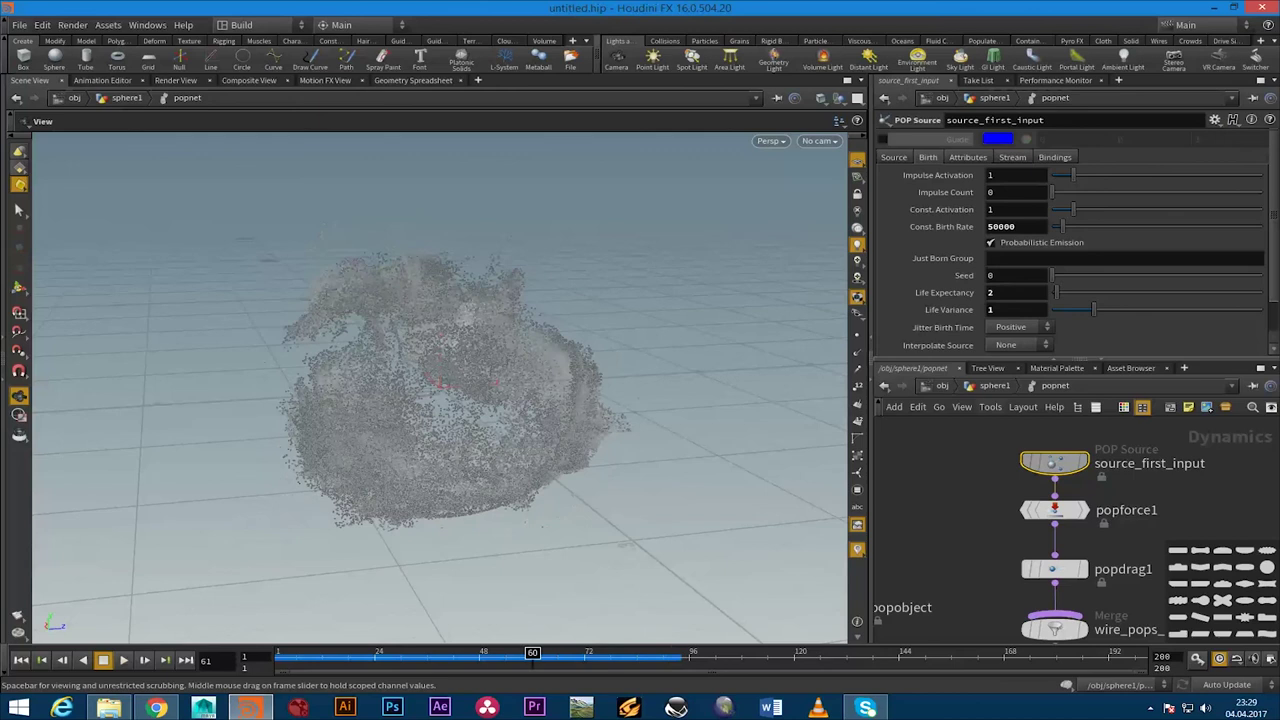
pyautogui.moveTo(1100, 630); pyautogui.dragTo(1100, 400, button='middle')
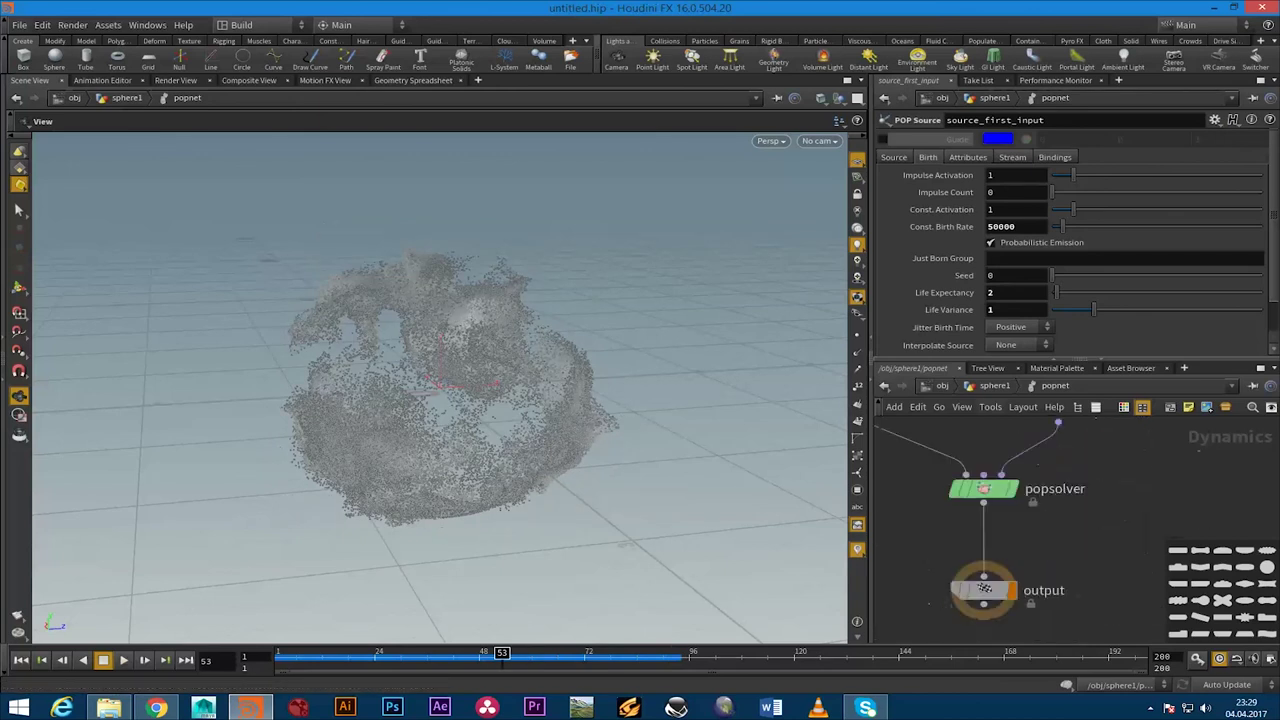
# Back in sphere1, add a ROP Output Driver (rop_geometry1) wired under popnet
pyautogui.click(995, 385)
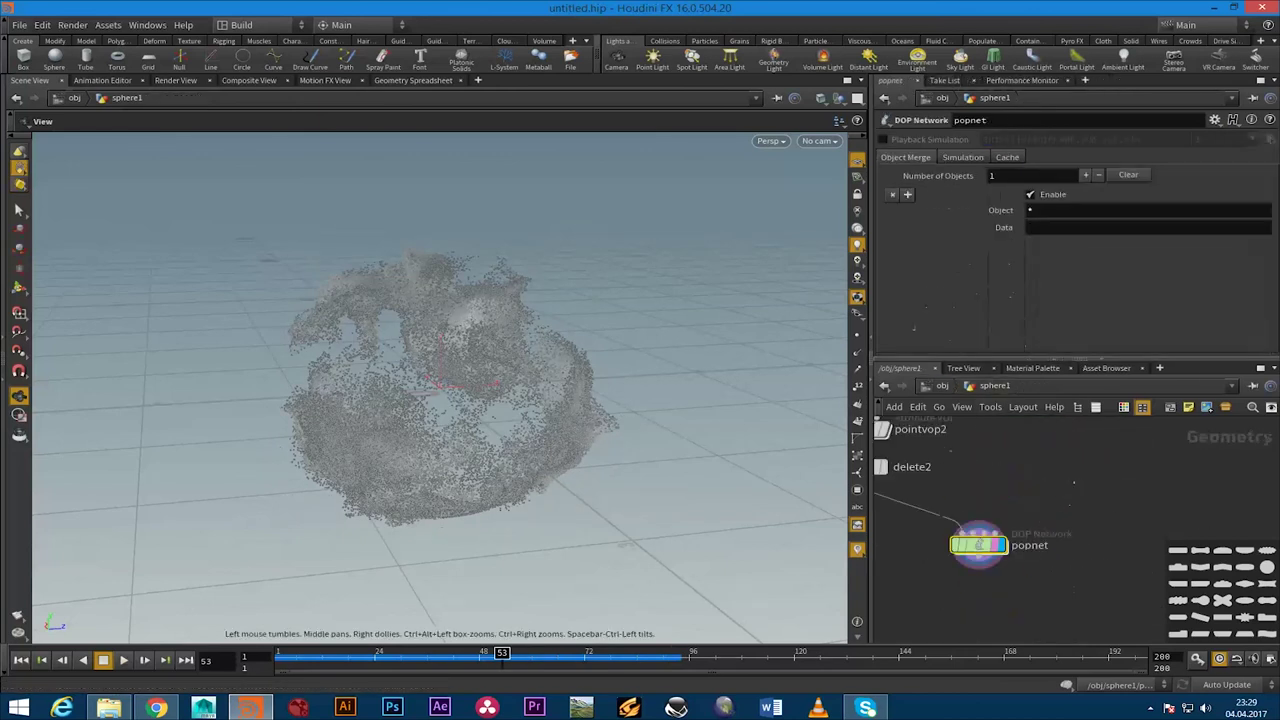
pyautogui.click(1047, 472)
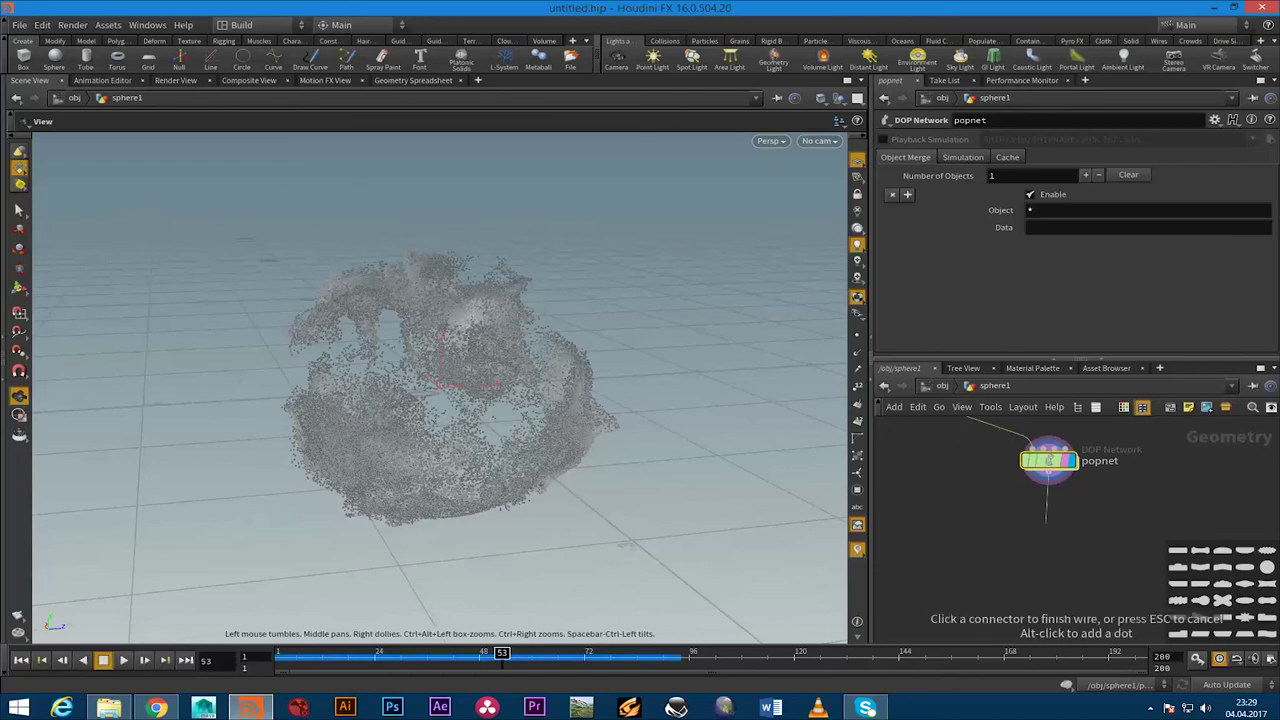
pyautogui.press('Tab')
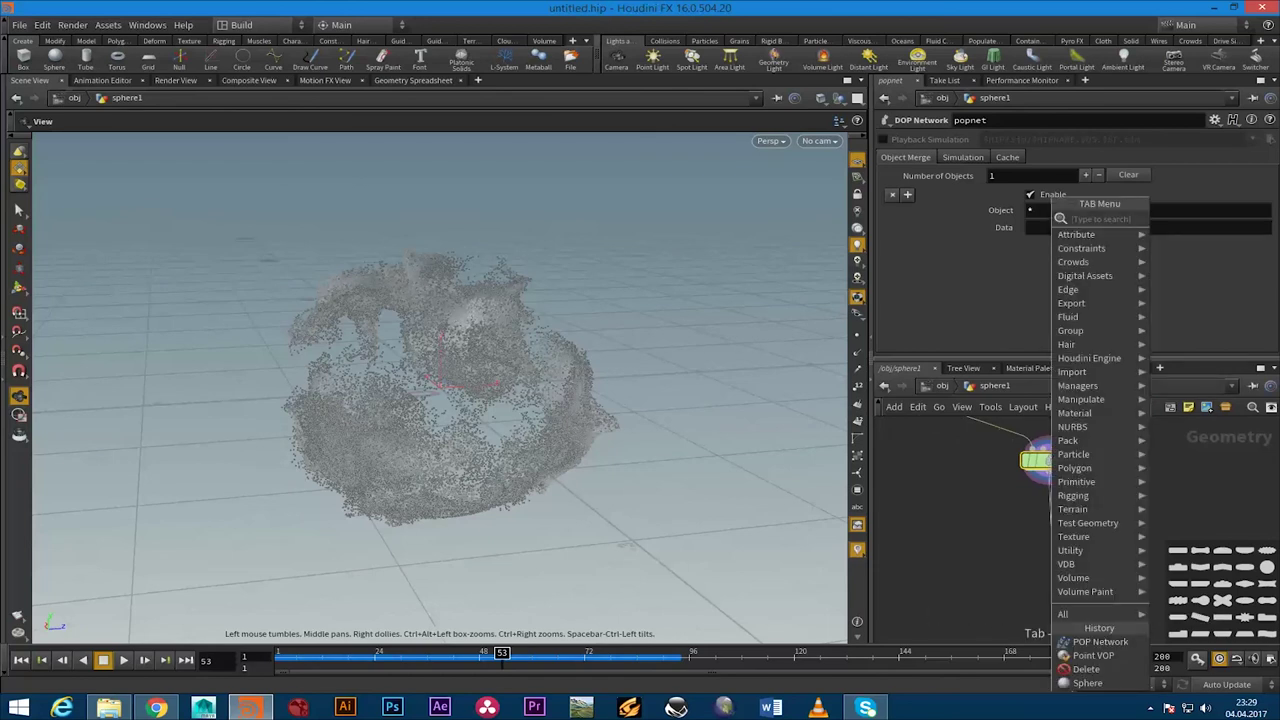
pyautogui.write('rop')
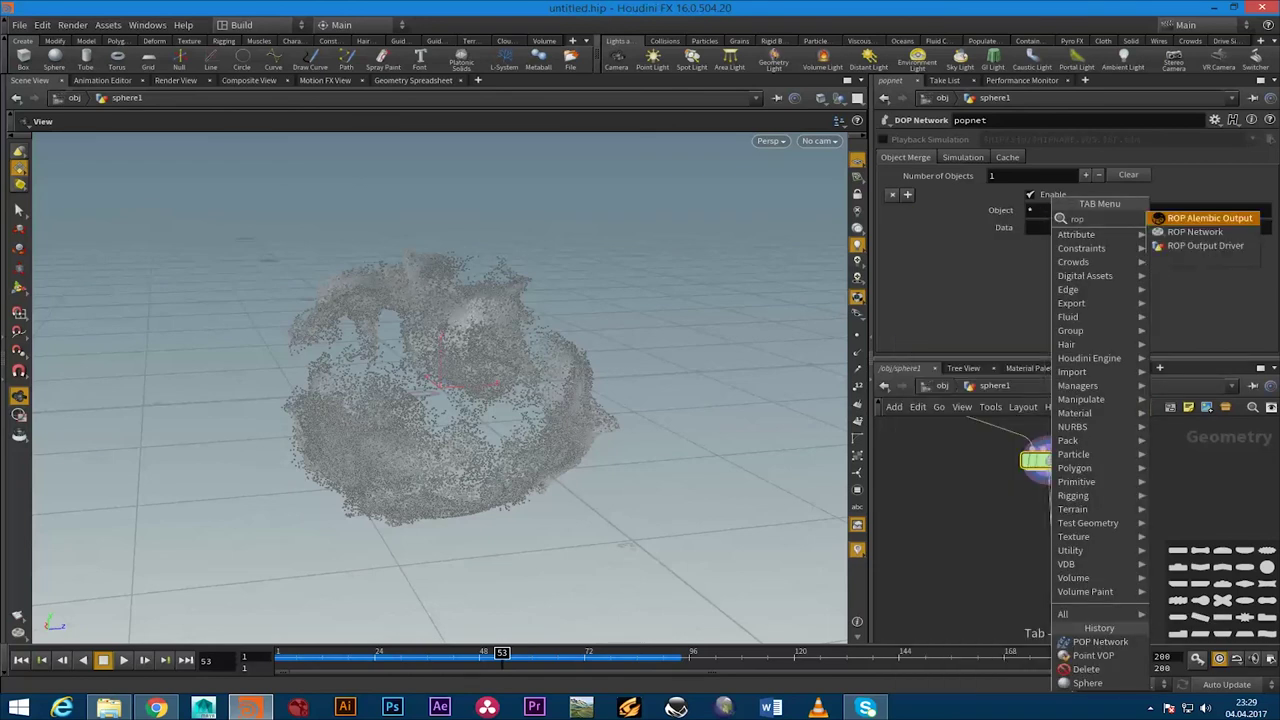
pyautogui.press('Down')
pyautogui.press('Down')
pyautogui.press('Return')
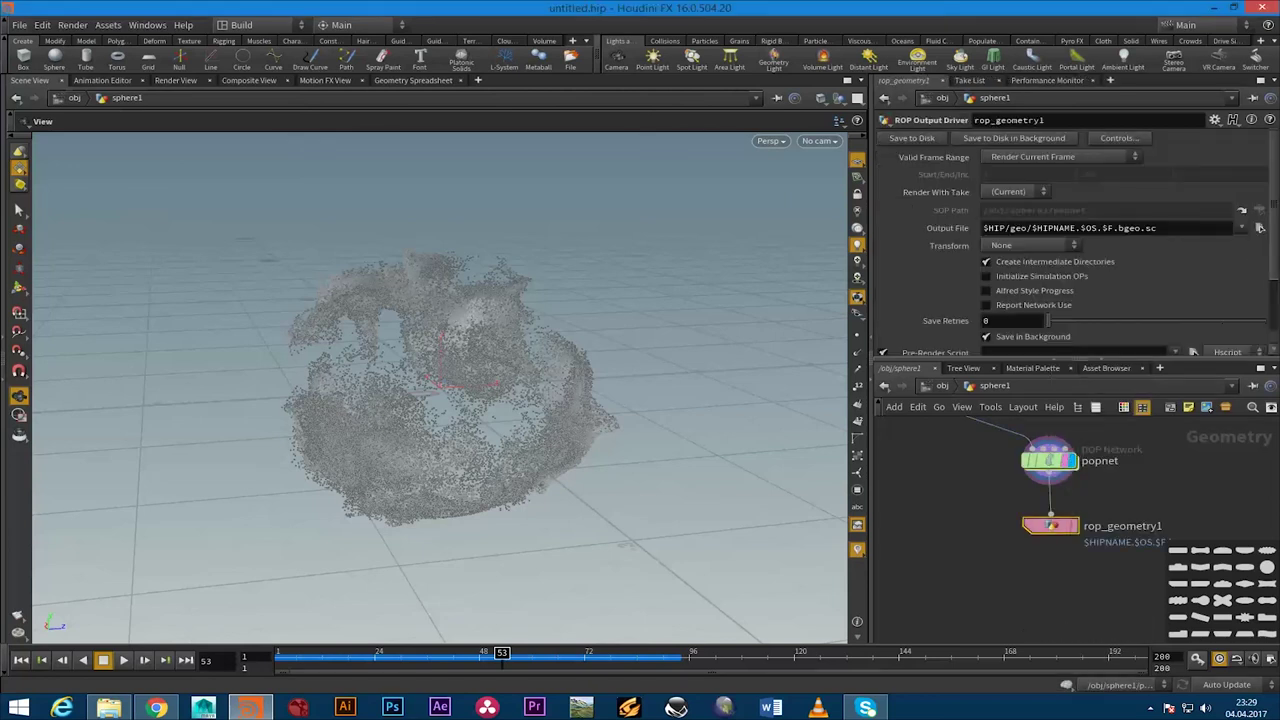
pyautogui.moveTo(1150, 470); pyautogui.dragTo(1050, 497, button='middle')
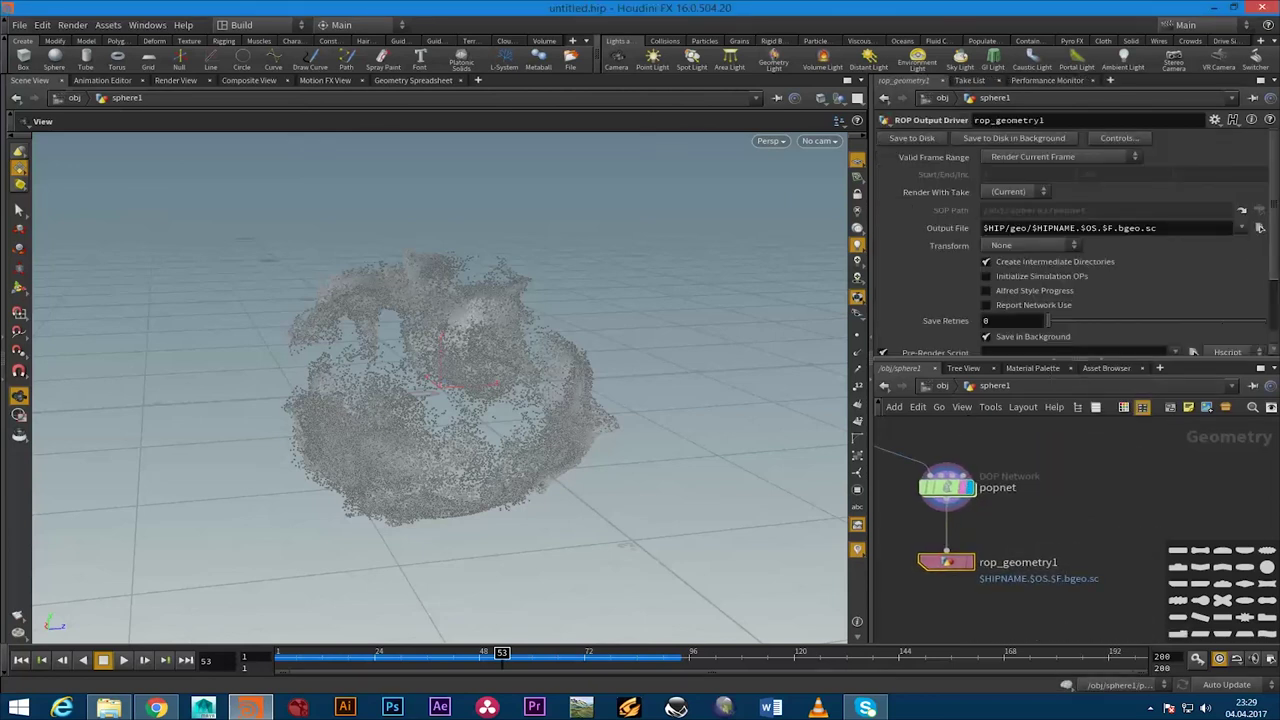
# Set rop_geometry1's Valid Frame Range to Render Frame Range (1–200), then tumble the viewport
pyautogui.click(1060, 156)
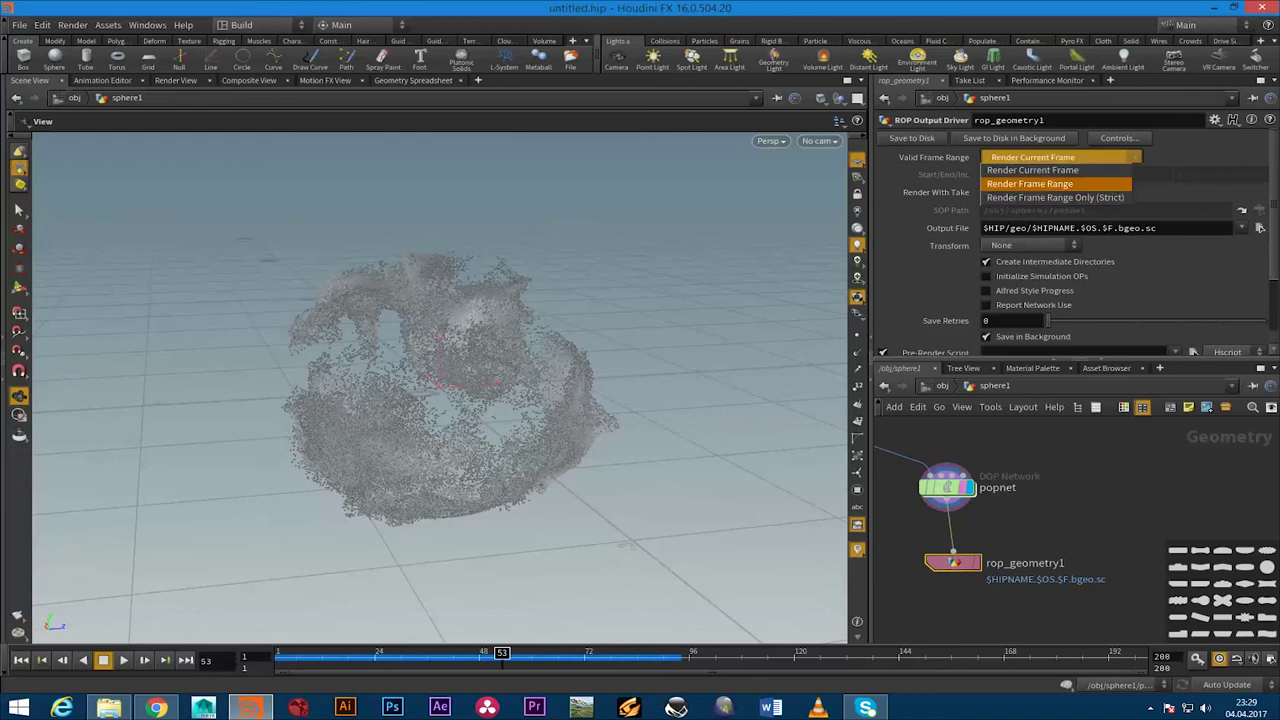
pyautogui.click(1040, 172)
pyautogui.moveTo(1100, 480); pyautogui.dragTo(1133, 483, button='middle')
pyautogui.moveTo(1000, 500)
pyautogui.mouseDown(button='middle')
pyautogui.moveTo(983, 475)
pyautogui.moveTo(981, 488)
pyautogui.mouseUp(button='middle')
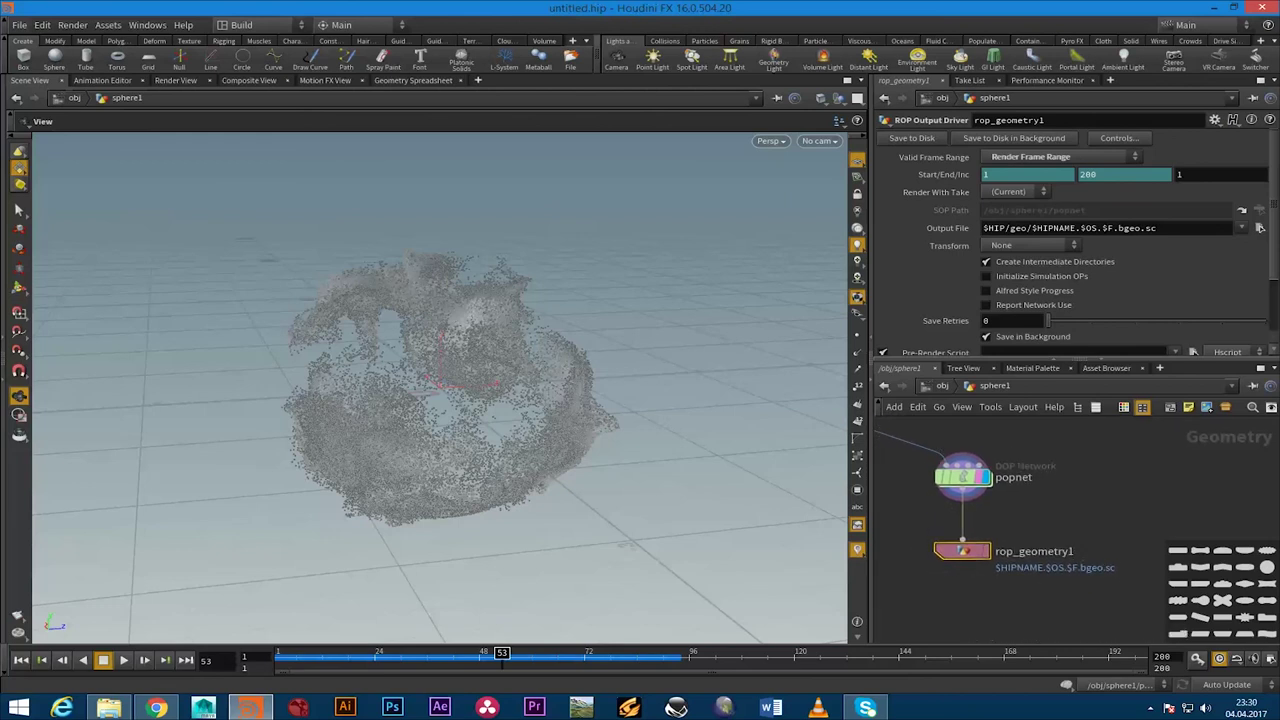
pyautogui.moveTo(440, 380)
pyautogui.mouseDown()
pyautogui.moveTo(440, 330)
pyautogui.moveTo(470, 335)
pyautogui.mouseUp()
pyautogui.moveTo(440, 400)
pyautogui.mouseDown()
pyautogui.moveTo(470, 390)
pyautogui.moveTo(470, 420)
pyautogui.moveTo(460, 380)
pyautogui.mouseUp()
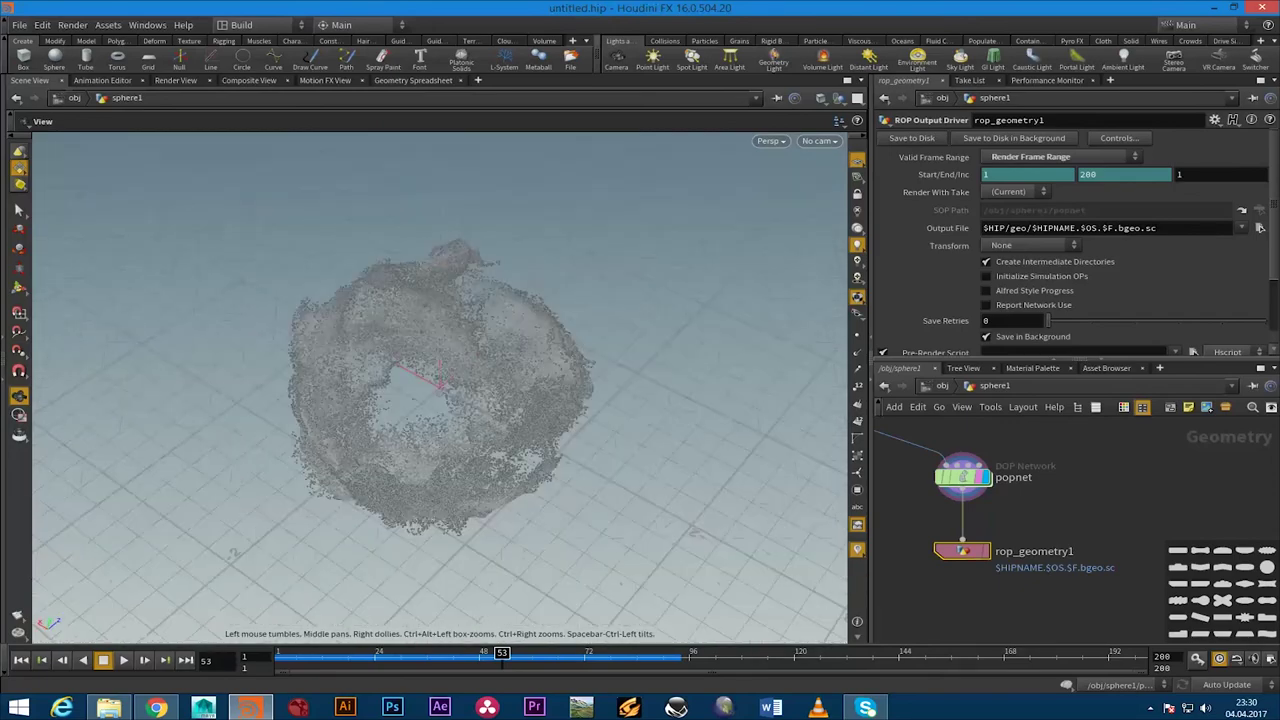
pyautogui.moveTo(440, 400)
pyautogui.mouseDown()
pyautogui.moveTo(400, 400)
pyautogui.moveTo(480, 400)
pyautogui.mouseUp()
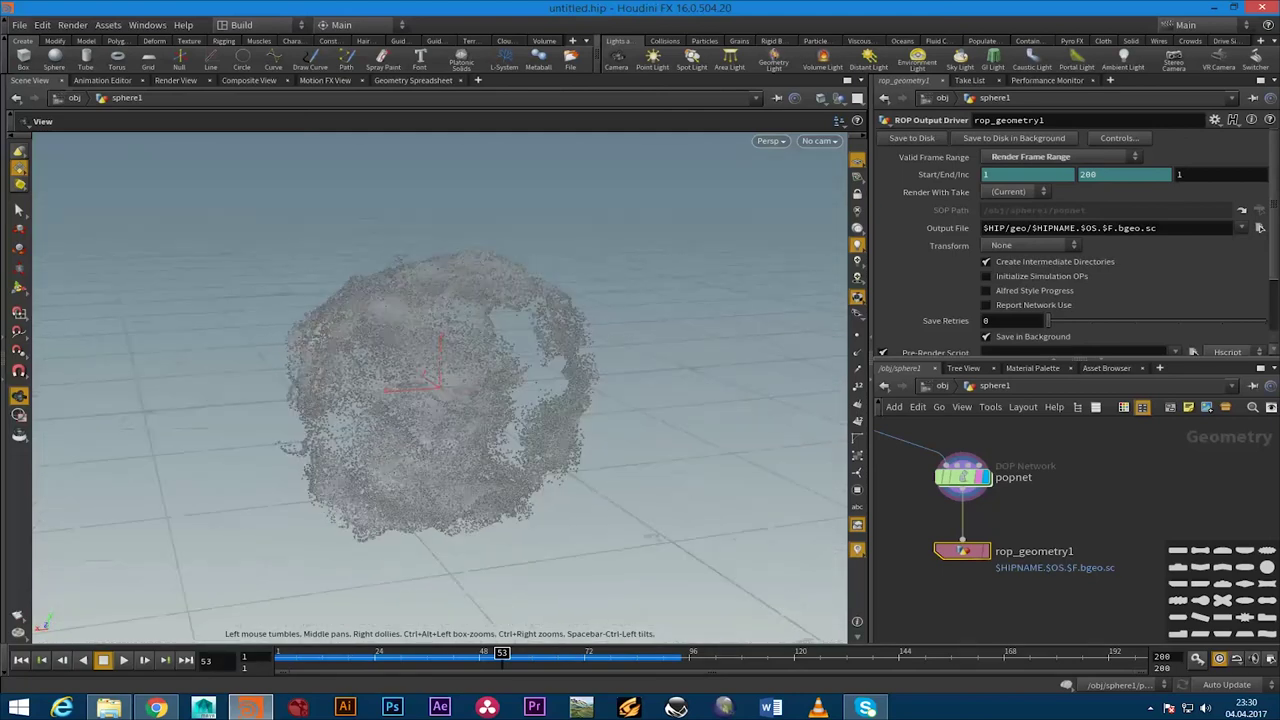
pyautogui.moveTo(440, 400)
pyautogui.mouseDown()
pyautogui.moveTo(480, 390)
pyautogui.moveTo(480, 360)
pyautogui.mouseUp()
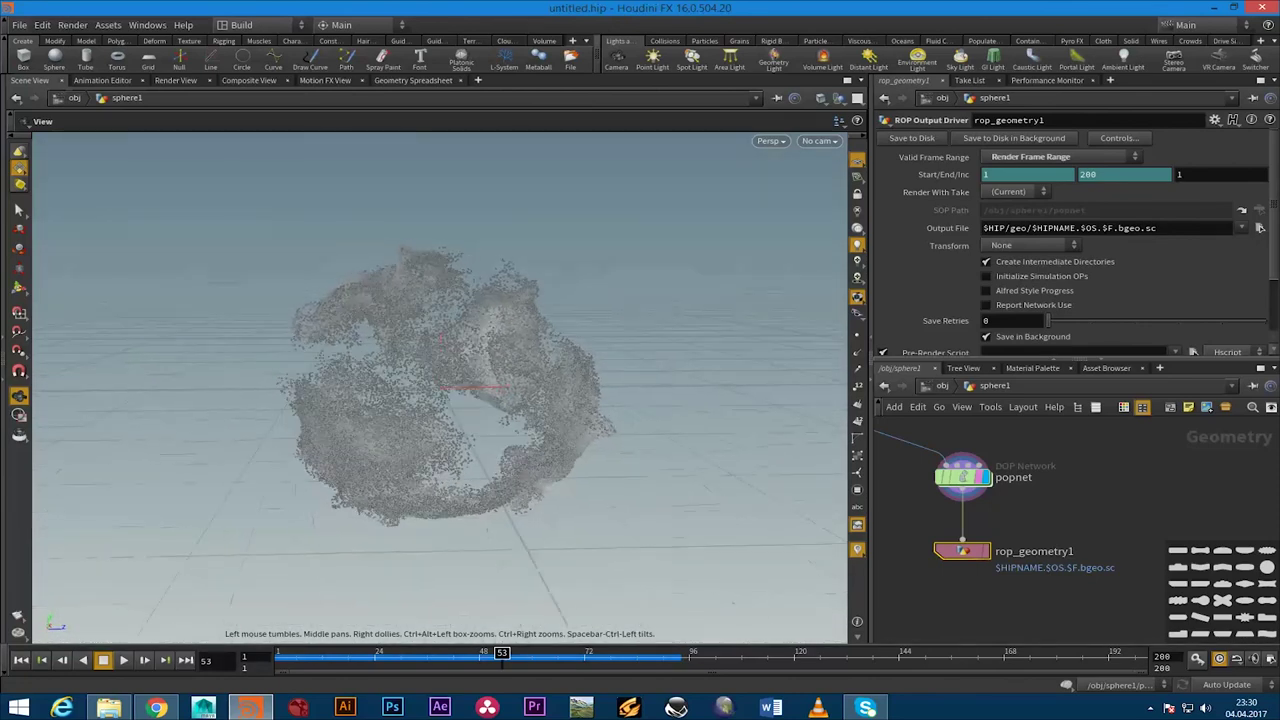
pyautogui.scroll(-5, 440, 385)
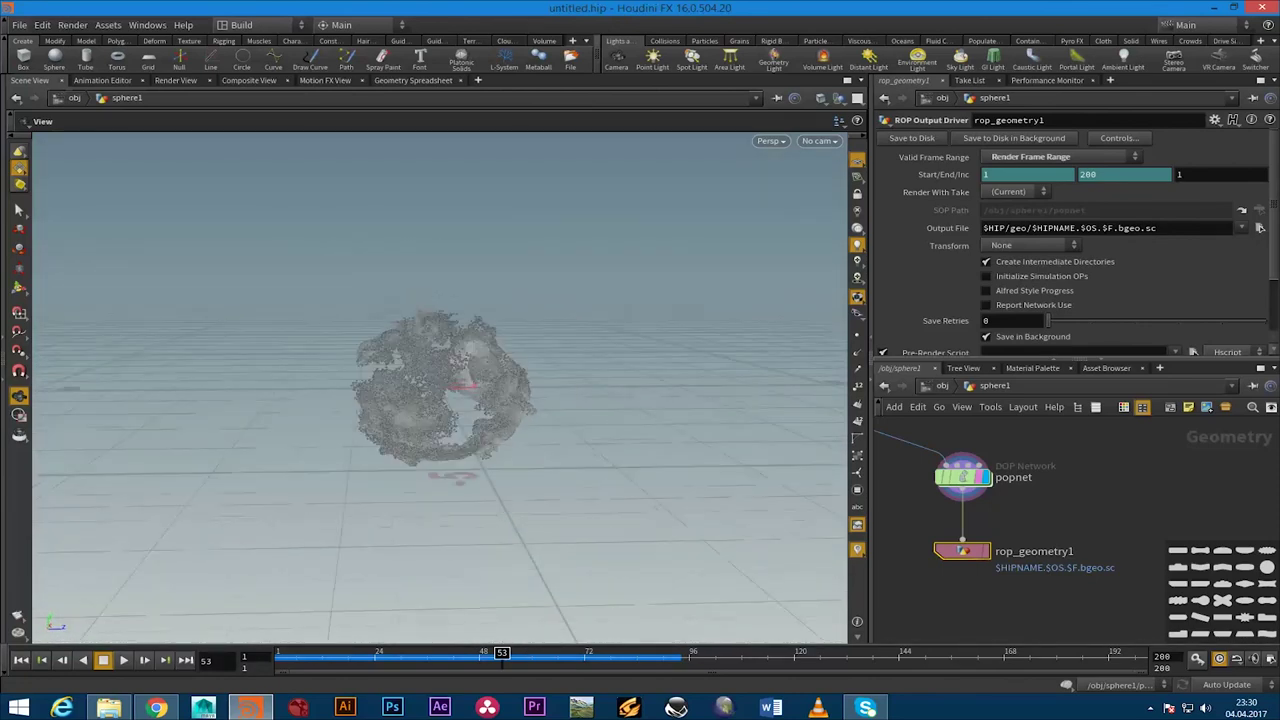